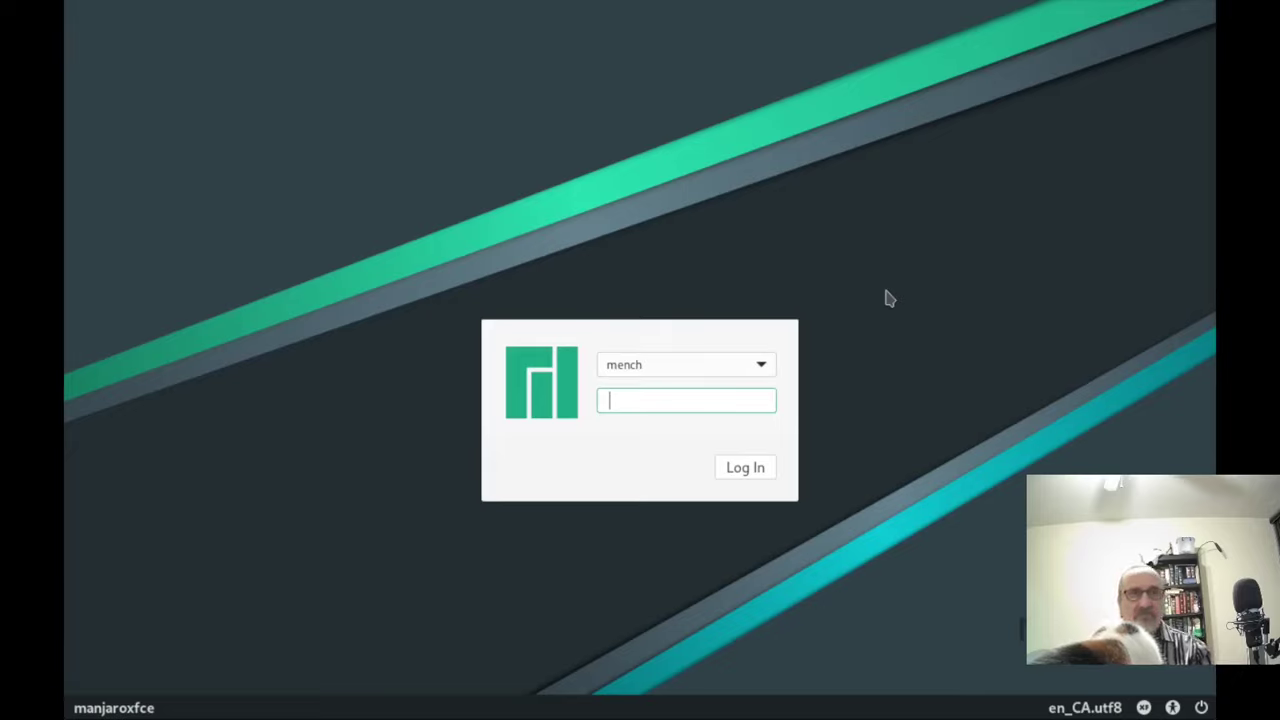
# Log in with the account password, then disable Launch at start in Manjaro Hello and close it
pyautogui.write('••')
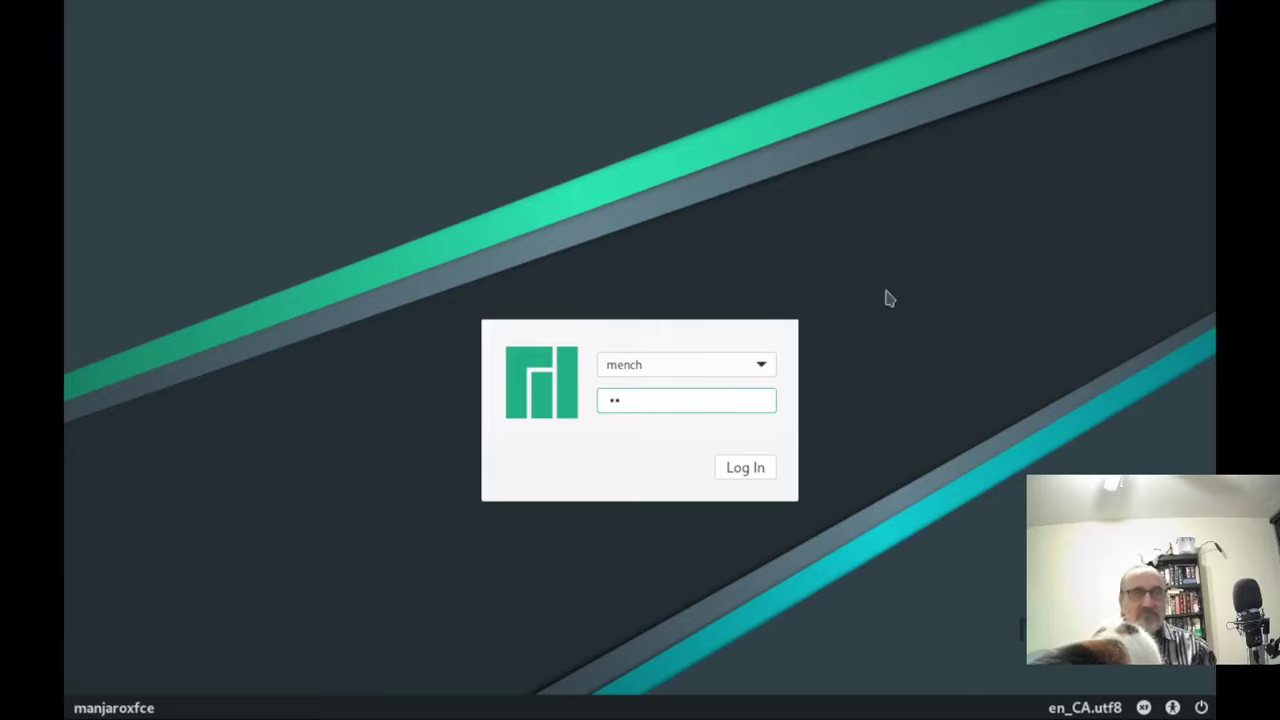
pyautogui.press('Return')
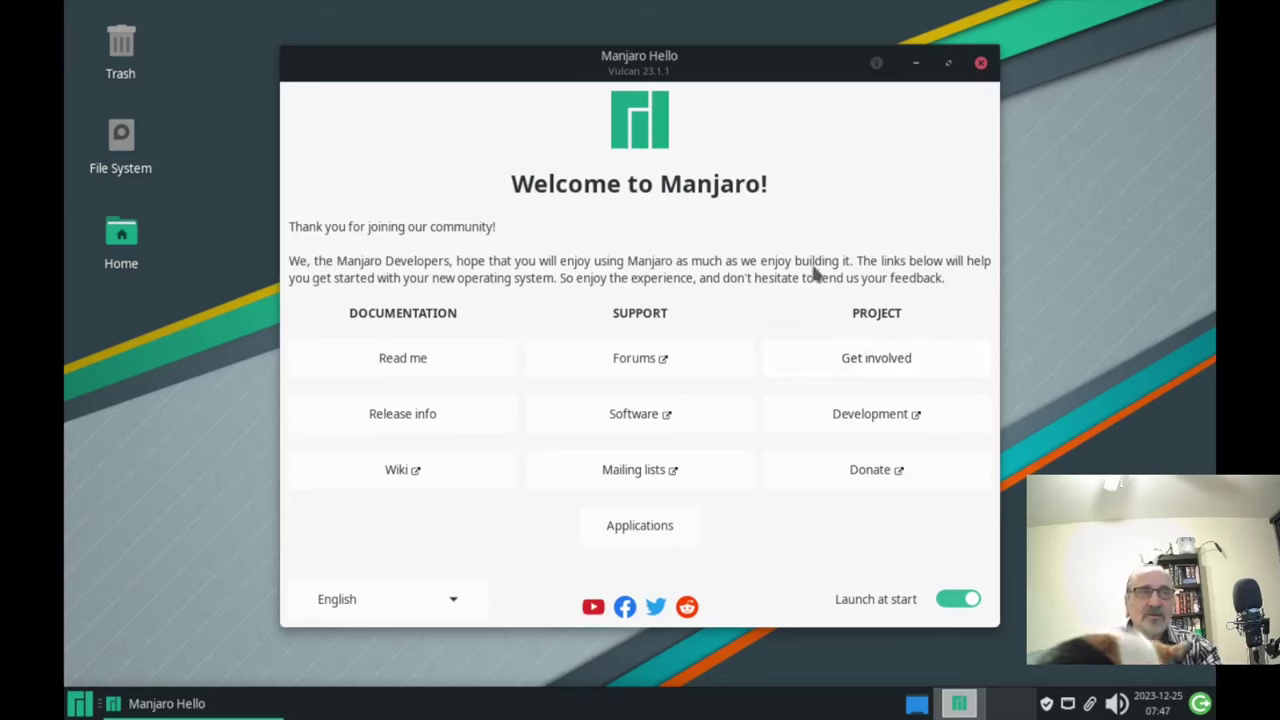
pyautogui.click(945, 600)
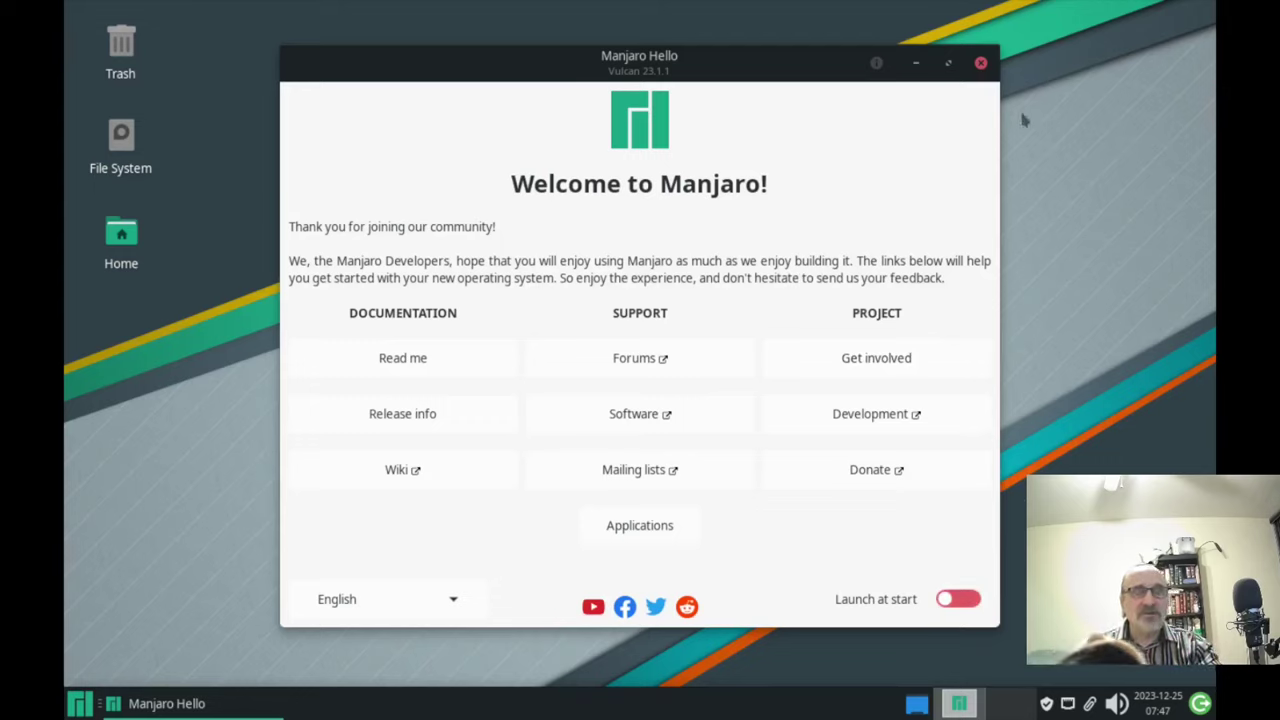
pyautogui.click(980, 64)
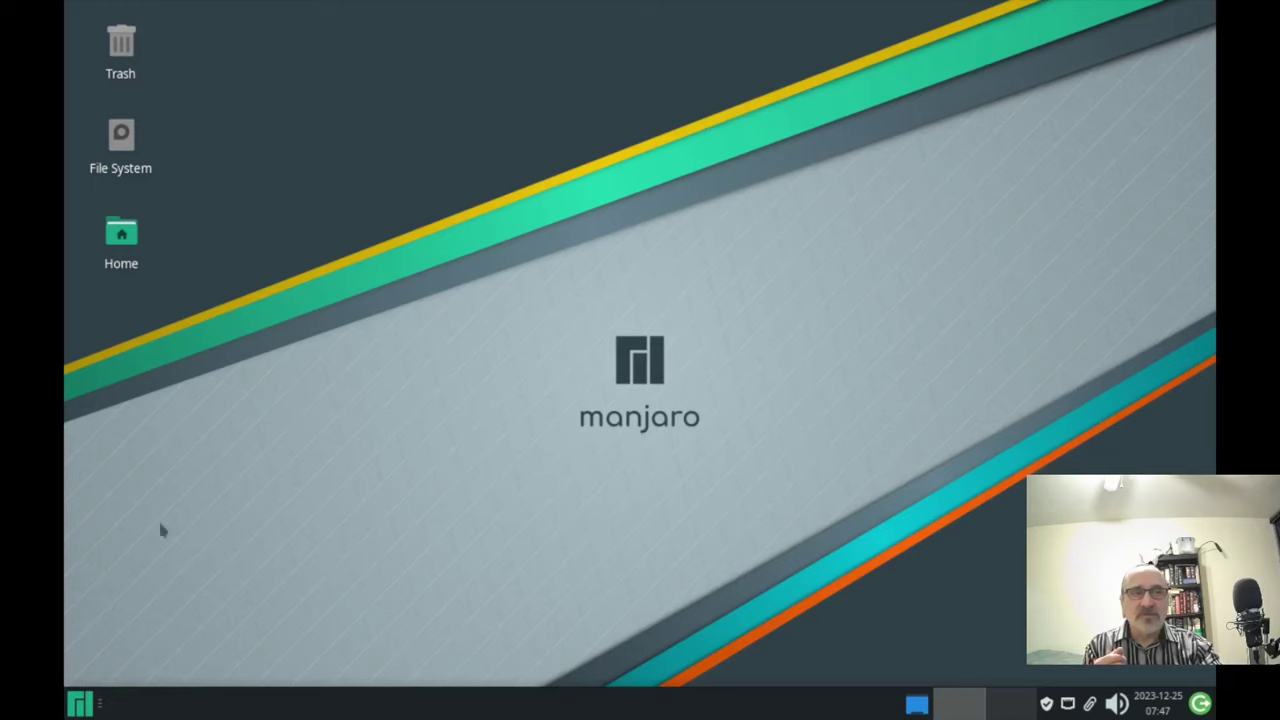
# Set the display resolution to 1360x768, keep the new configuration and close the Display settings
pyautogui.click(81, 705)
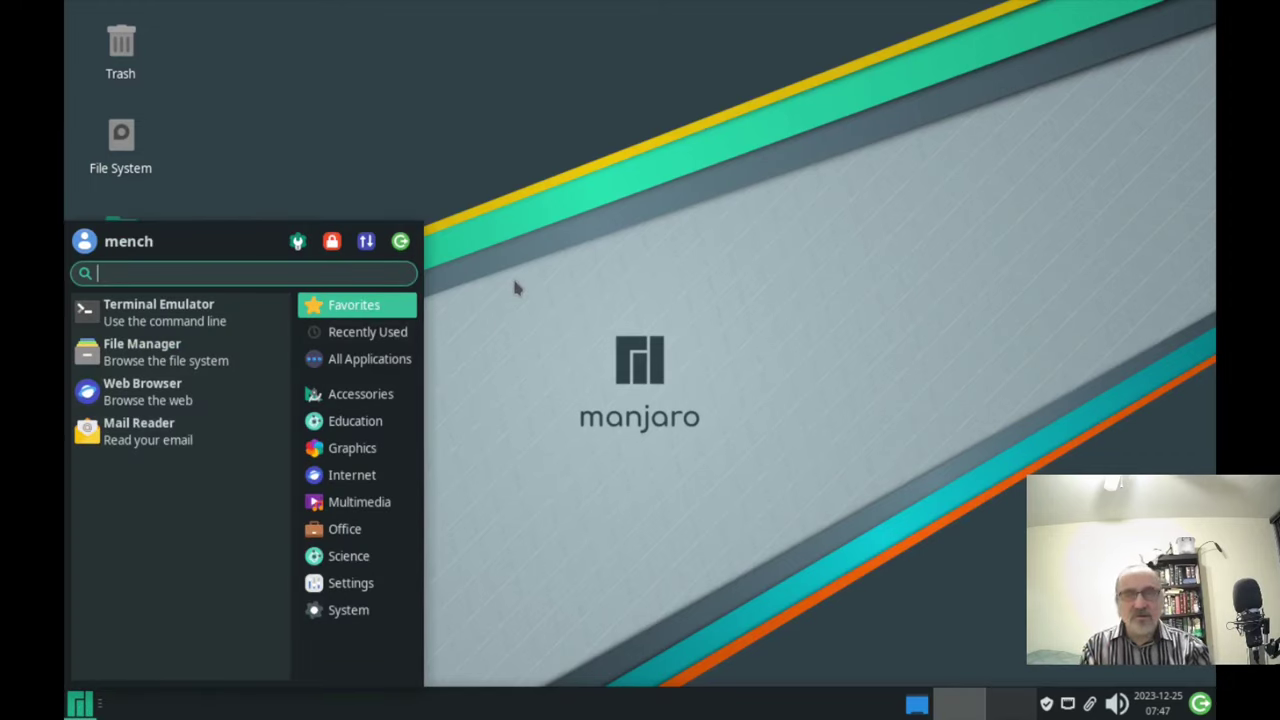
pyautogui.write('disp')
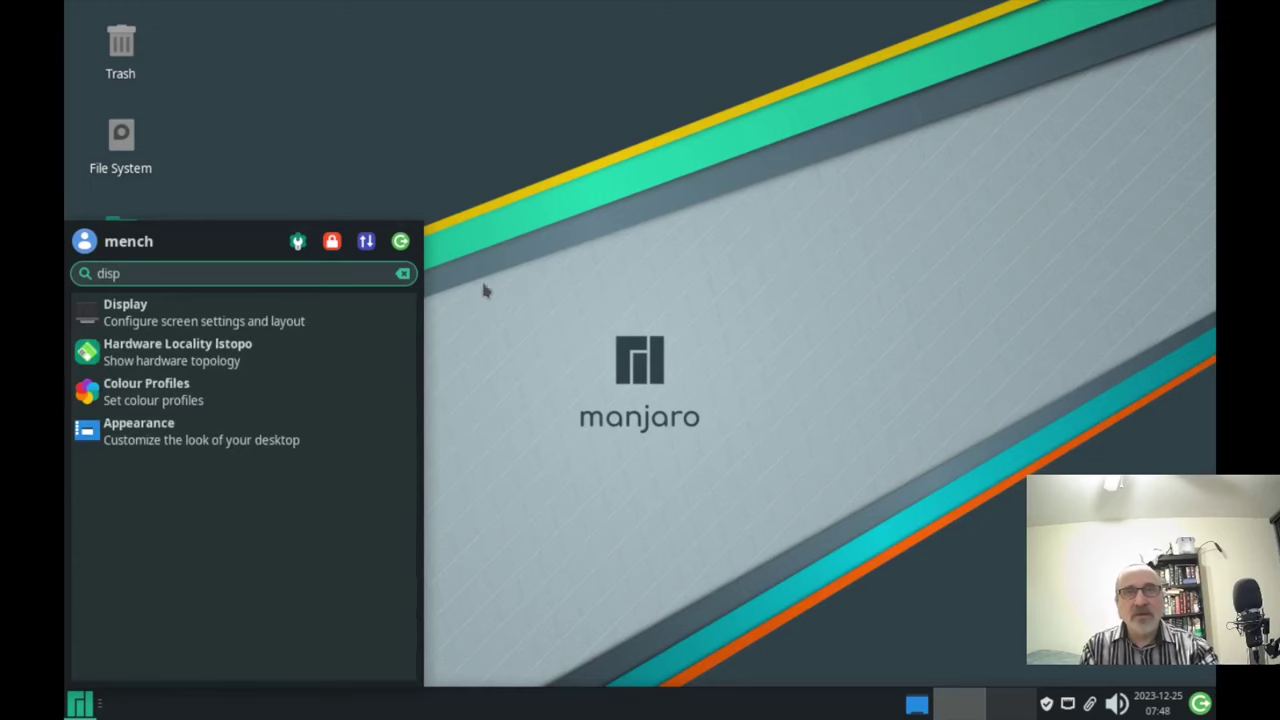
pyautogui.click(160, 328)
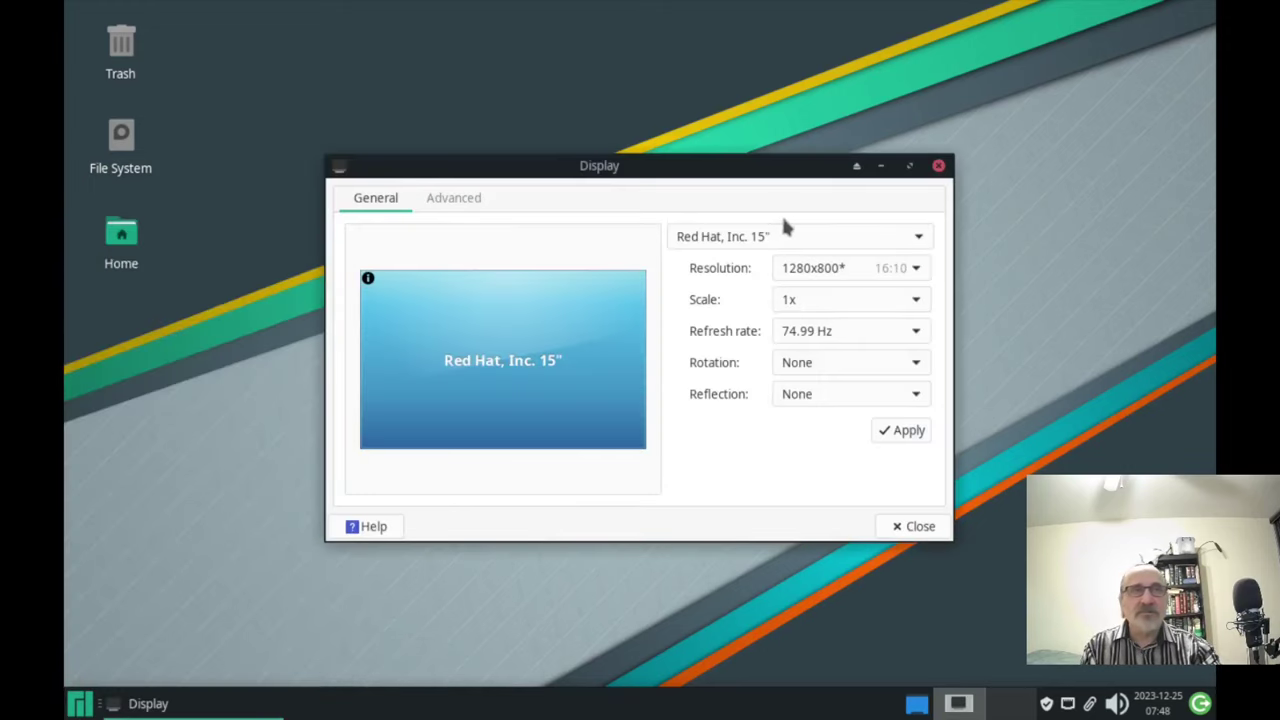
pyautogui.click(908, 272)
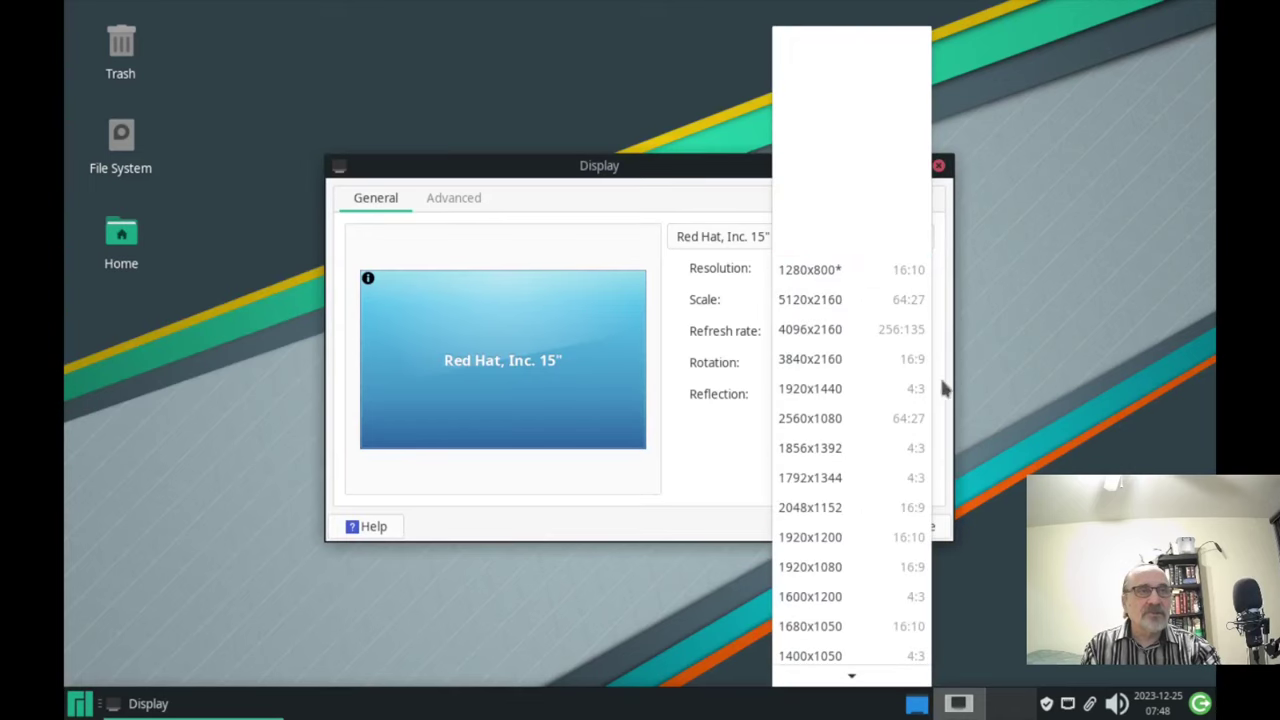
pyautogui.scroll(-3, 850, 453)
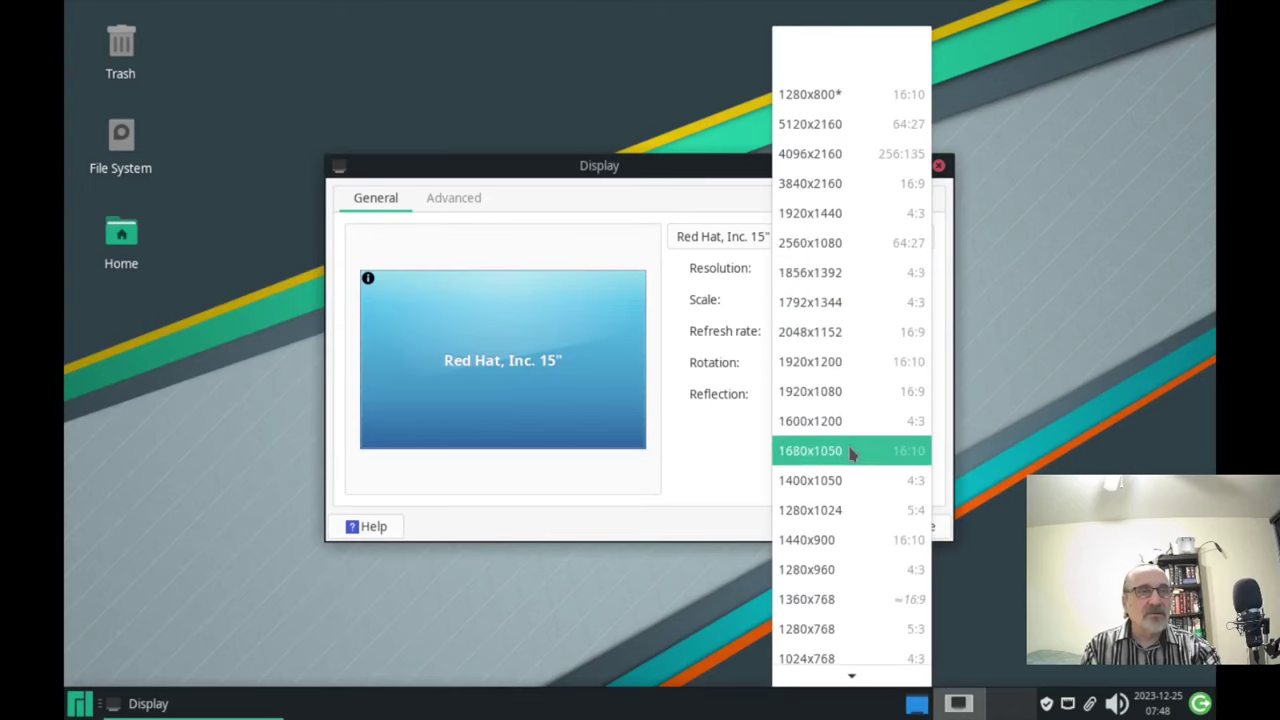
pyautogui.click(826, 600)
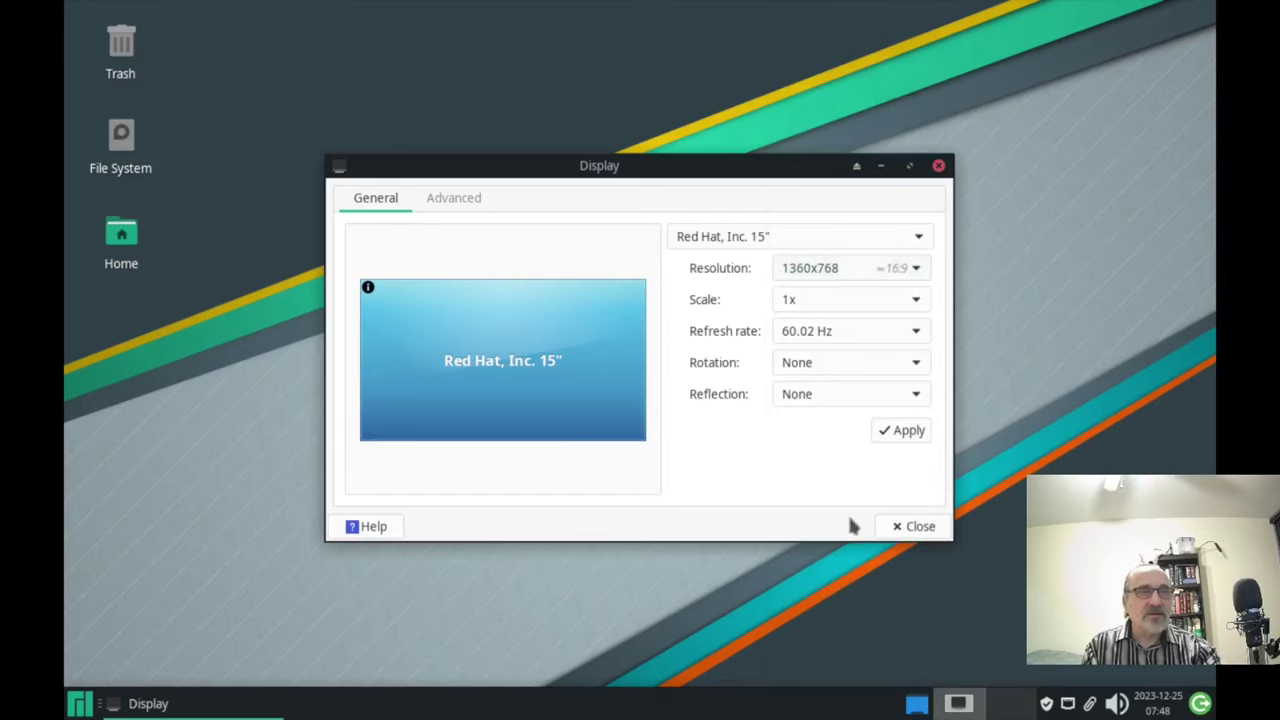
pyautogui.click(910, 433)
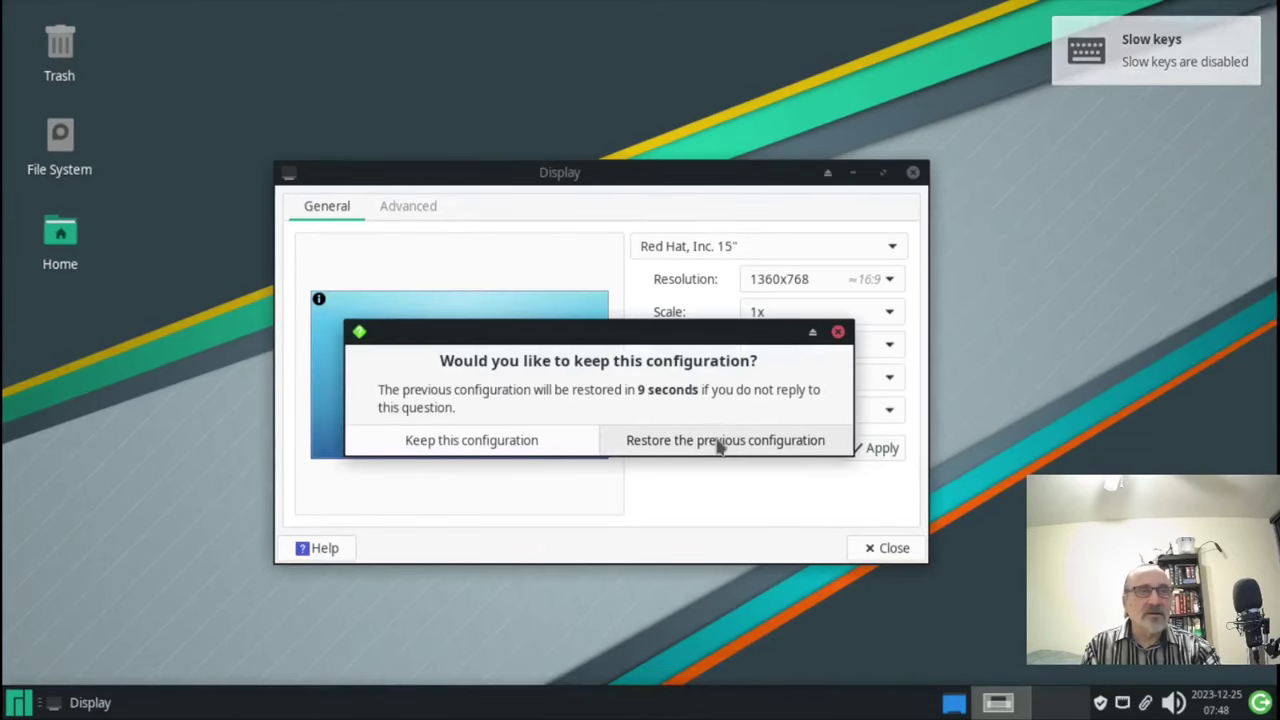
pyautogui.click(493, 446)
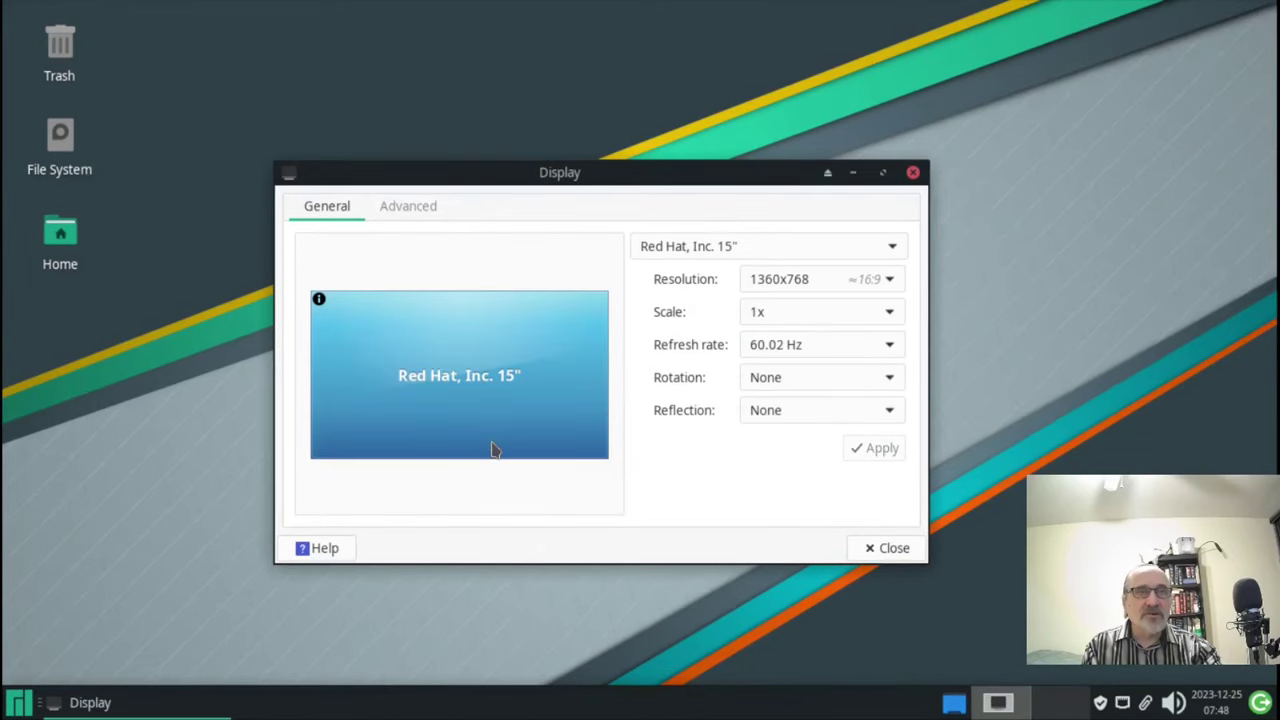
pyautogui.click(904, 550)
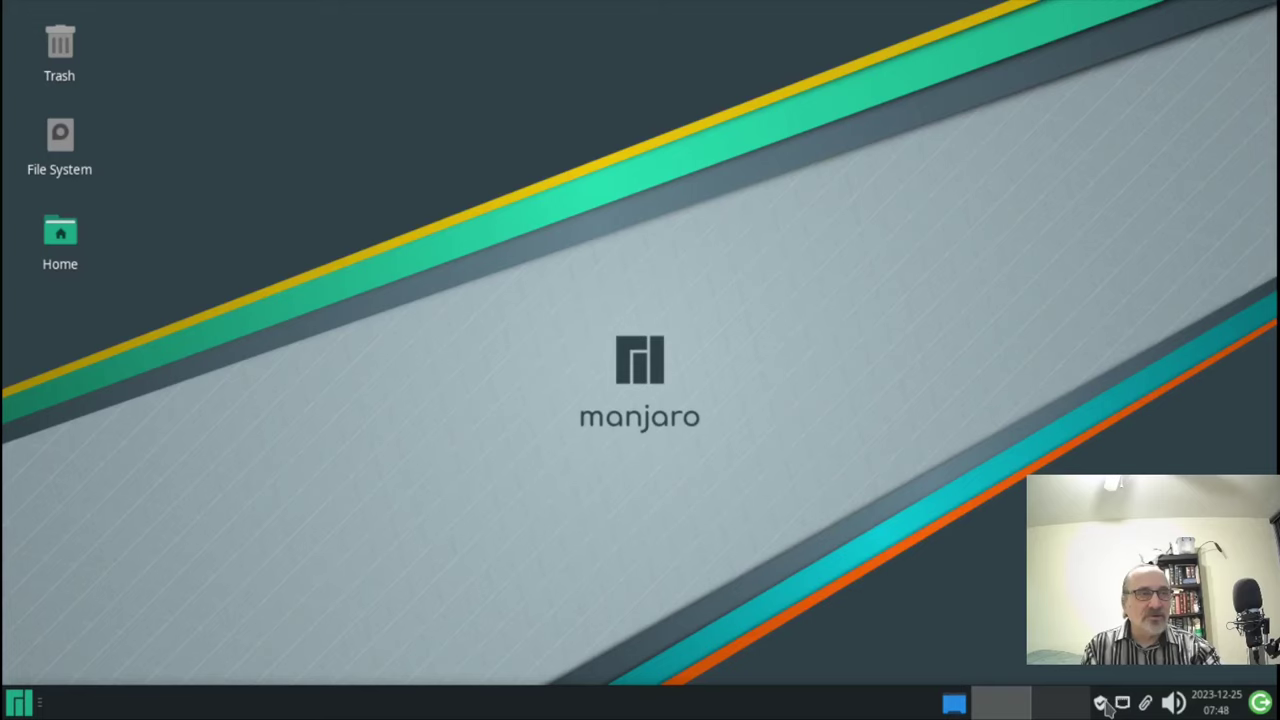
# Maximize Add/Remove Software and browse the Photo & Video, Music & Audio, Productivity, Education & Science and Utilities categories
pyautogui.moveTo(1100, 705)
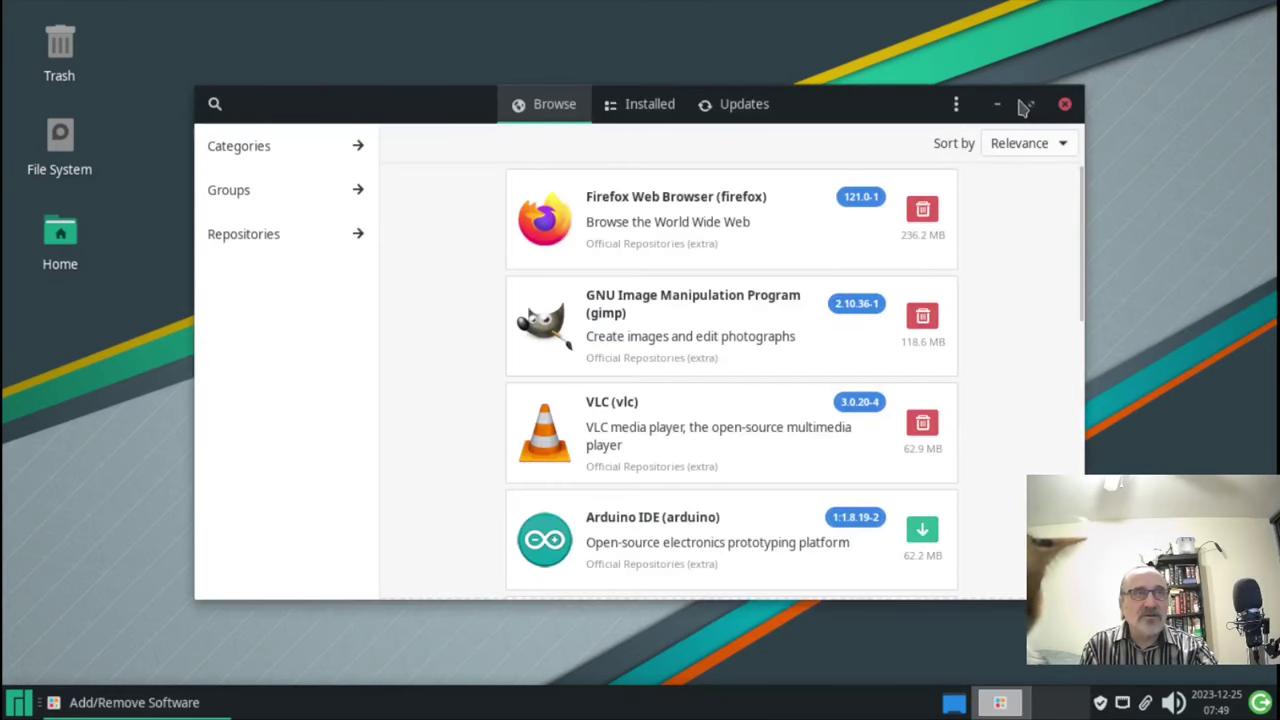
pyautogui.click(1030, 105)
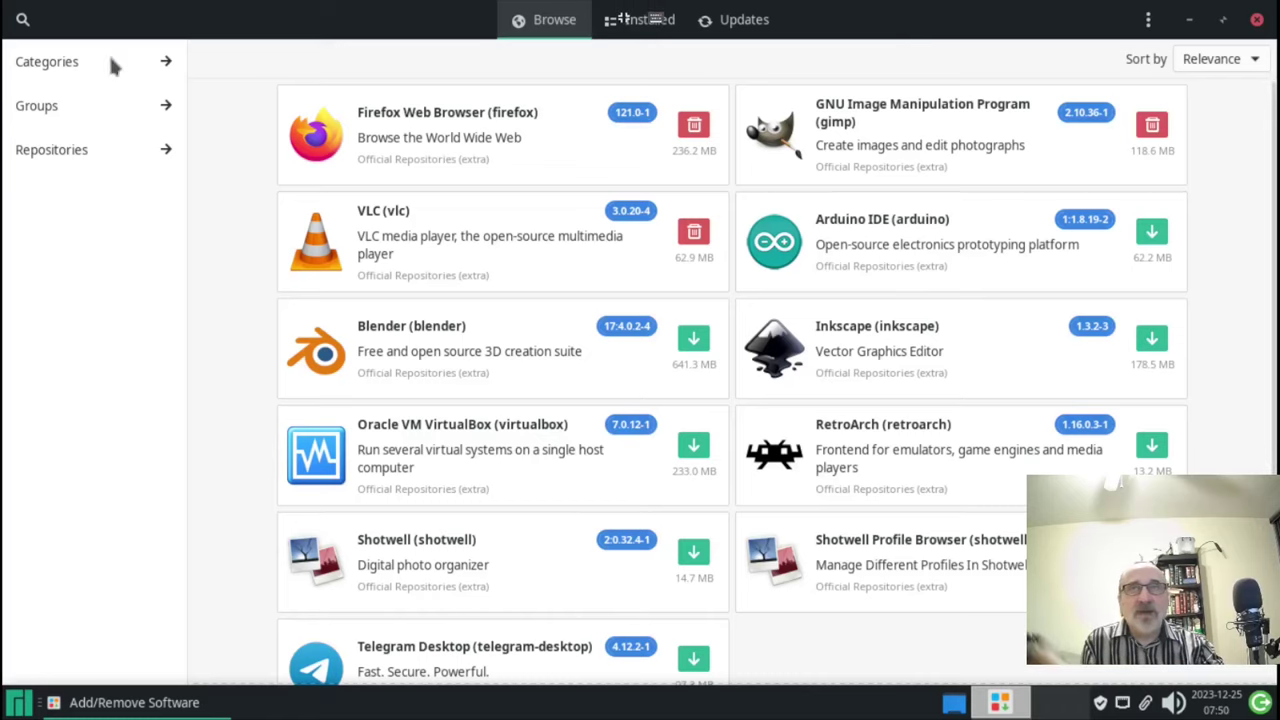
pyautogui.click(64, 64)
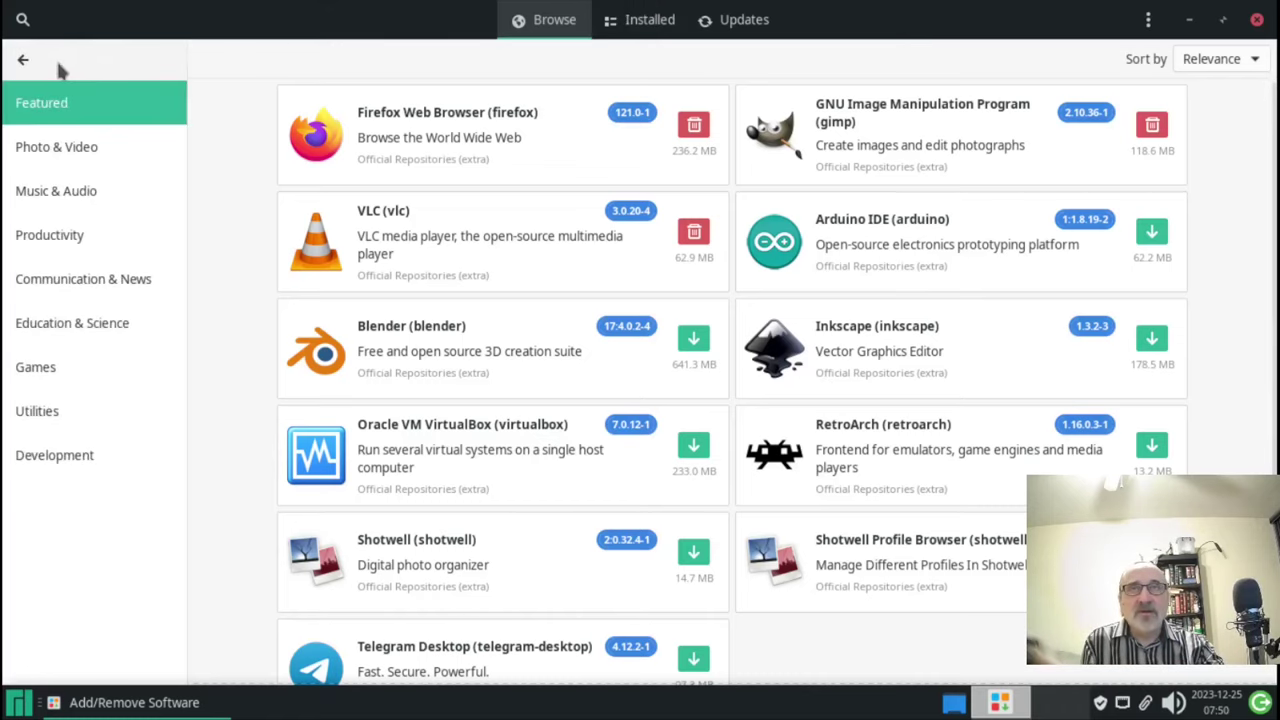
pyautogui.click(57, 155)
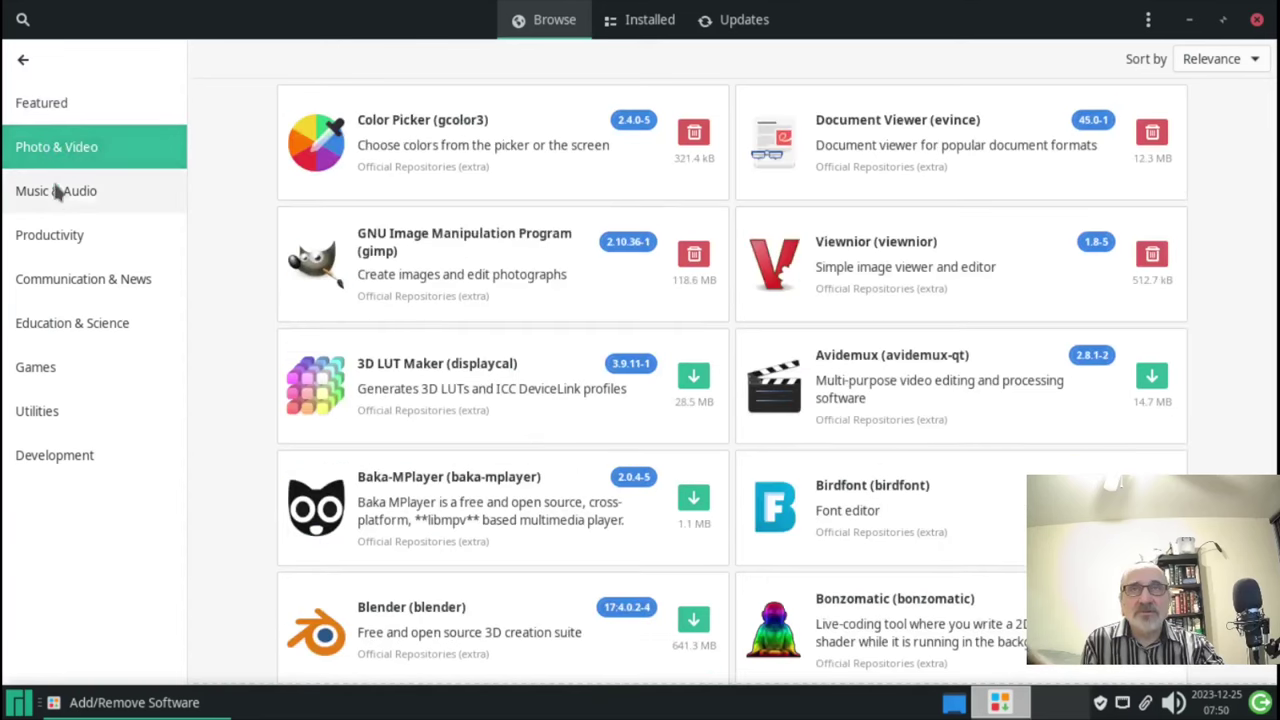
pyautogui.click(55, 193)
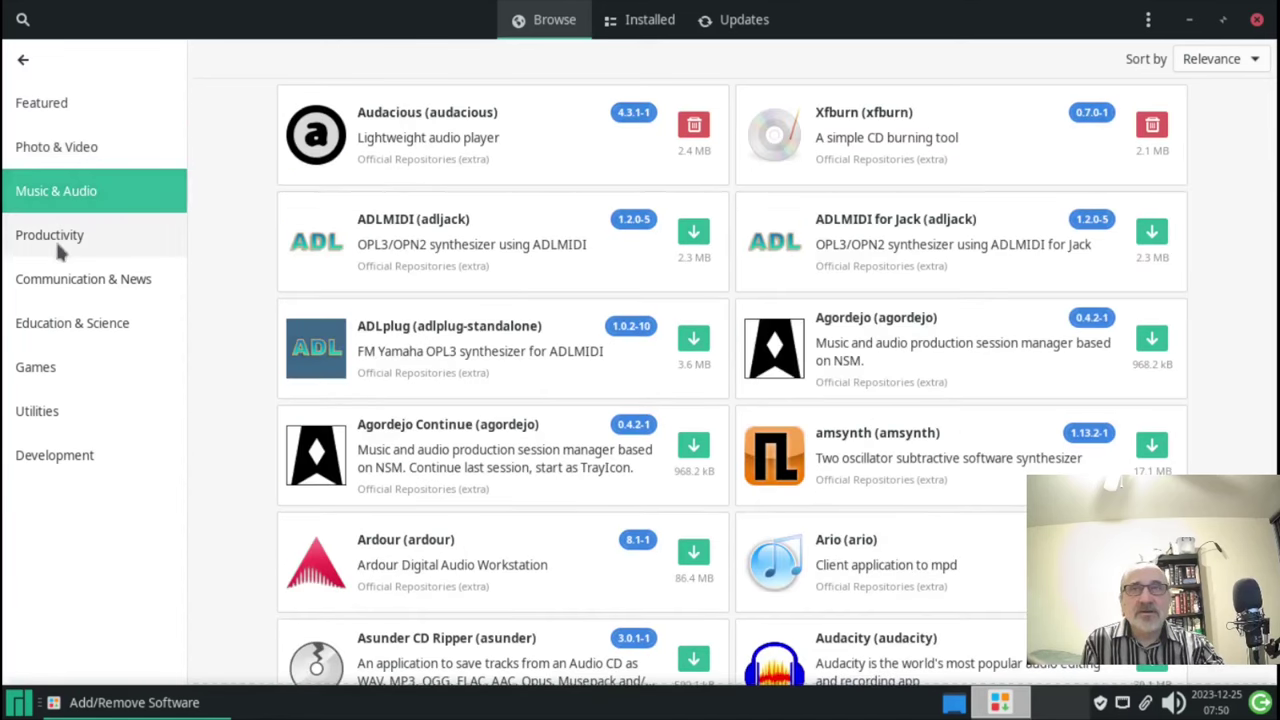
pyautogui.click(57, 241)
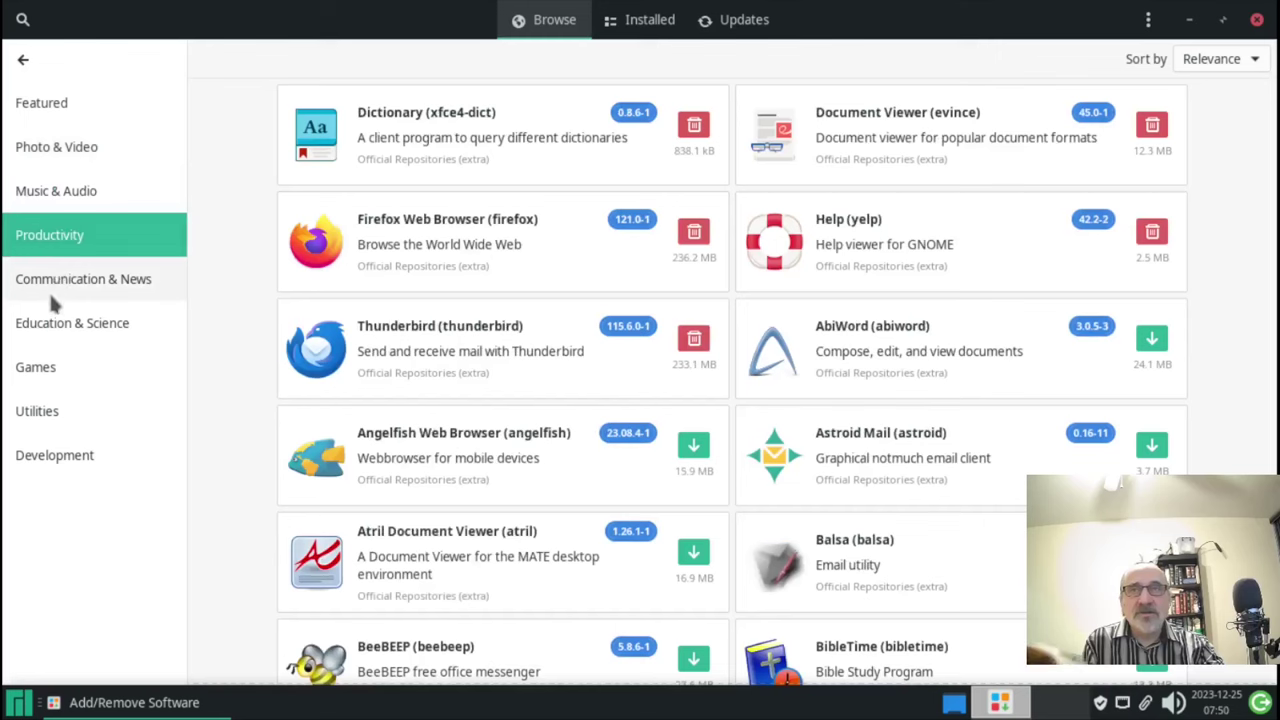
pyautogui.click(53, 327)
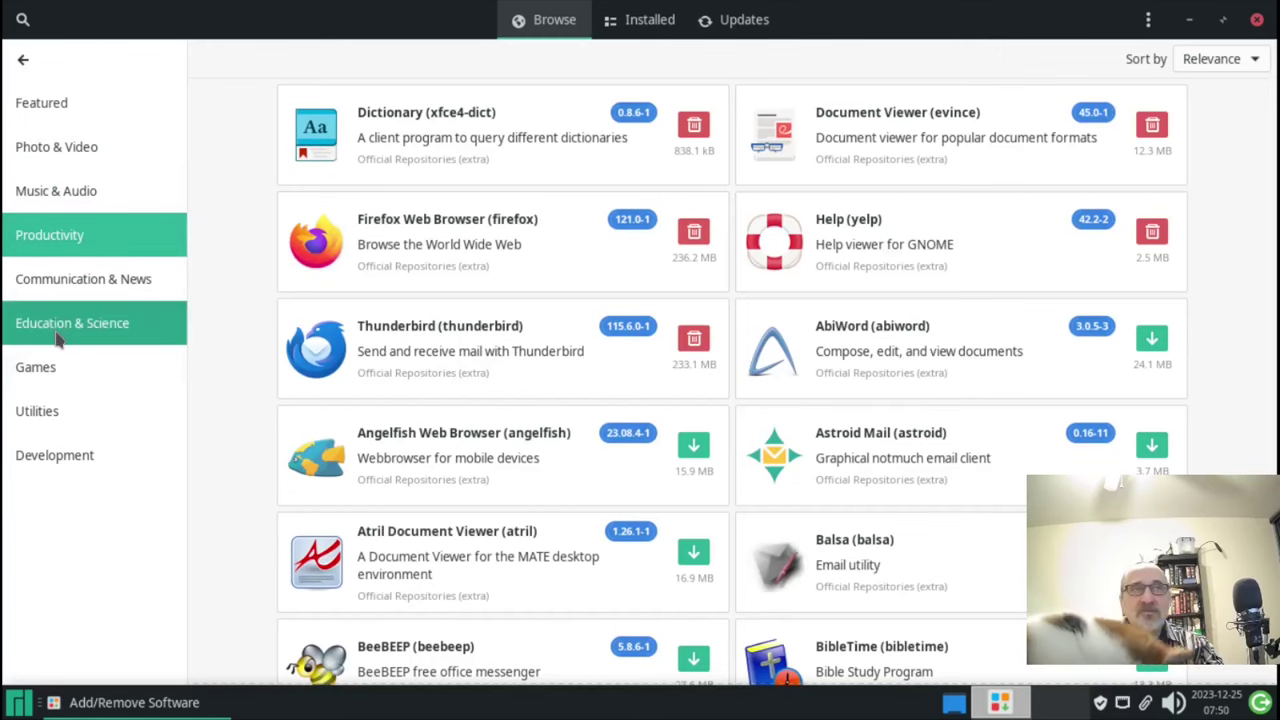
pyautogui.click(38, 416)
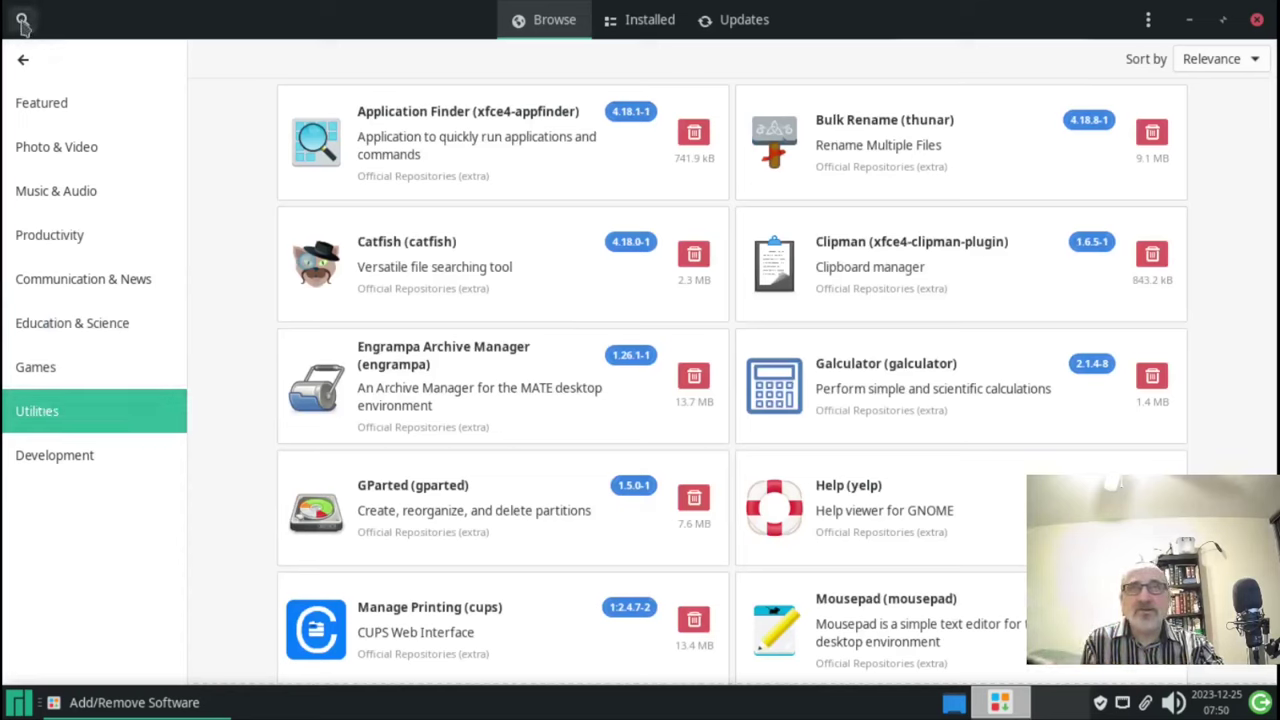
# Search the software packages for "brave b" and close Add/Remove Software
pyautogui.click(25, 64)
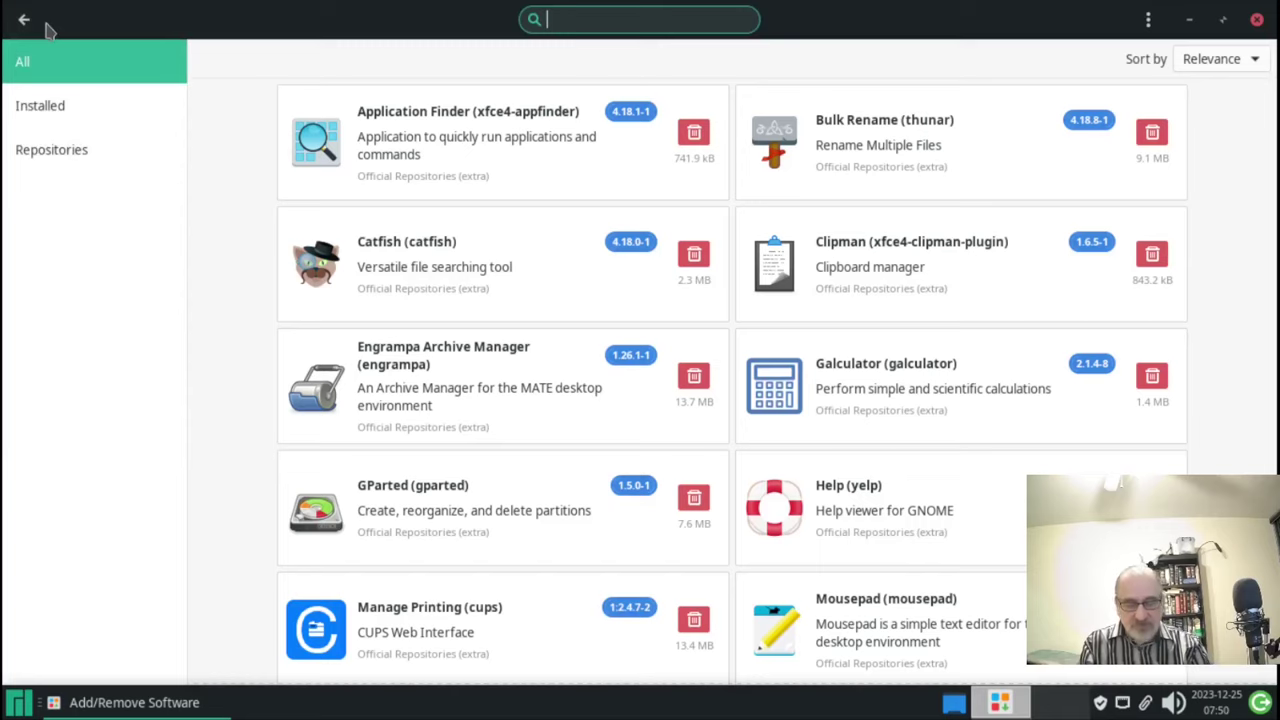
pyautogui.write('brave')
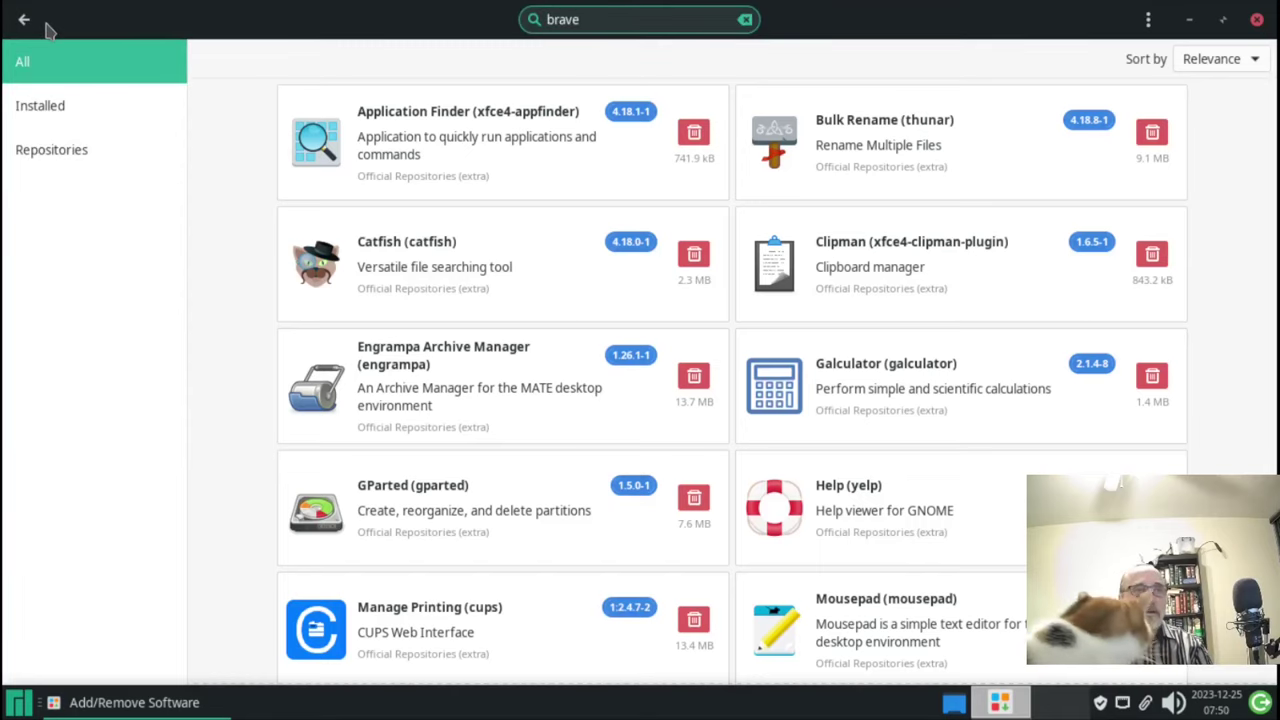
pyautogui.write('b')
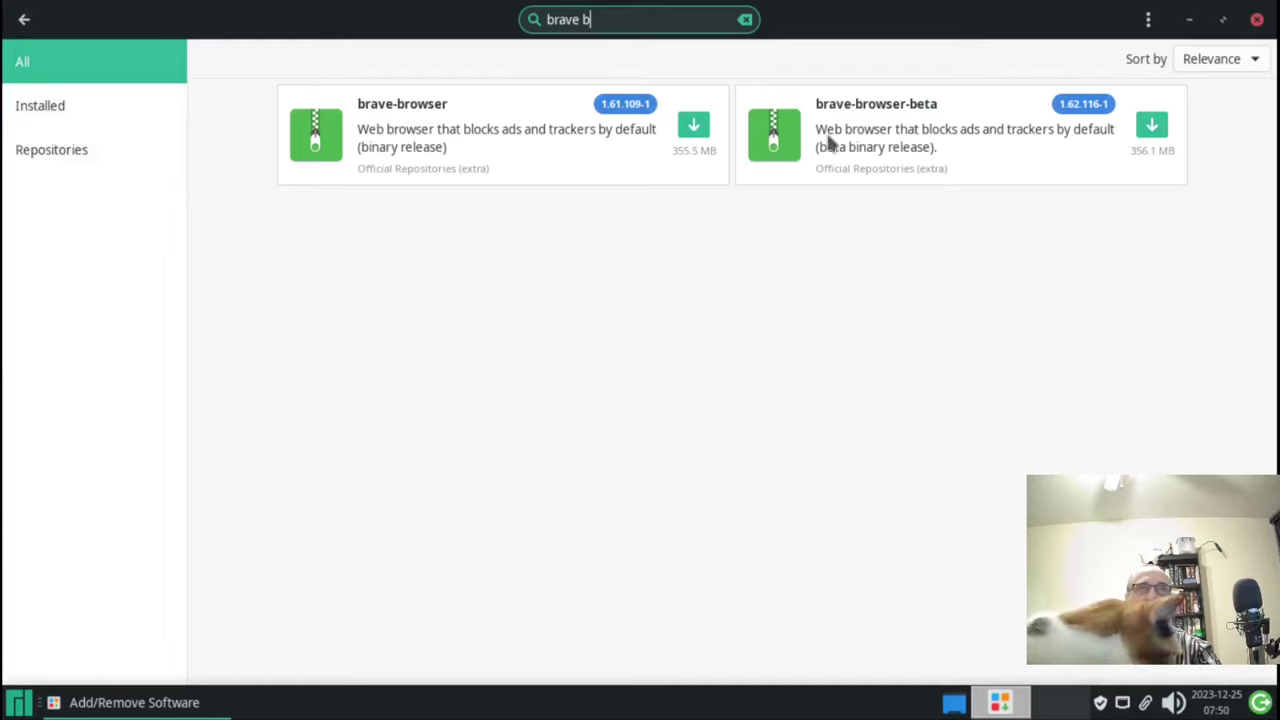
pyautogui.click(1257, 21)
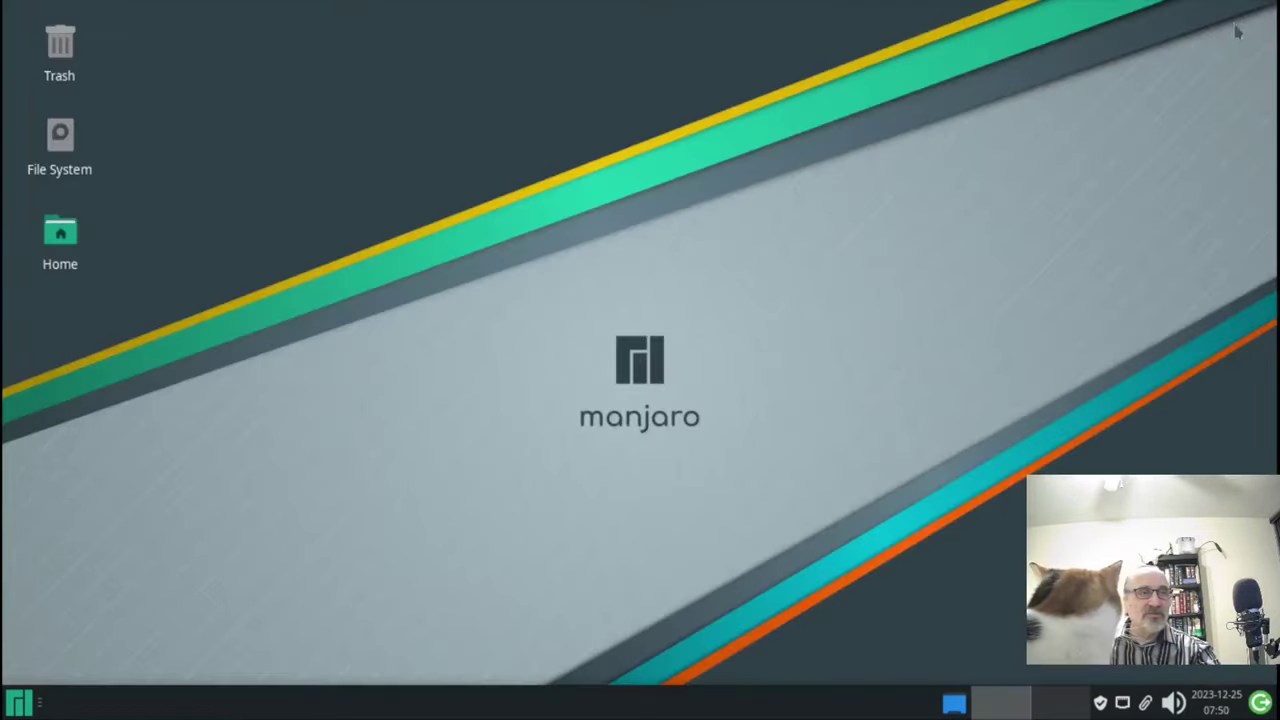
# Launch Htop, examine the memory usage and running processes in a maximized window, and close it
pyautogui.click(18, 703)
pyautogui.write('htop')
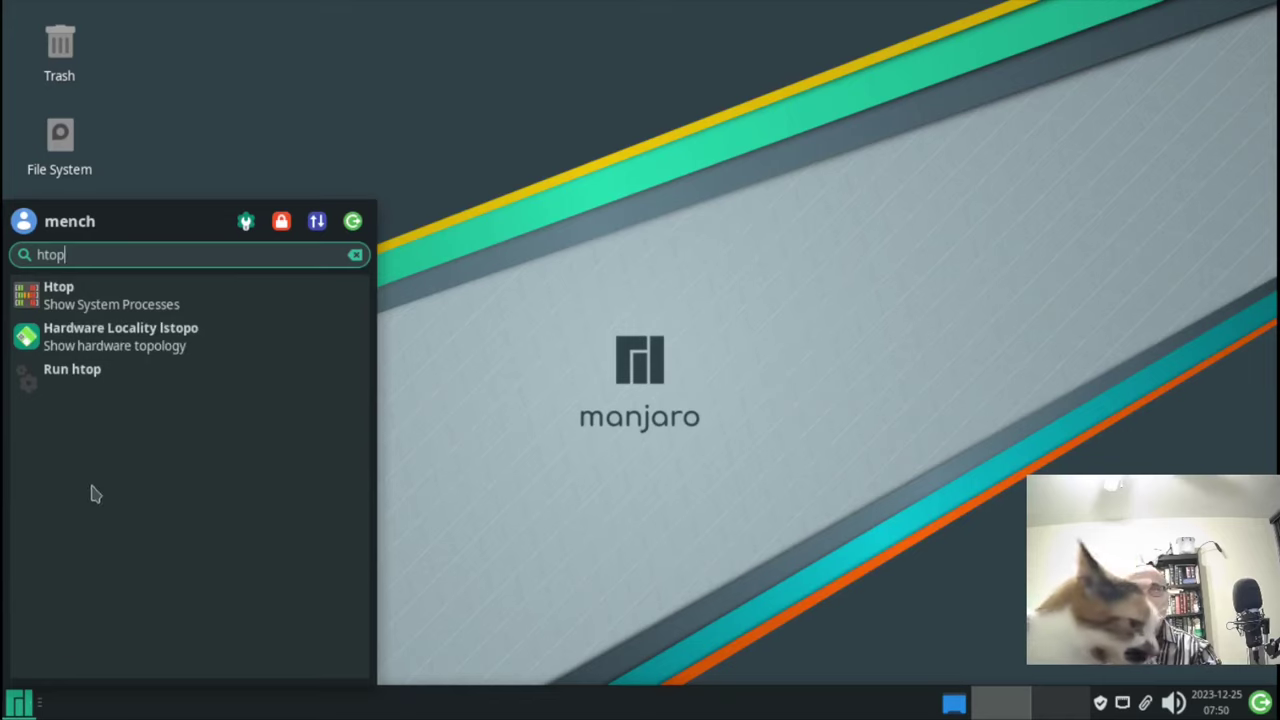
pyautogui.click(82, 306)
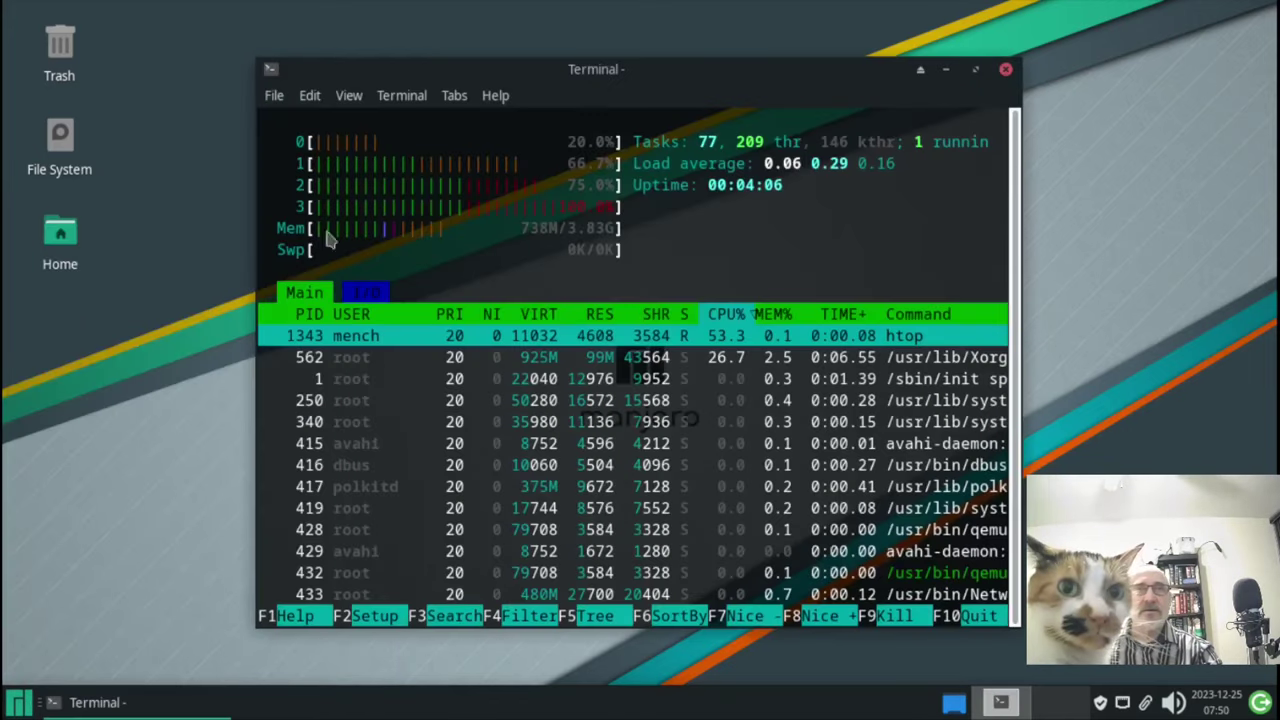
pyautogui.click(975, 70)
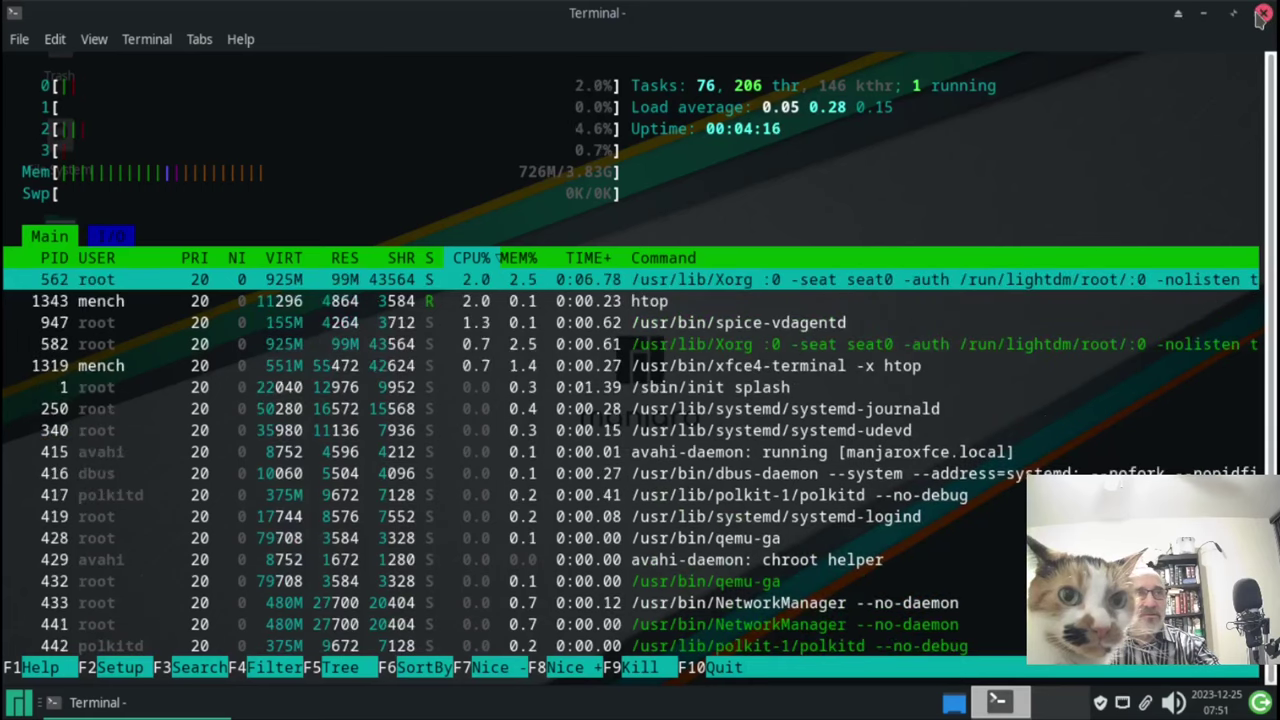
pyautogui.click(1261, 14)
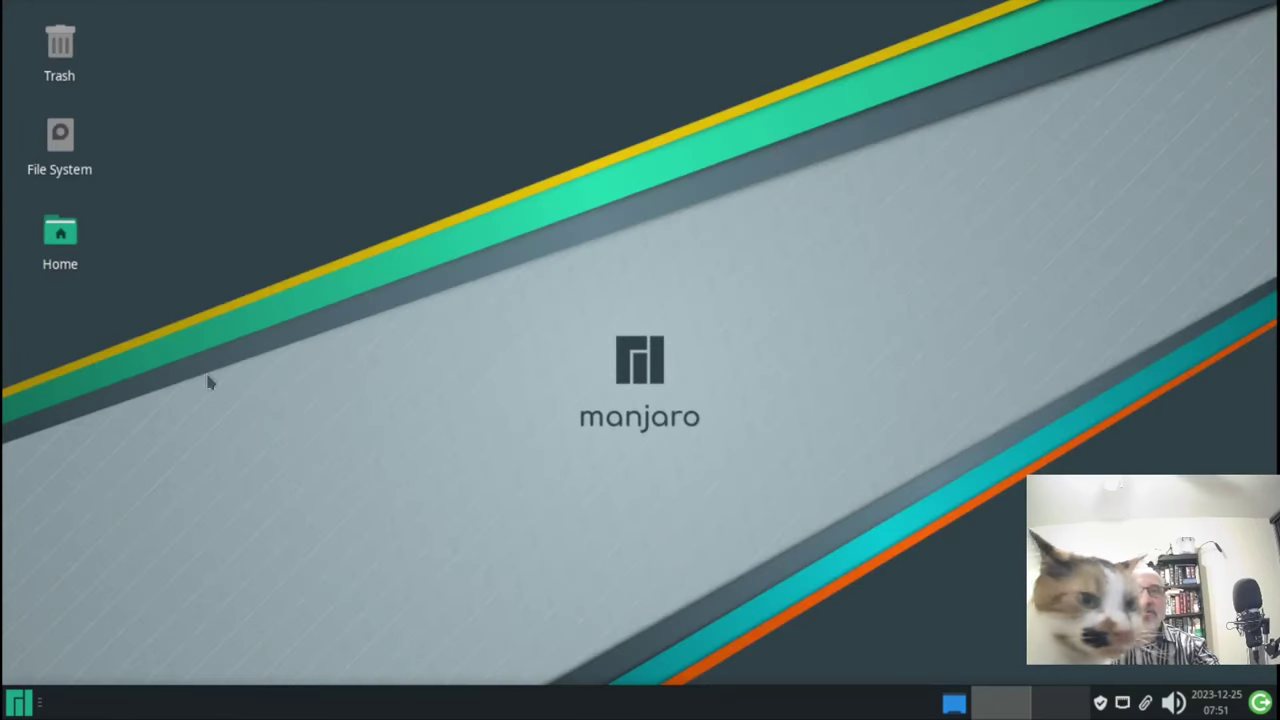
# Open the Terminal Emulator and maximize its window
pyautogui.click(20, 703)
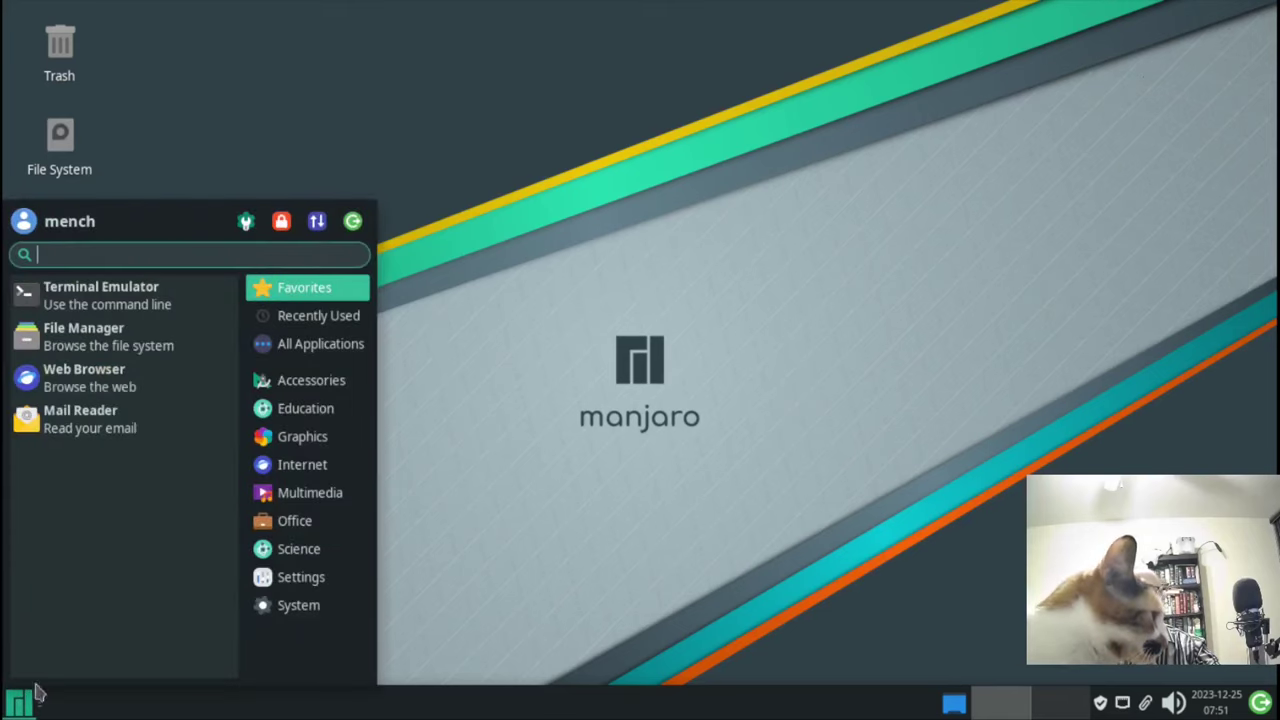
pyautogui.click(84, 298)
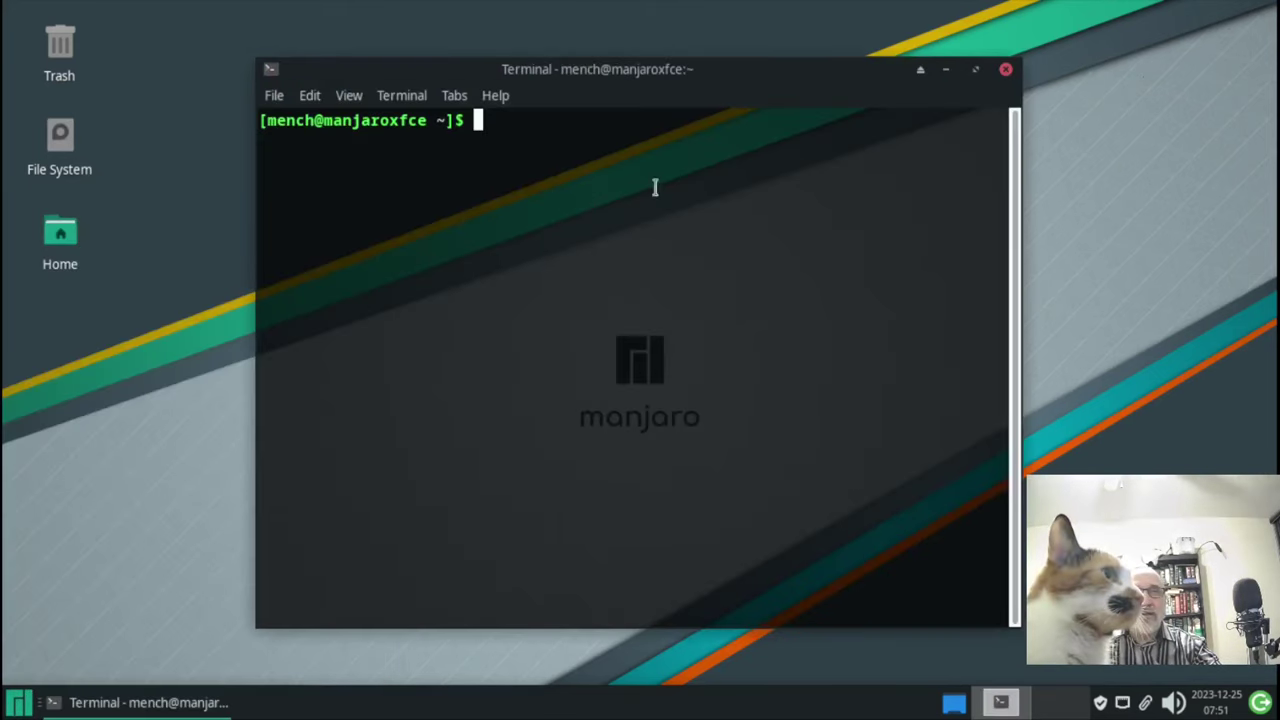
pyautogui.click(973, 69)
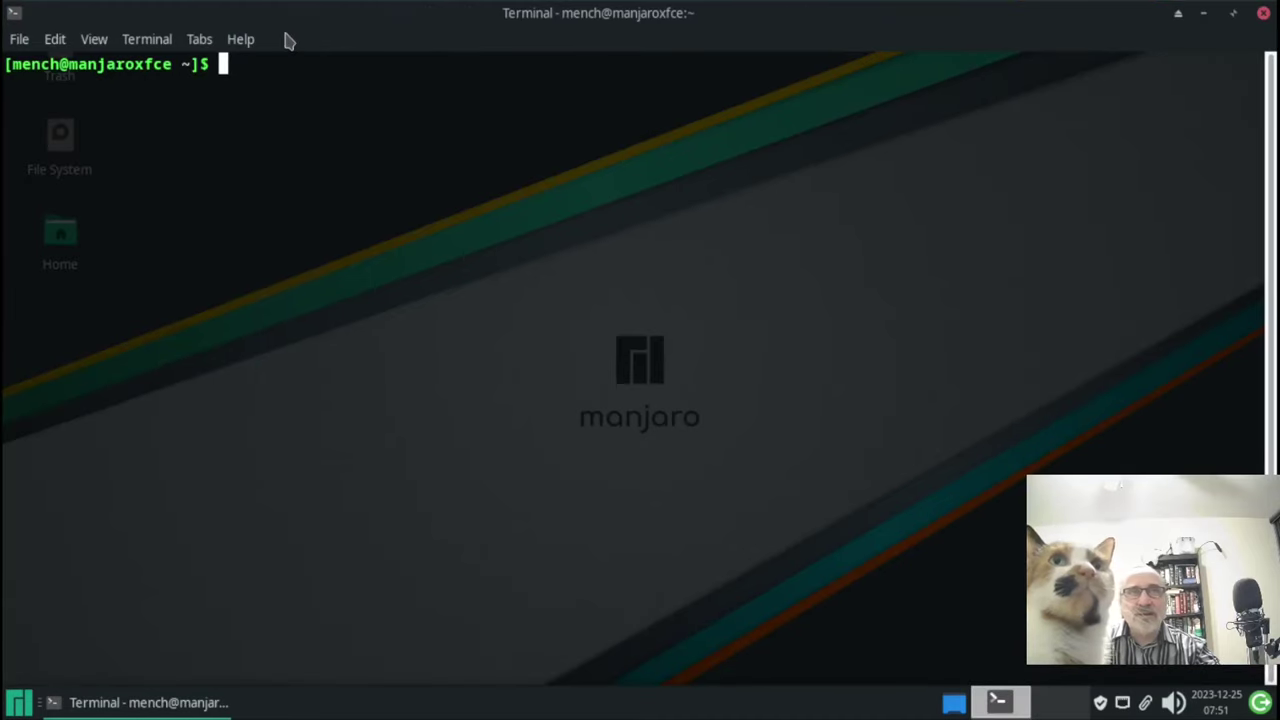
# Check the terminal program's name and version in its About information and close the dialog
pyautogui.click(243, 41)
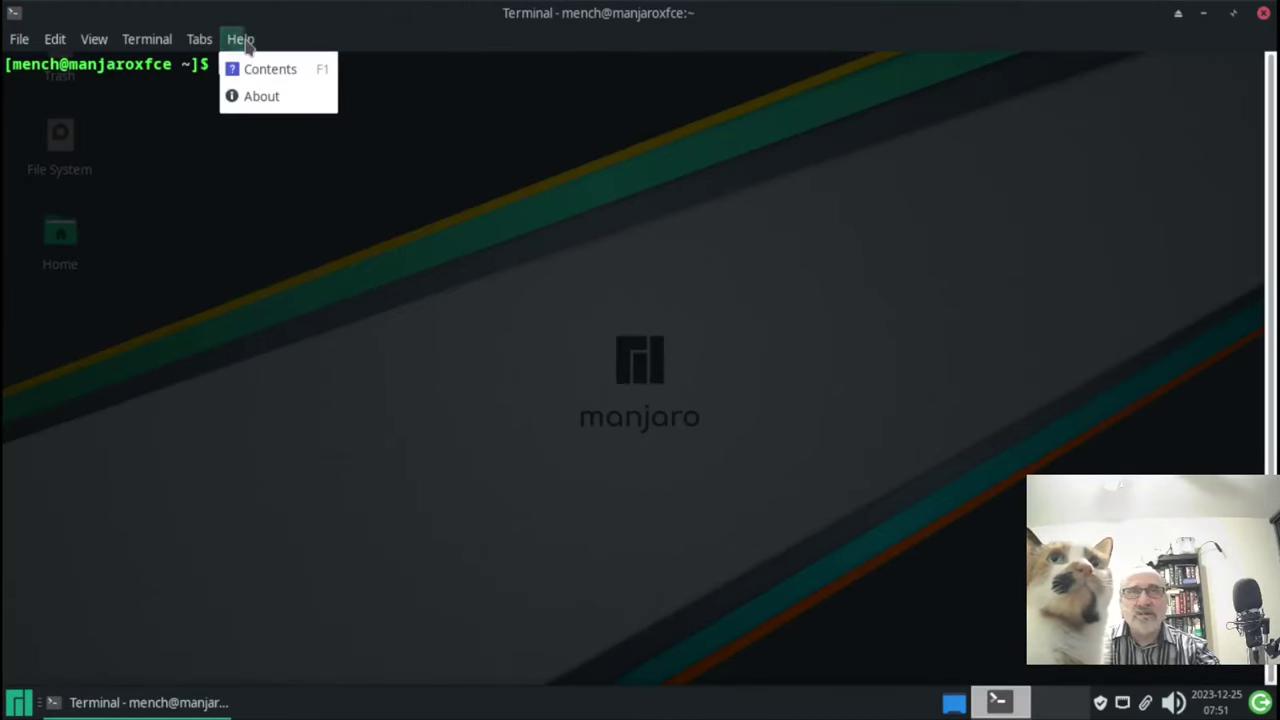
pyautogui.click(252, 100)
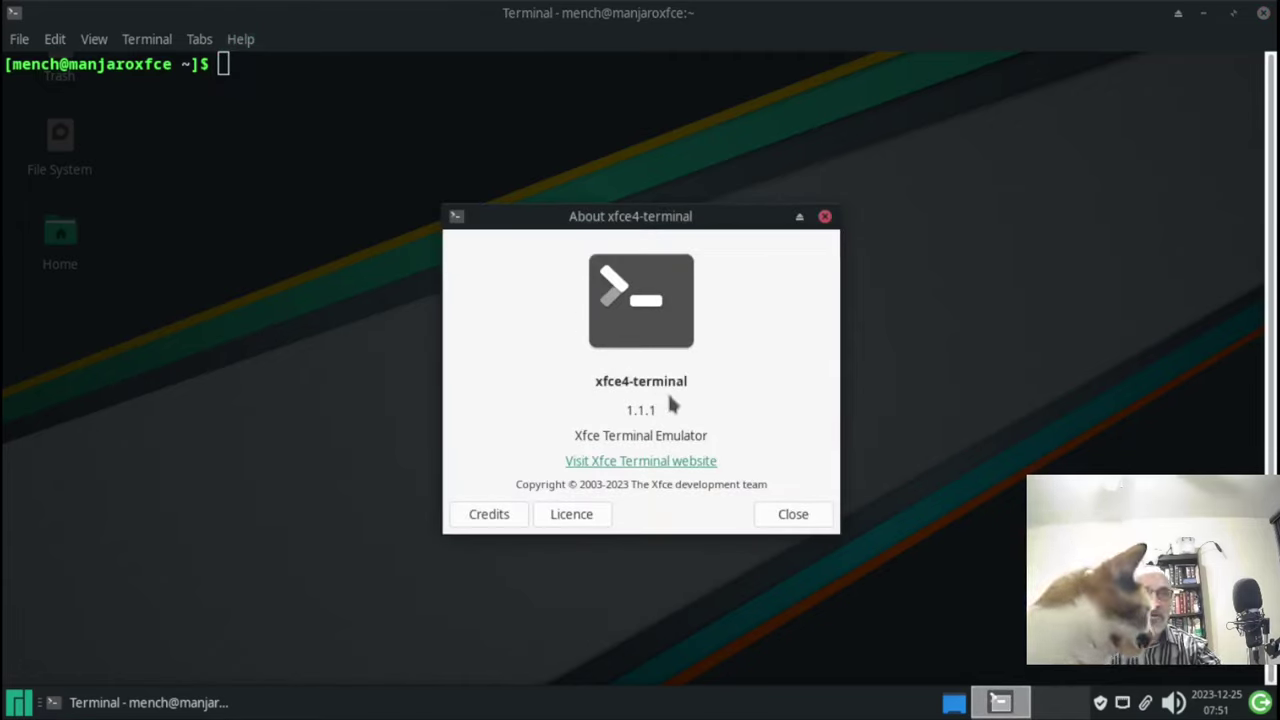
pyautogui.click(800, 515)
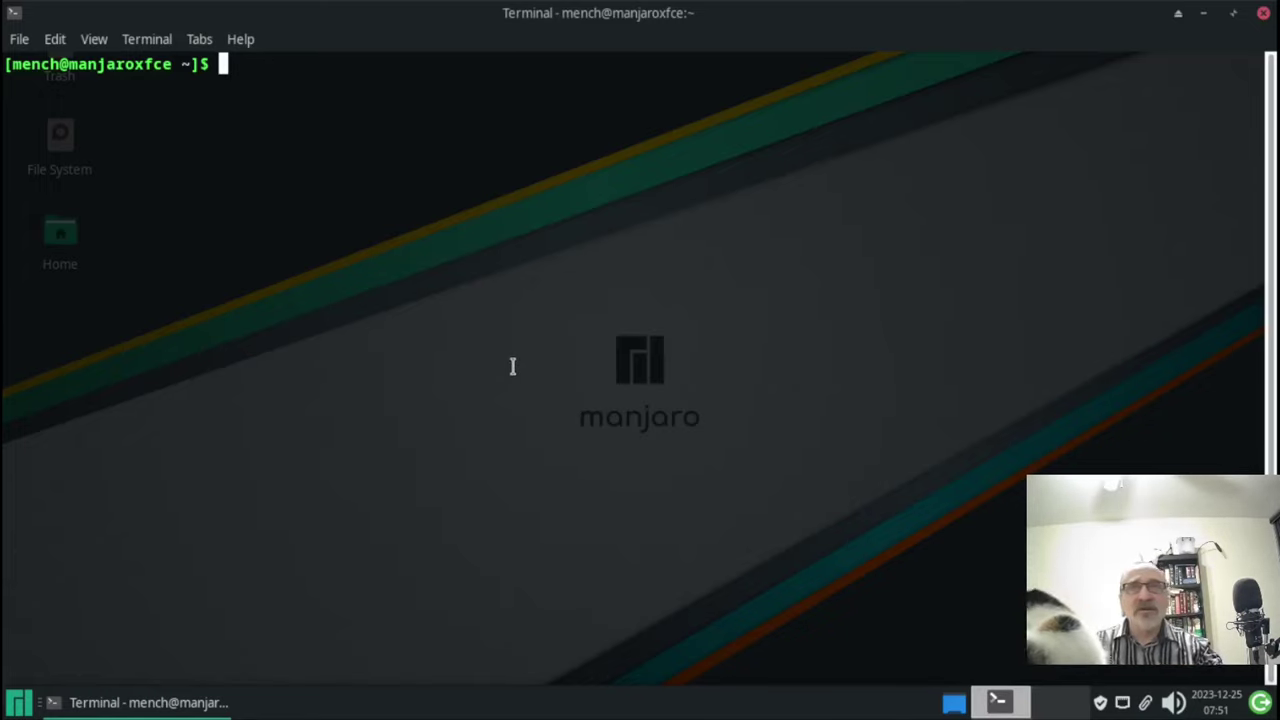
# Open the terminal preferences and set the background appearance to None (use solid color)
pyautogui.rightClick(254, 268)
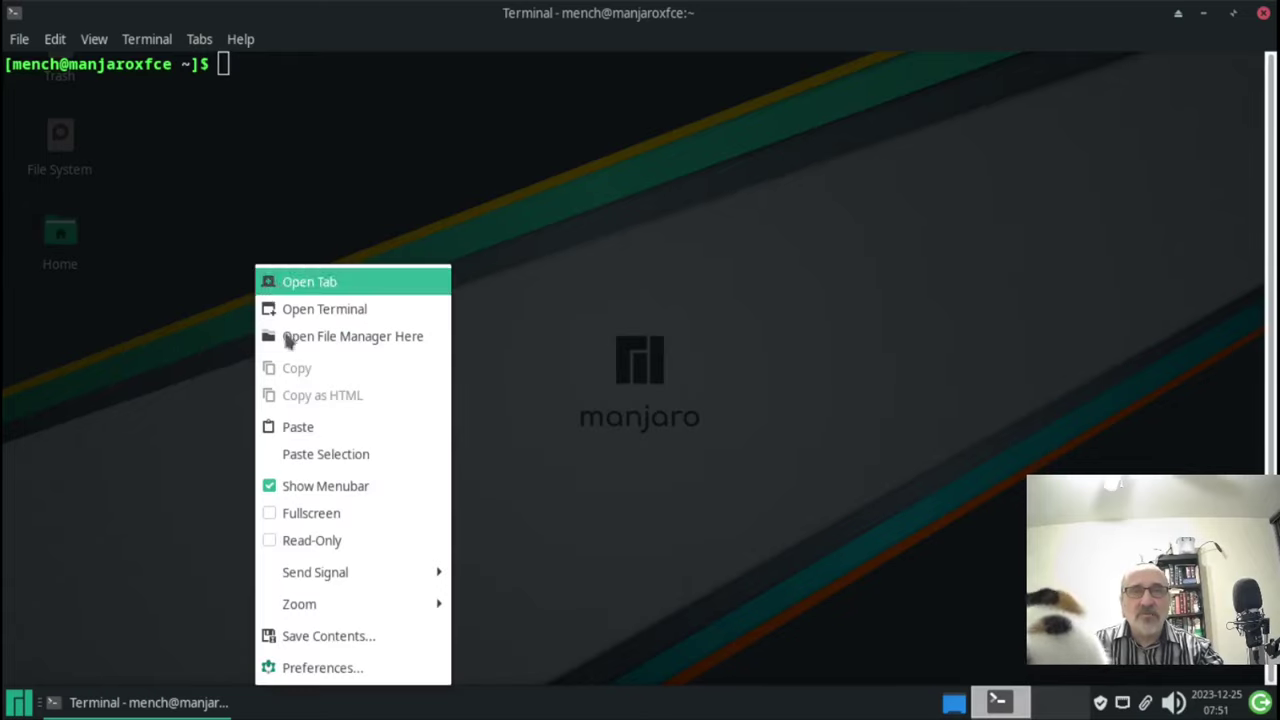
pyautogui.click(508, 211)
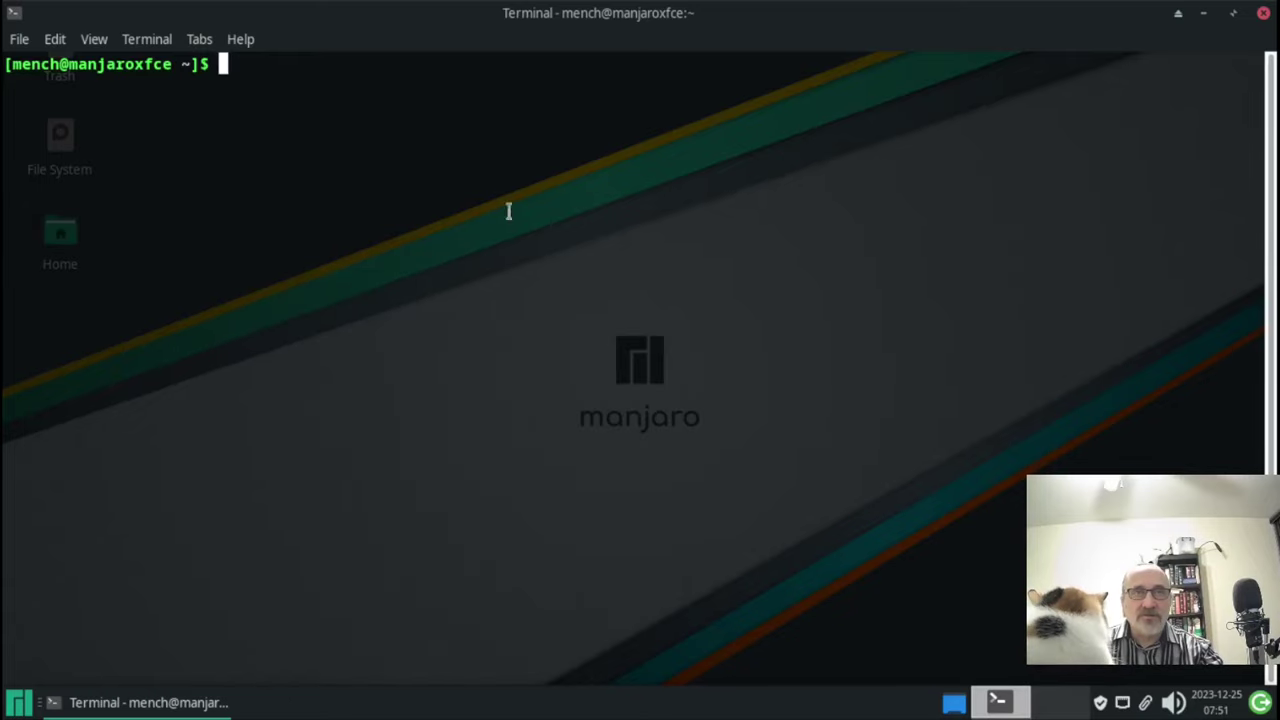
pyautogui.rightClick(349, 291)
pyautogui.click(440, 668)
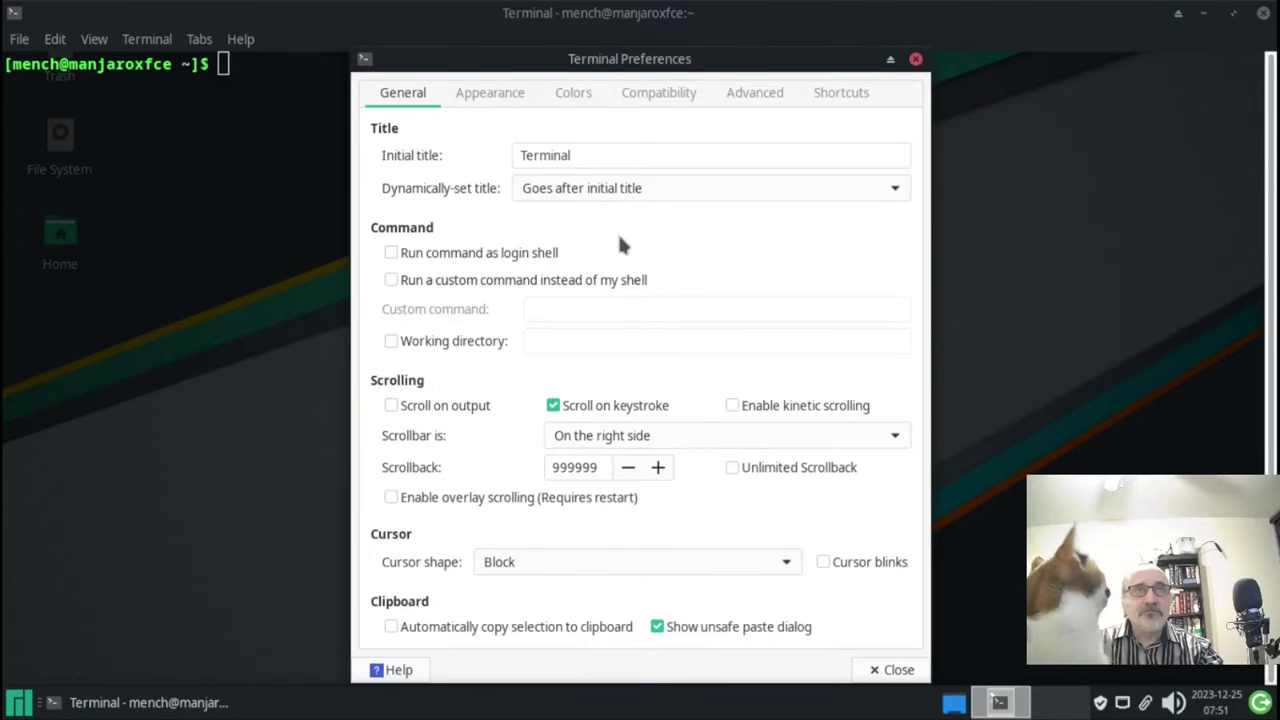
pyautogui.click(485, 93)
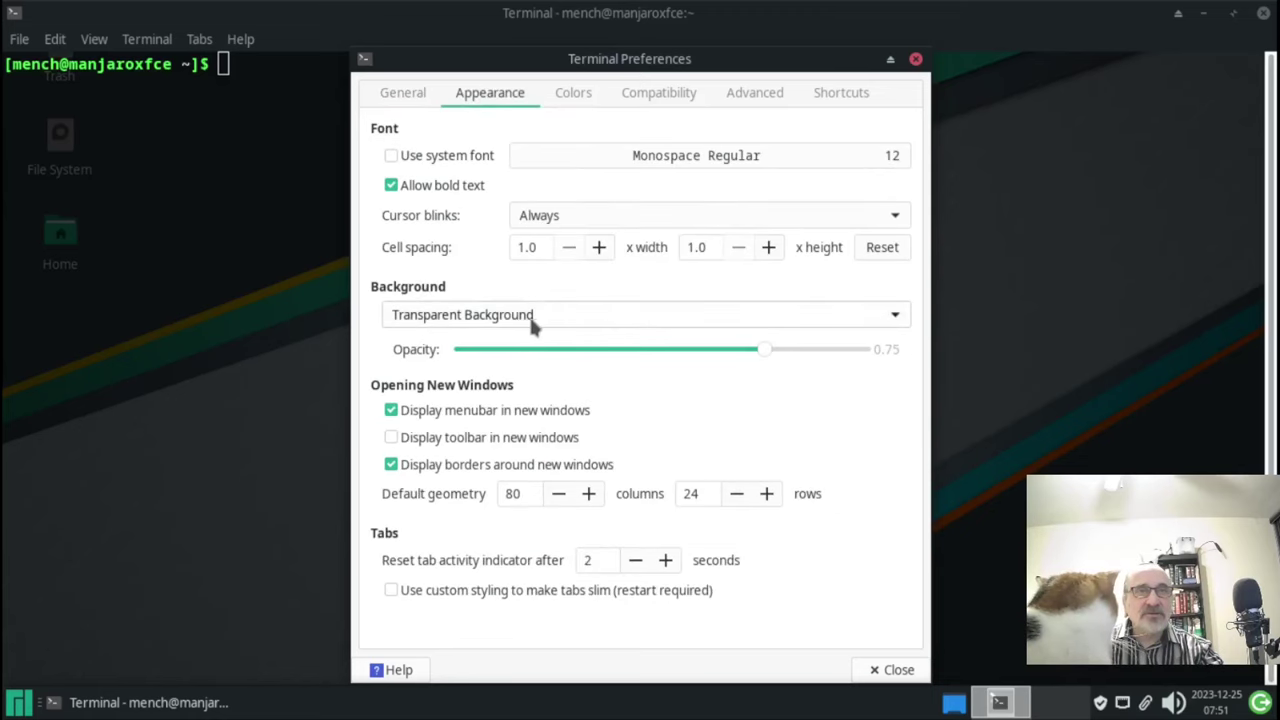
pyautogui.click(890, 316)
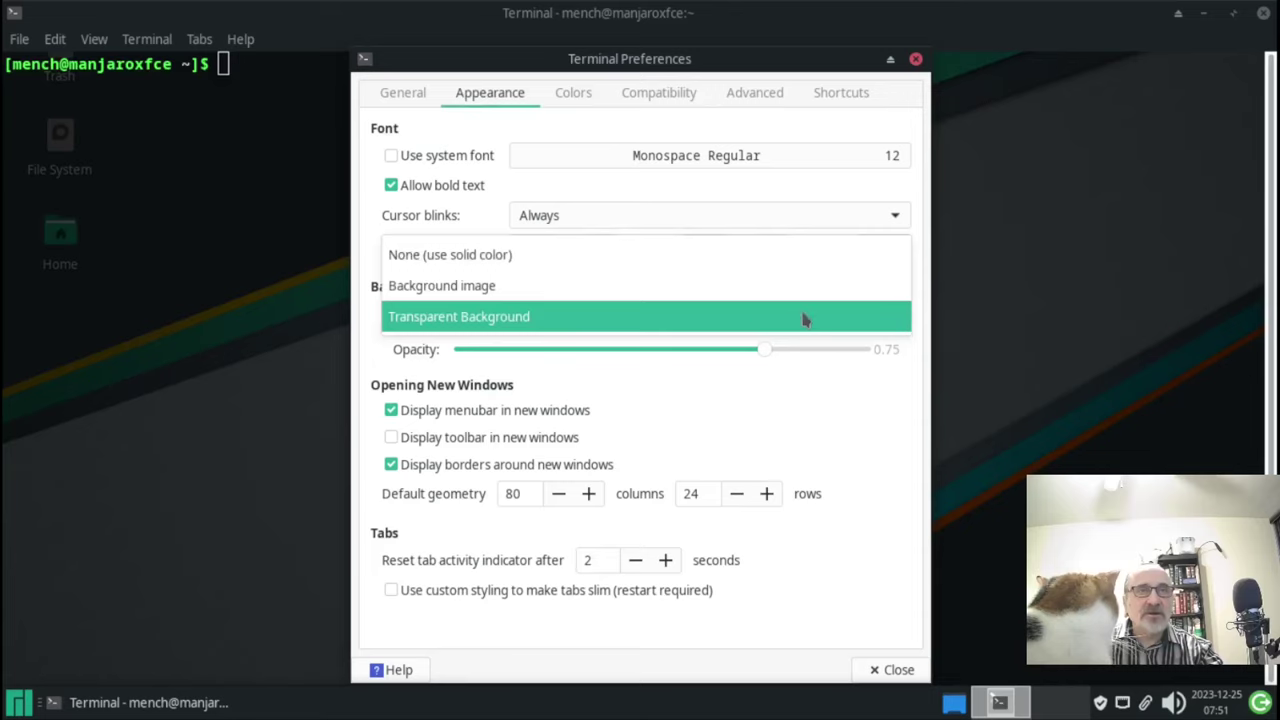
pyautogui.click(543, 256)
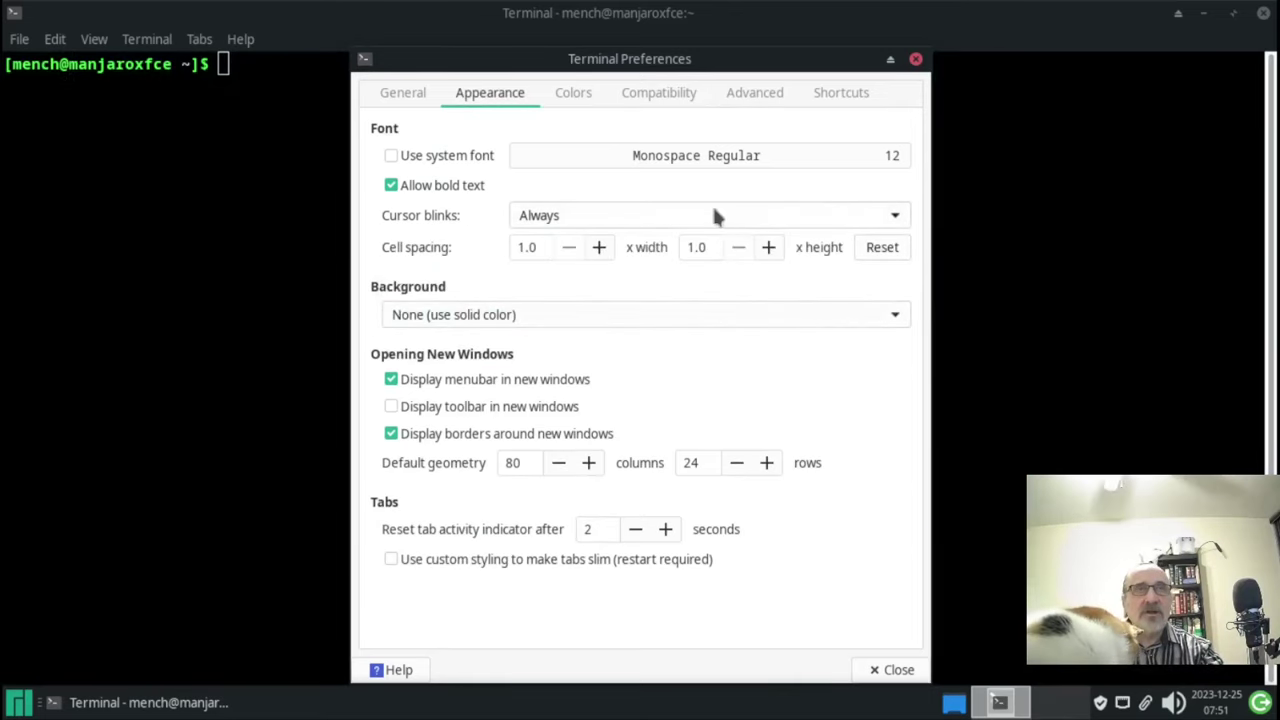
# Set the terminal's Monospace Regular font to size 16 and close the preferences and the terminal
pyautogui.click(402, 92)
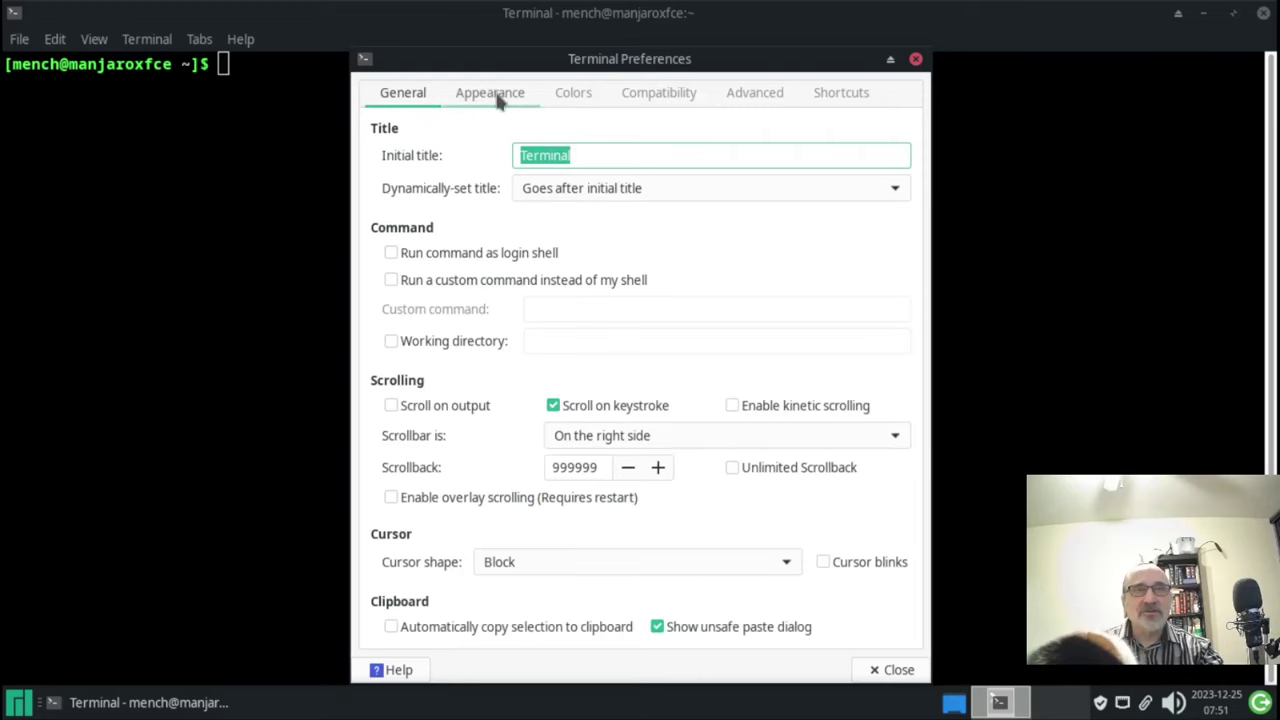
pyautogui.click(497, 100)
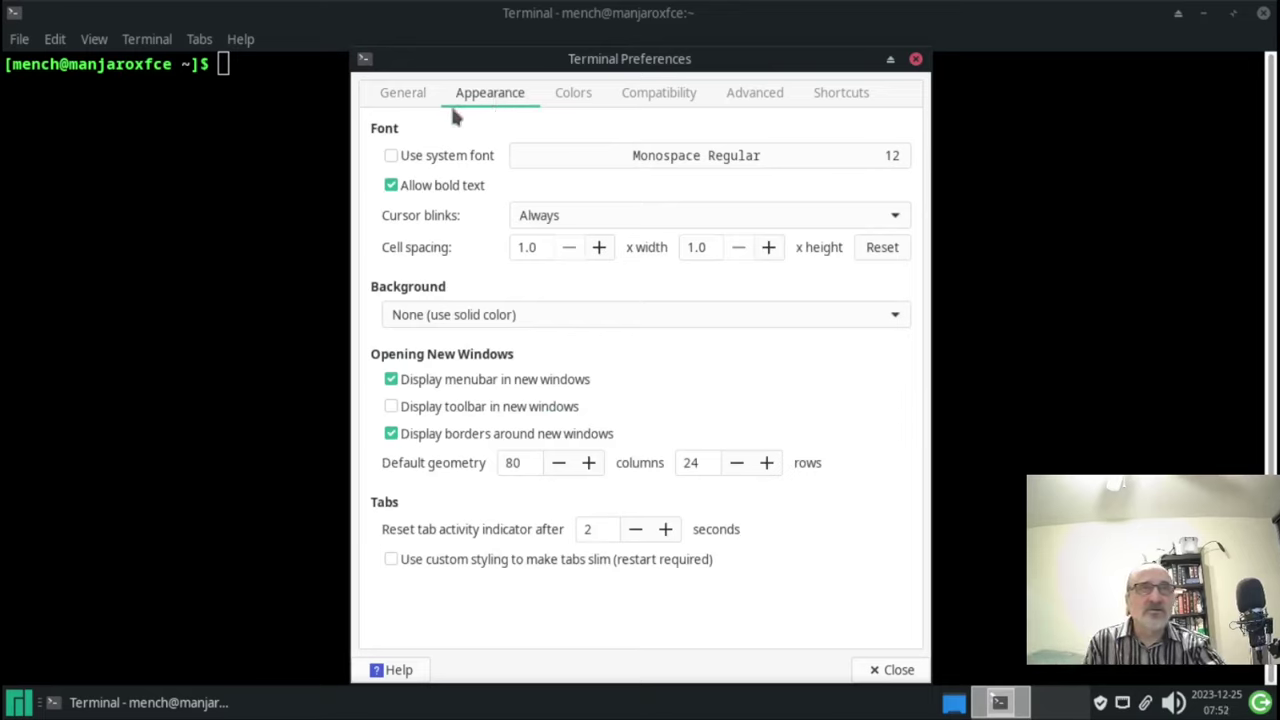
pyautogui.click(793, 155)
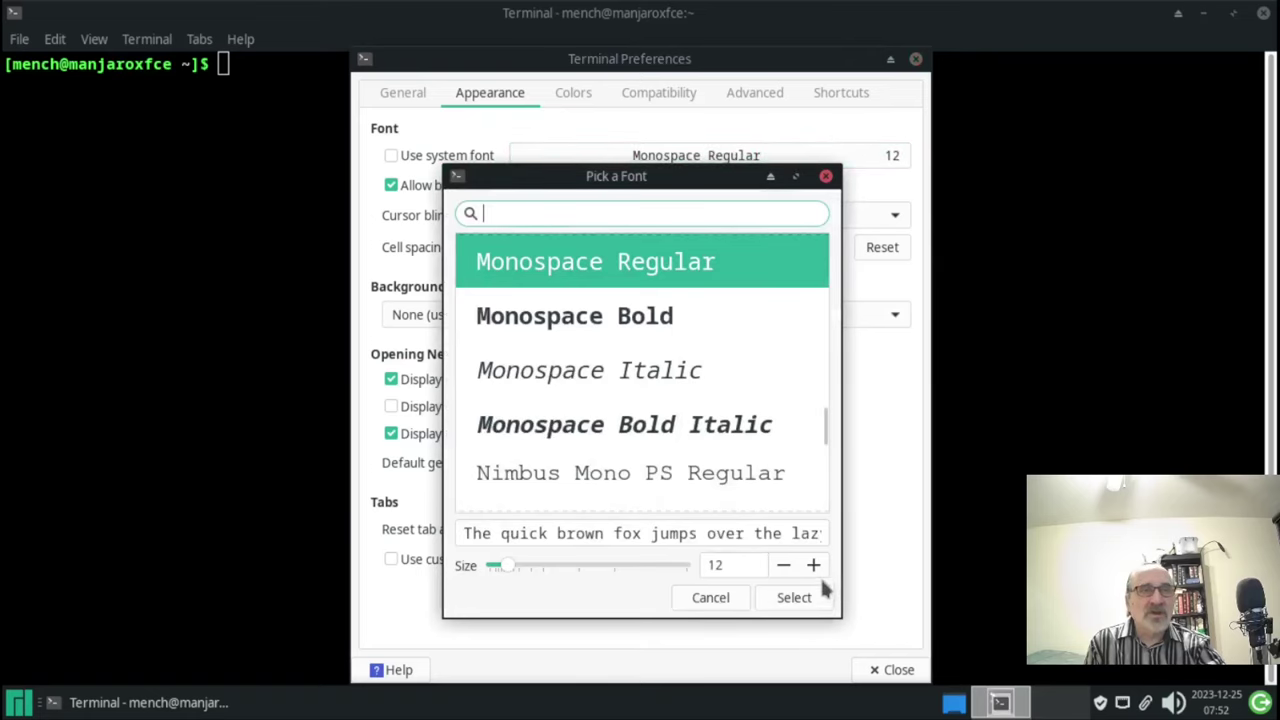
pyautogui.click(814, 566)
pyautogui.click(815, 568)
pyautogui.click(815, 569)
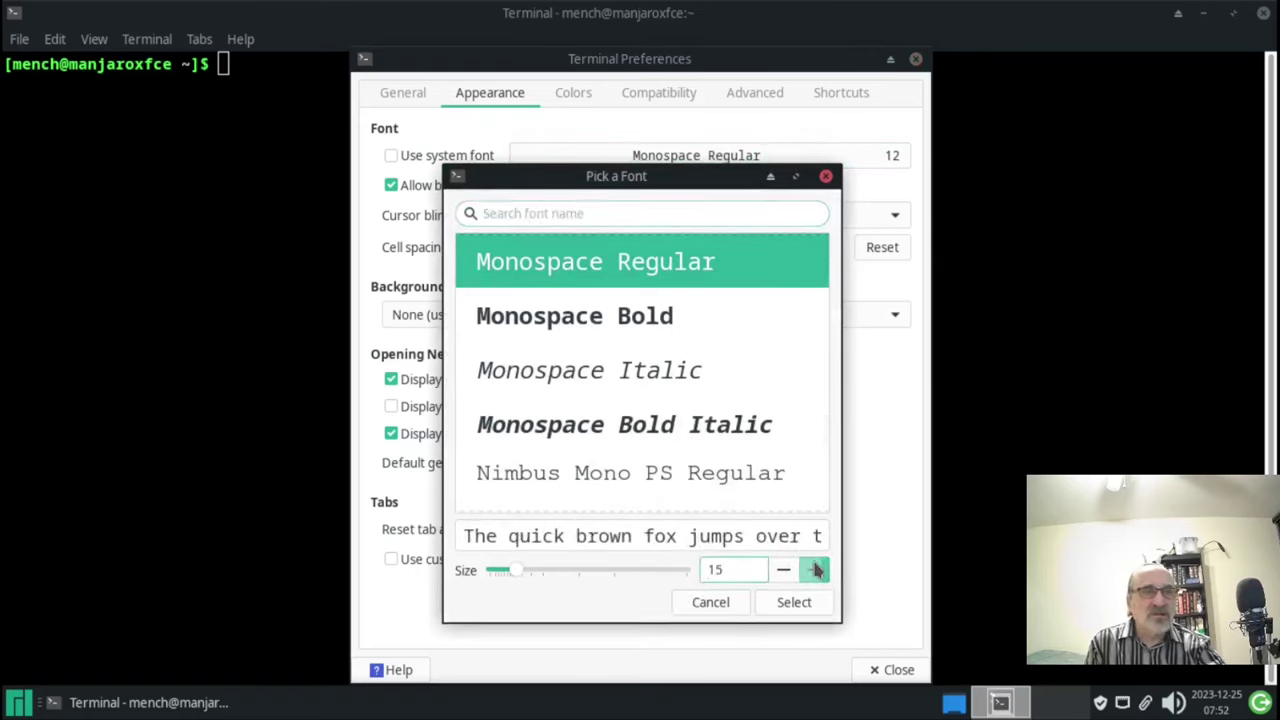
pyautogui.click(815, 569)
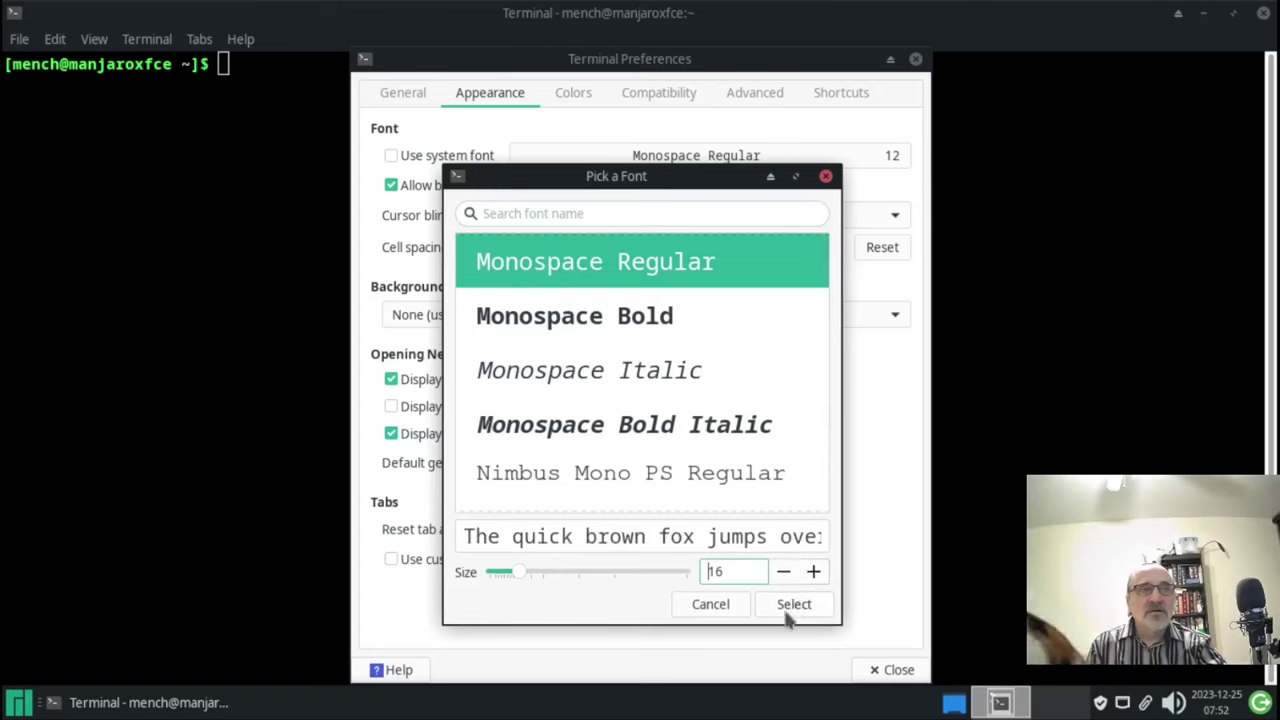
pyautogui.click(793, 605)
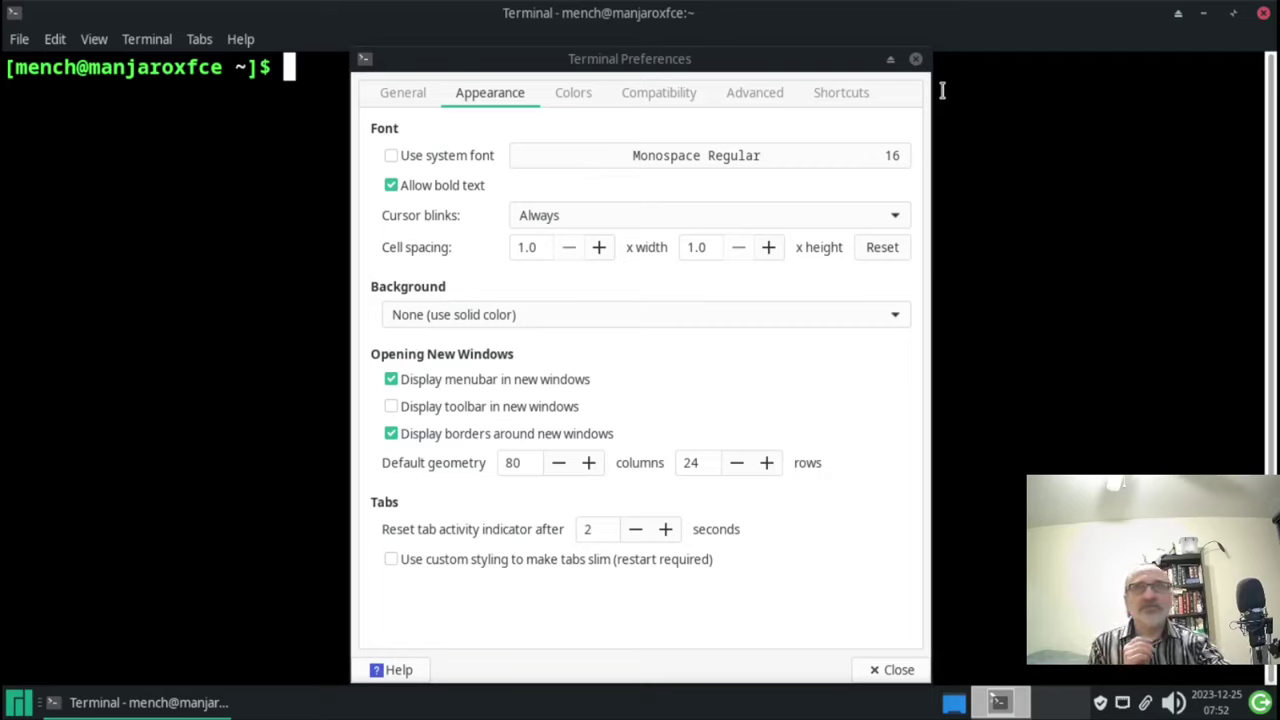
pyautogui.click(915, 58)
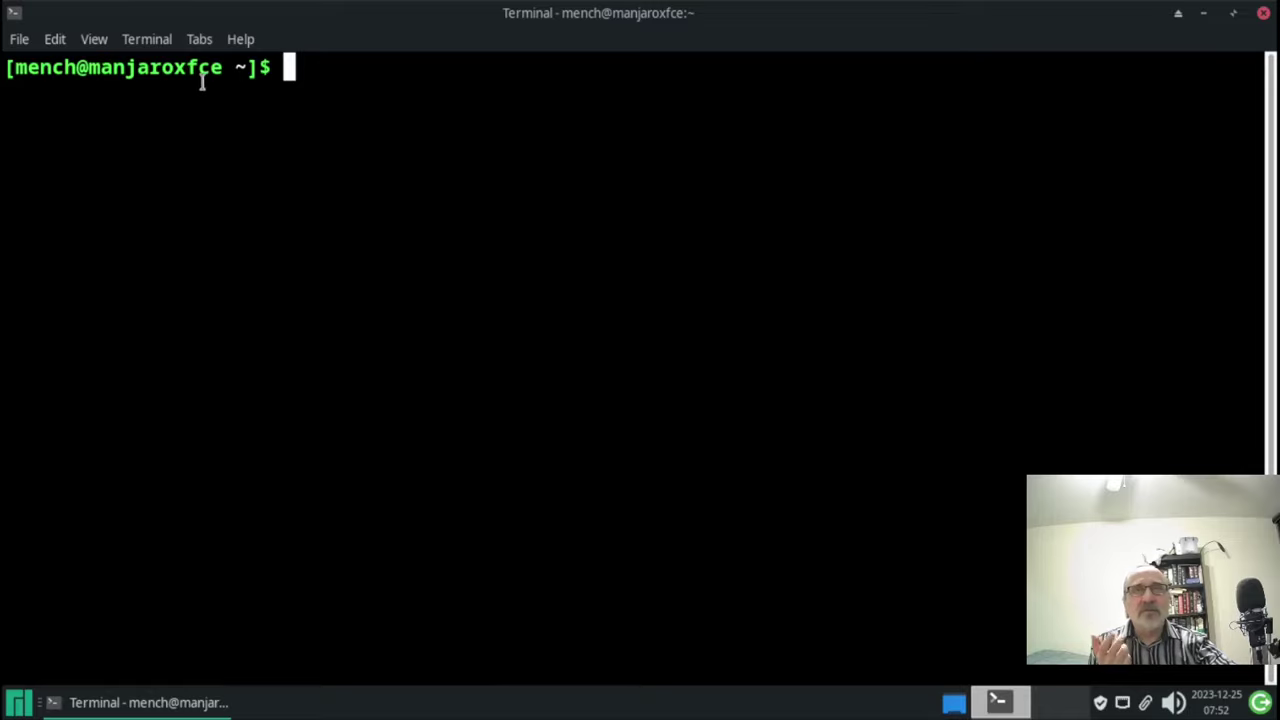
pyautogui.click(1265, 18)
# Find Htop with "ht", examine the memory usage and running tasks in a maximized window, and close it
pyautogui.click(20, 704)
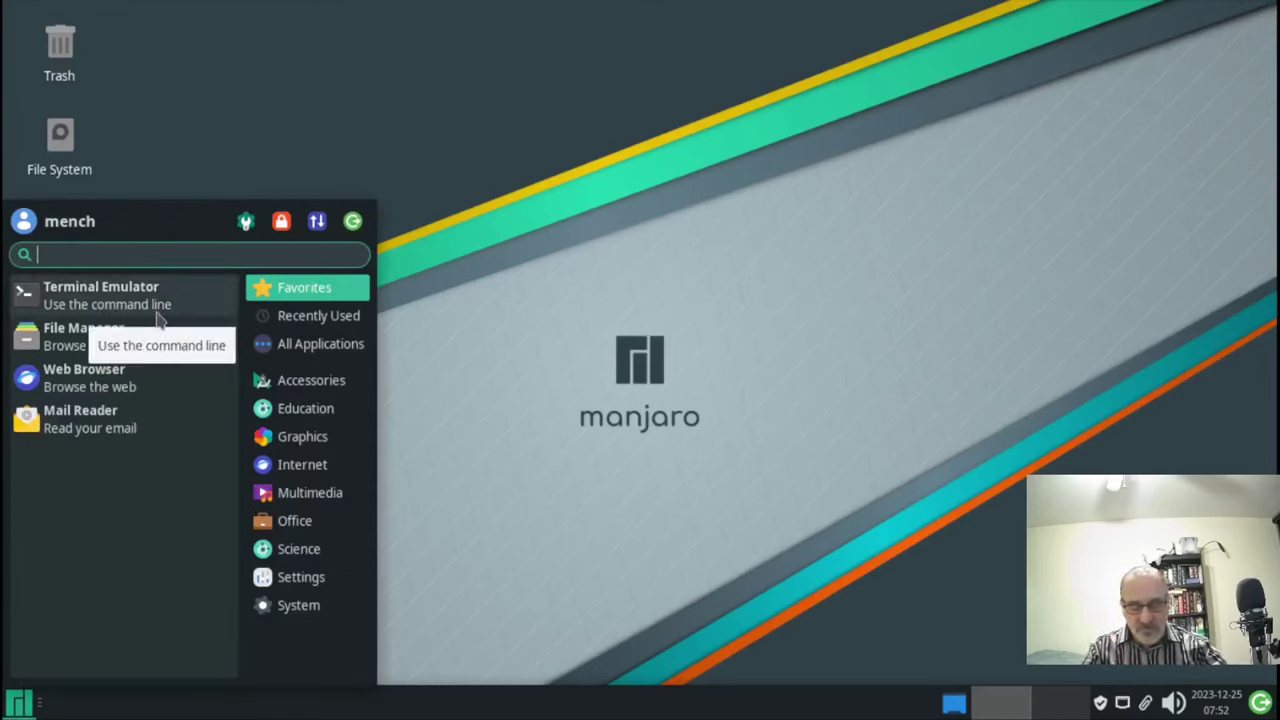
pyautogui.write('ht')
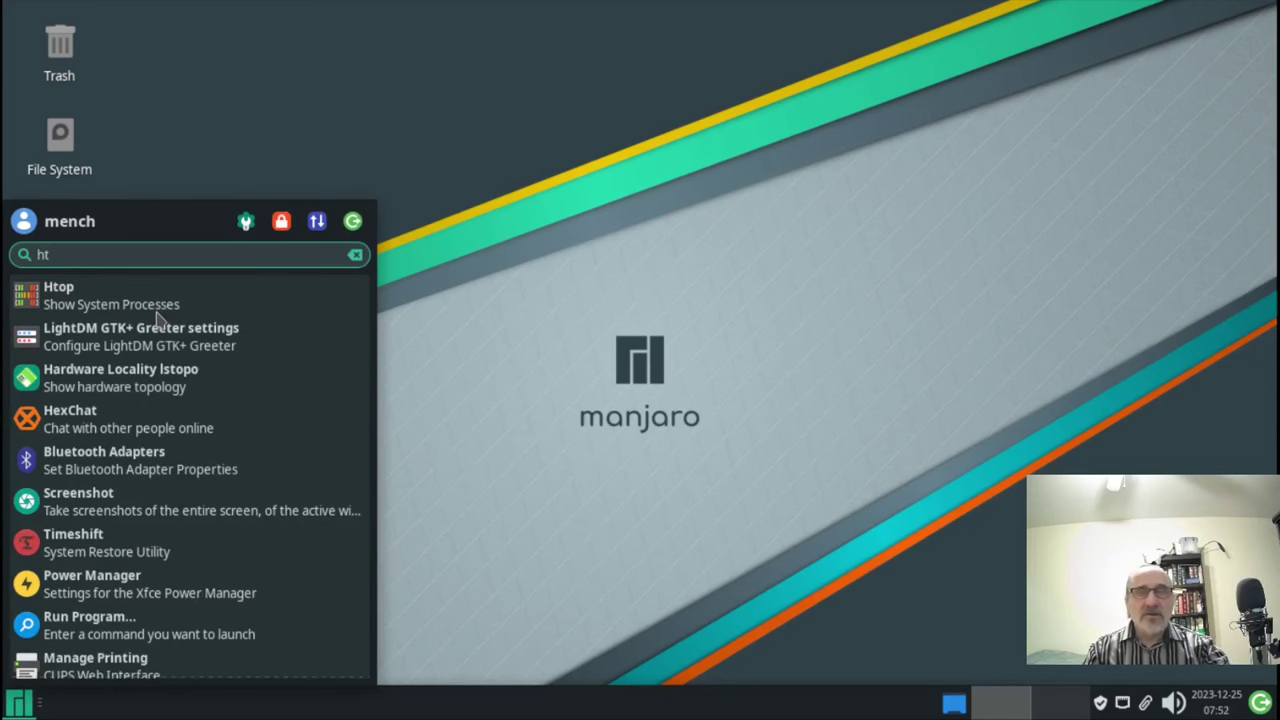
pyautogui.click(92, 296)
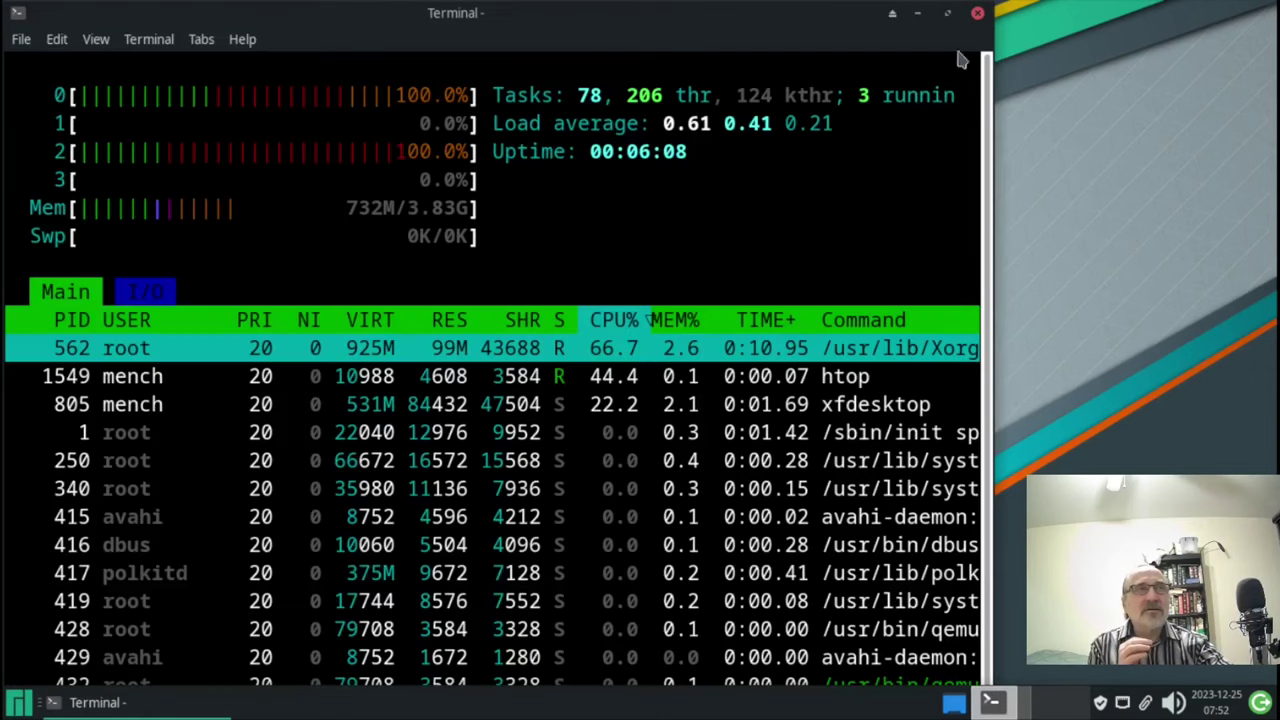
pyautogui.click(947, 13)
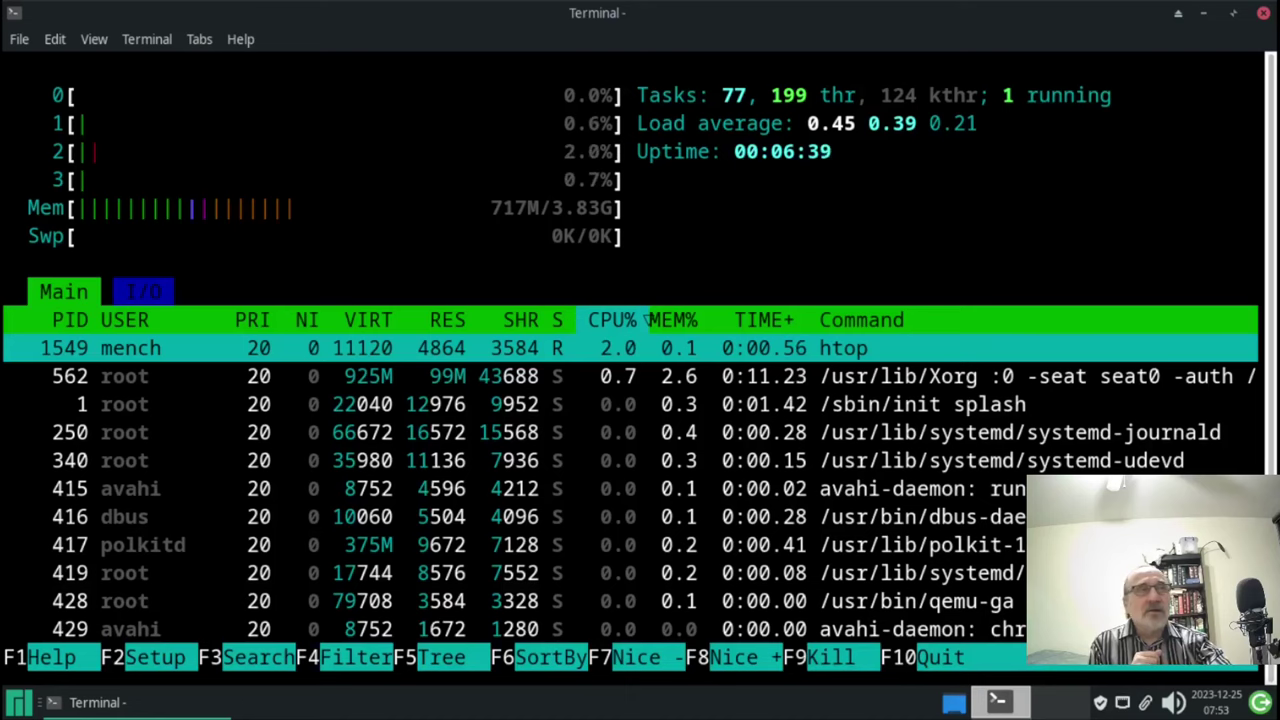
pyautogui.click(1263, 13)
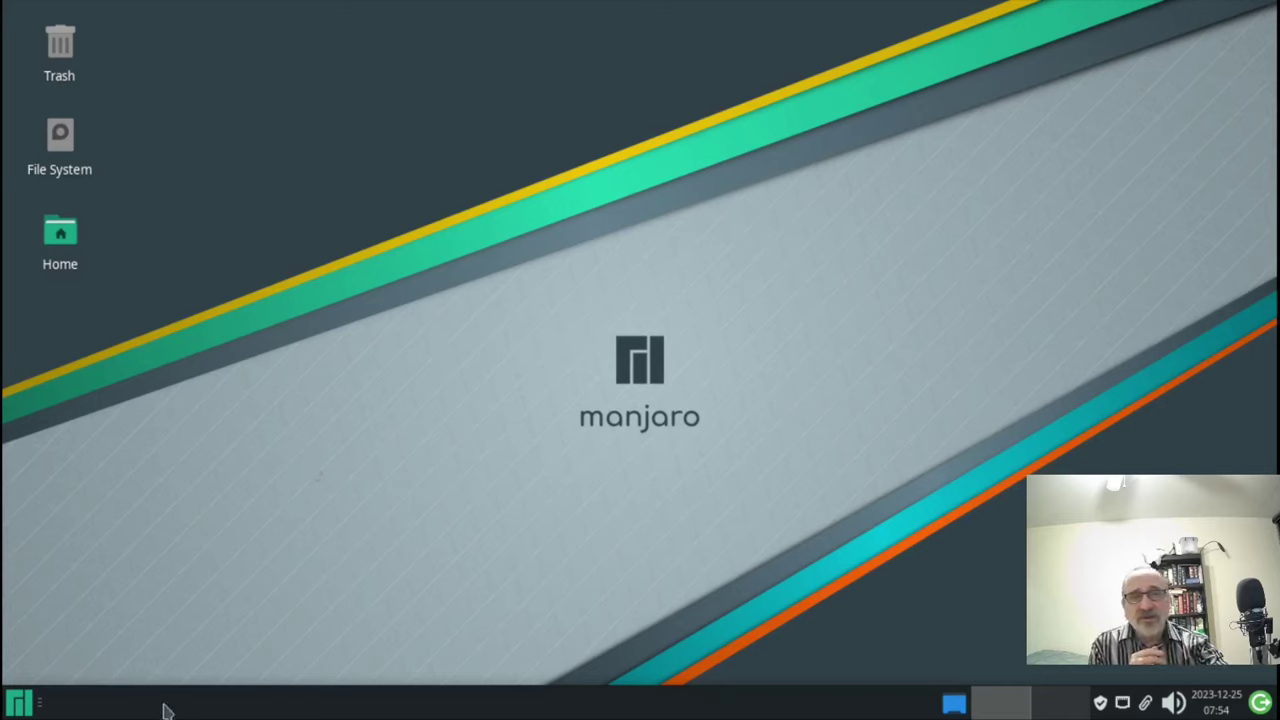
# Look through the Internet applications and the desktop's Applications list, leaving everything closed
pyautogui.click(17, 702)
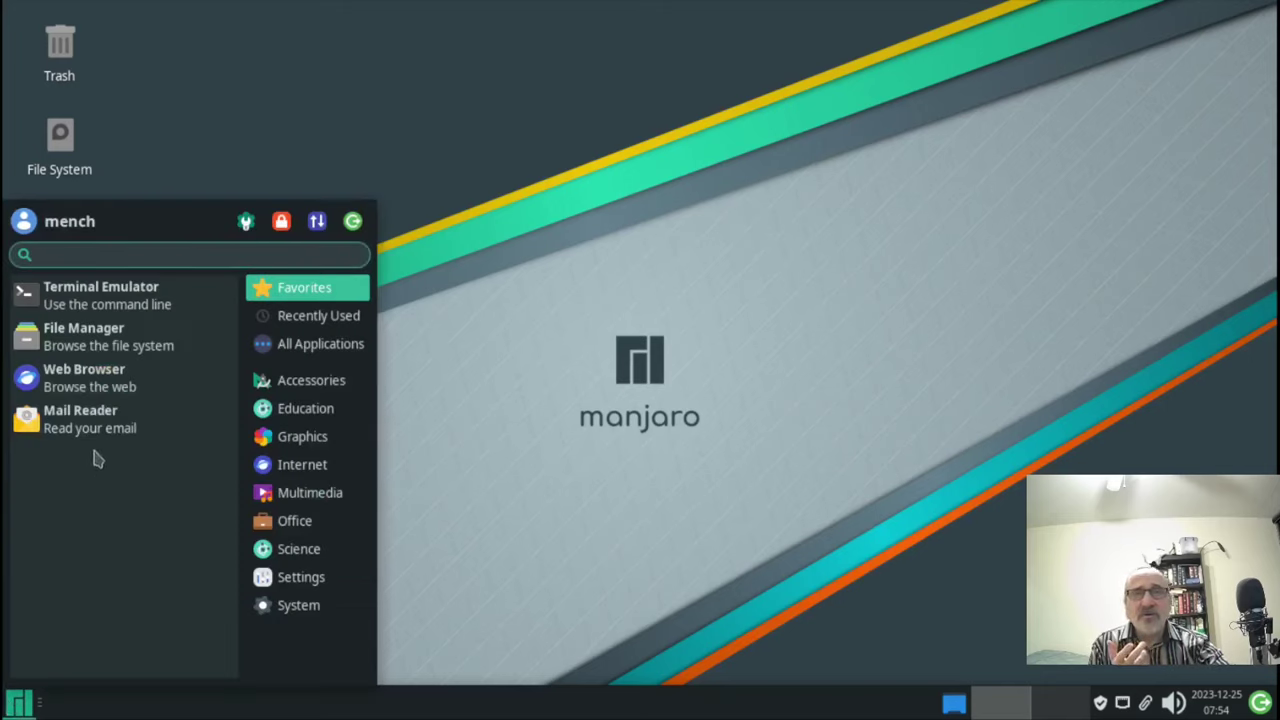
pyautogui.click(298, 474)
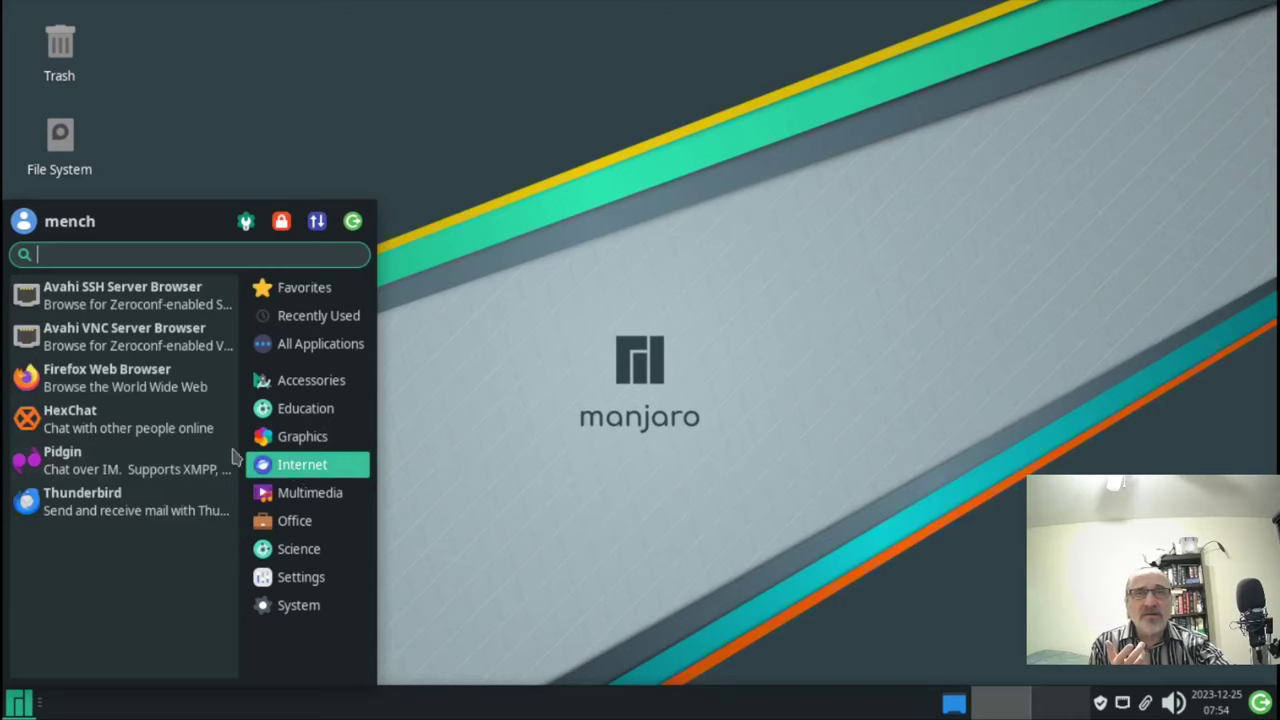
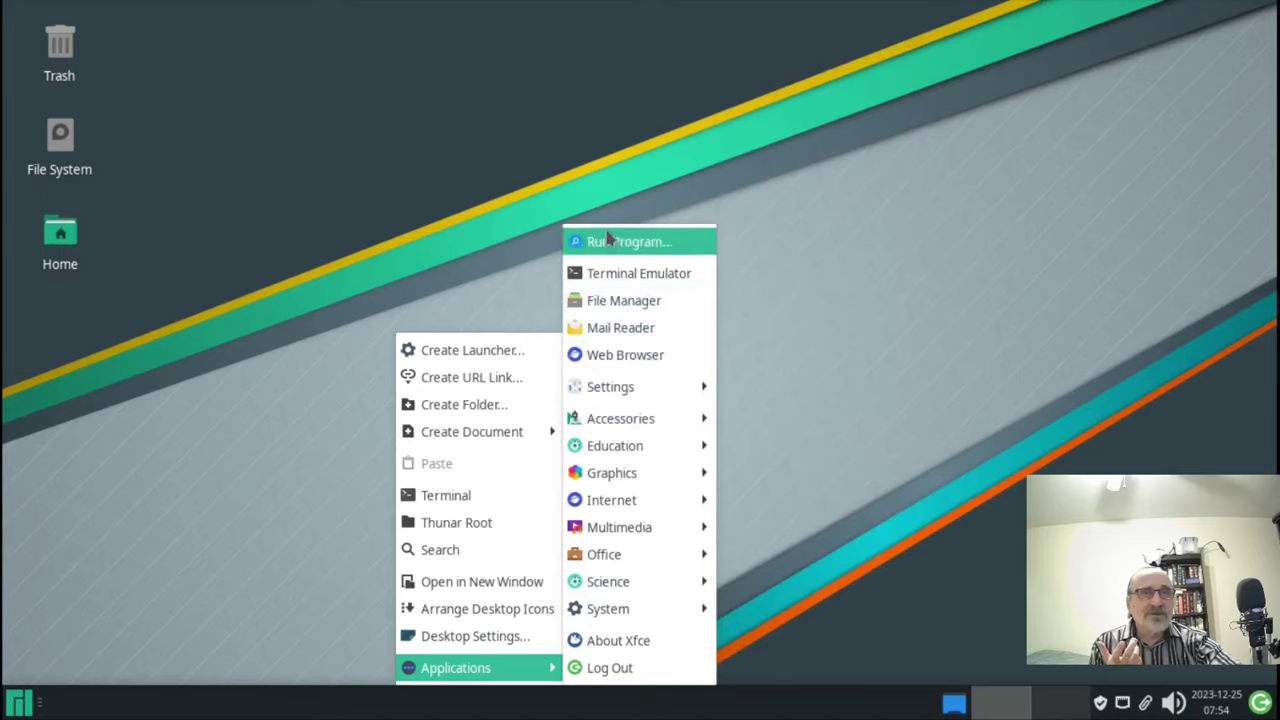
pyautogui.click(296, 193)
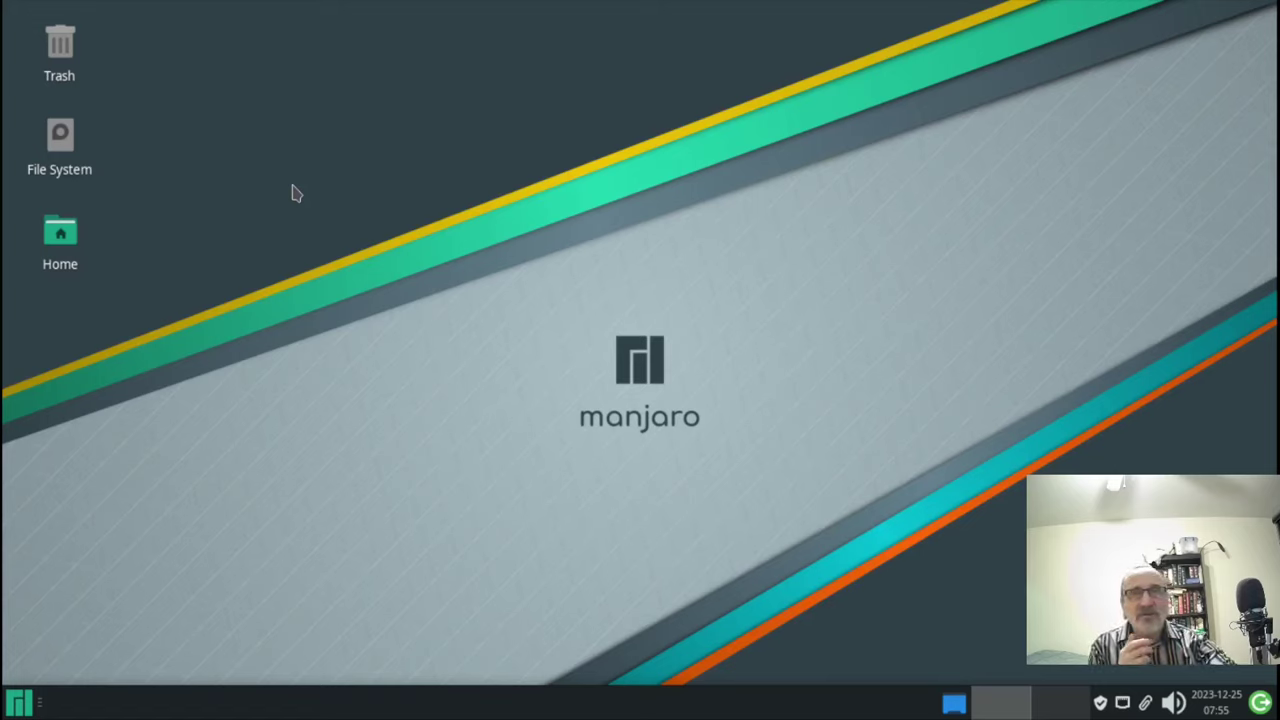
# Open the preferences of Add/Remove Software, authenticating with the account password
pyautogui.click(1102, 704)
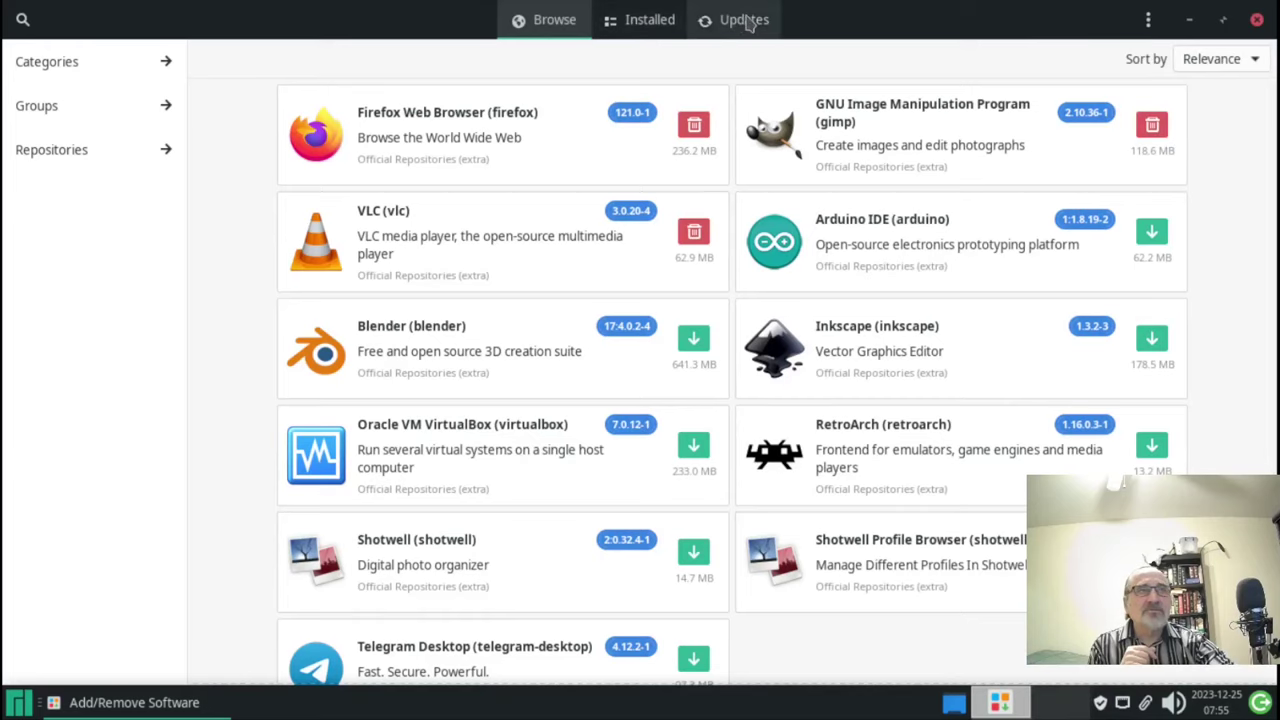
pyautogui.click(1148, 22)
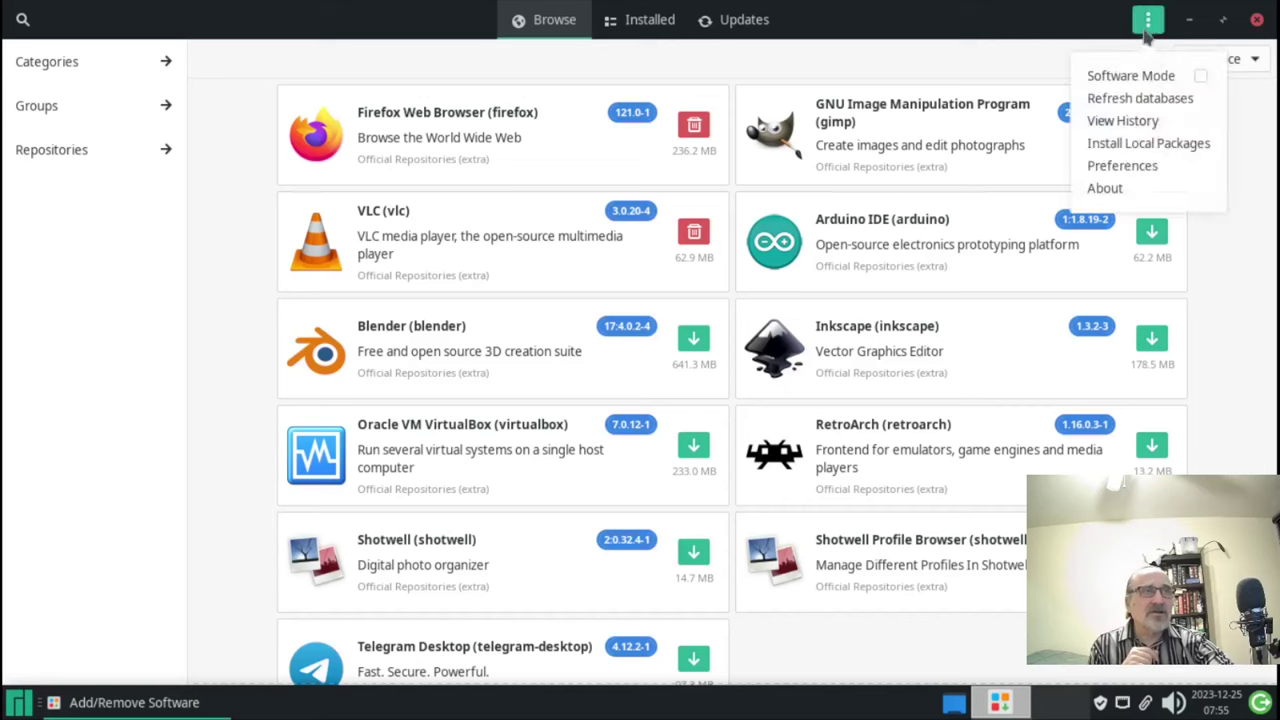
pyautogui.click(1146, 167)
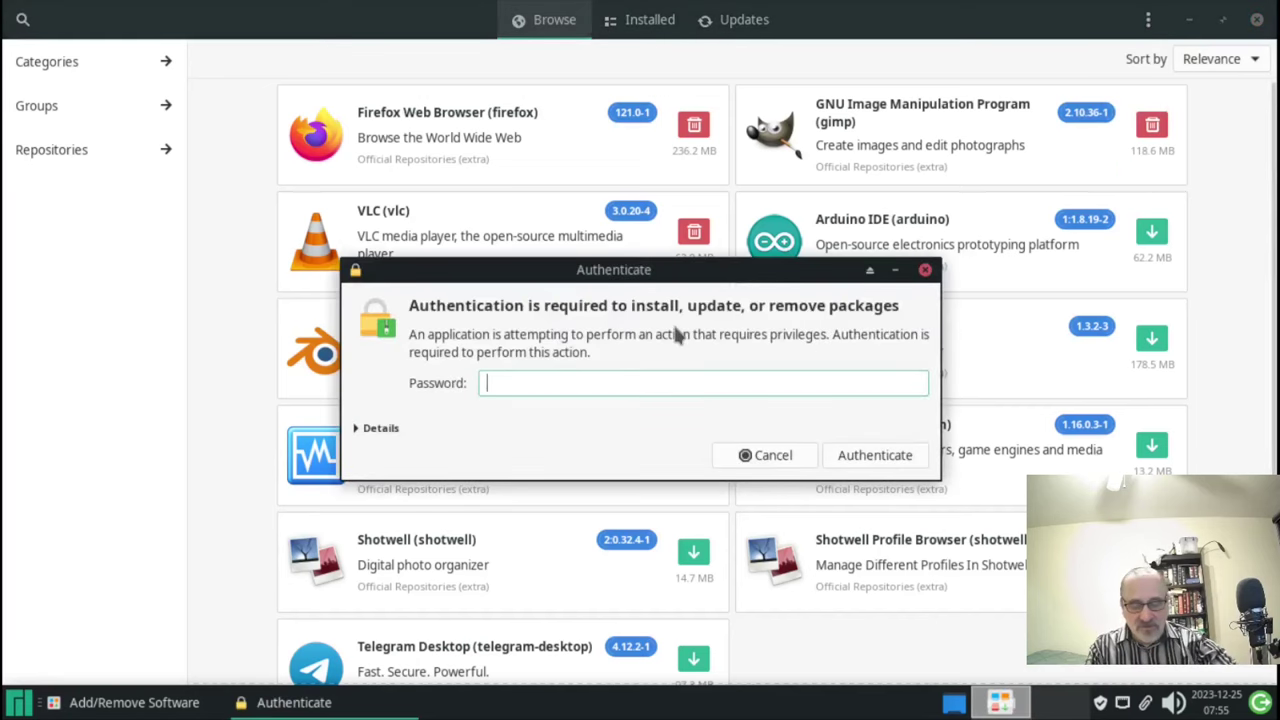
pyautogui.write('••')
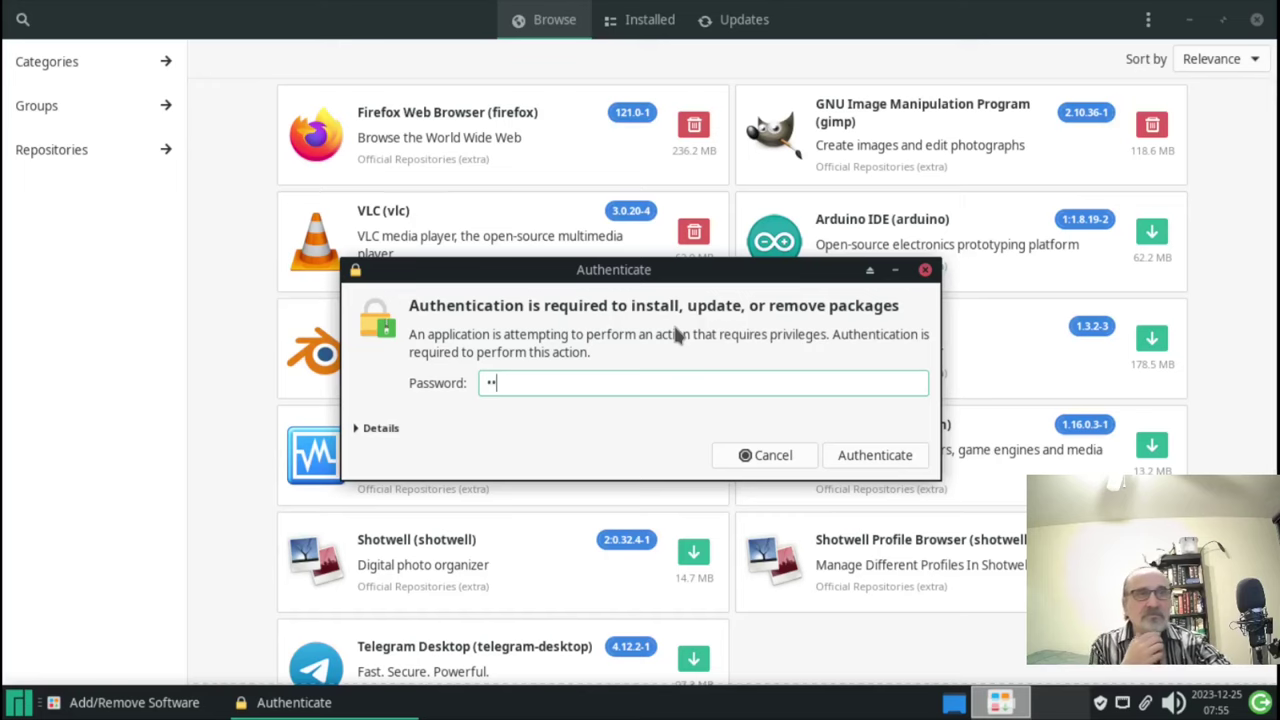
pyautogui.click(876, 454)
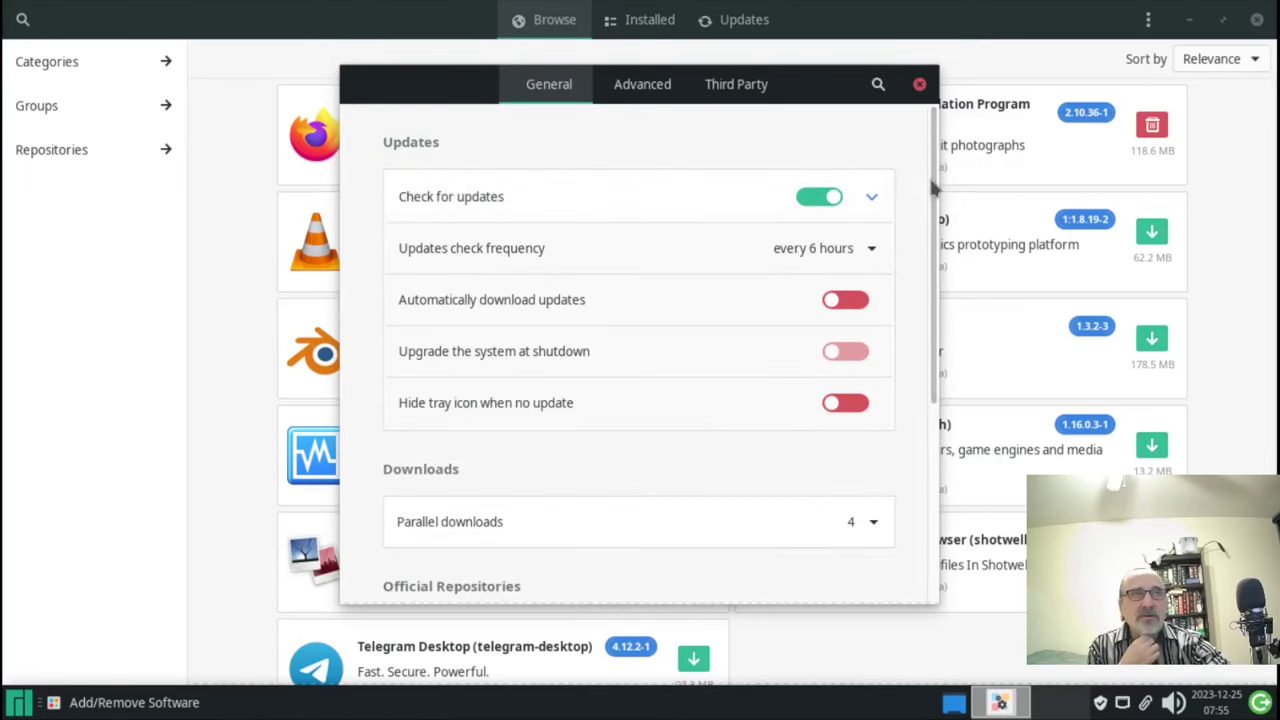
# Set the official repositories to use mirrors from Canada, refresh the mirrors, and close Add/Remove Software
pyautogui.moveTo(932, 187); pyautogui.dragTo(937, 396)
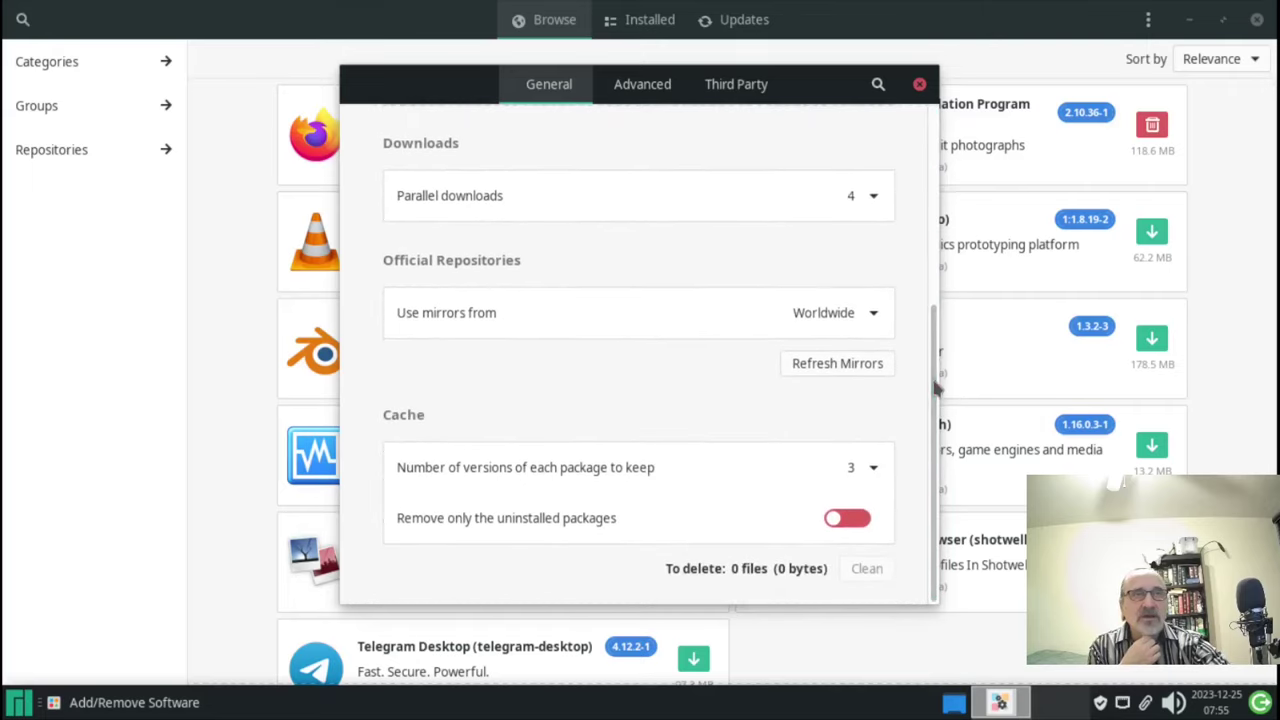
pyautogui.click(618, 318)
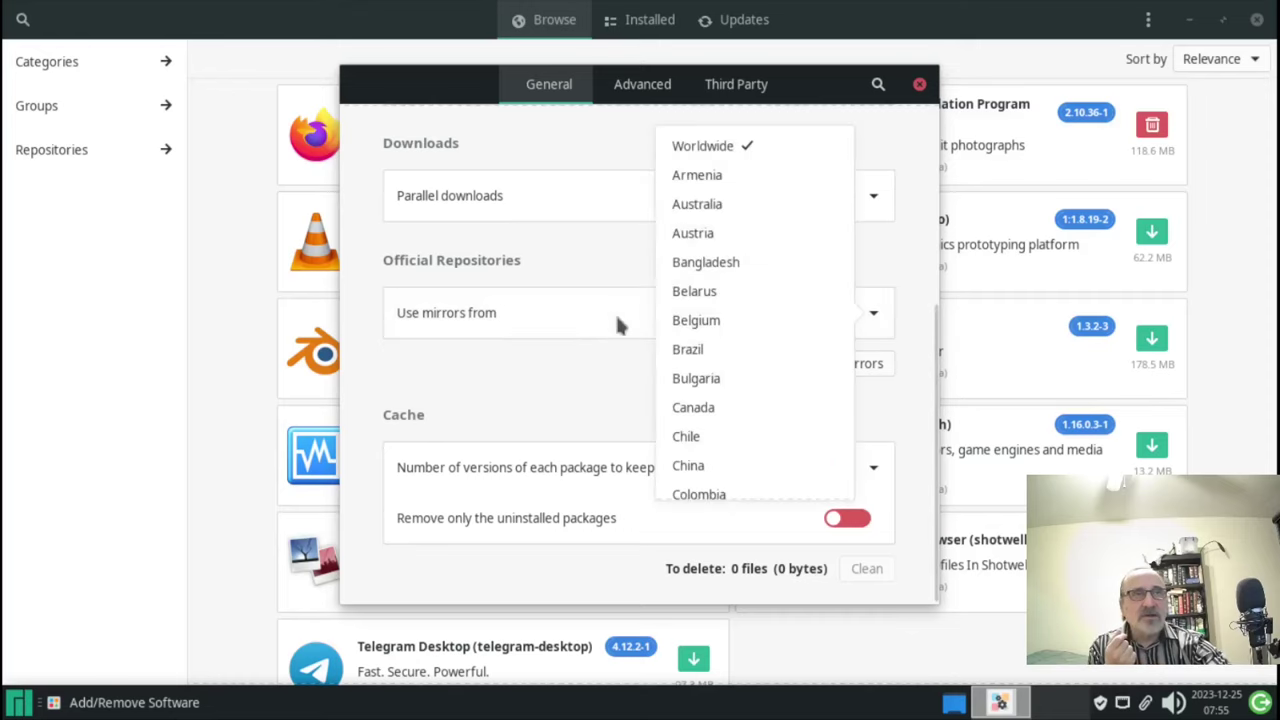
pyautogui.click(724, 407)
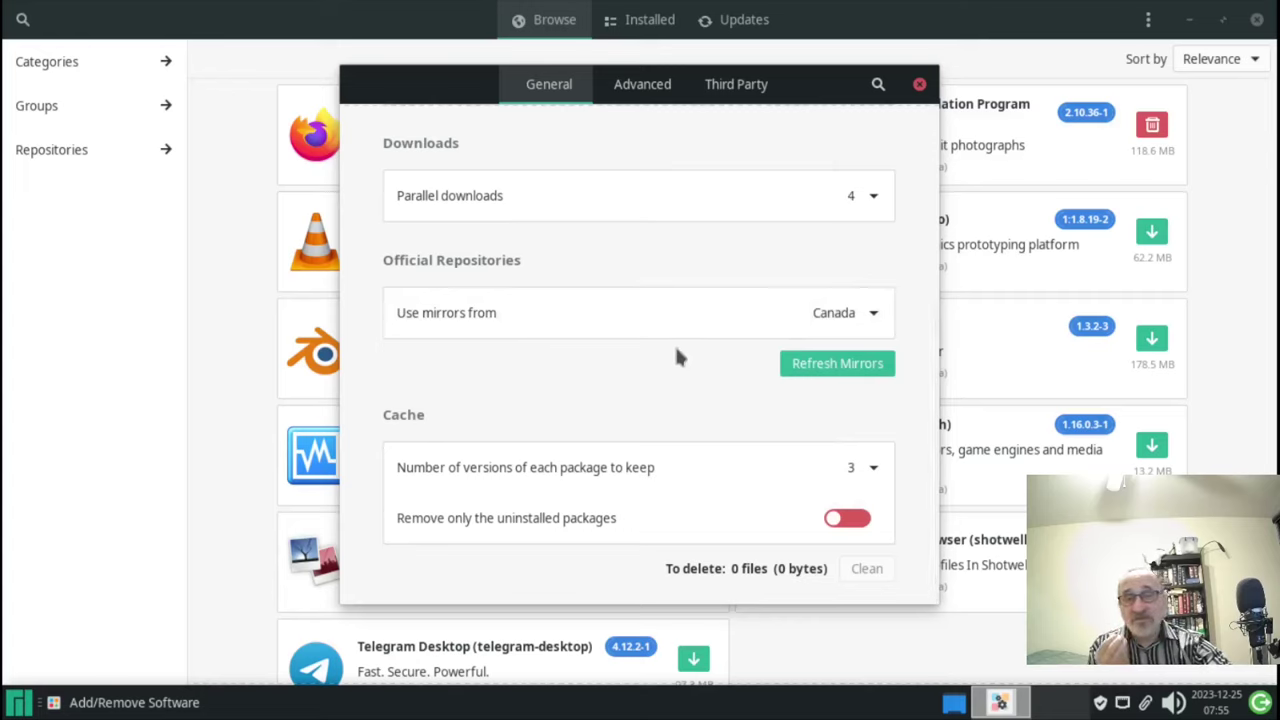
pyautogui.click(829, 368)
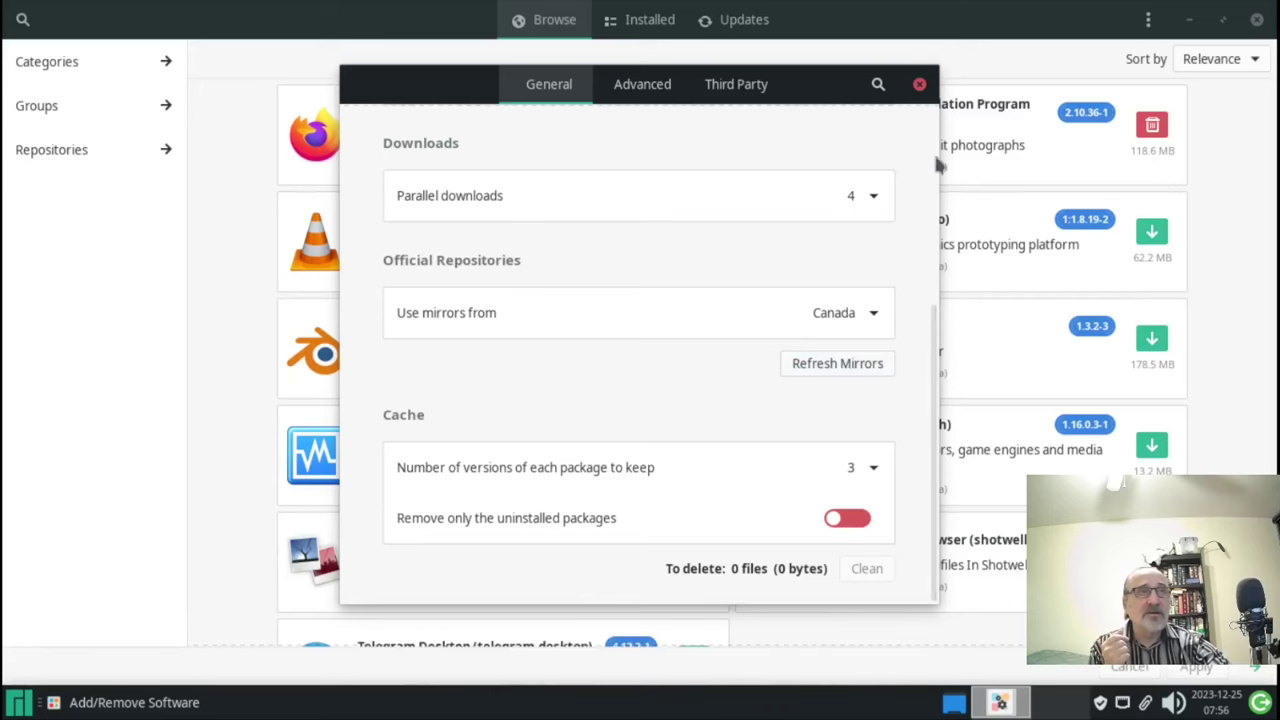
pyautogui.click(919, 85)
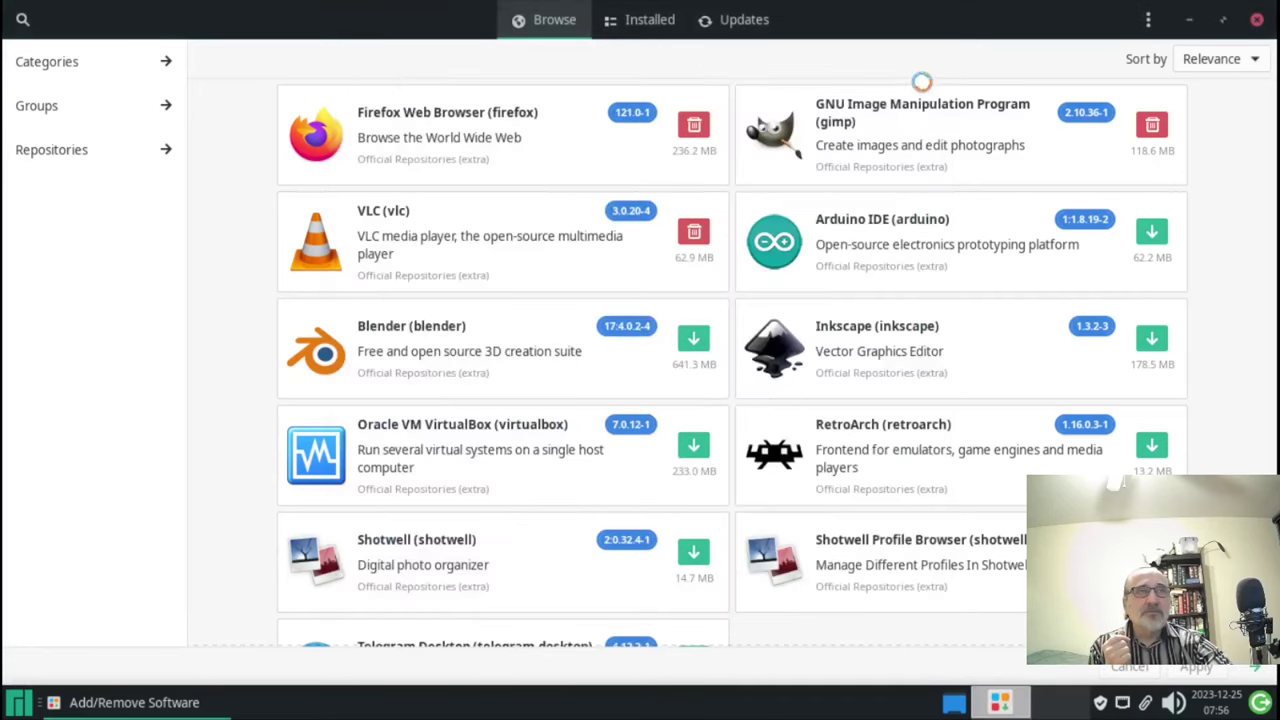
pyautogui.click(1257, 19)
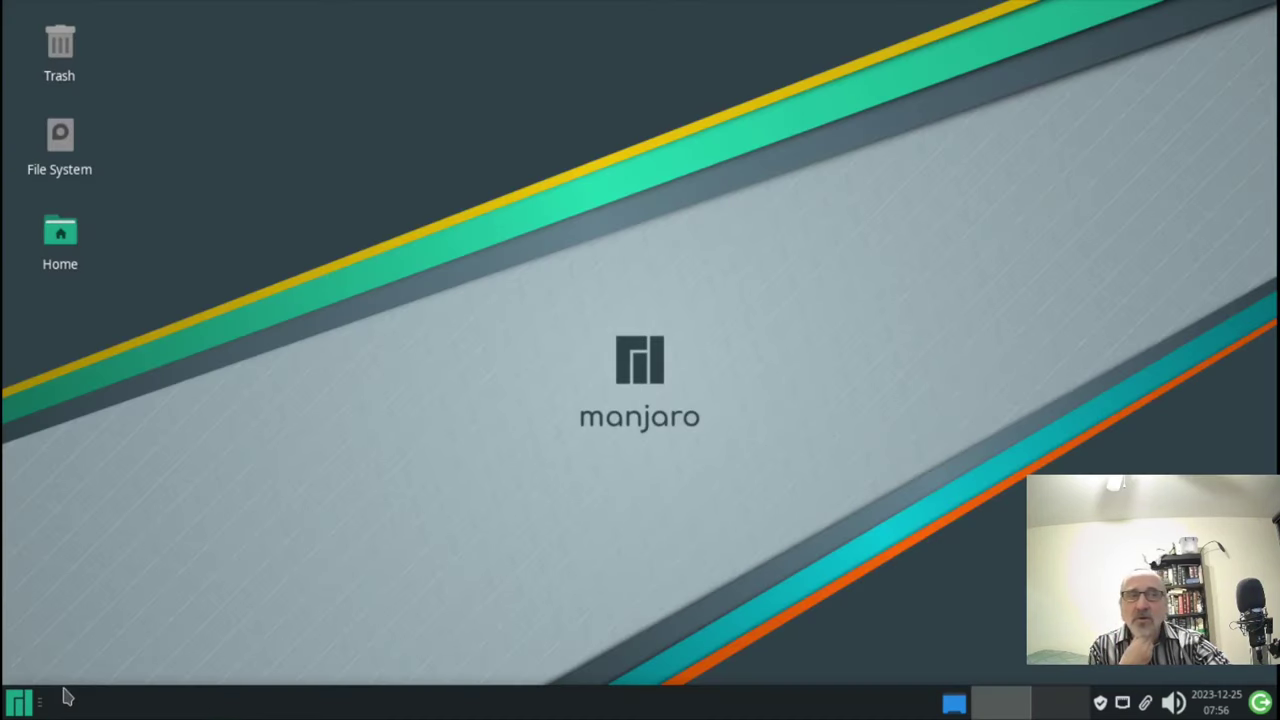
# Find Firewall Configuration with "fire", authenticate with the account password, and close it with the firewall enabled
pyautogui.click(18, 703)
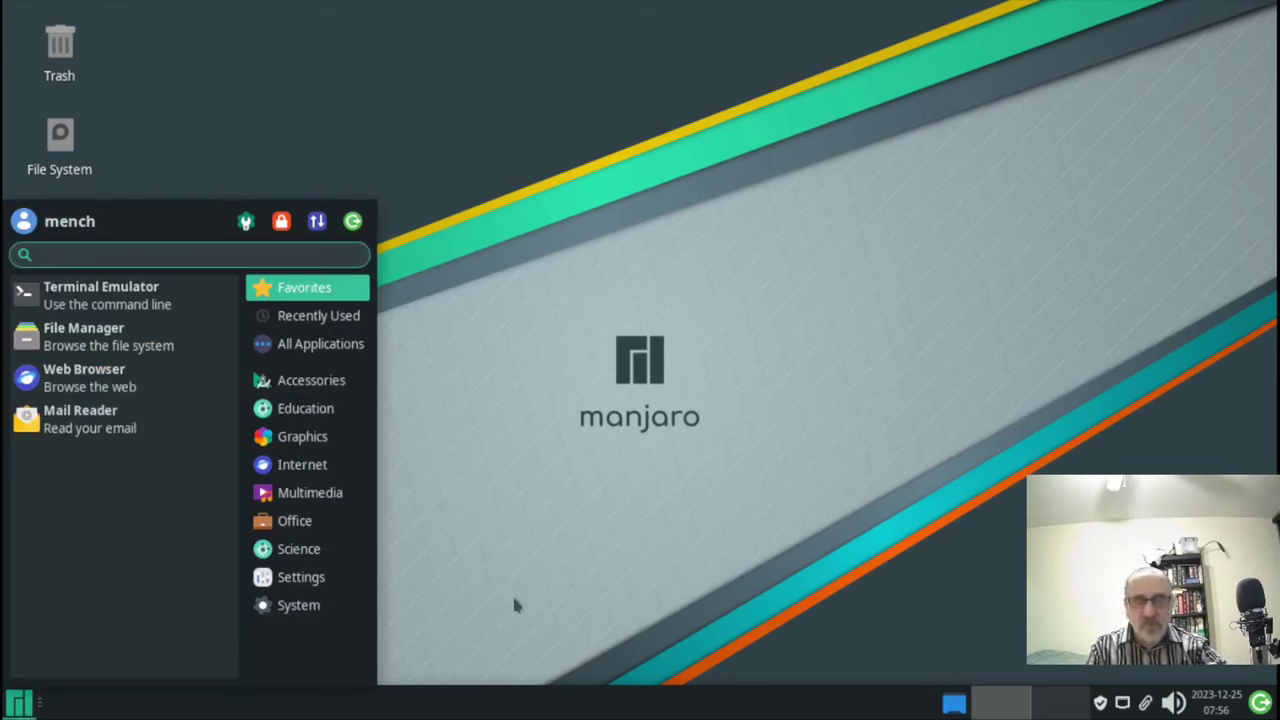
pyautogui.write('fire')
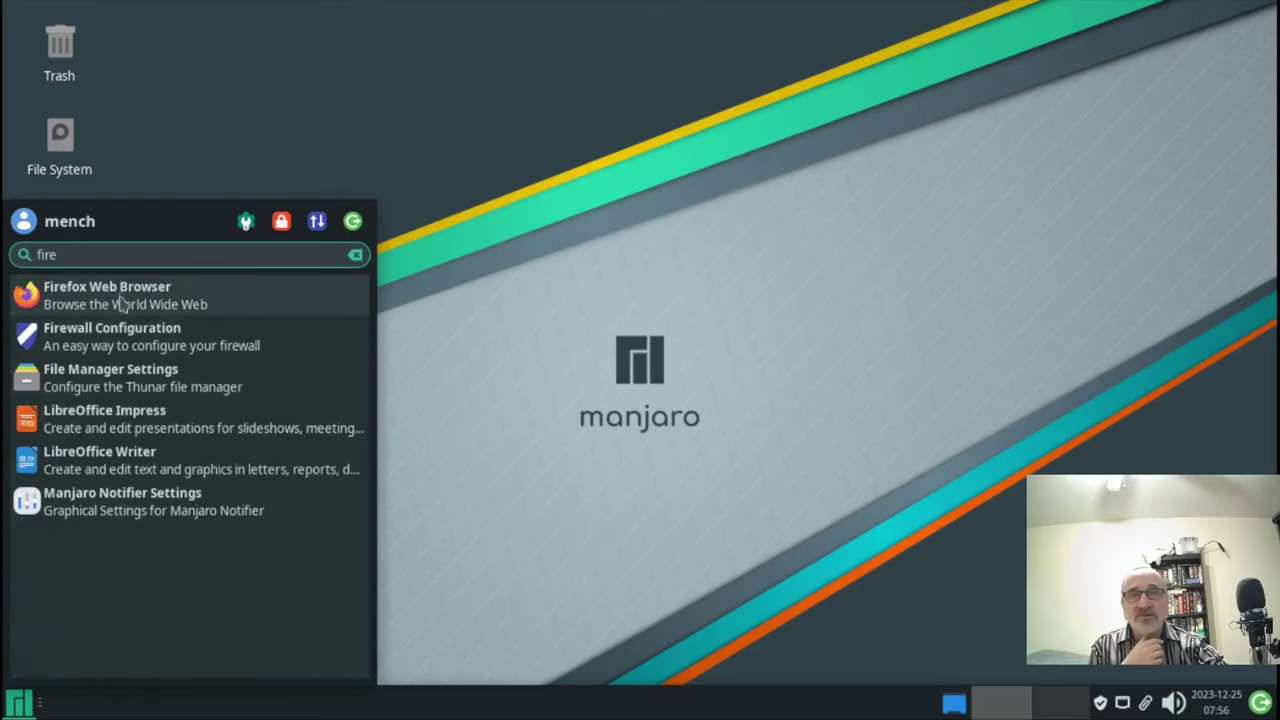
pyautogui.click(115, 343)
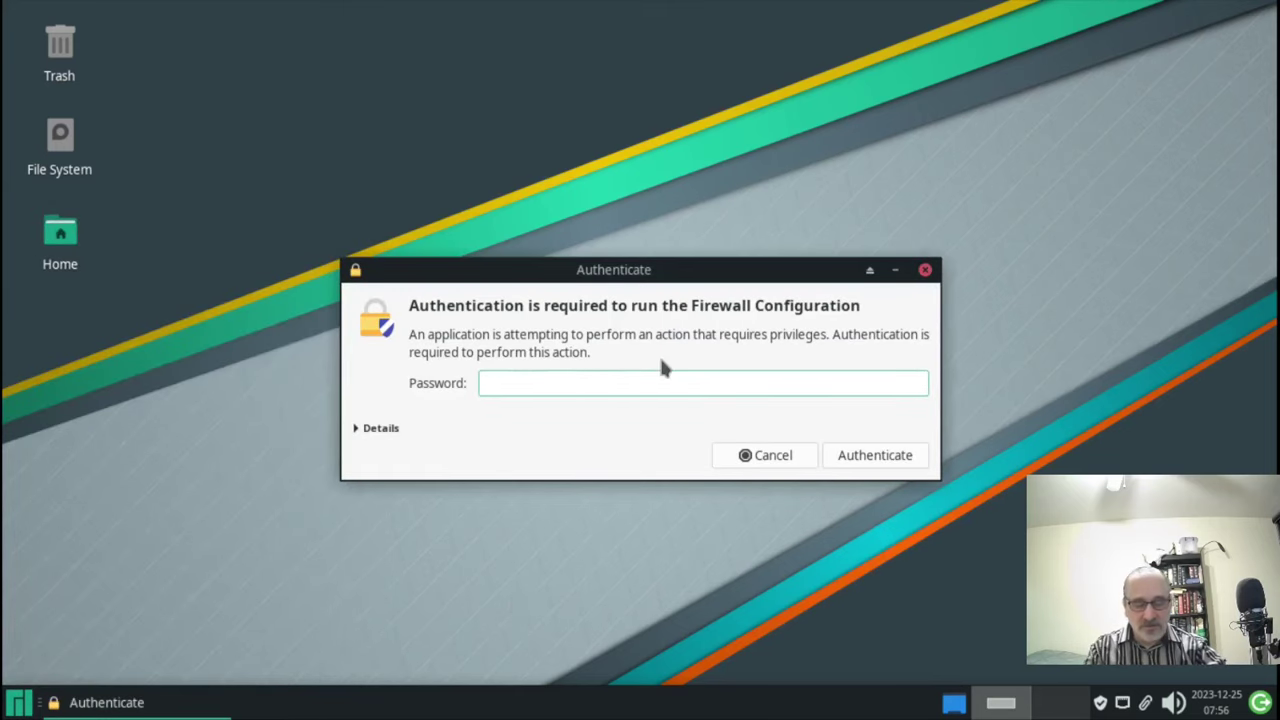
pyautogui.write('••')
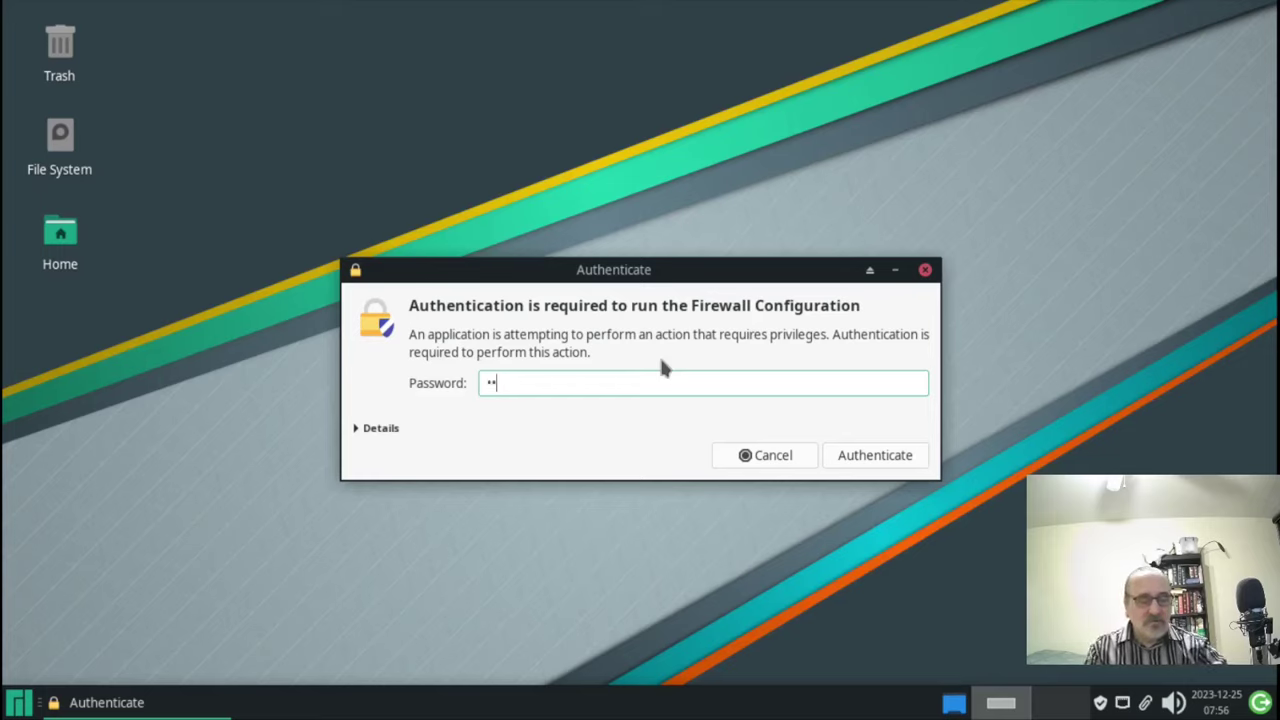
pyautogui.press('Return')
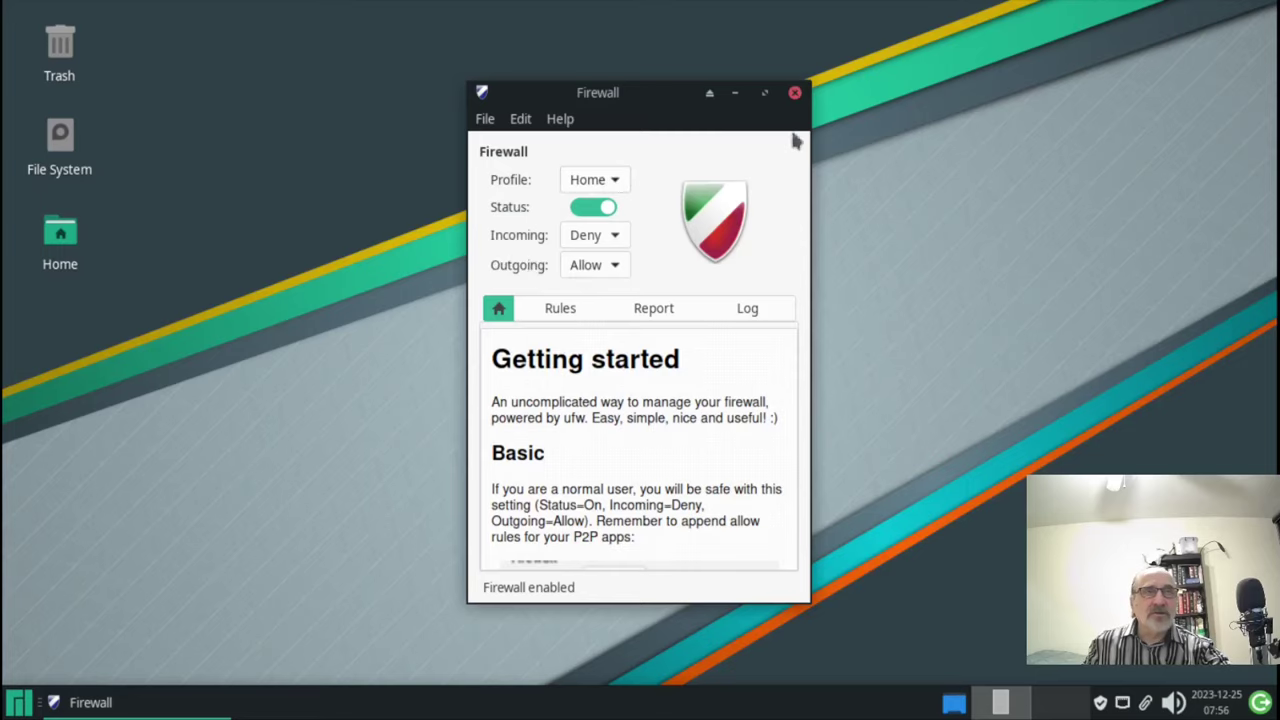
pyautogui.click(795, 93)
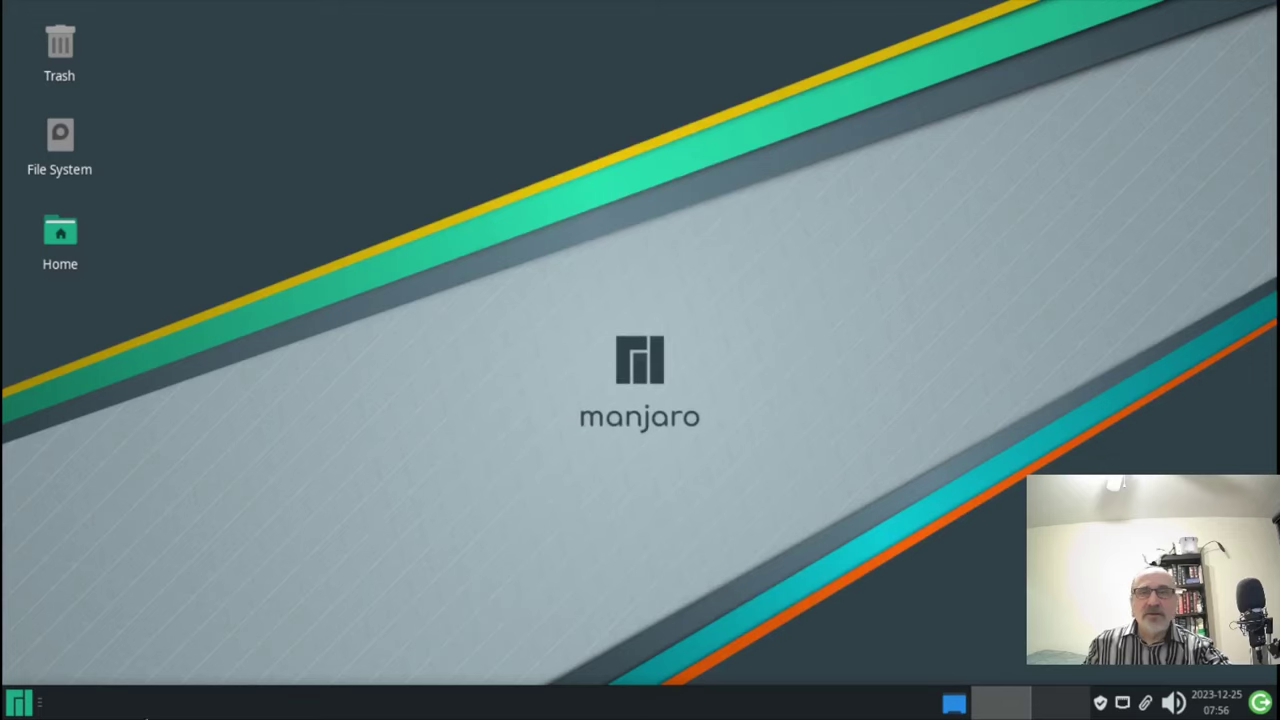
# Run a full system upgrade with "sudo pacman -Syu" in a maximized terminal, authenticating with the account password
pyautogui.click(20, 704)
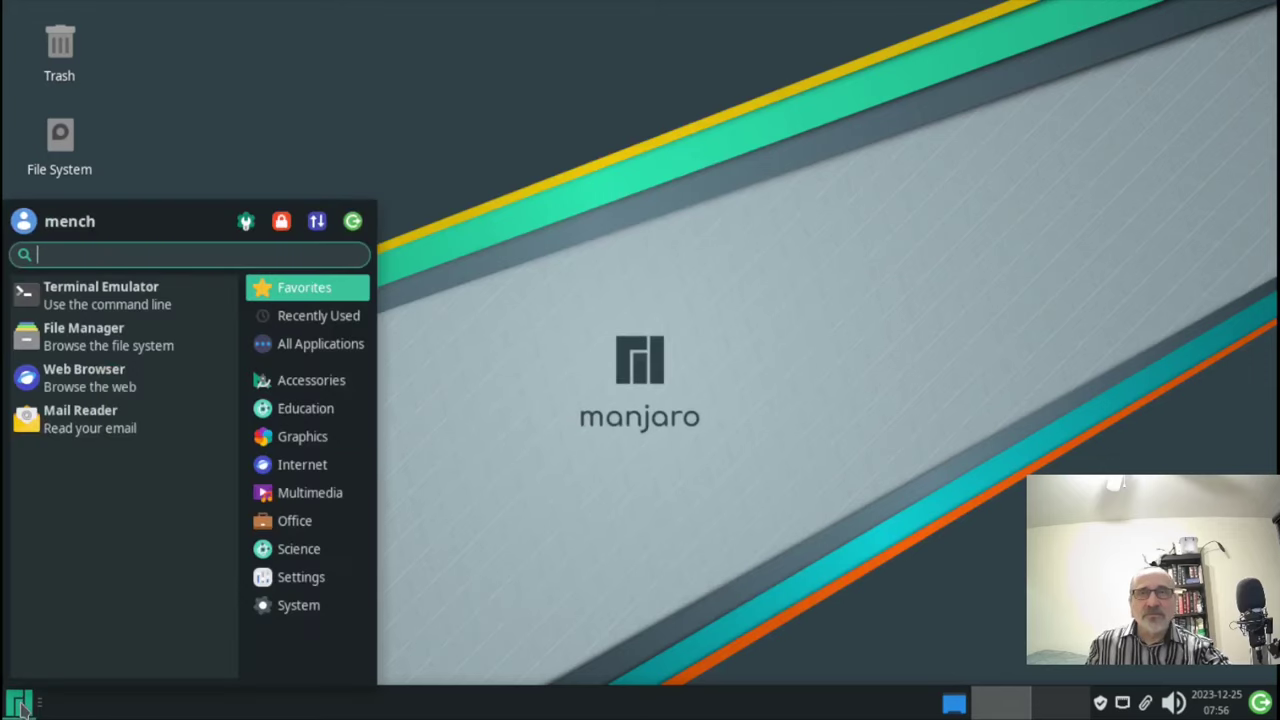
pyautogui.click(94, 296)
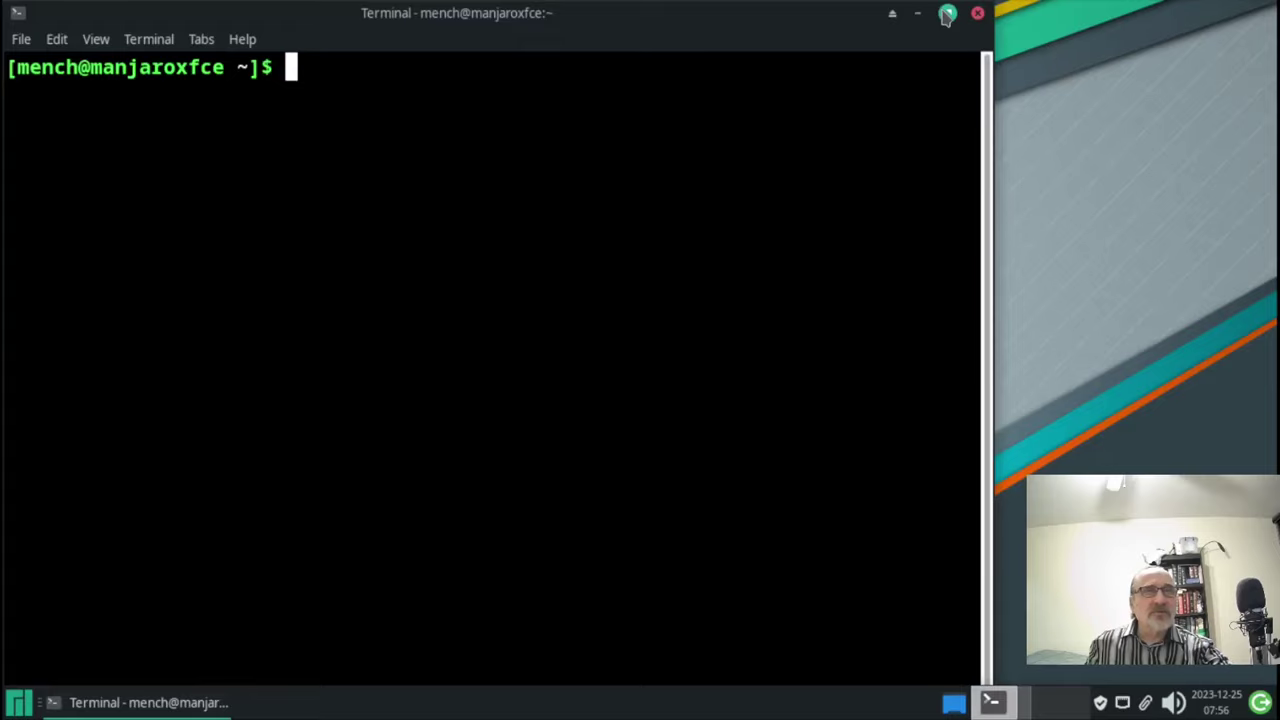
pyautogui.click(941, 12)
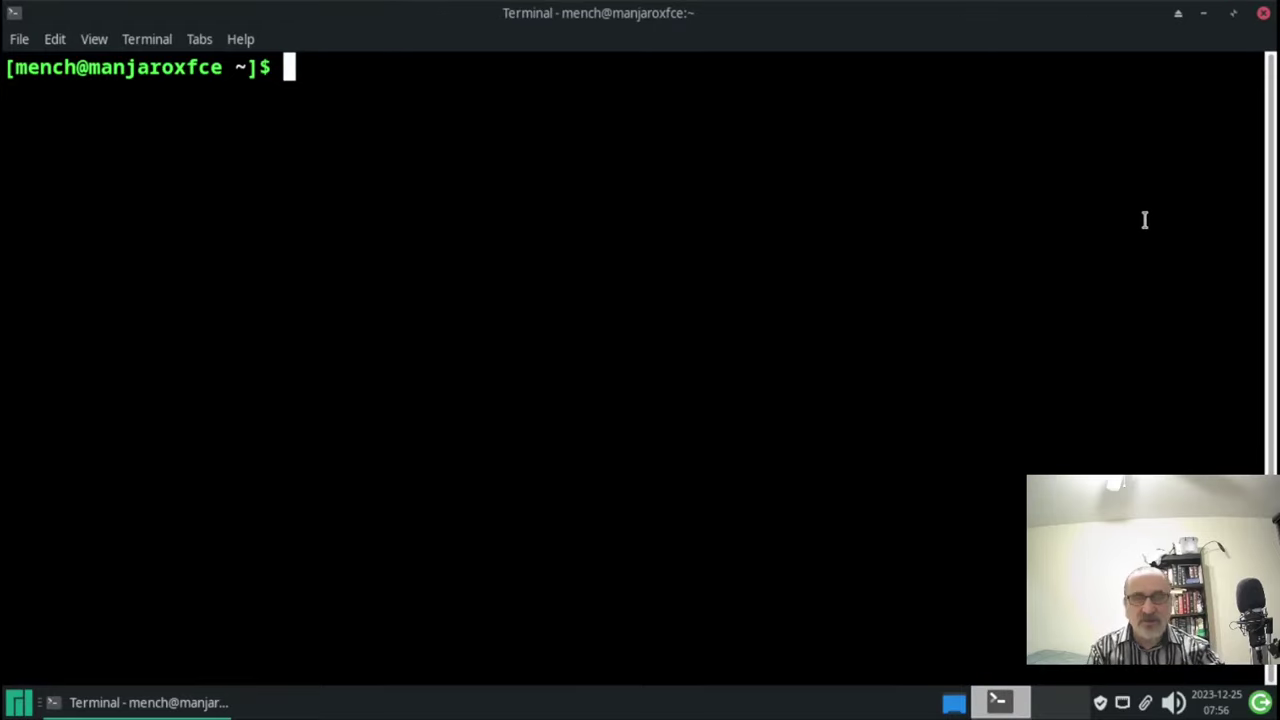
pyautogui.write('sudop')
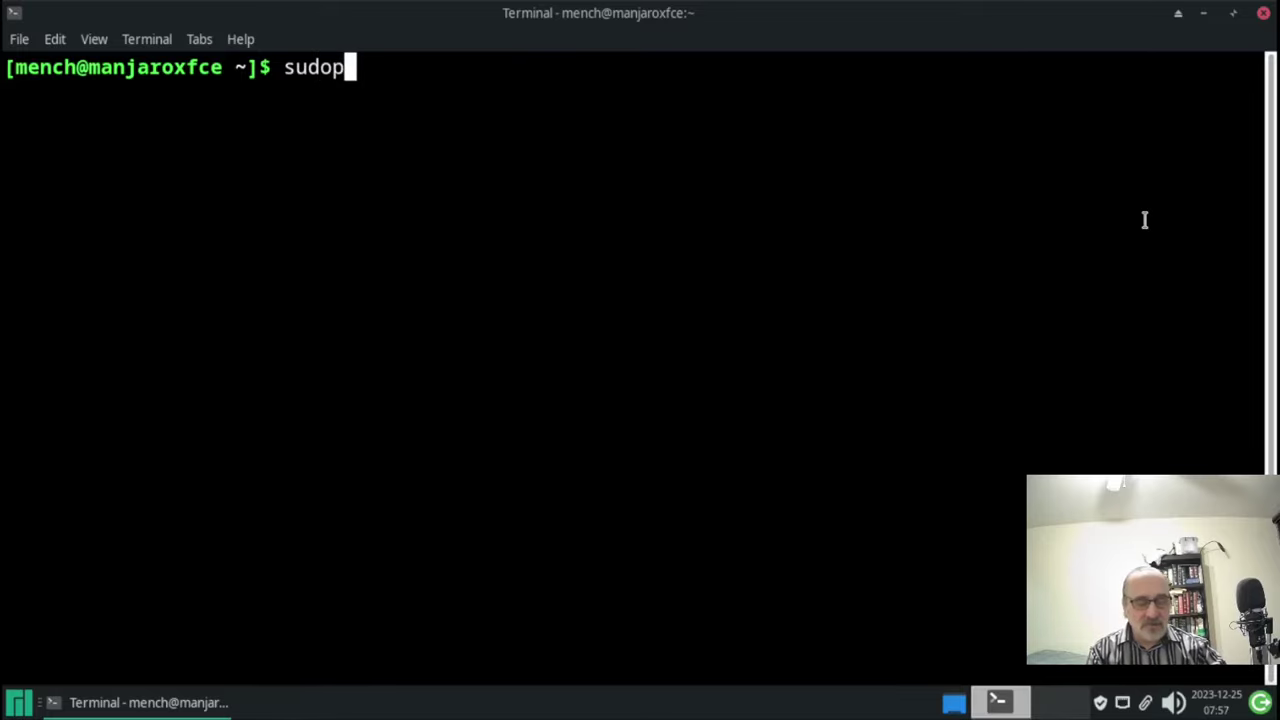
pyautogui.press('BackSpace')
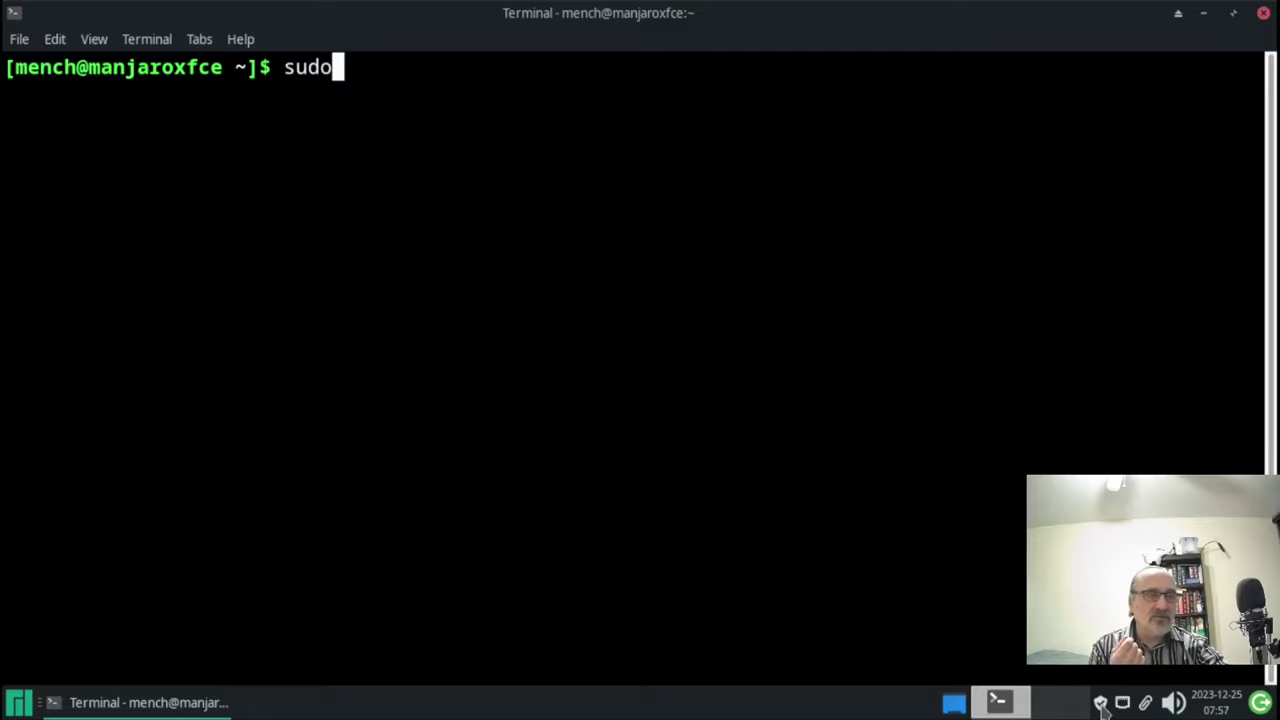
pyautogui.moveTo(1102, 705)
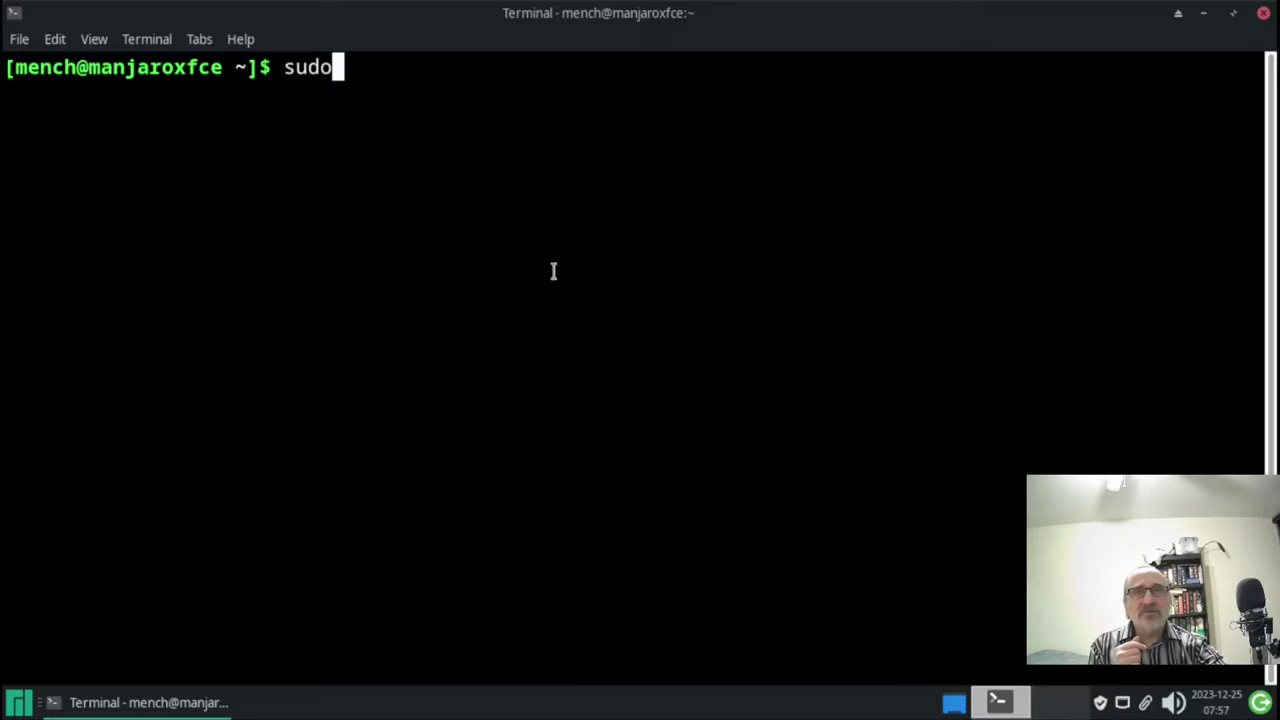
pyautogui.write('p')
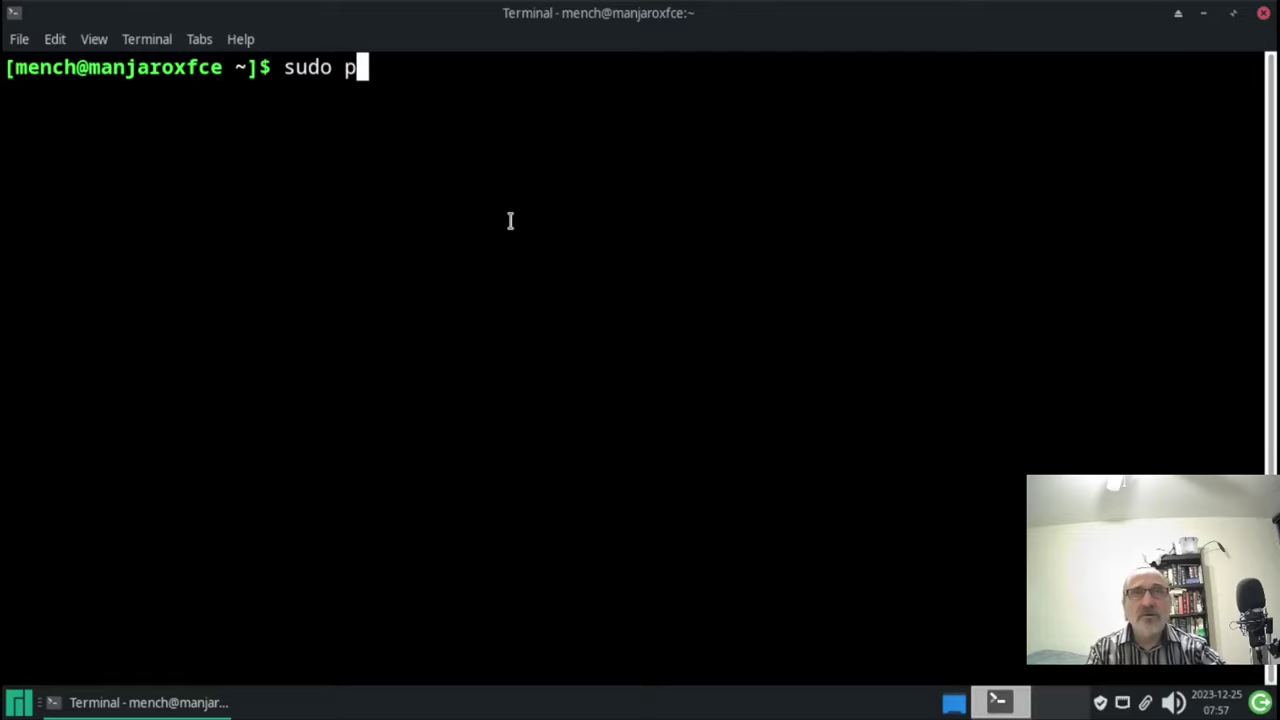
pyautogui.write('acman ')
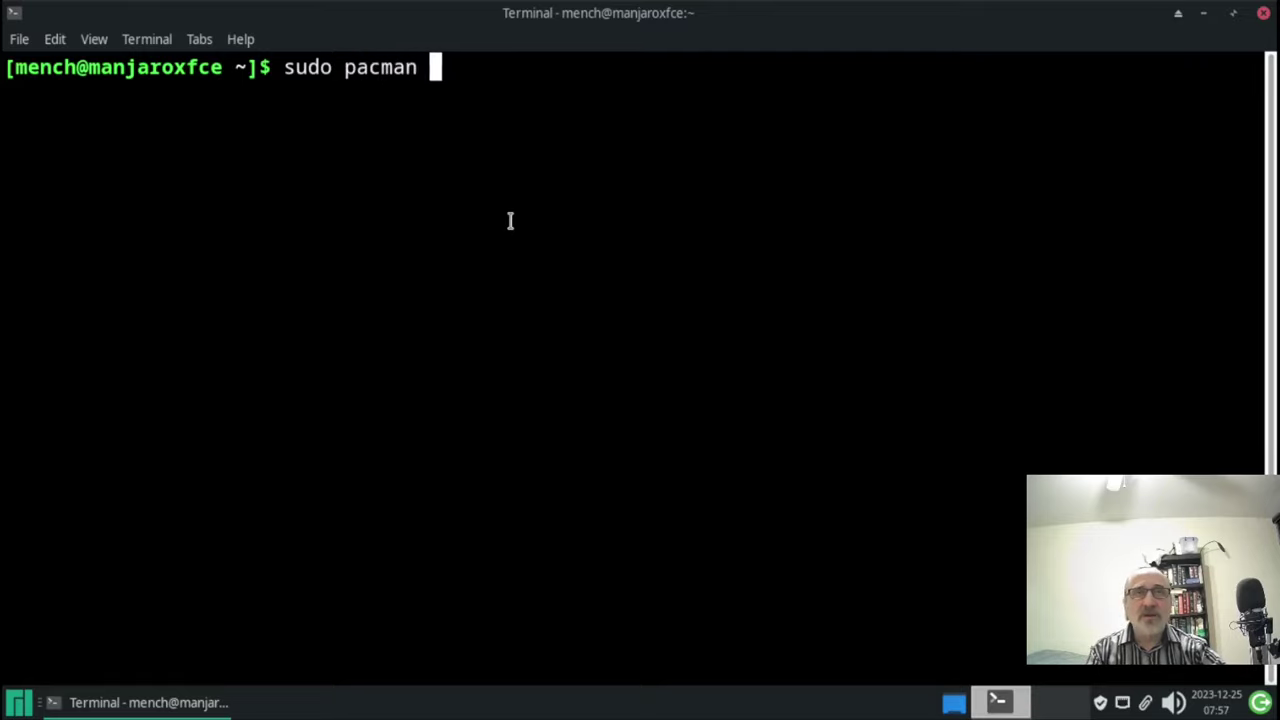
pyautogui.write('-S')
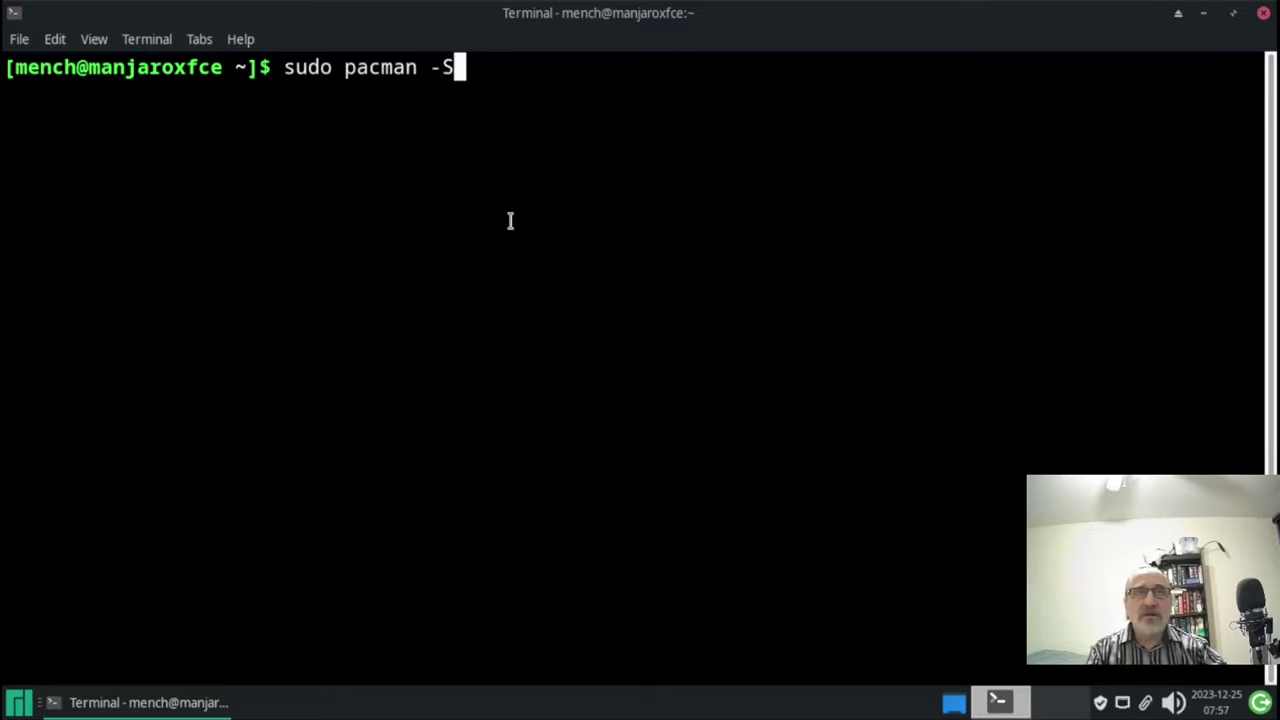
pyautogui.write('yu')
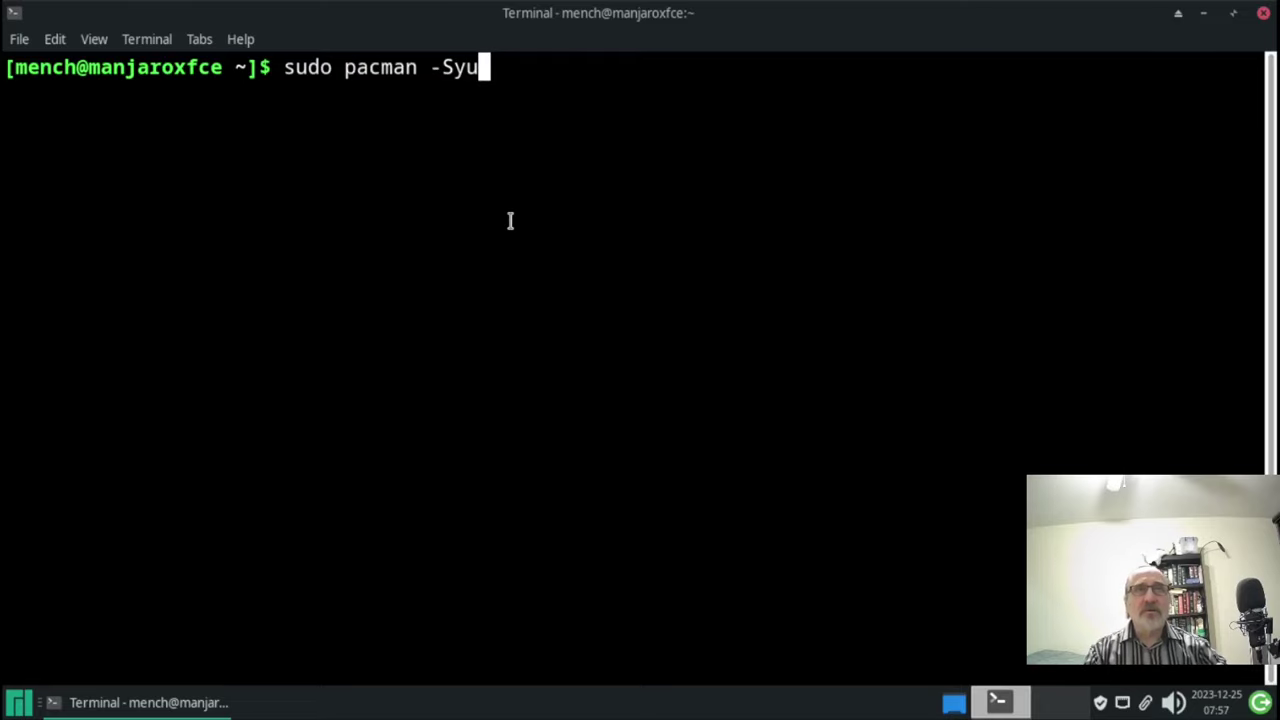
pyautogui.press('Return')
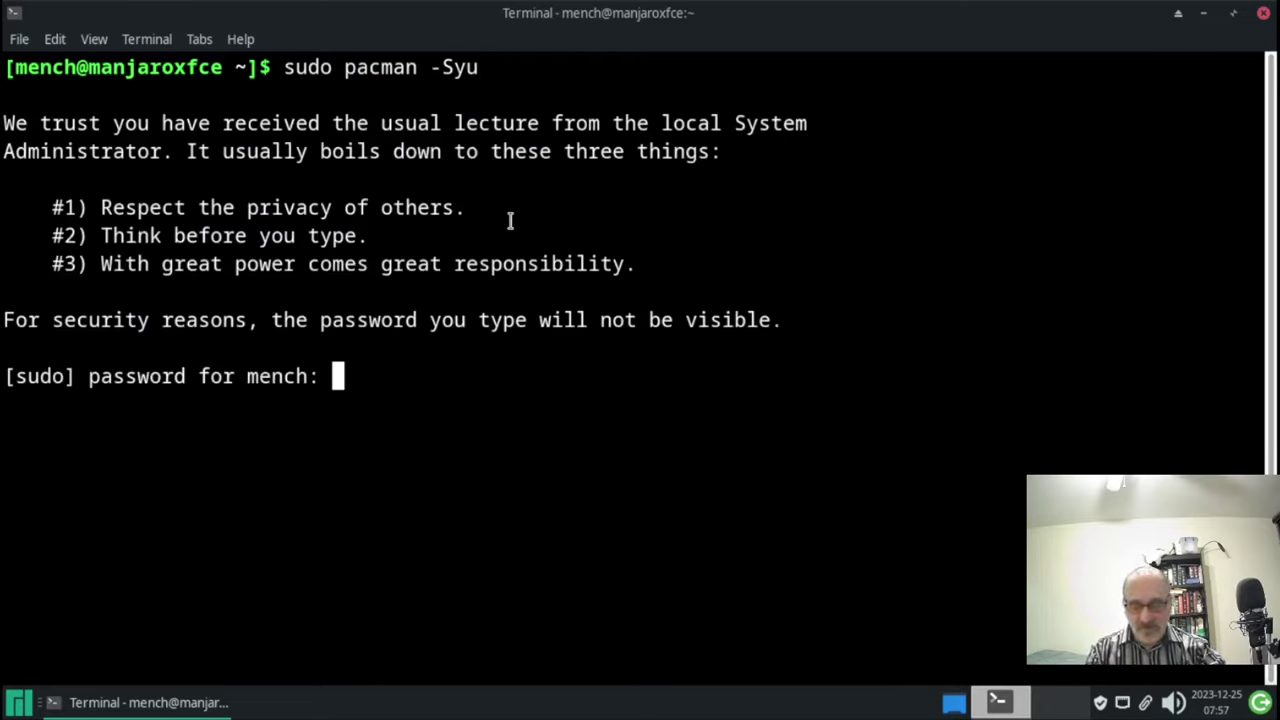
pyautogui.press('Return')
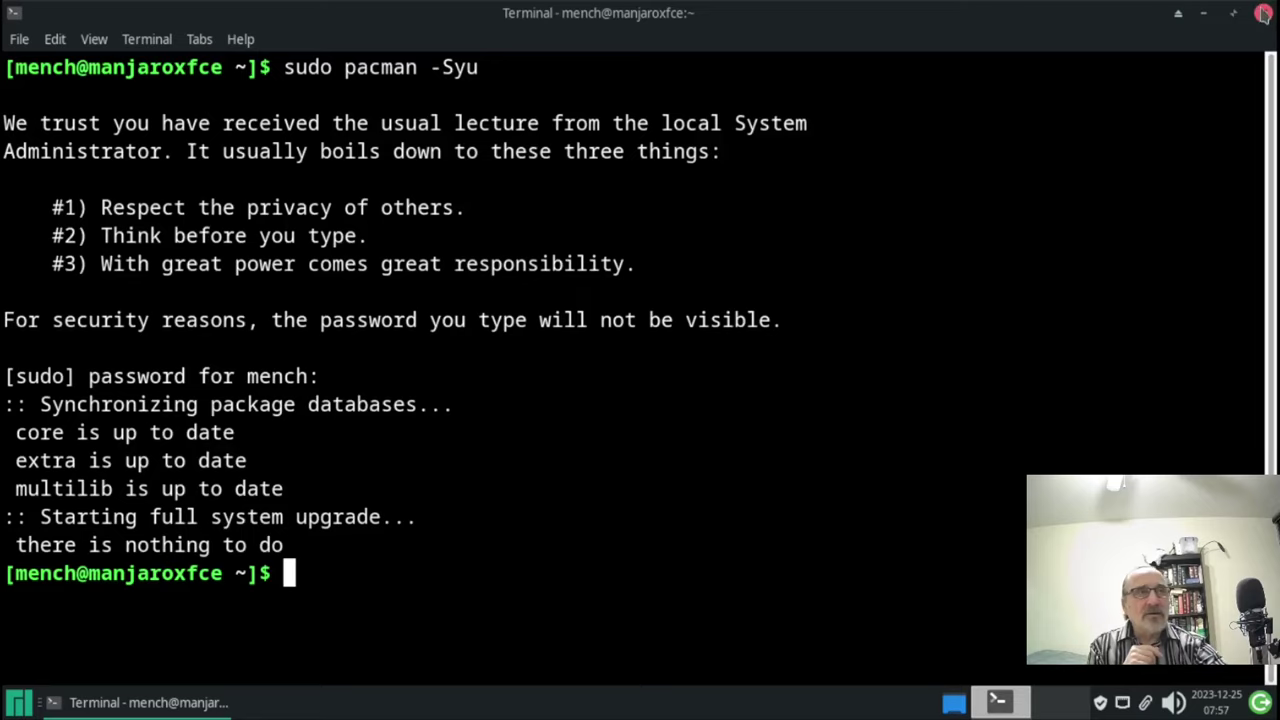
# Clear the terminal, install both window managers with "sudo pacman -S awesome qtile", accepting the installation, and close the terminal
pyautogui.hotkey('ctrl', 'l')
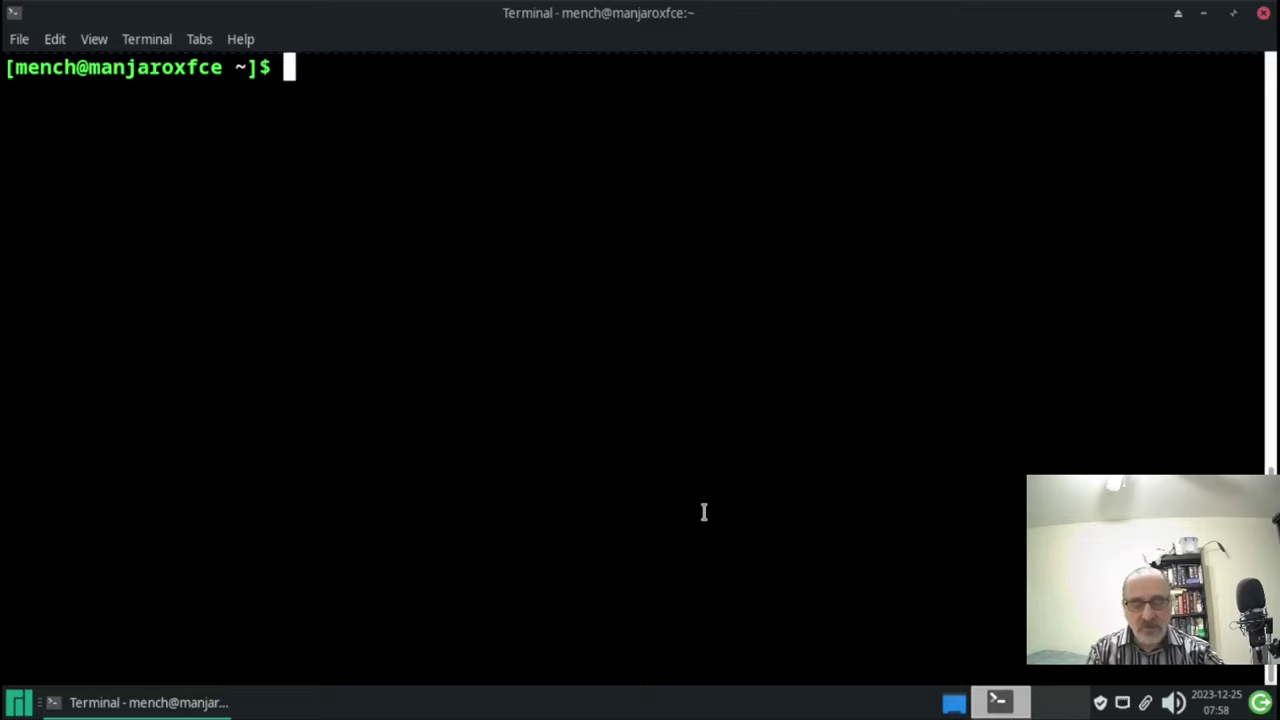
pyautogui.write('sudo pa')
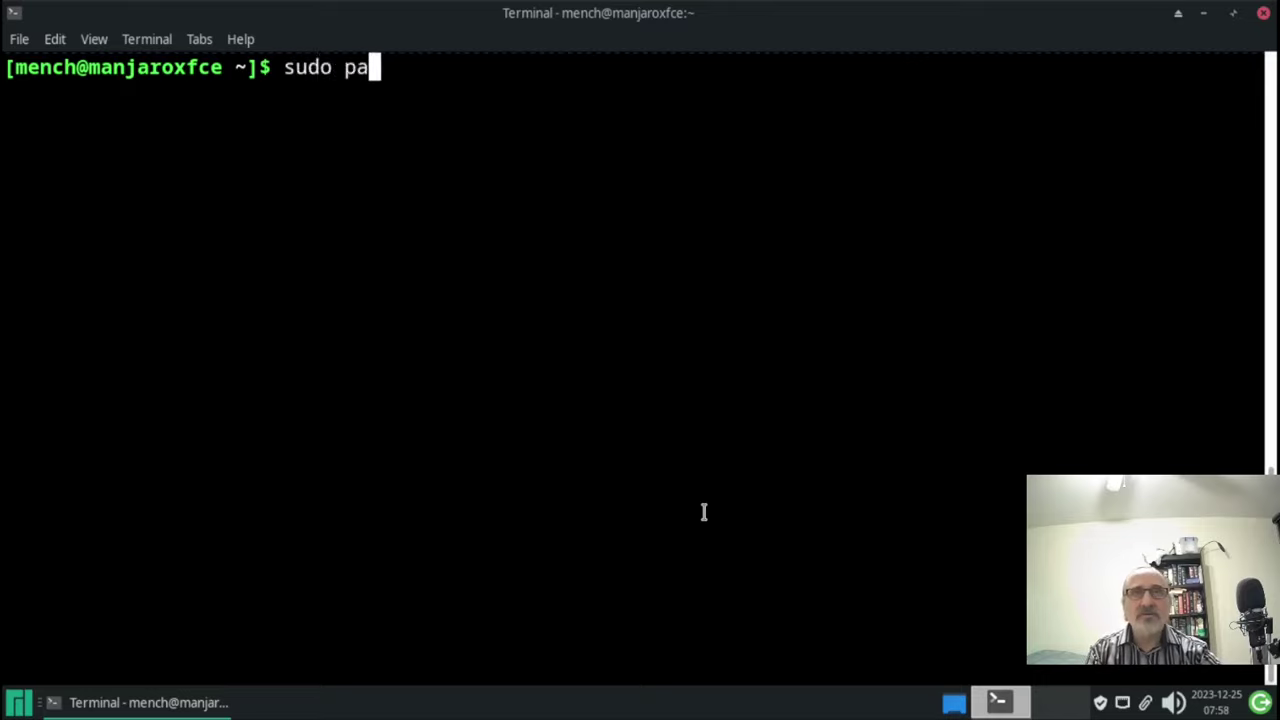
pyautogui.write('cman -+')
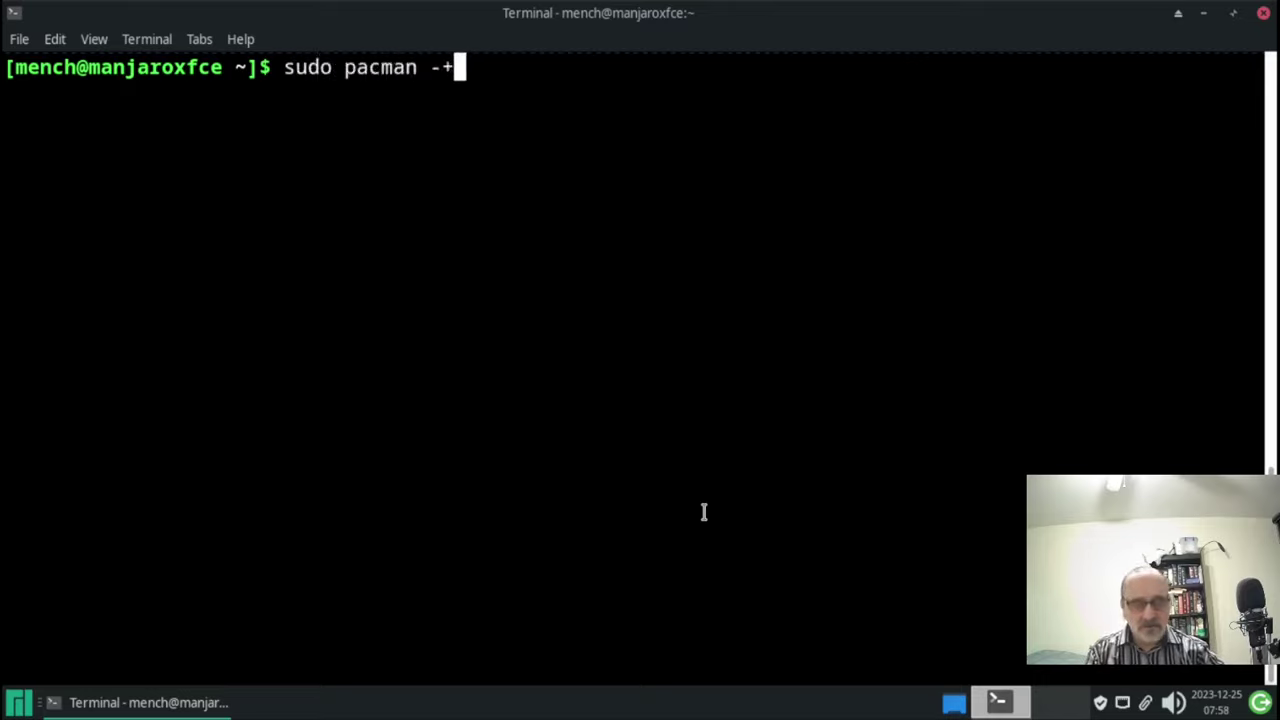
pyautogui.press('BackSpace')
pyautogui.write('S')
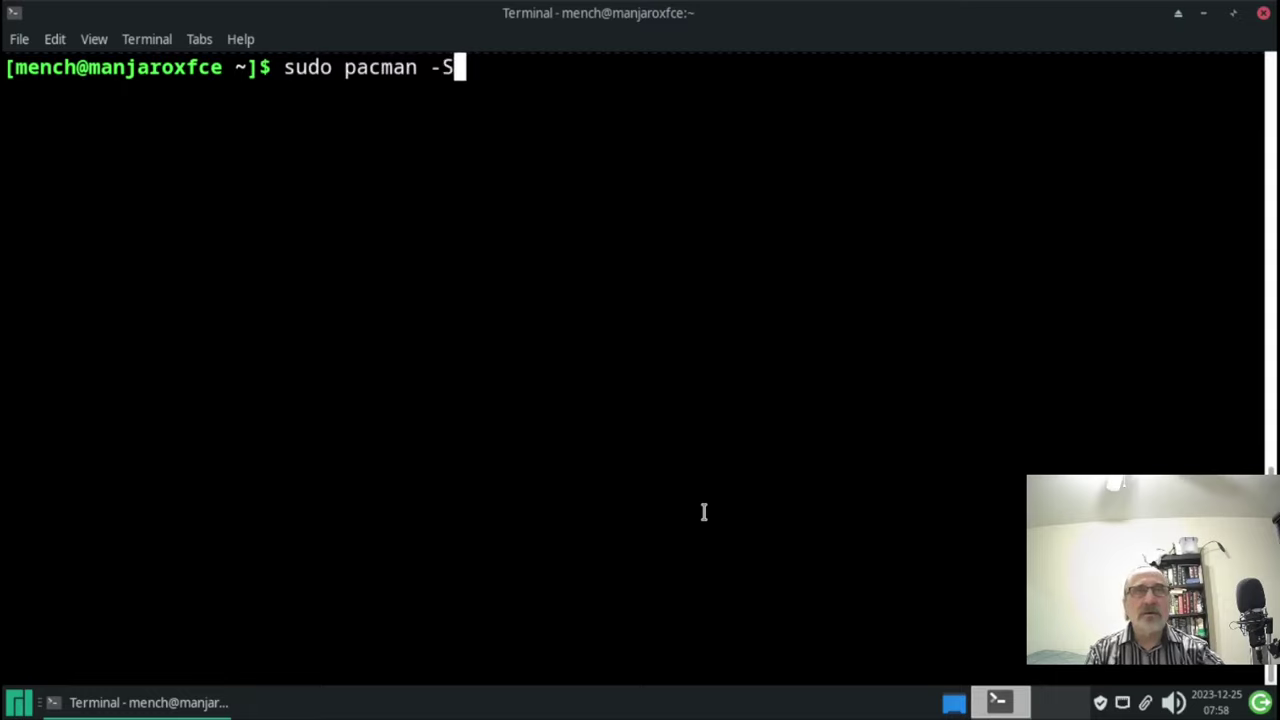
pyautogui.write(' aw')
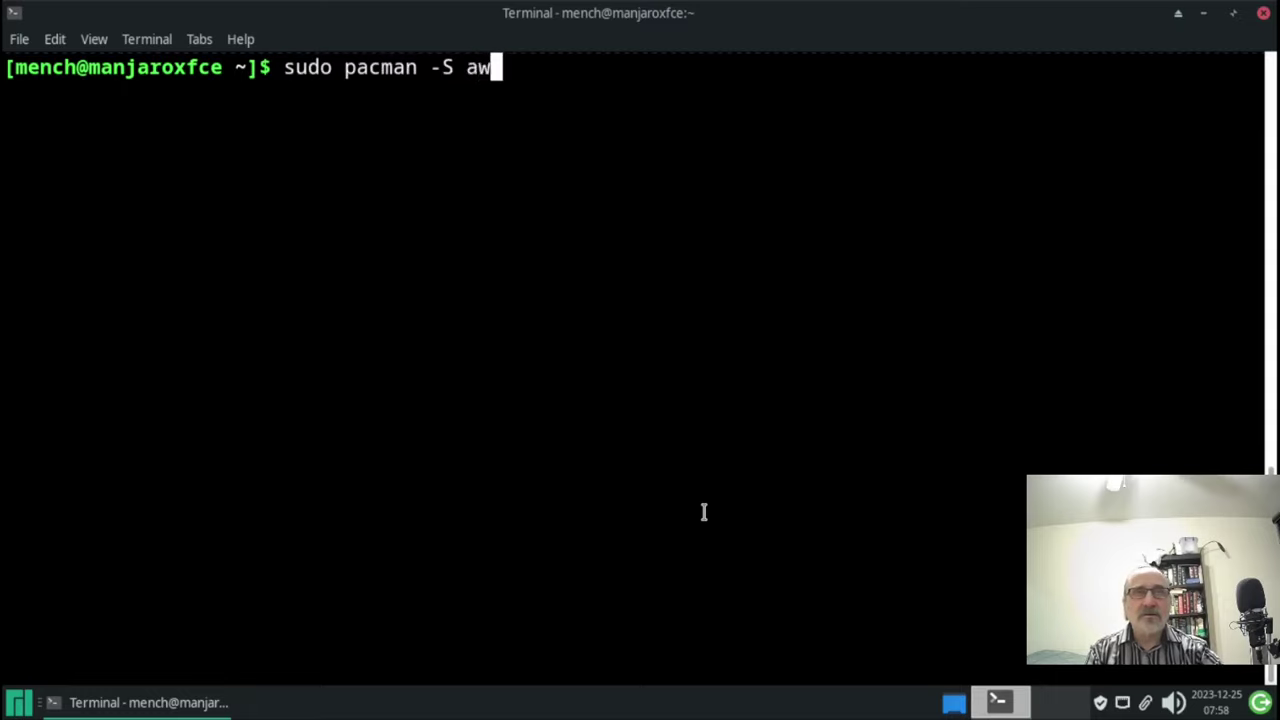
pyautogui.write('esome qtile')
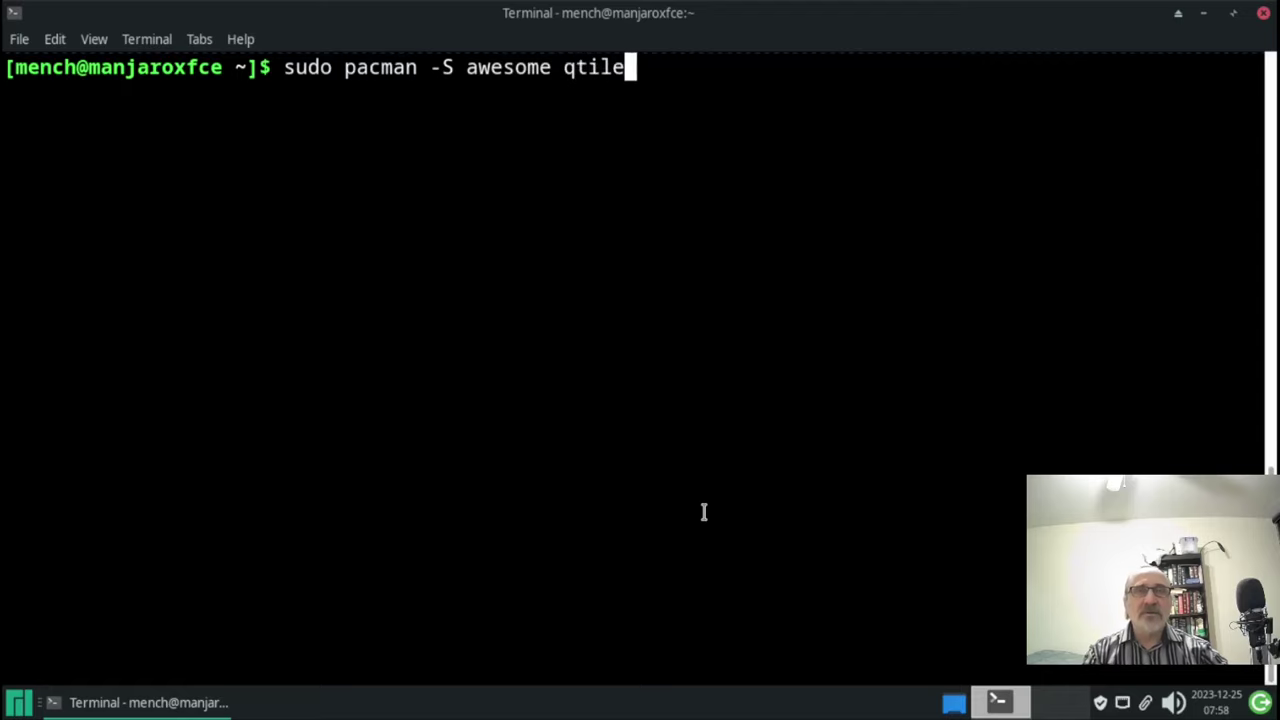
pyautogui.press('Return')
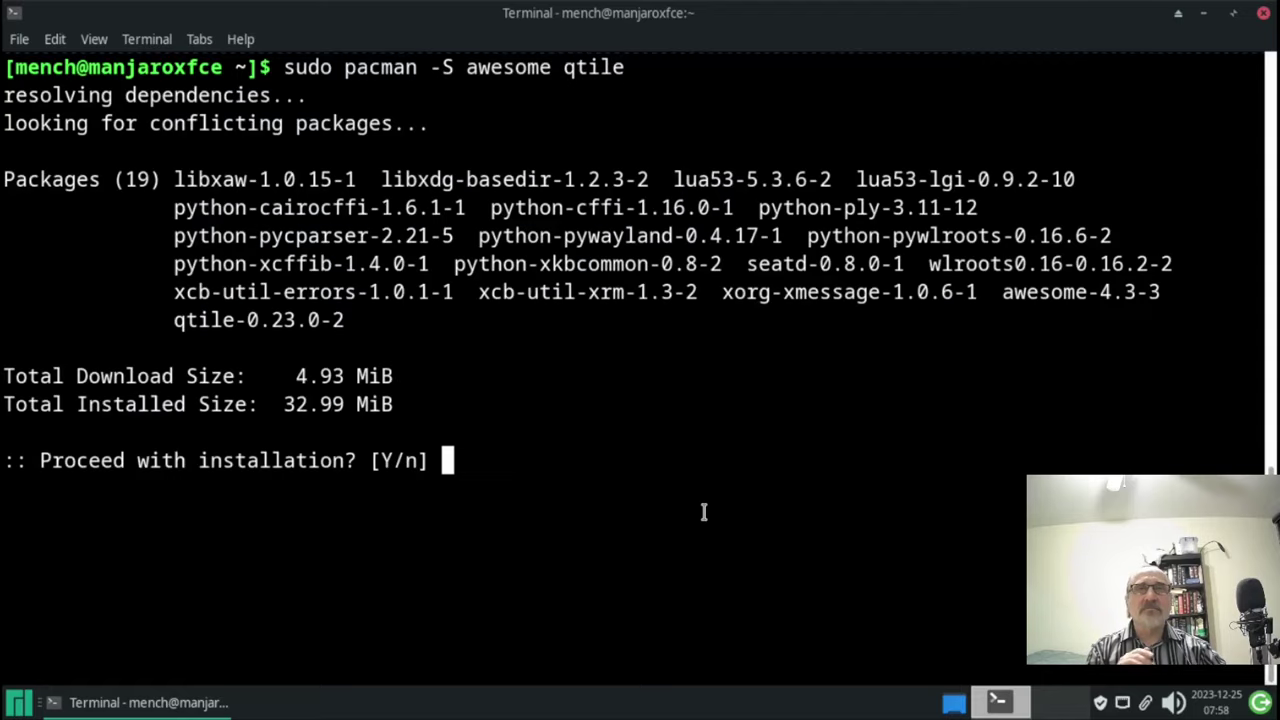
pyautogui.press('Return')
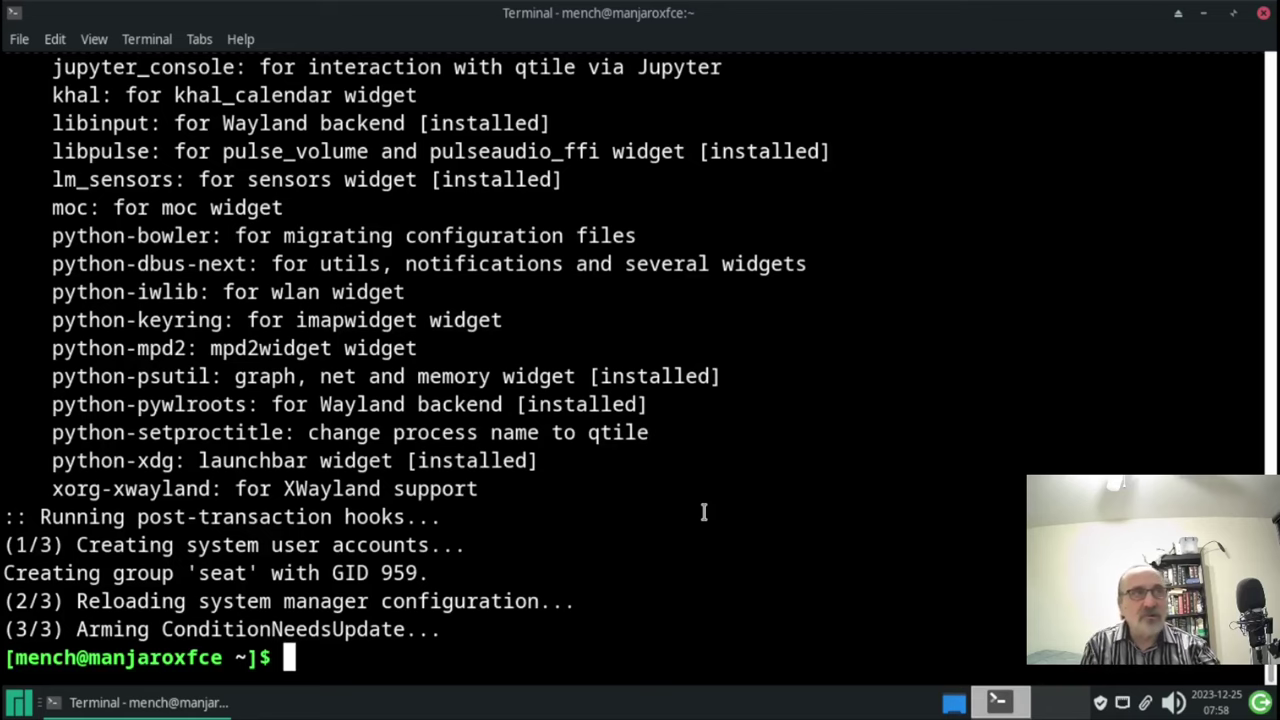
pyautogui.click(1263, 13)
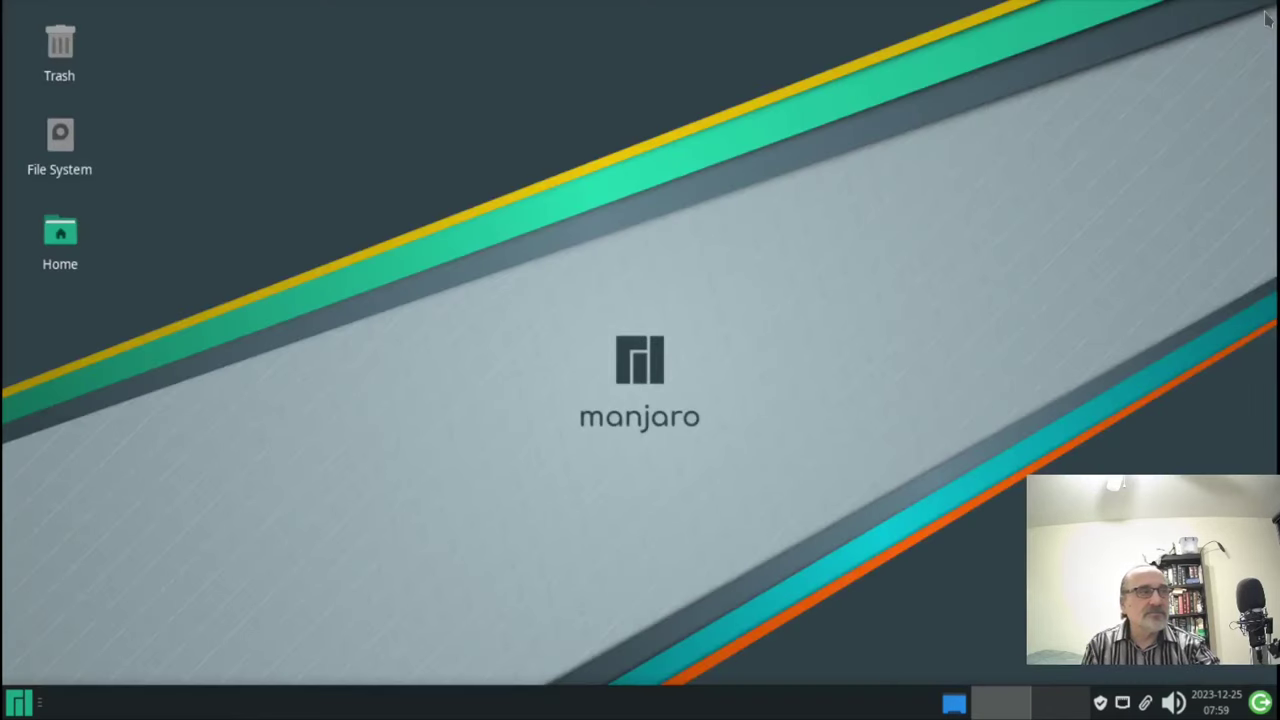
# Log out of the Xfce session and log back in to the Qtile session with the account password
pyautogui.click(1260, 703)
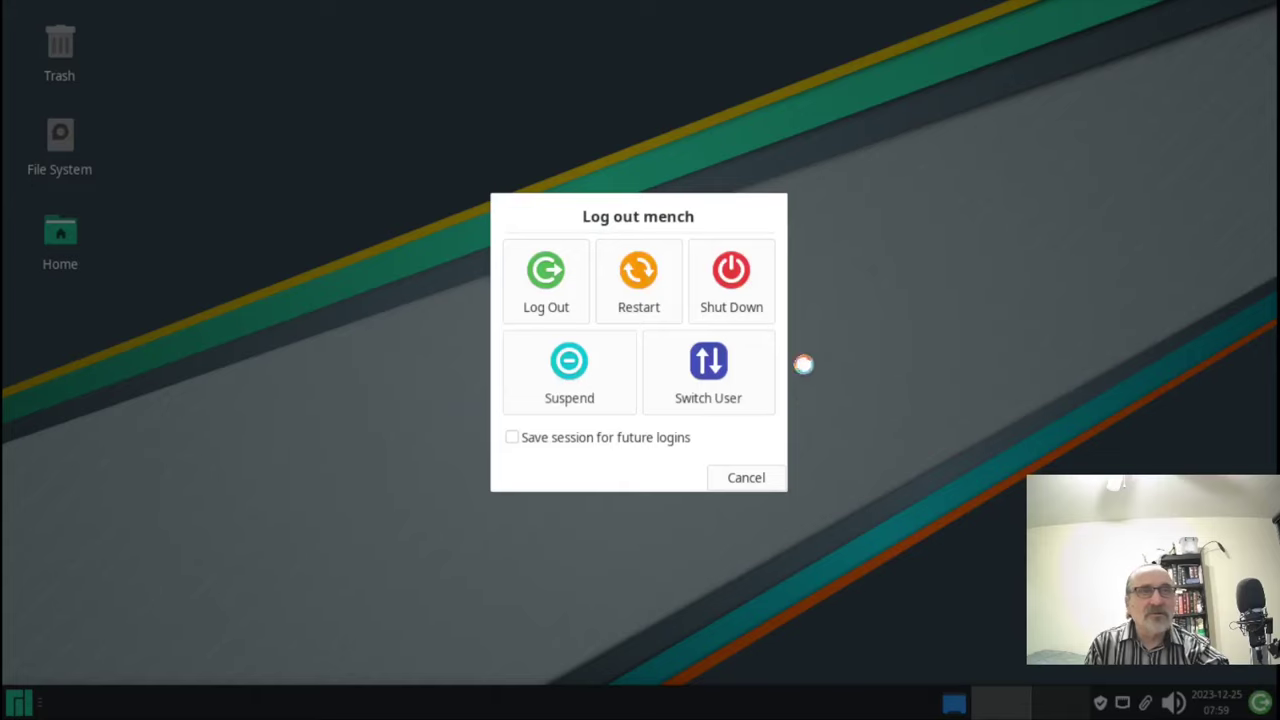
pyautogui.click(540, 284)
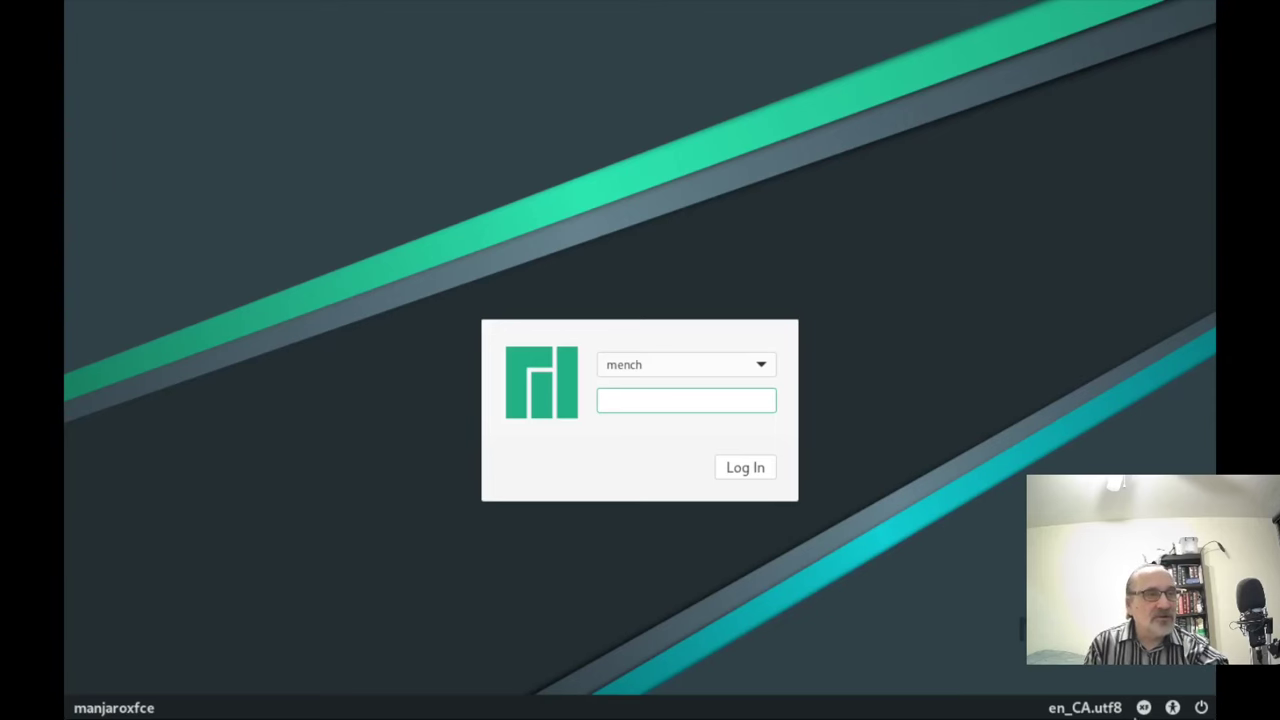
pyautogui.click(1144, 707)
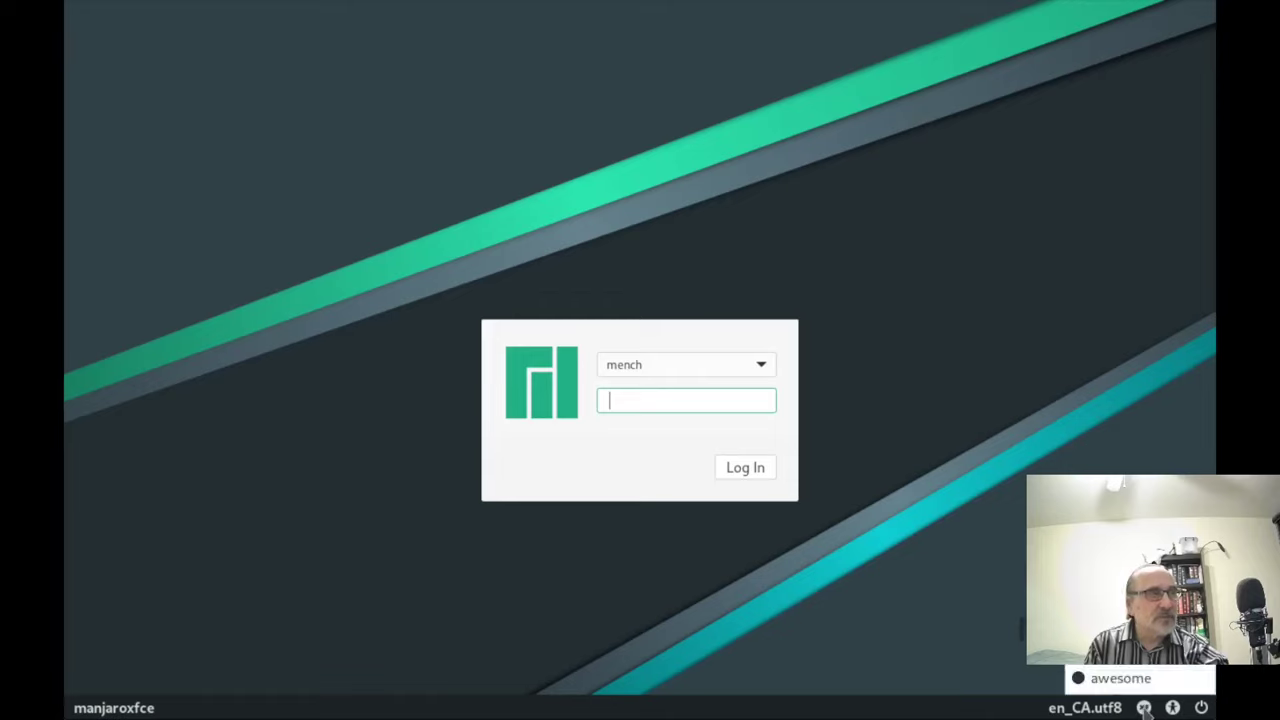
pyautogui.click(1066, 350)
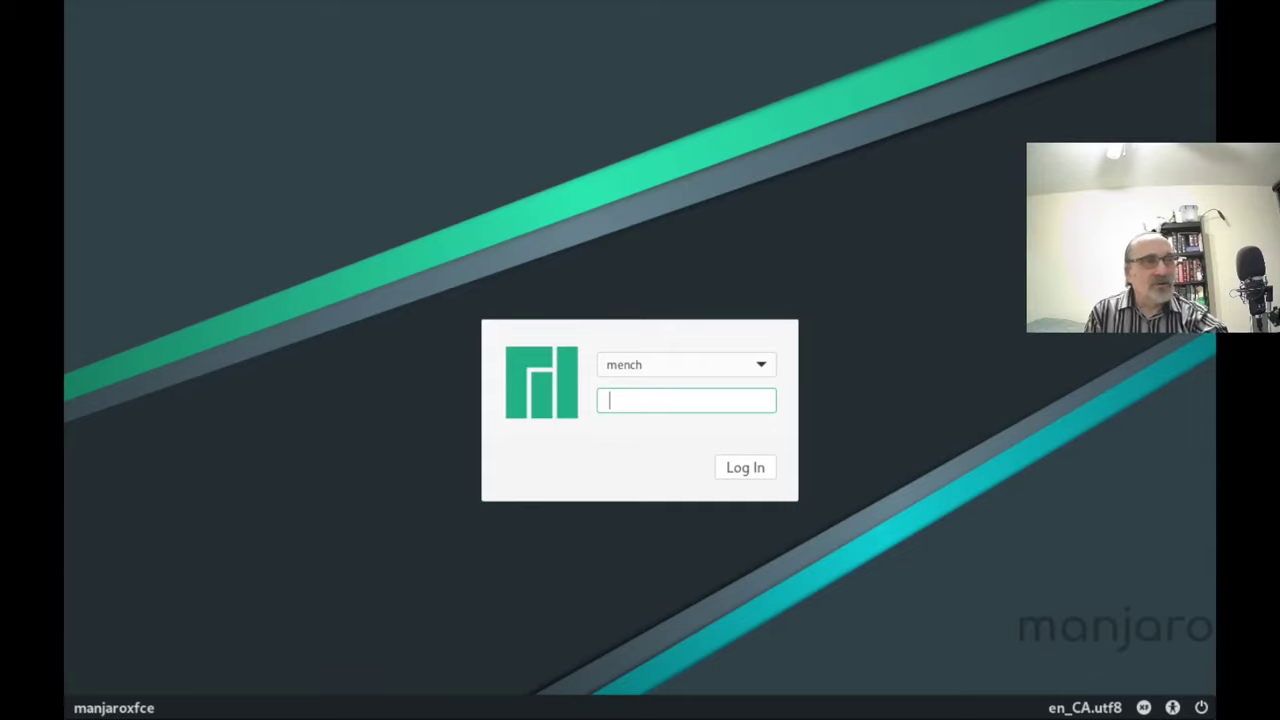
pyautogui.click(1144, 707)
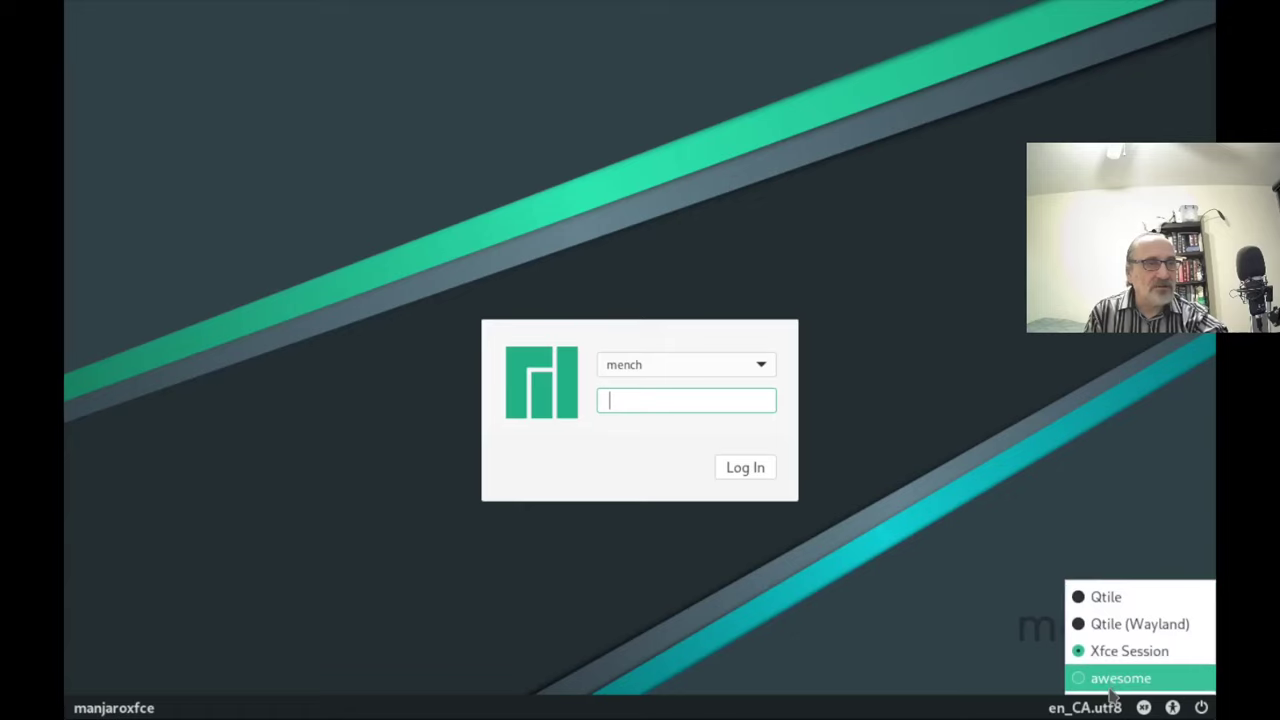
pyautogui.click(1107, 598)
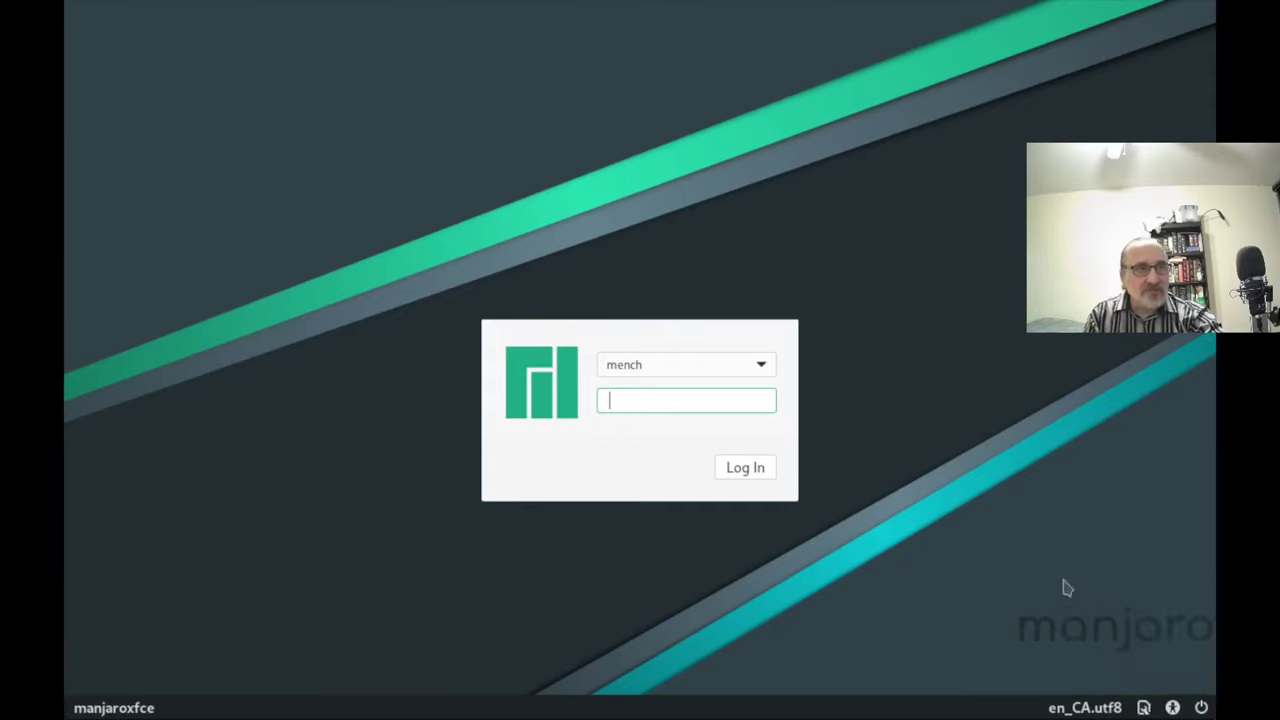
pyautogui.write('••')
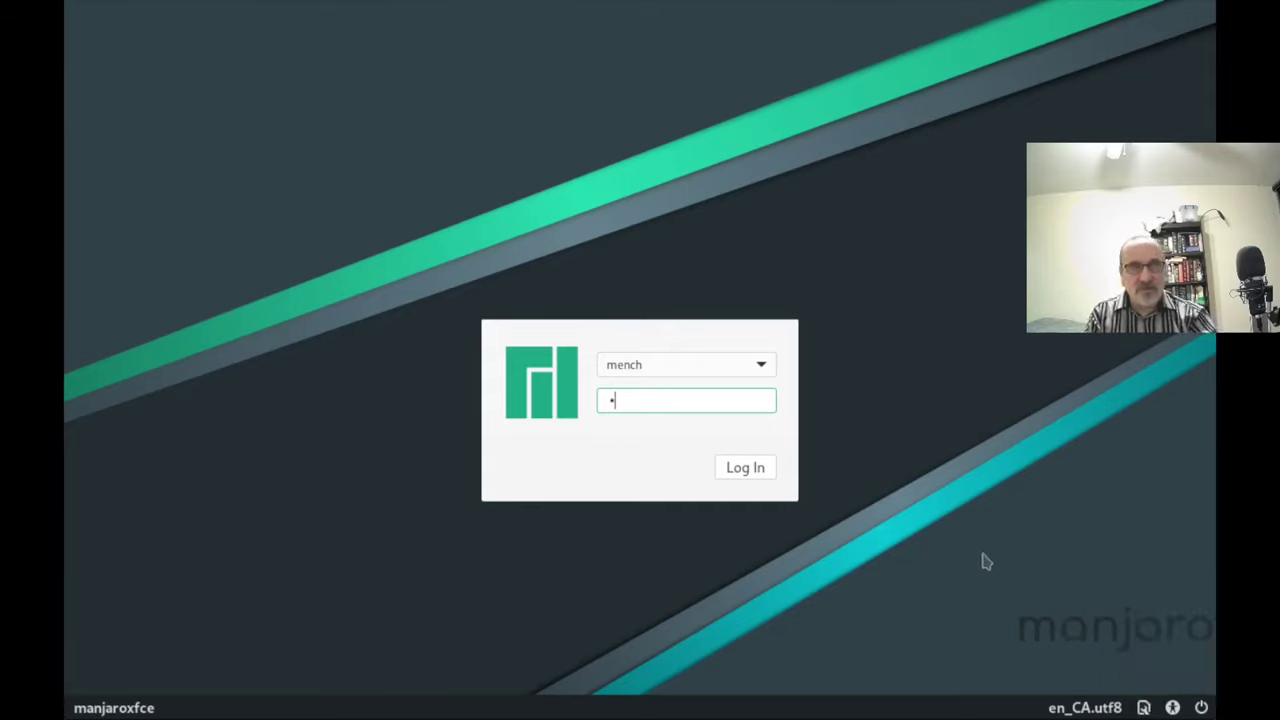
pyautogui.press('Return')
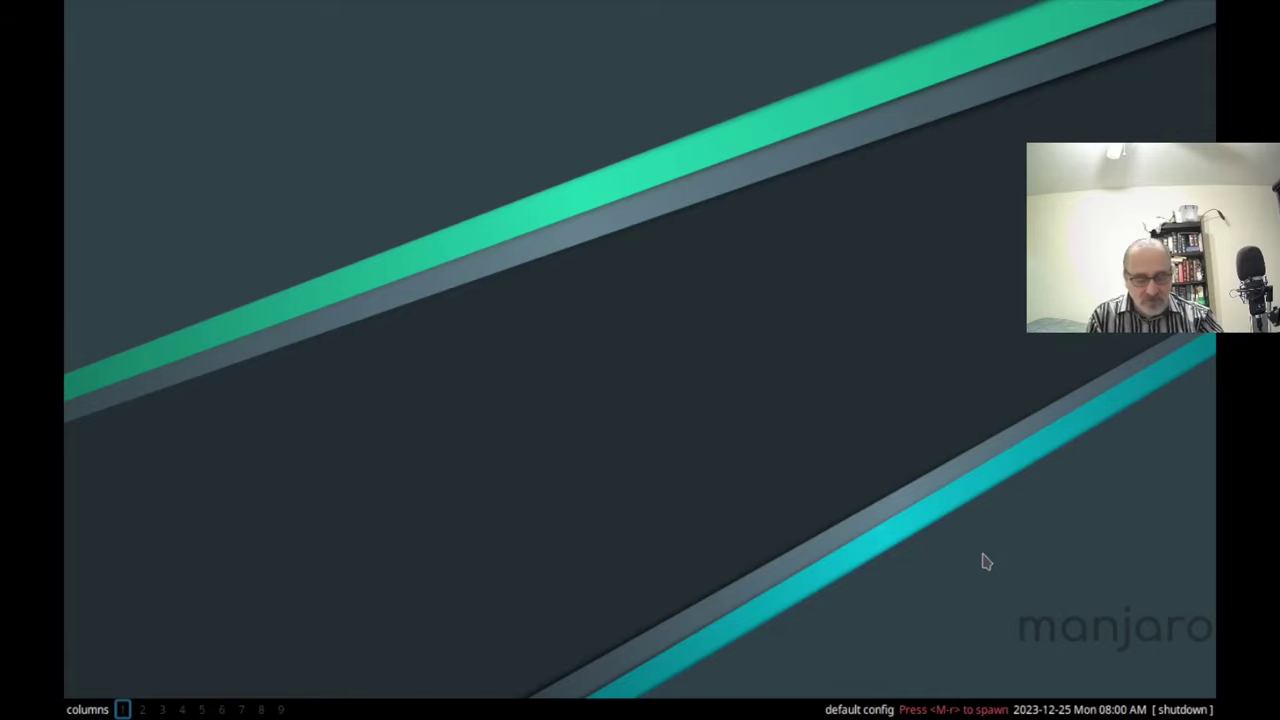
# Open a terminal in the Qtile session, run "htop" to check memory and CPU usage, and quit it
pyautogui.press('super+Return')
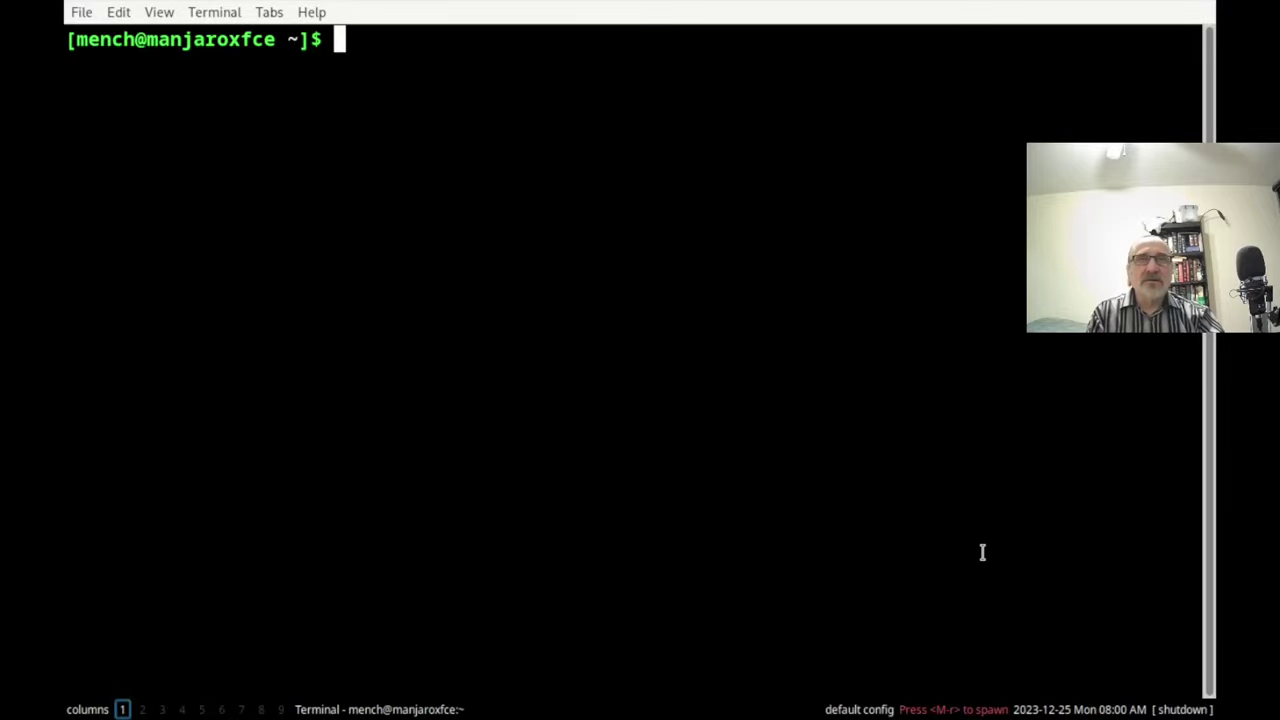
pyautogui.write('htop')
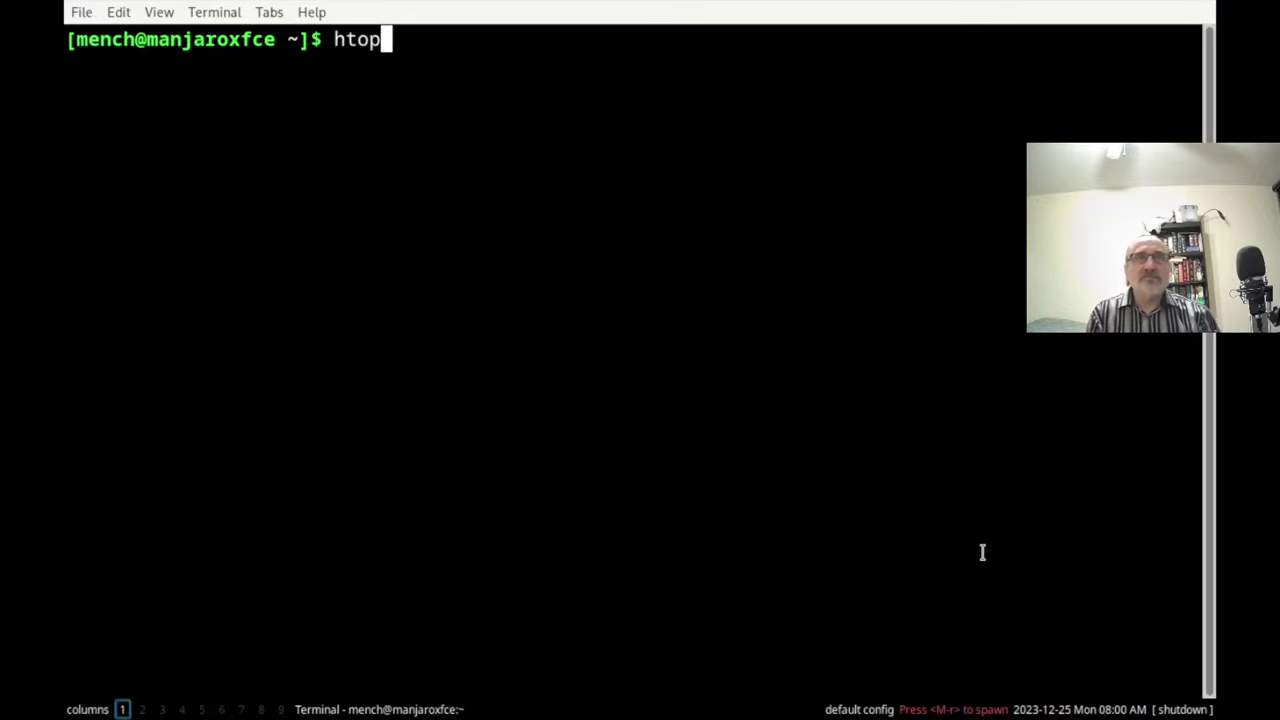
pyautogui.press('Return')
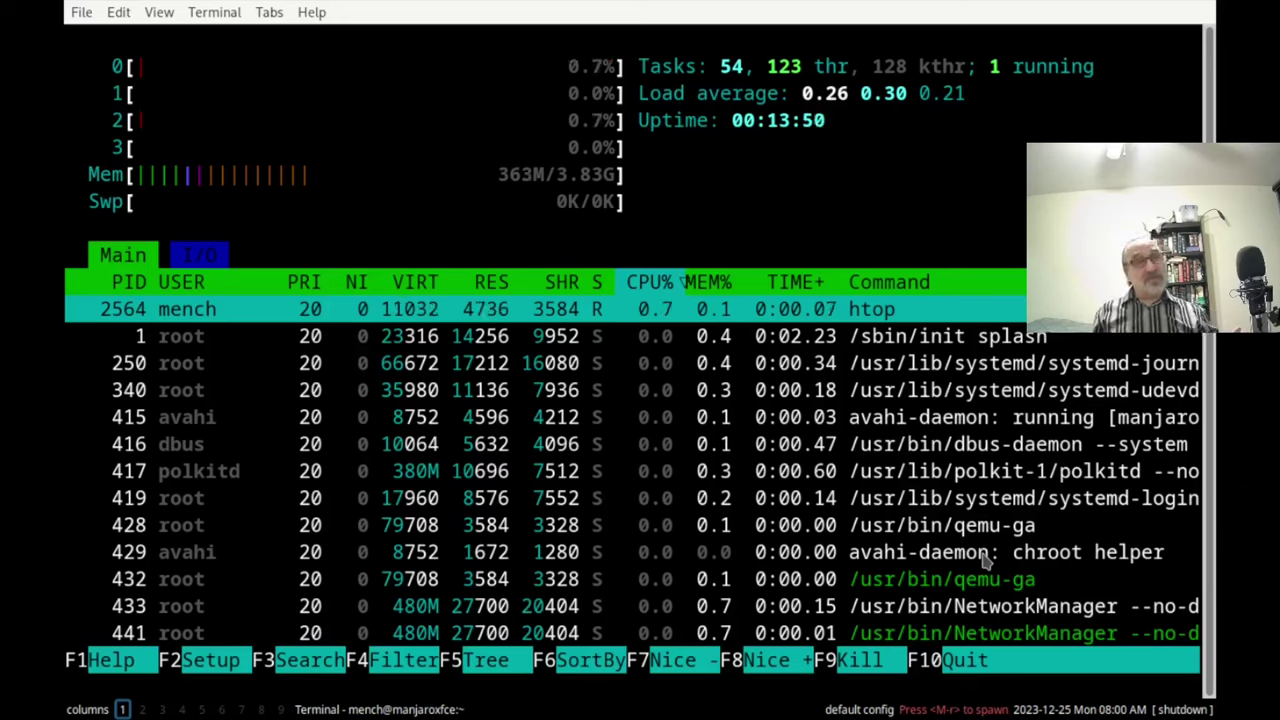
pyautogui.press('q')
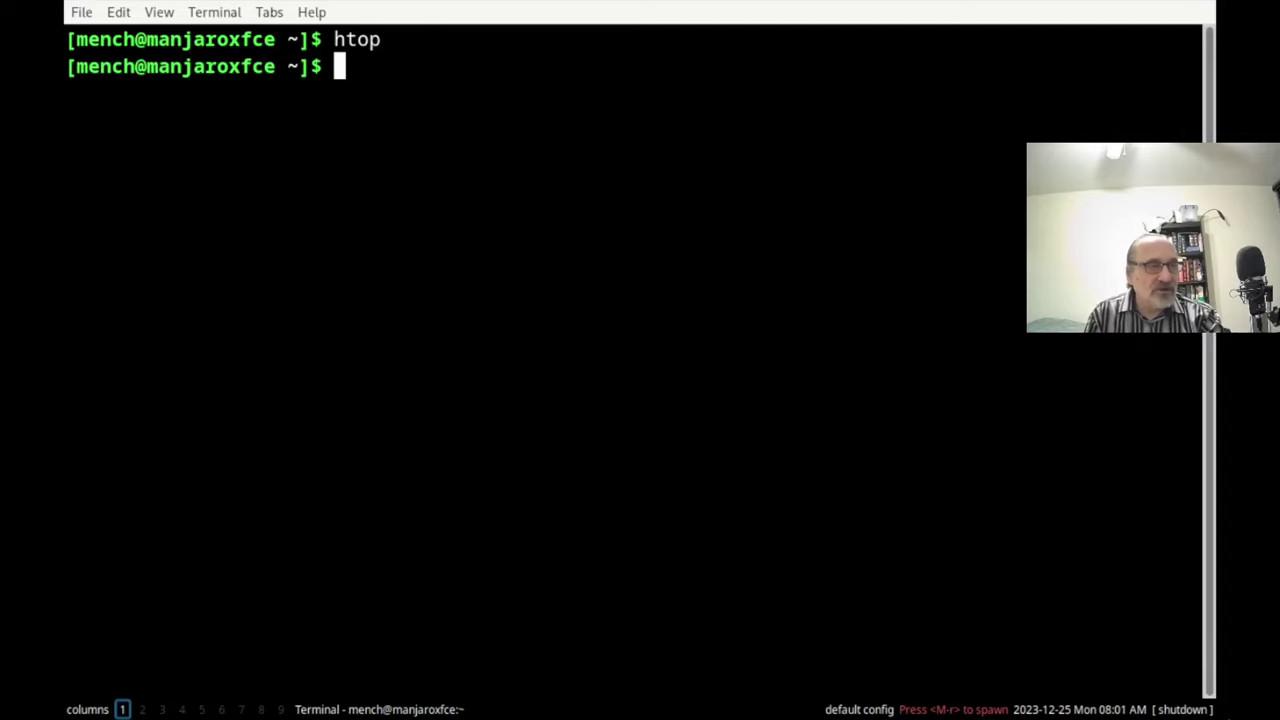
# Shut down the Qtile session and log back in to the awesome session with the account password
pyautogui.click(1183, 710)
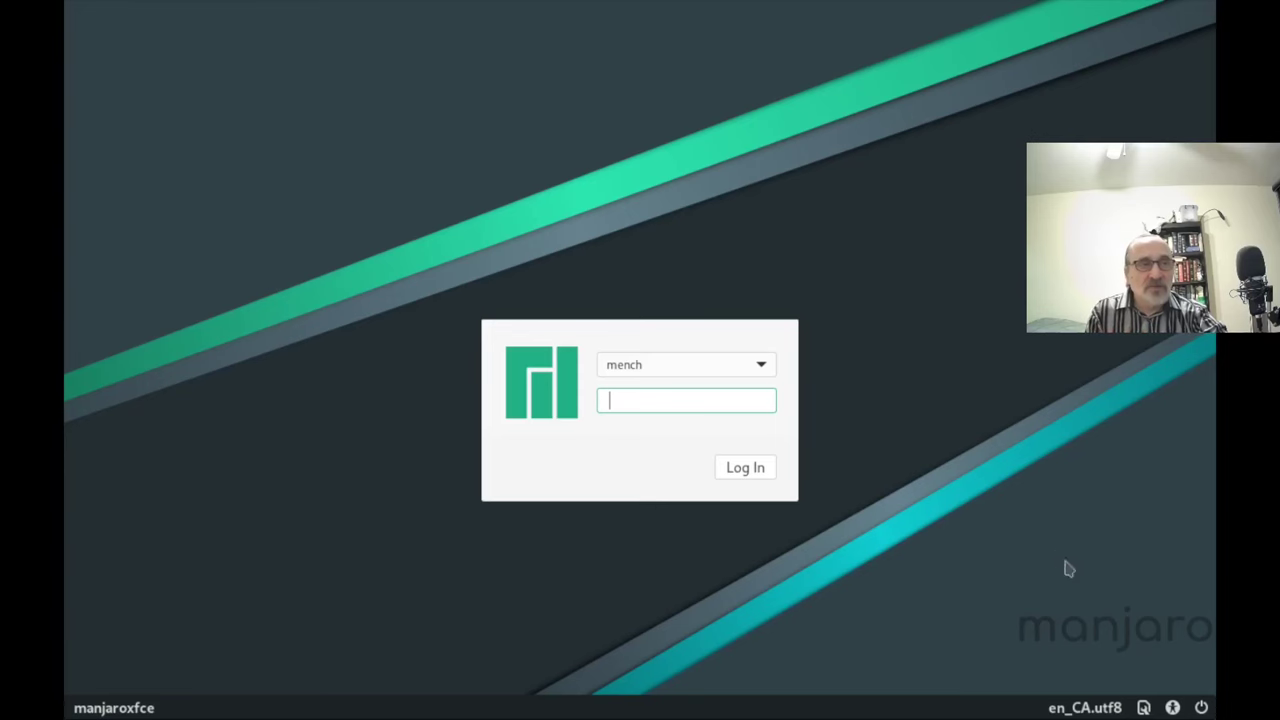
pyautogui.click(1144, 708)
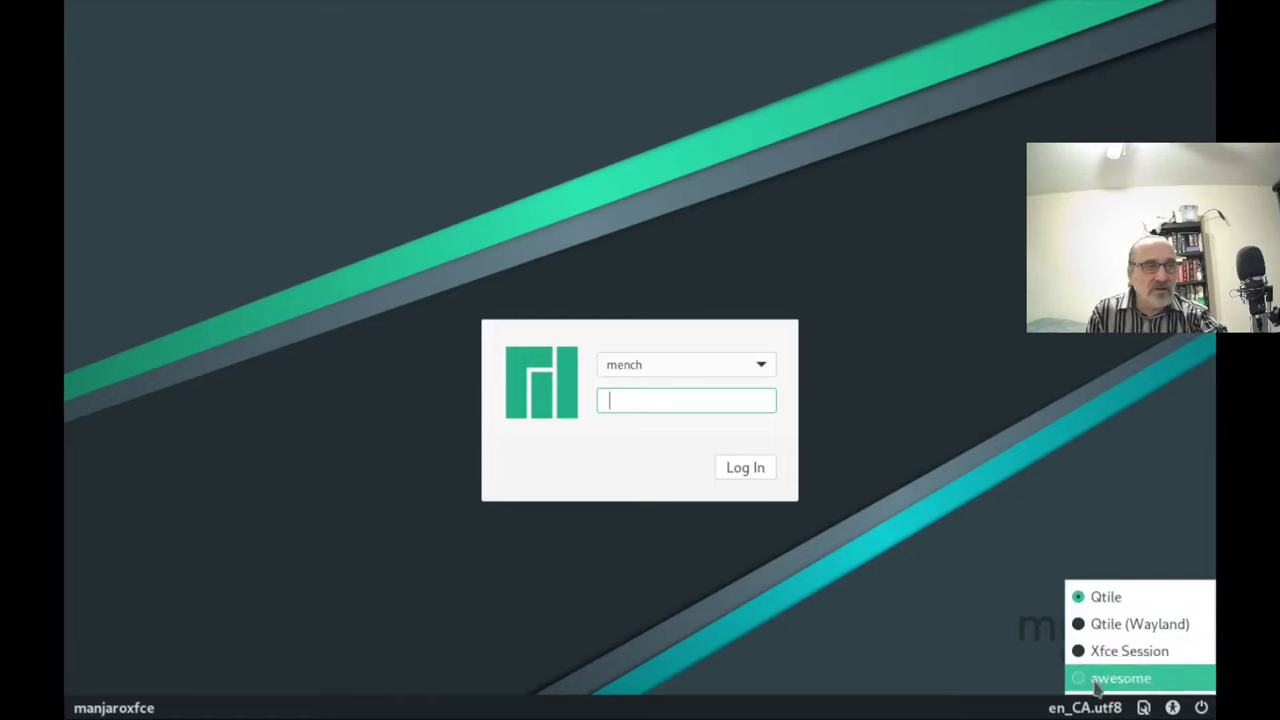
pyautogui.click(1099, 680)
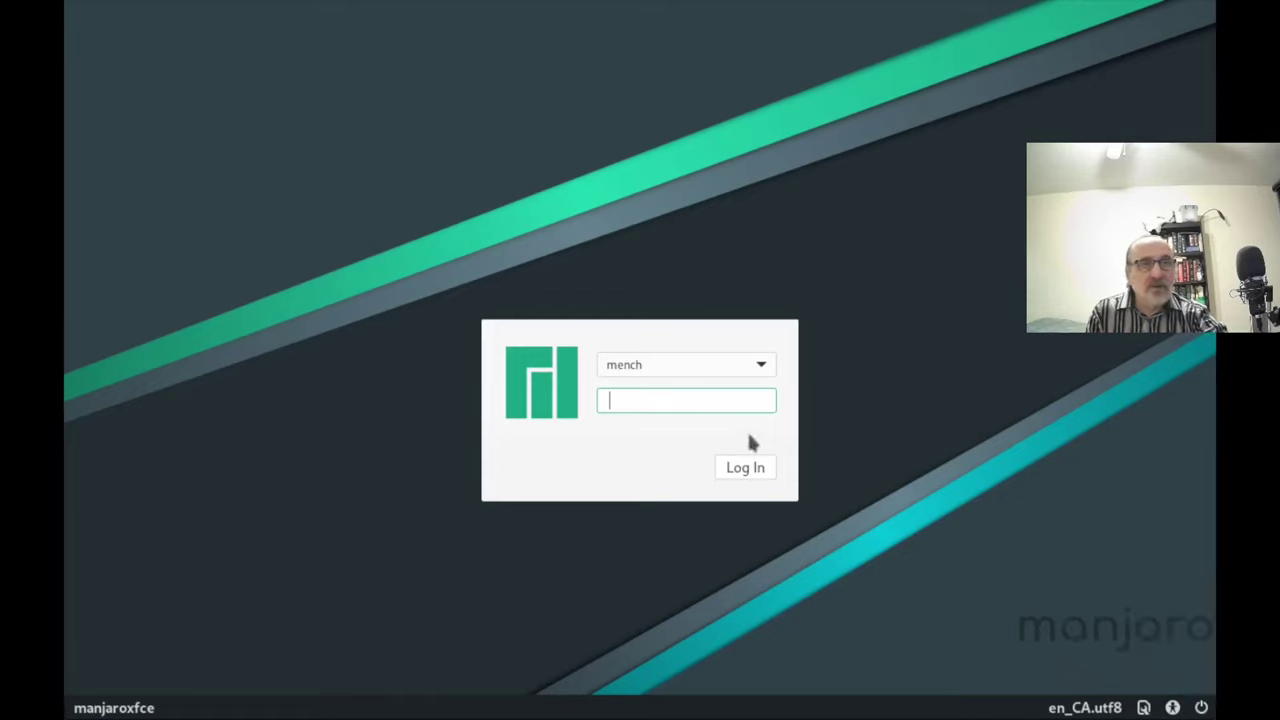
pyautogui.write('••')
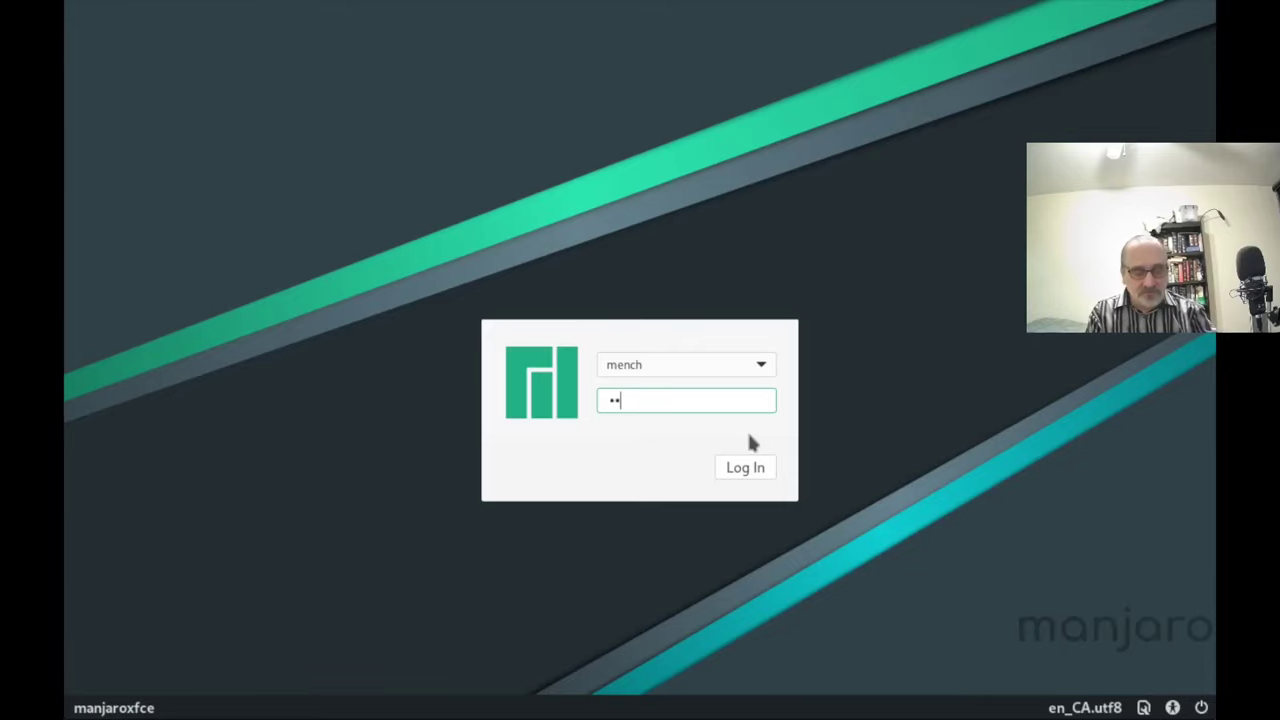
pyautogui.press('Return')
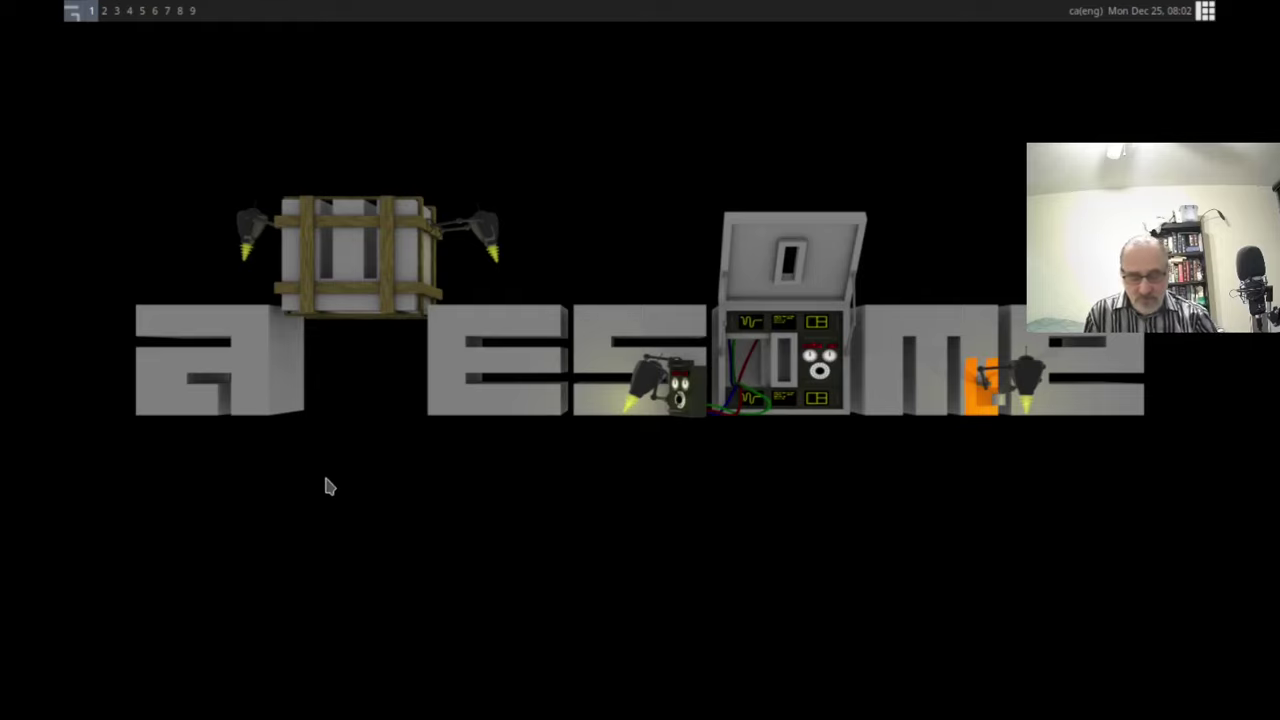
# Launch Xfce Terminal from the application launcher by searching for "ter"
pyautogui.press('super+p')
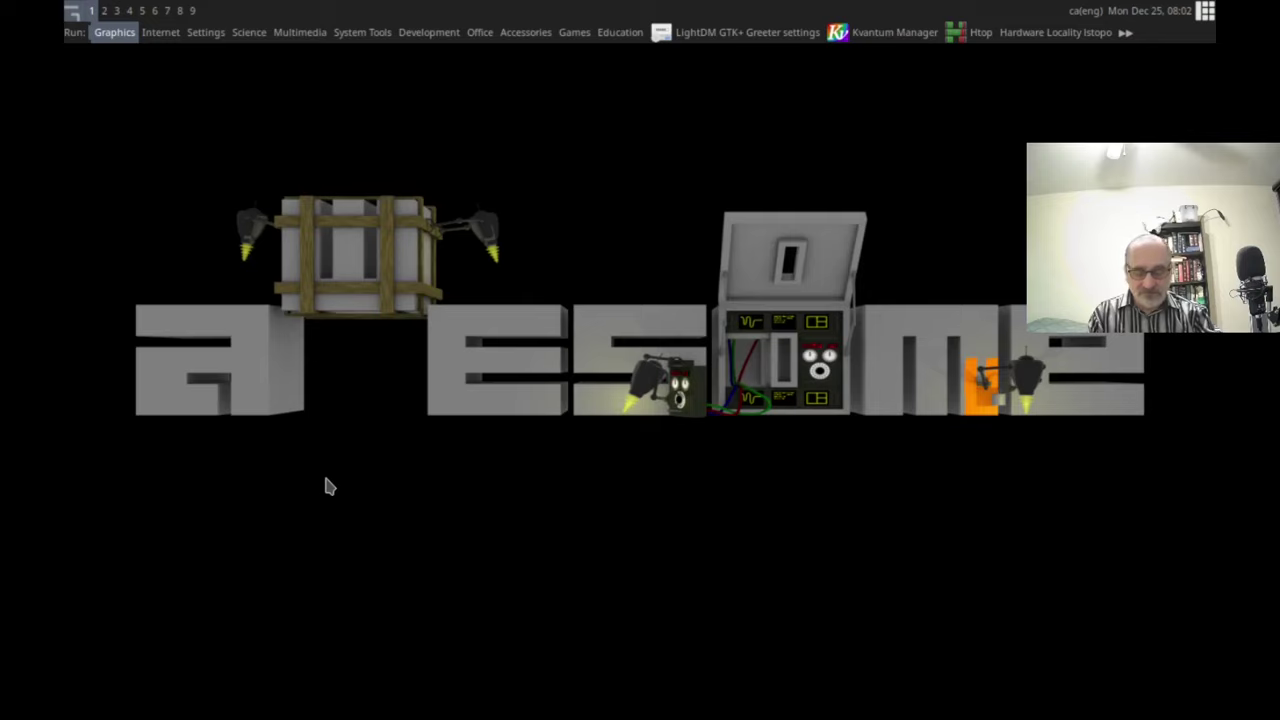
pyautogui.press('Escape')
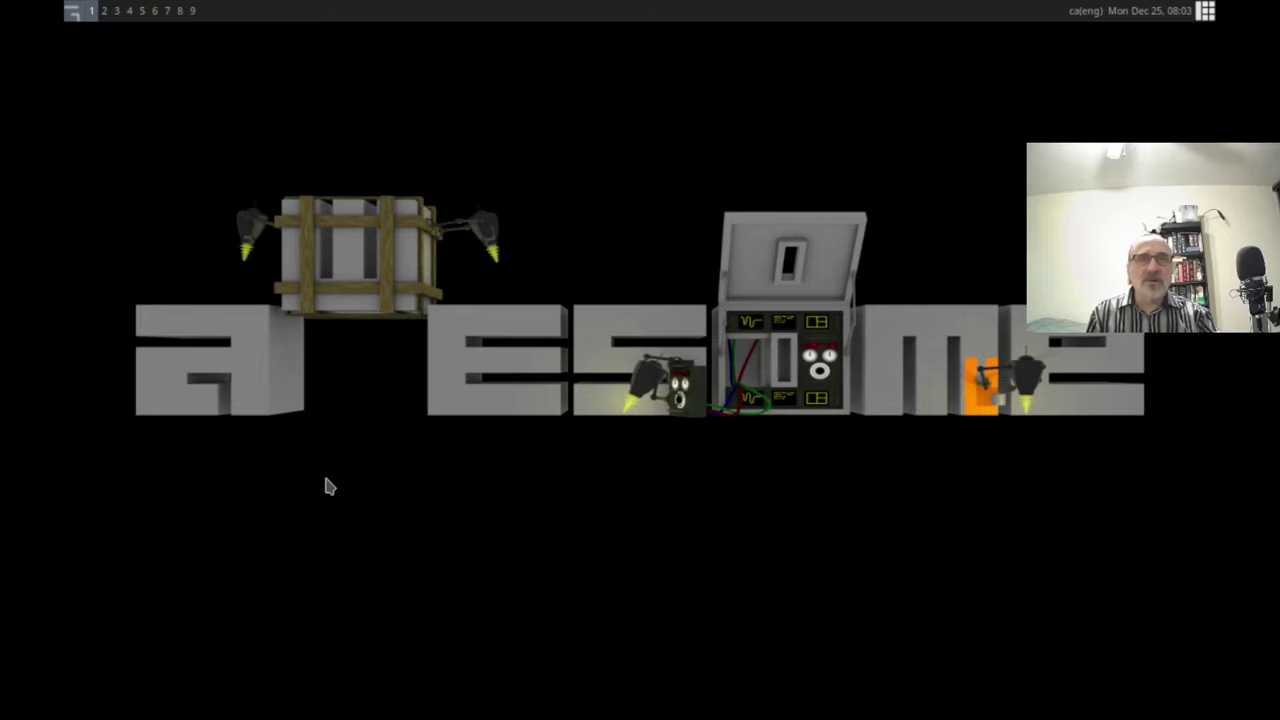
pyautogui.press('super+p')
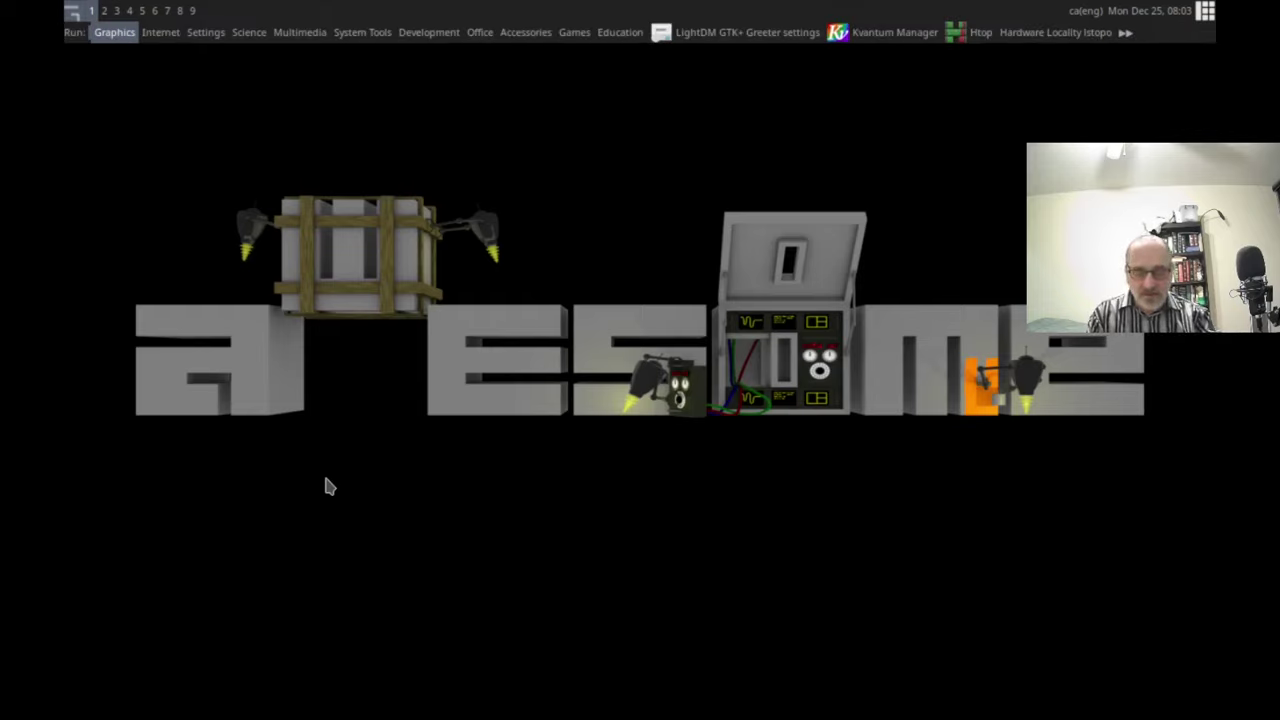
pyautogui.write('ter')
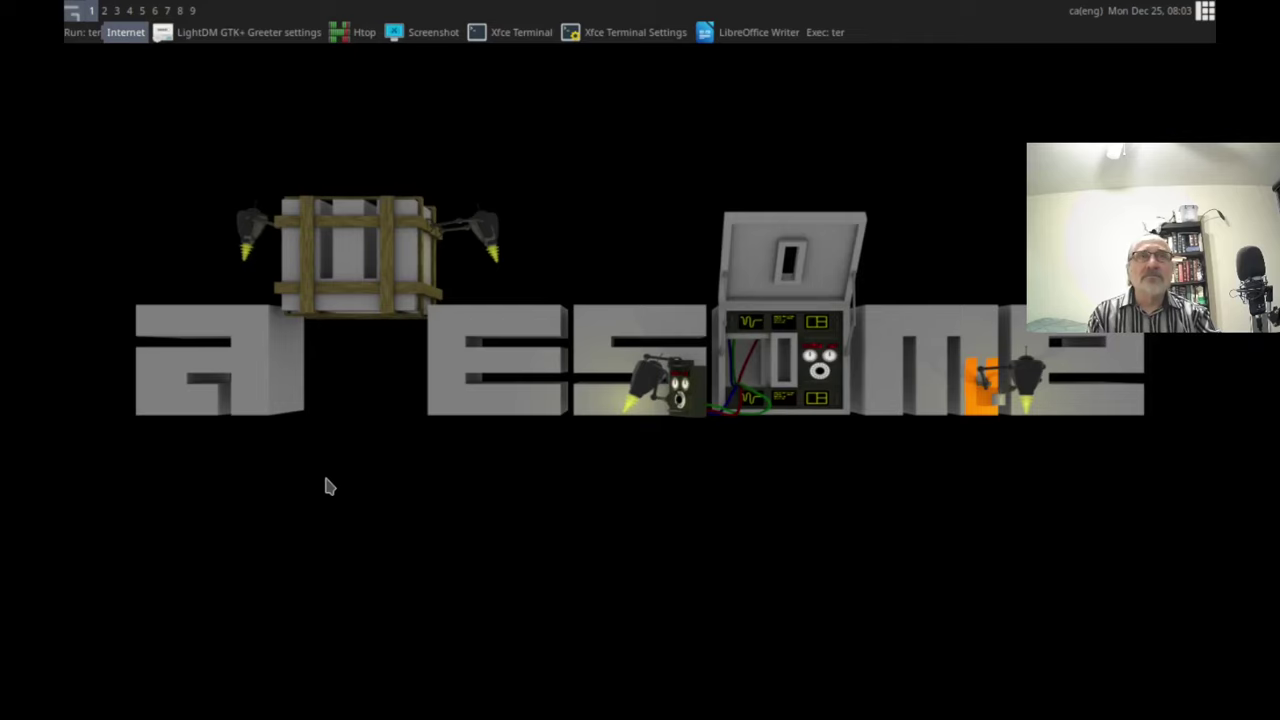
pyautogui.press('Return')
# Install xterm with "sudo pacman -S xterm", authenticating with the account password and accepting the installation, and close the terminal
pyautogui.write('sudo ')
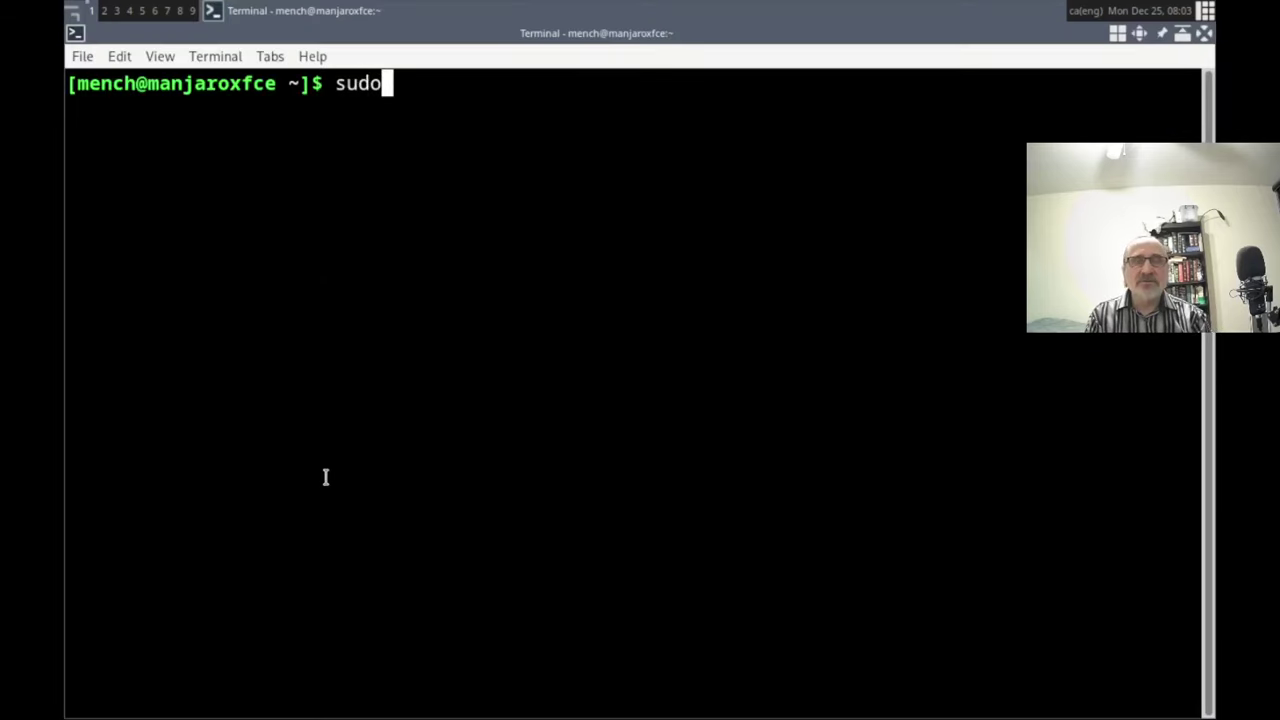
pyautogui.write('pac')
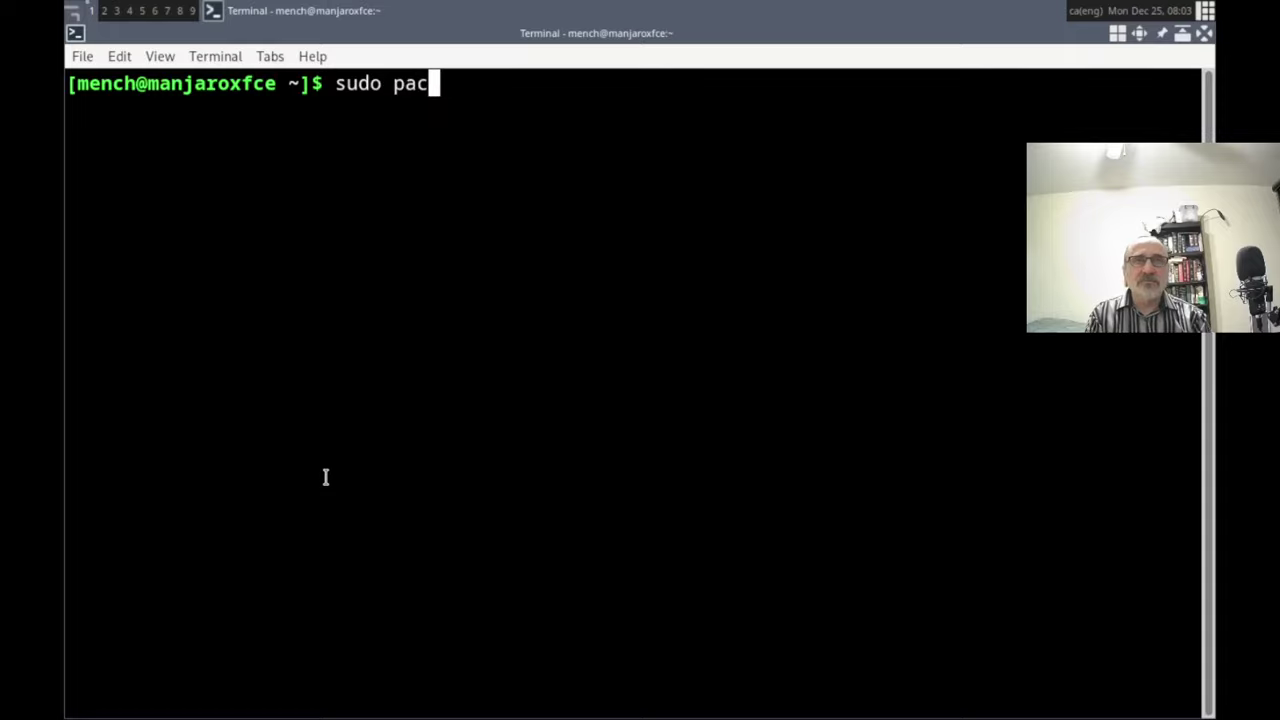
pyautogui.write('man -S')
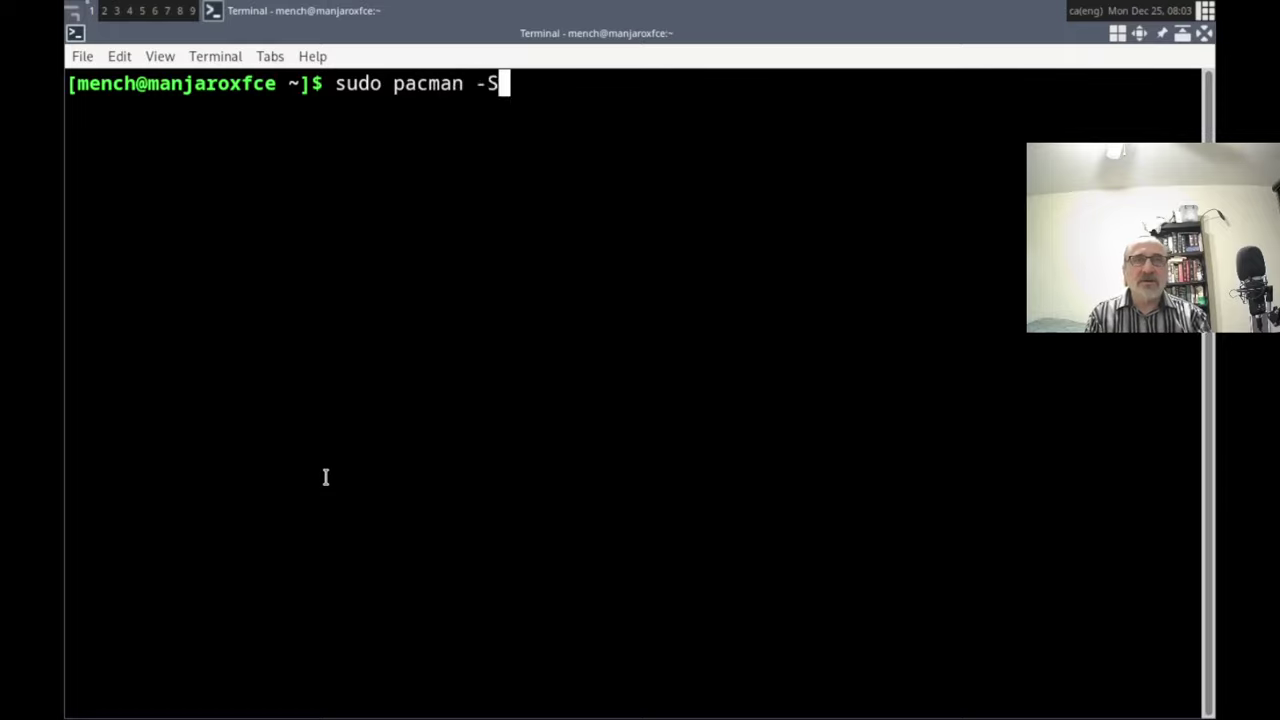
pyautogui.write(' xterm')
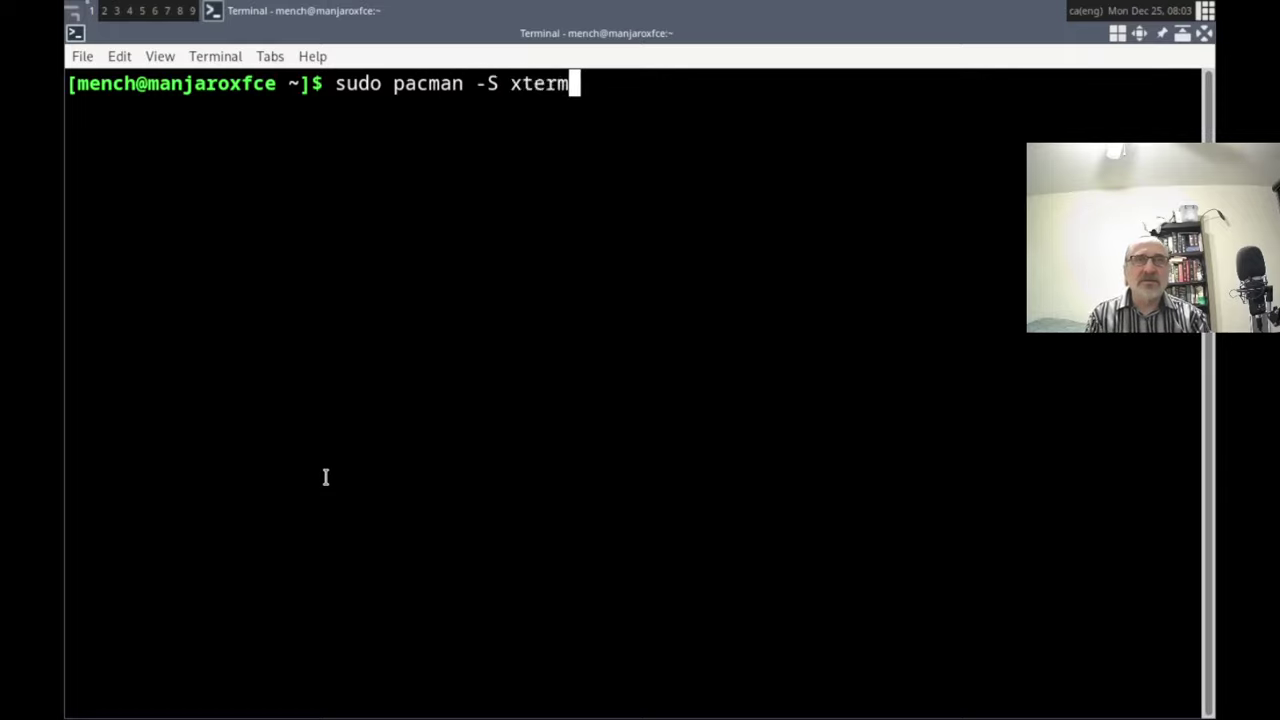
pyautogui.press('Return')
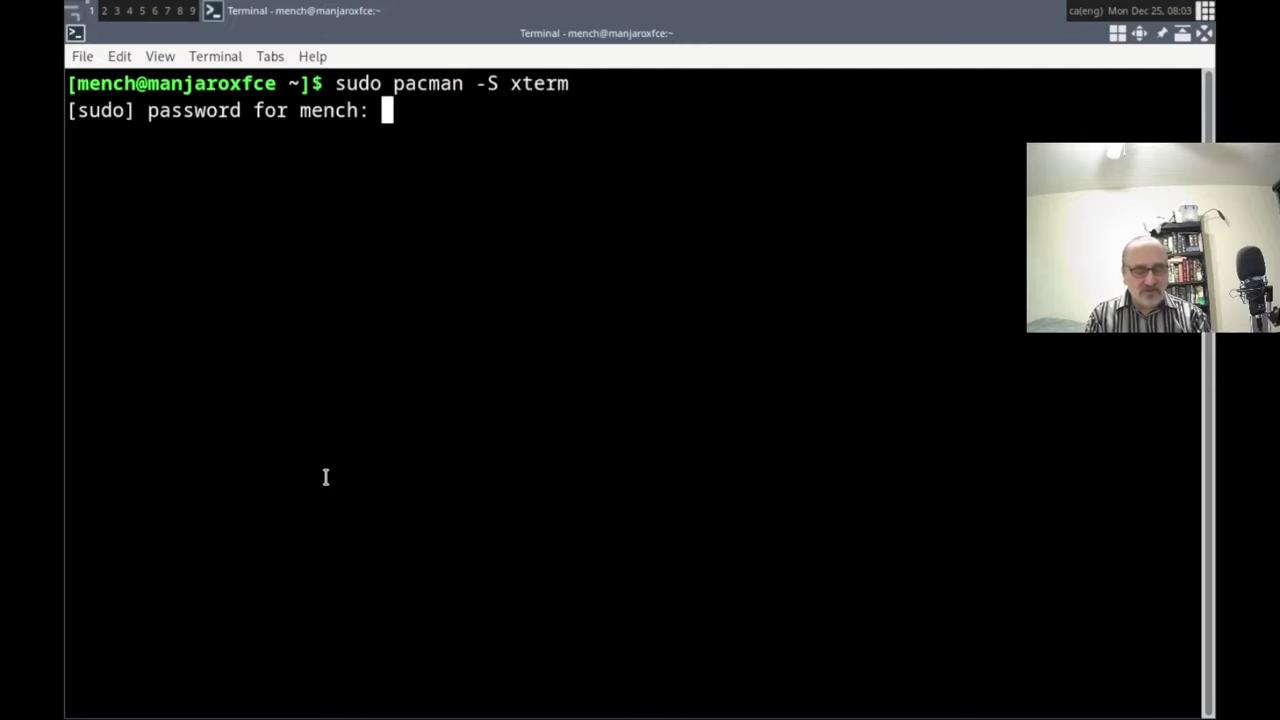
pyautogui.press('Return')
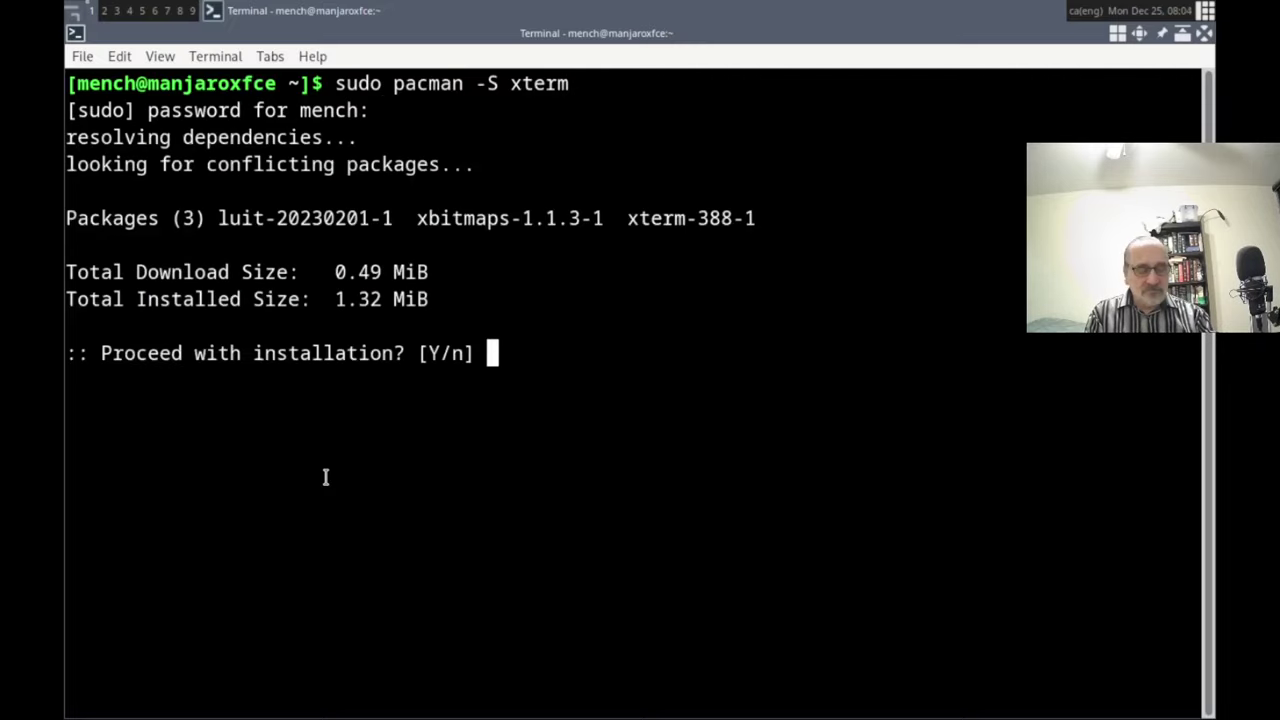
pyautogui.press('Return')
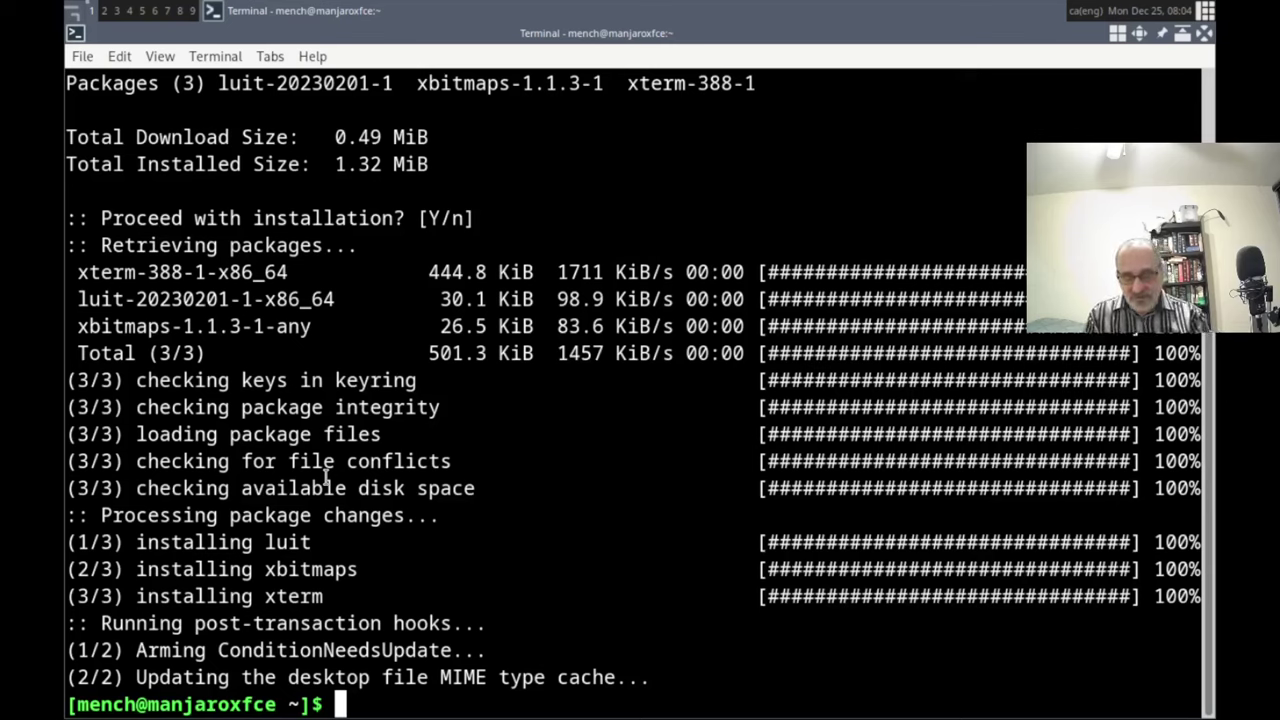
pyautogui.hotkey('ctrl', 'd')
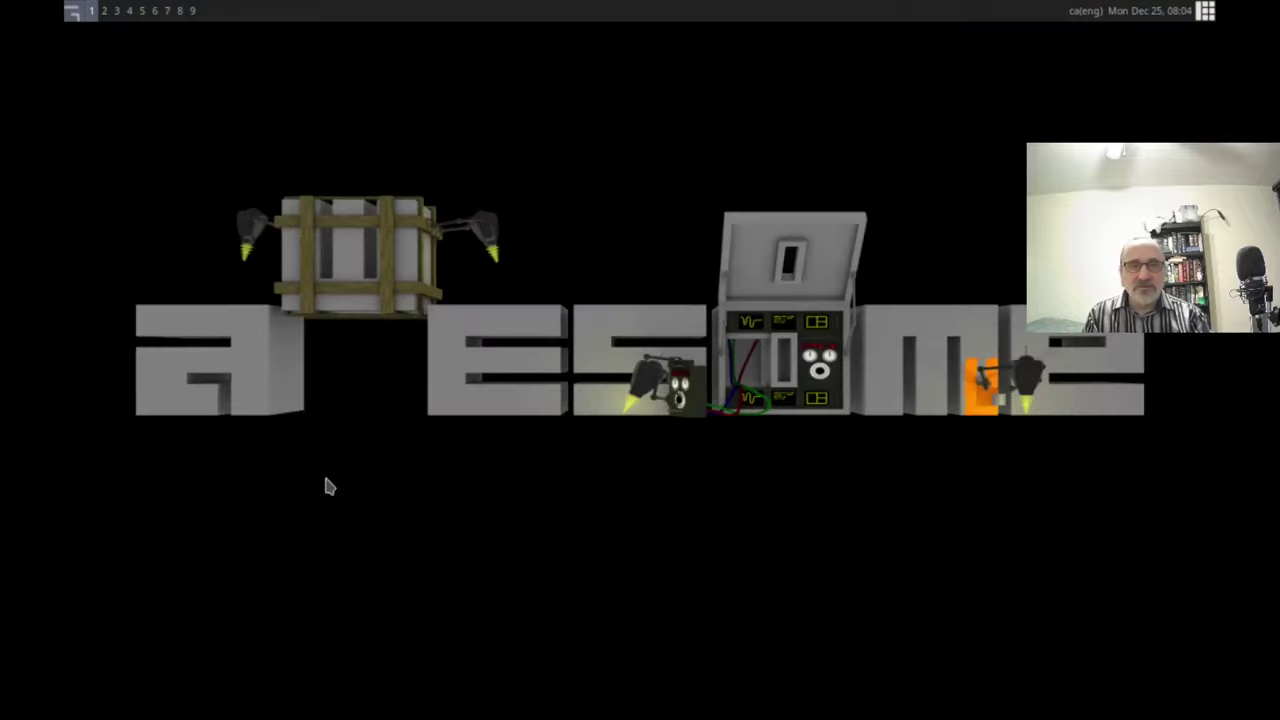
# View the awesome desktop menu with its terminal entry, dismiss it, and try launching the default terminal
pyautogui.rightClick(335, 440)
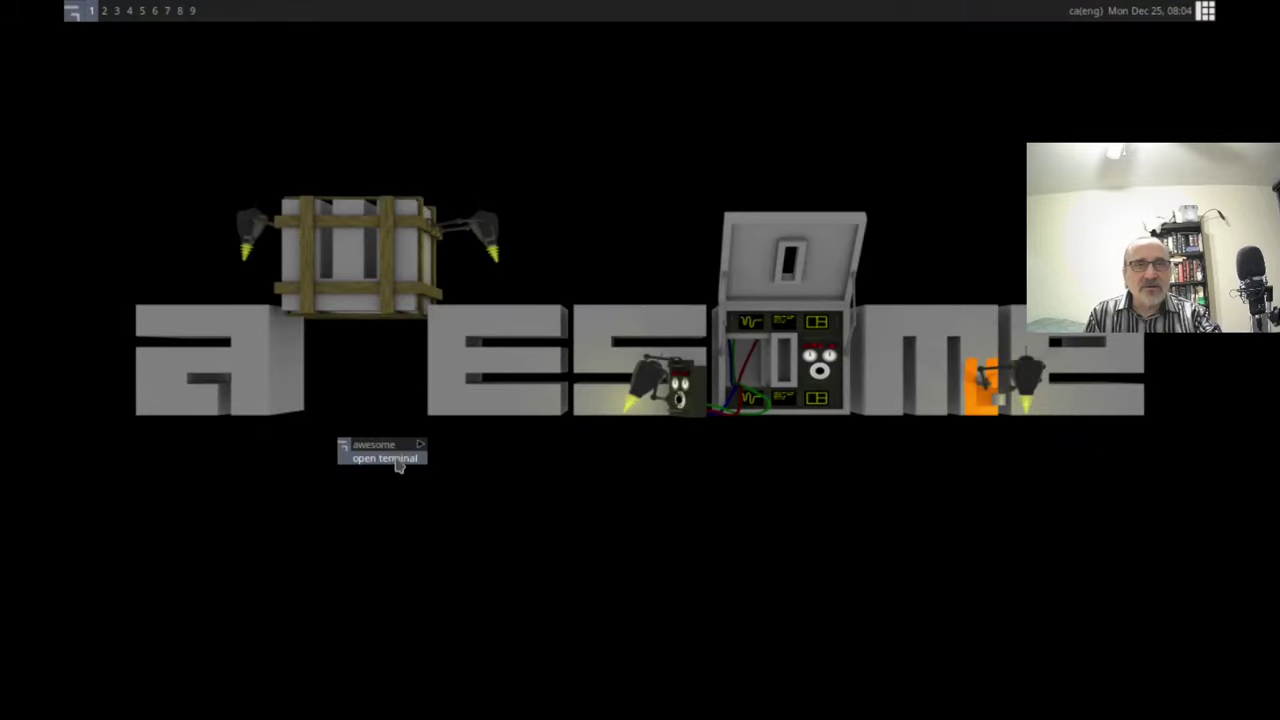
pyautogui.press('Escape')
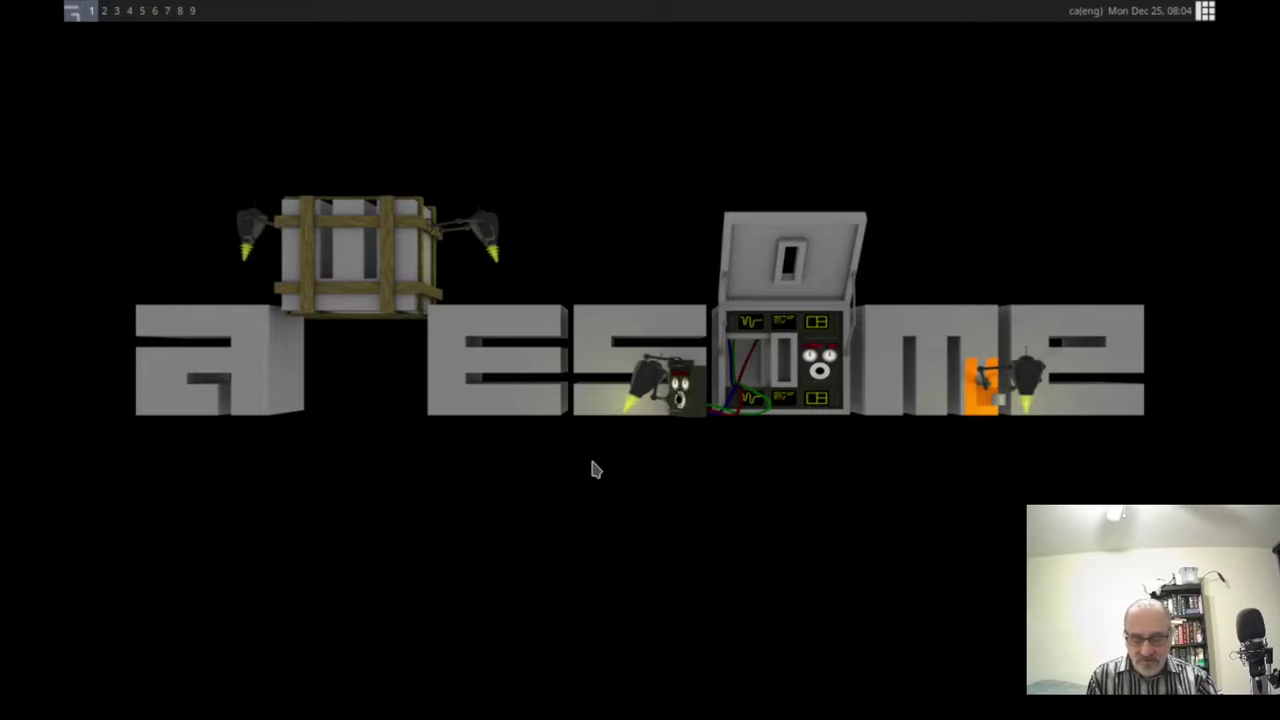
pyautogui.press('super+Return')
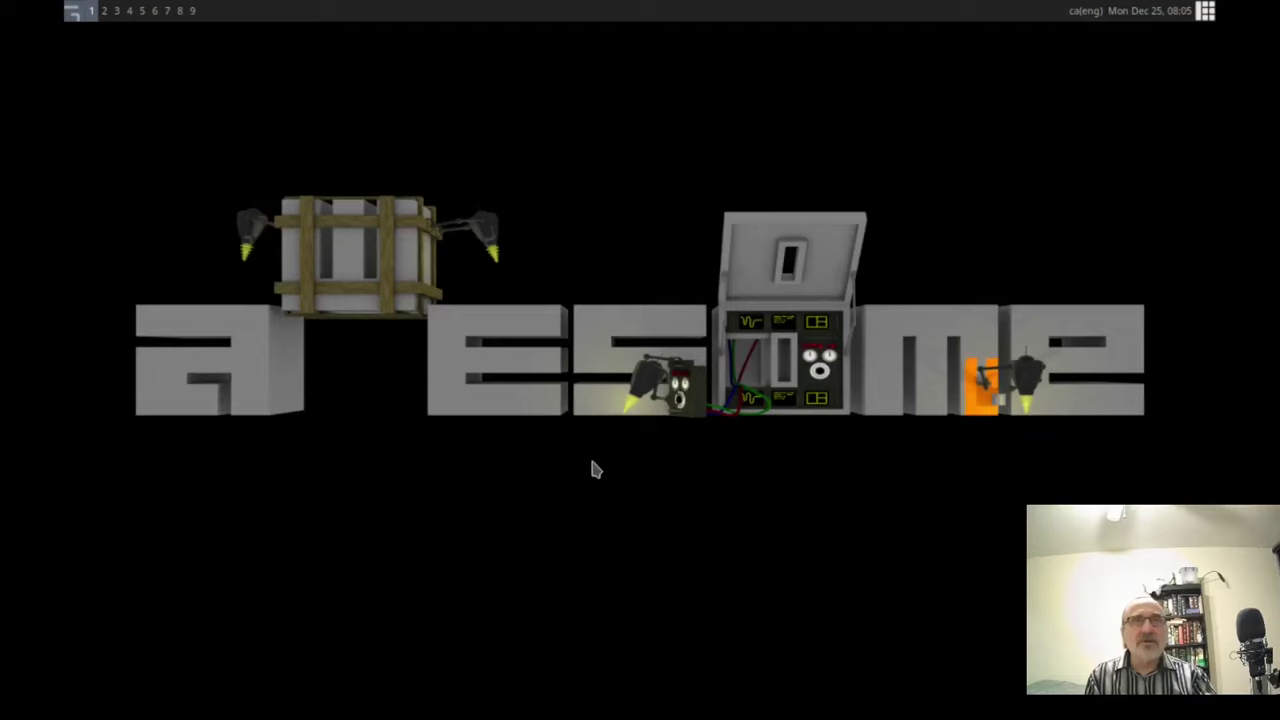
# Browse the application launcher's entries, filter them with "h", and launch Htop to check memory and CPU usage
pyautogui.press('super+p')
pyautogui.press('Right')
pyautogui.press('Right')
pyautogui.press('Right')
pyautogui.press('Right')
pyautogui.press('Right')
pyautogui.press('Right')
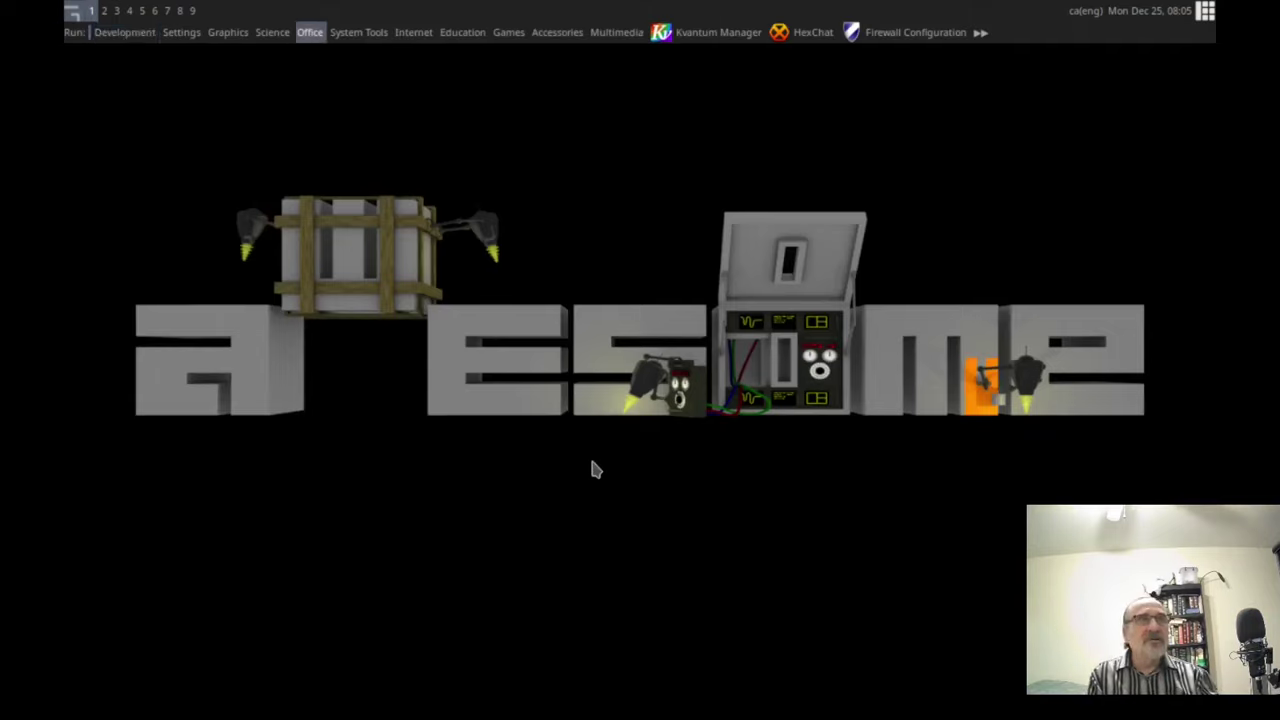
pyautogui.write('h')
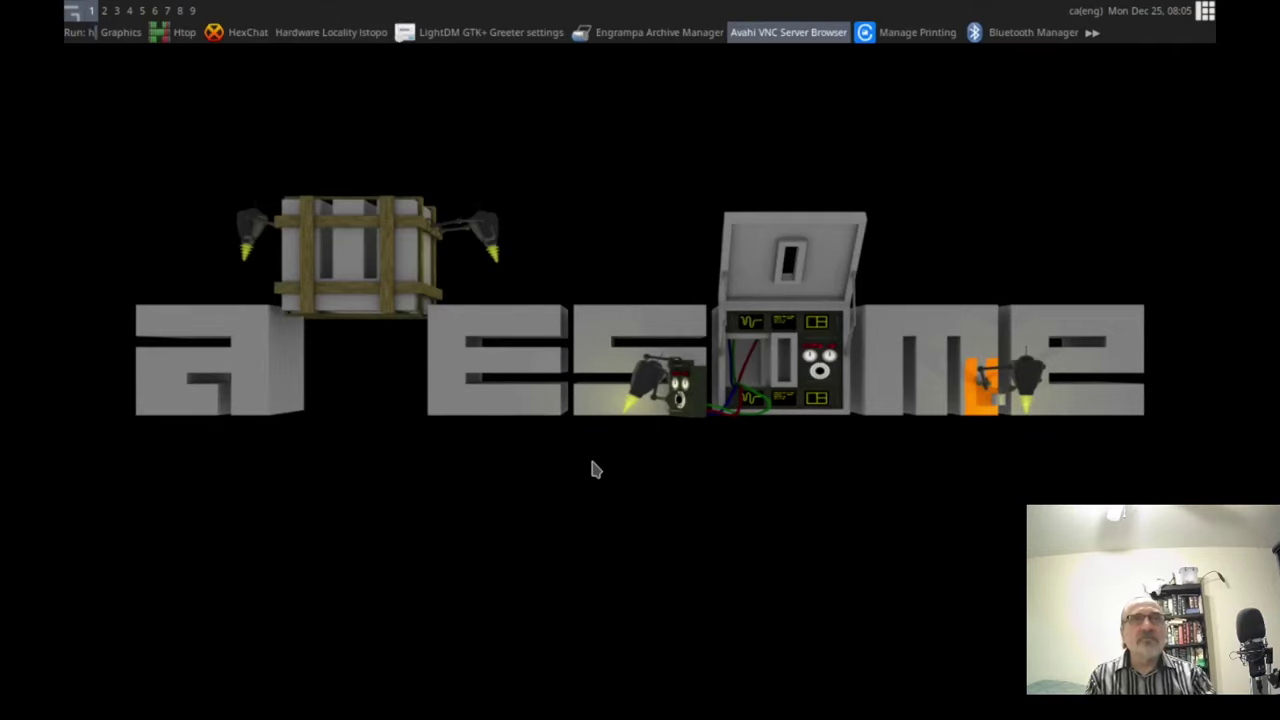
pyautogui.press('Right')
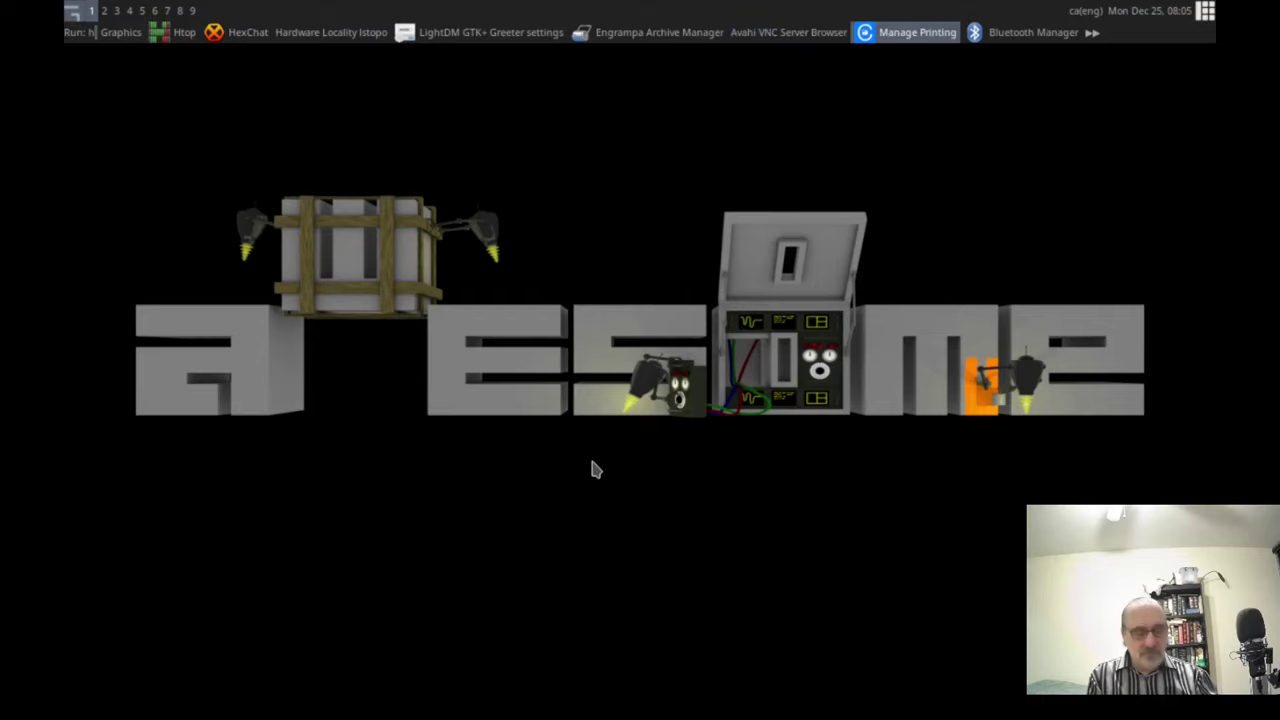
pyautogui.press('Left')
pyautogui.press('Left')
pyautogui.press('Left')
pyautogui.press('Left')
pyautogui.press('Left')
pyautogui.press('Left')
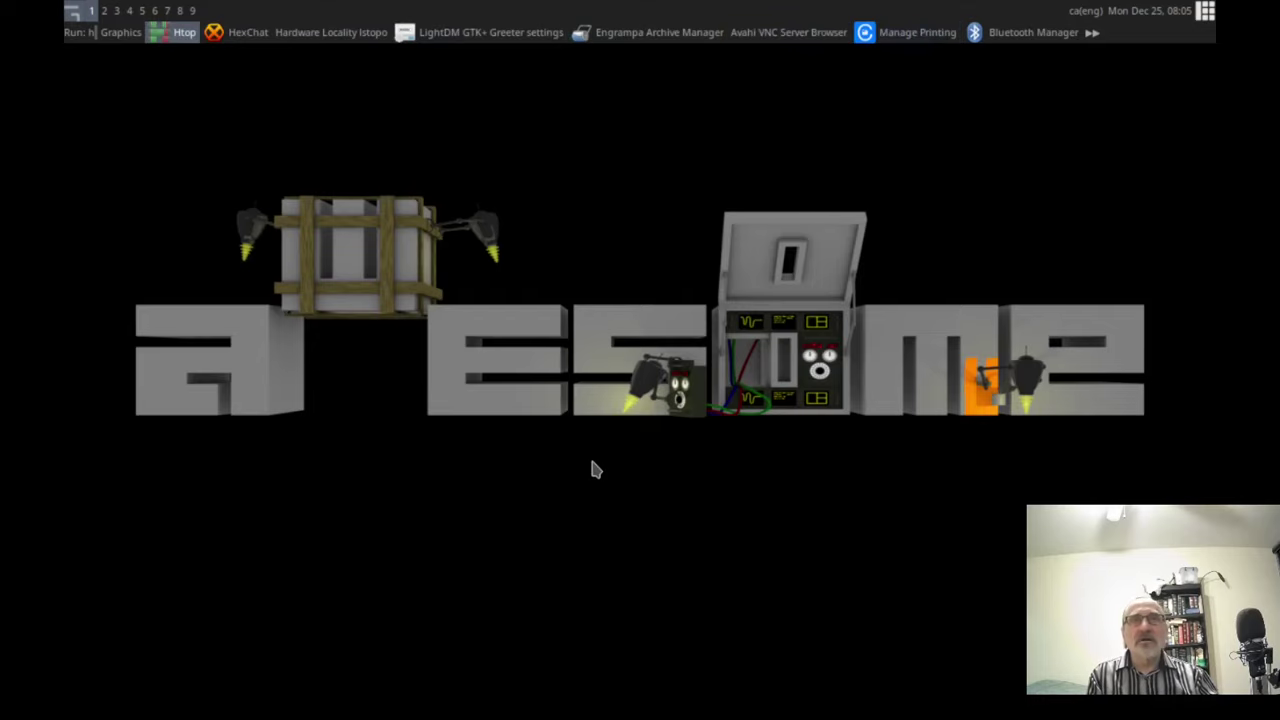
pyautogui.press('Return')
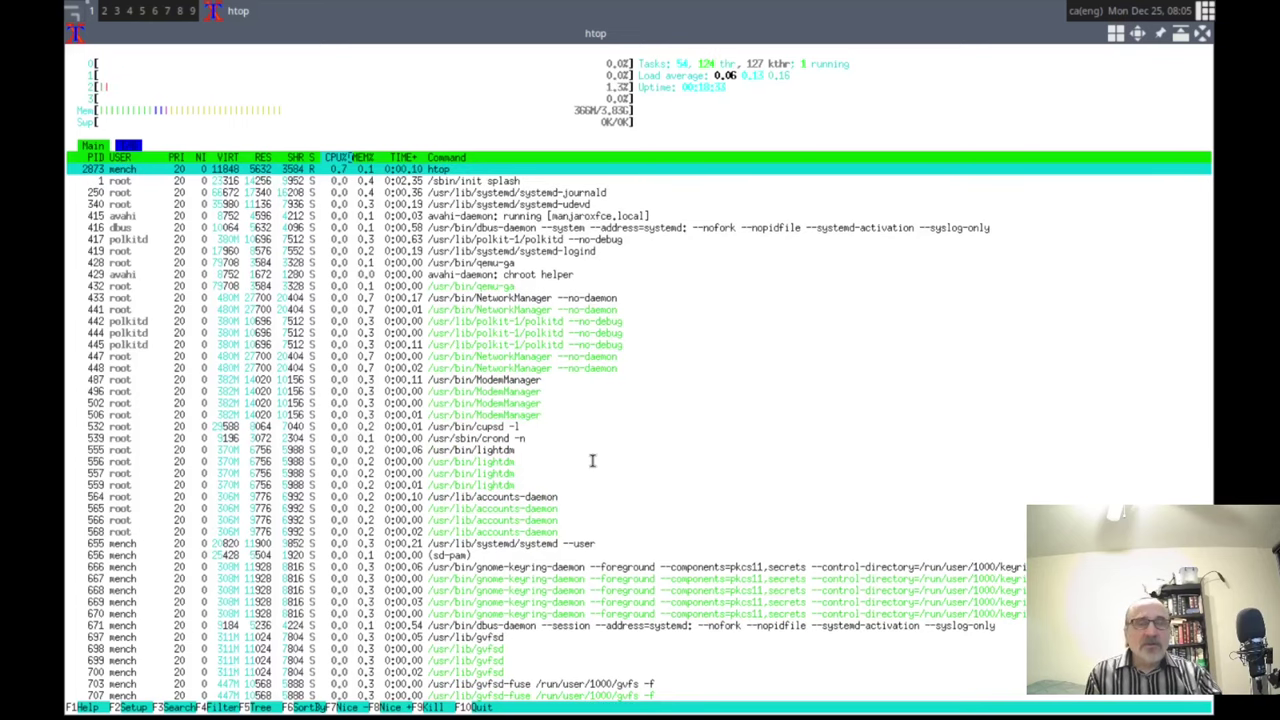
# Open a second terminal tiled beside htop, and close both windows
pyautogui.press('super+Return')
pyautogui.press('super+shift+c')
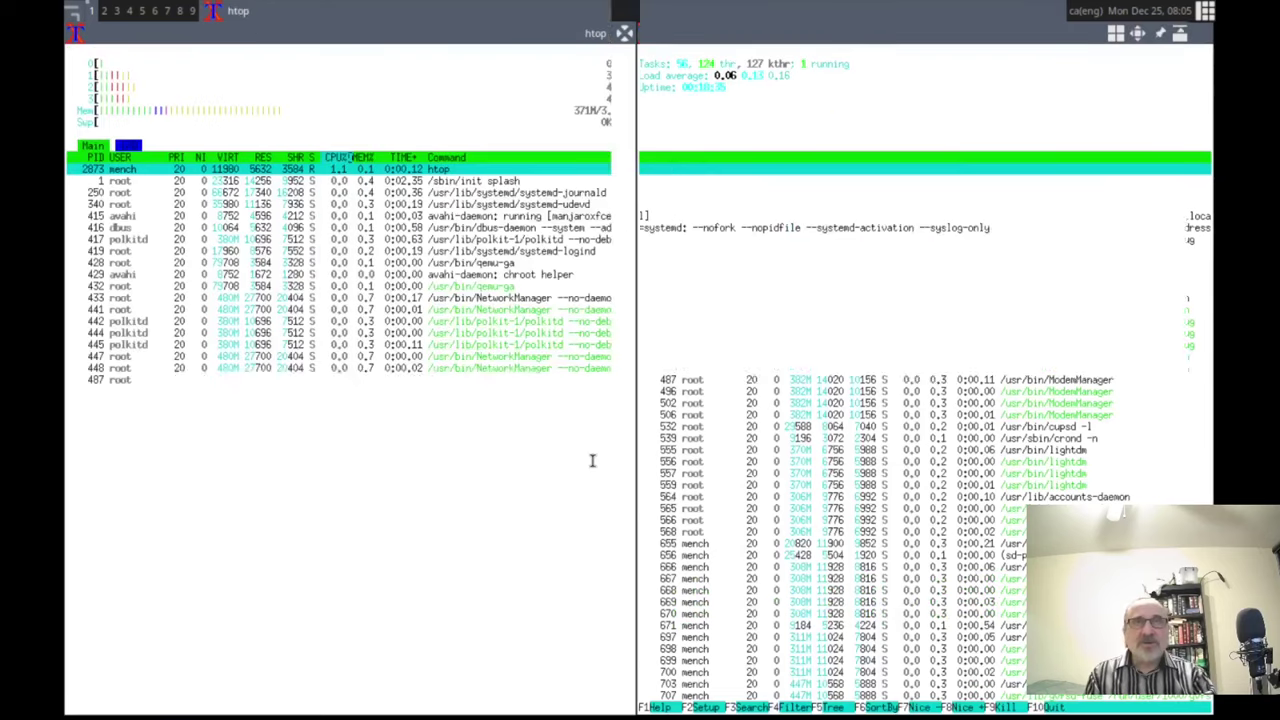
pyautogui.press('super+shift+c')
# Filter the application launcher with "x" and launch Xfce Terminal
pyautogui.press('super+p')
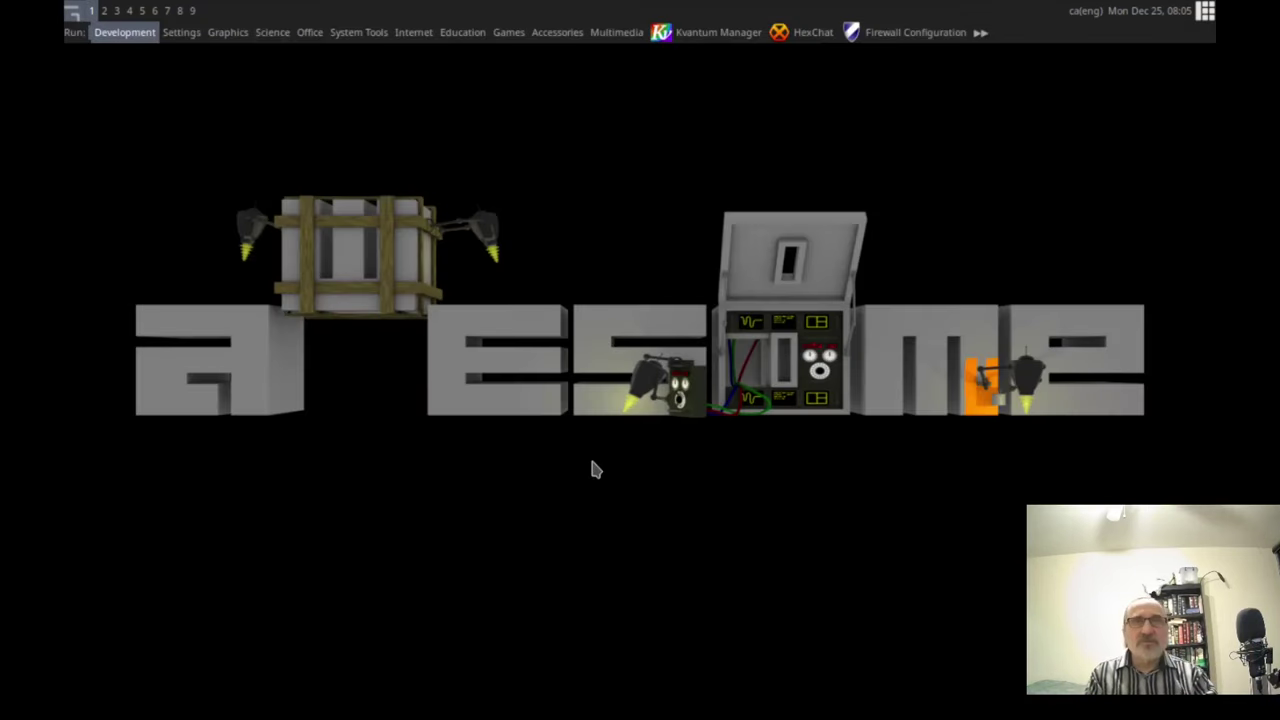
pyautogui.write('x')
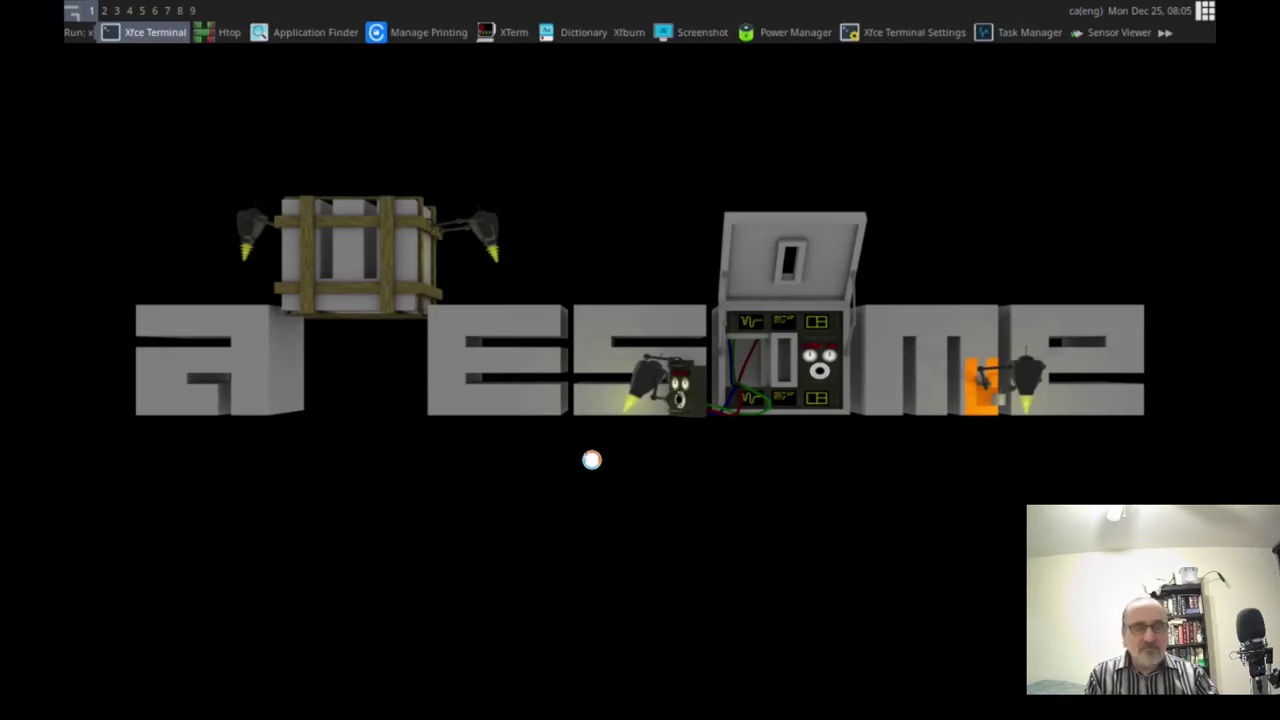
pyautogui.press('Return')
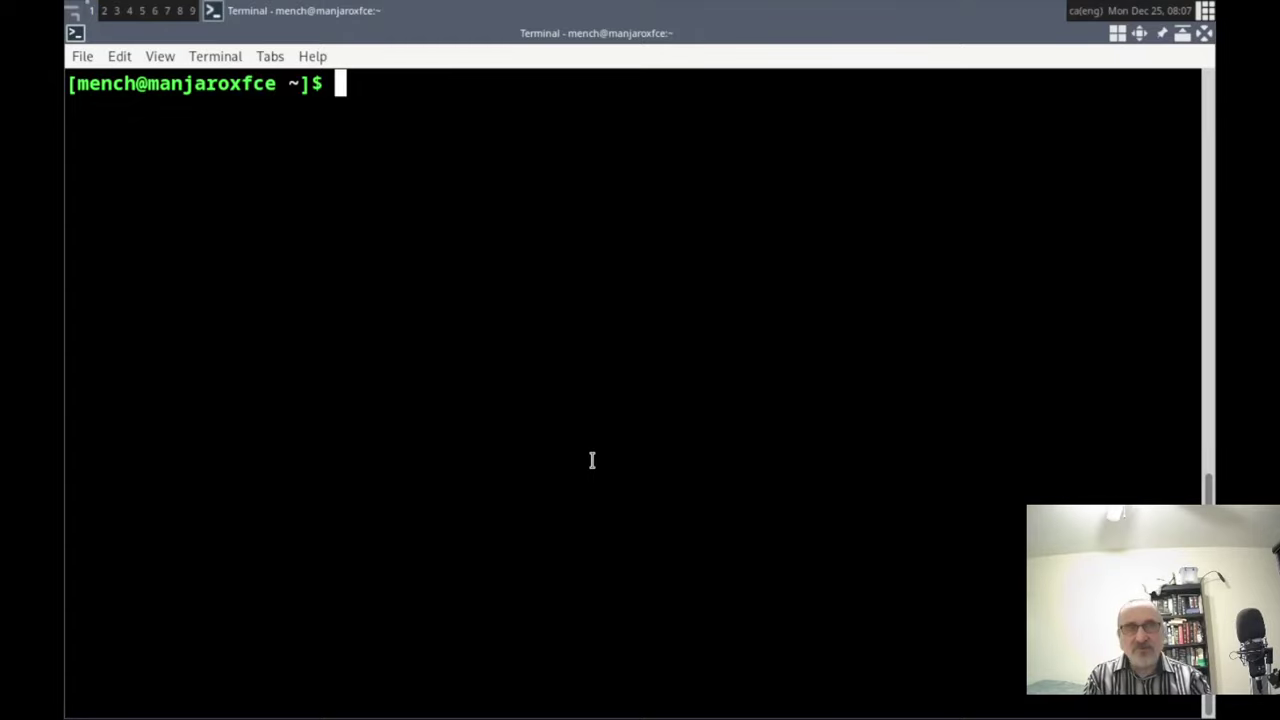
pyautogui.write('git clone')
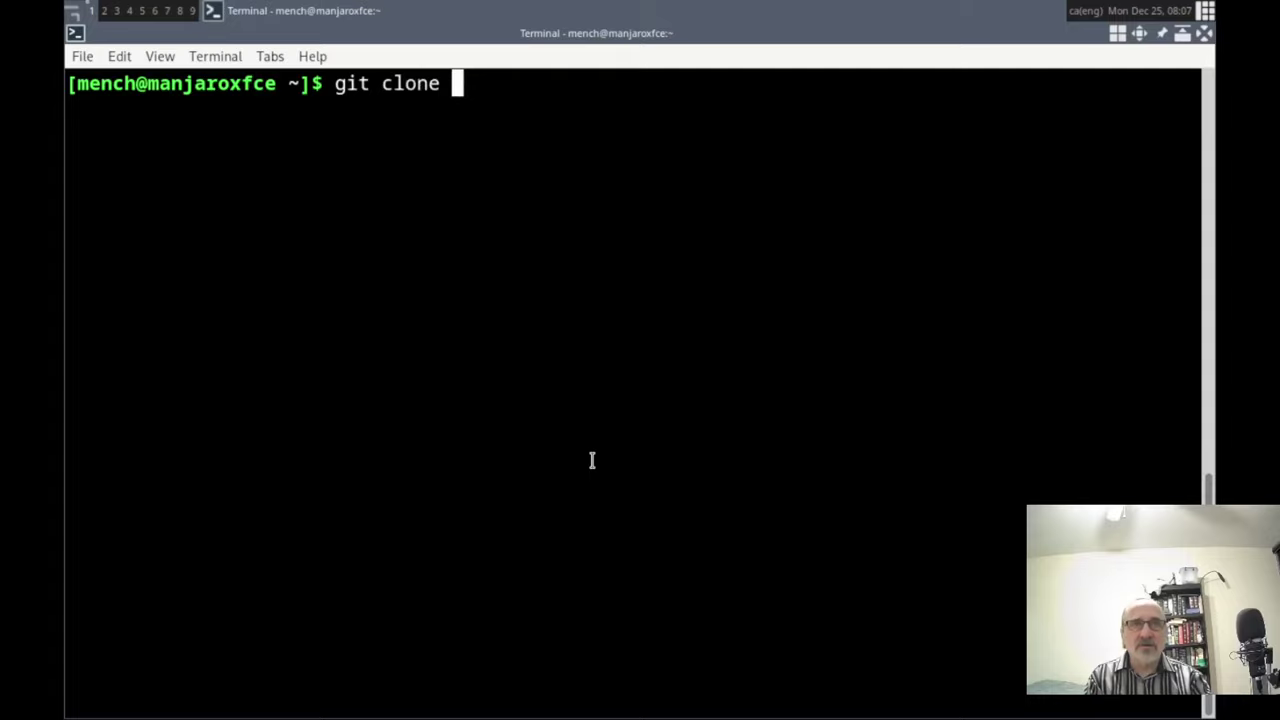
pyautogui.write(' th')
pyautogui.press('BackSpace')
pyautogui.press('BackSpace')
pyautogui.write('ht')
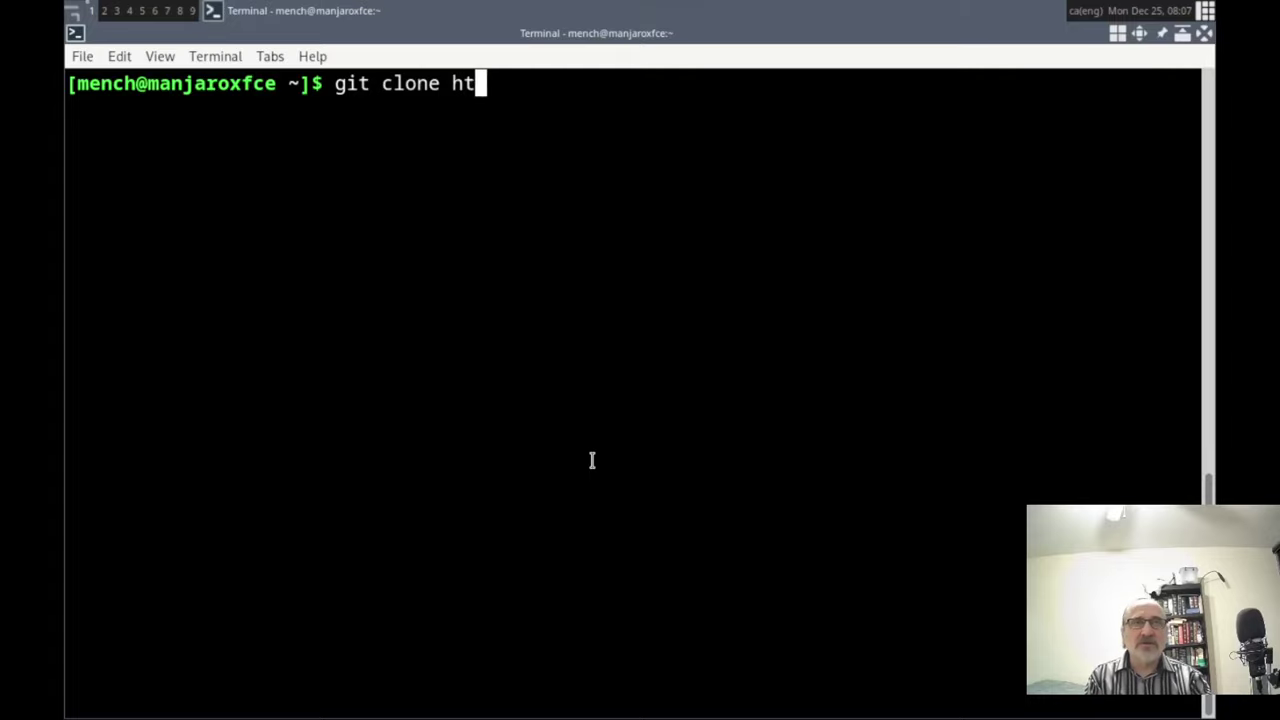
pyautogui.write('tps:')
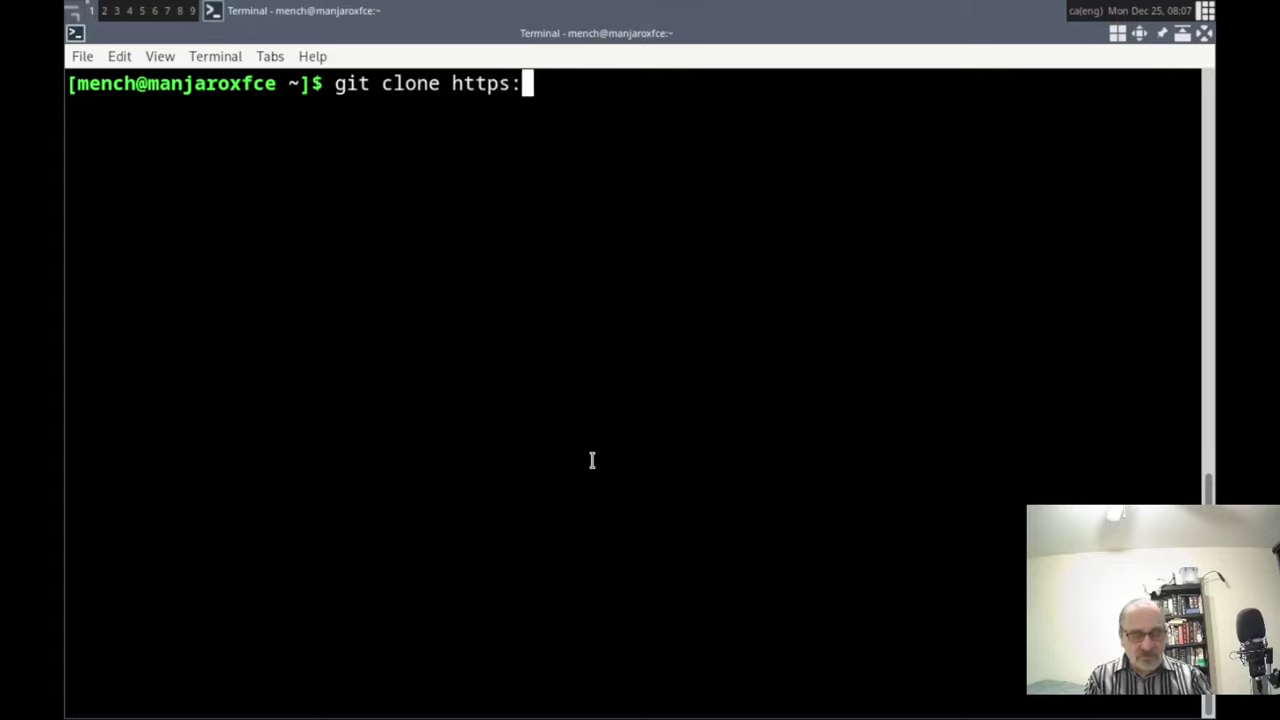
pyautogui.write('//art')
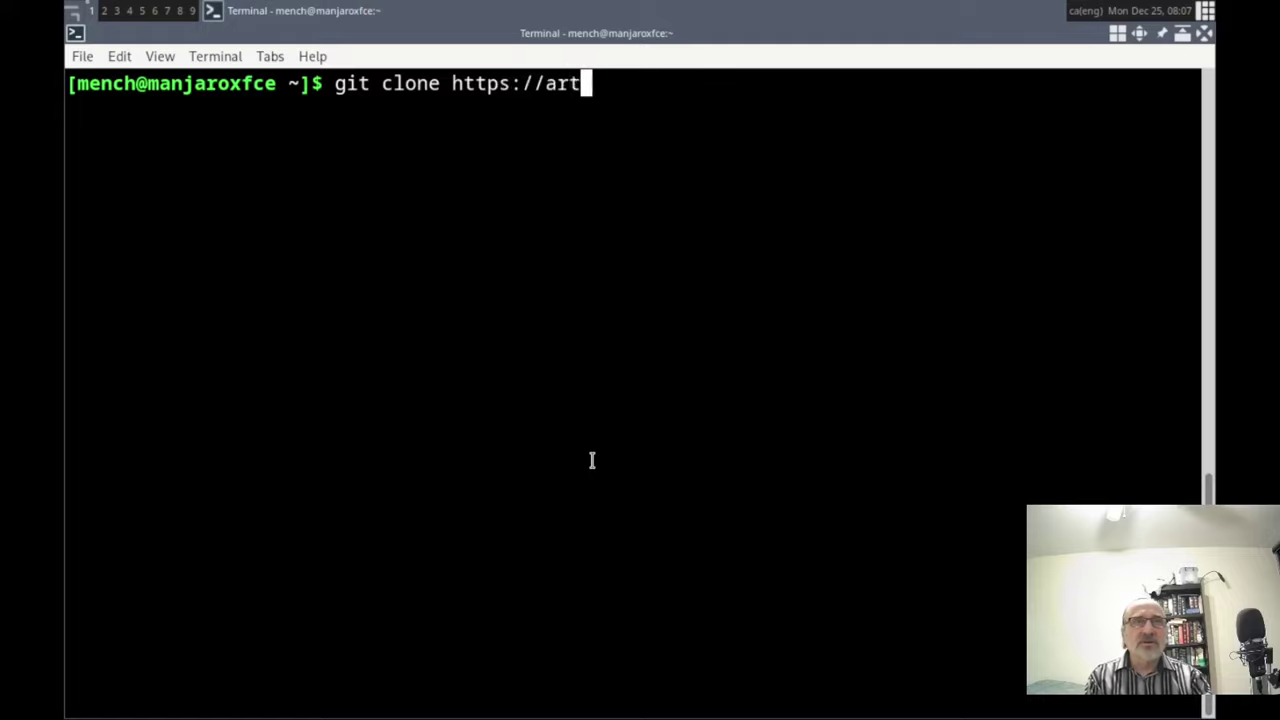
pyautogui.press('BackSpace')
pyautogui.press('BackSpace')
pyautogui.press('BackSpace')
pyautogui.write('gitl')
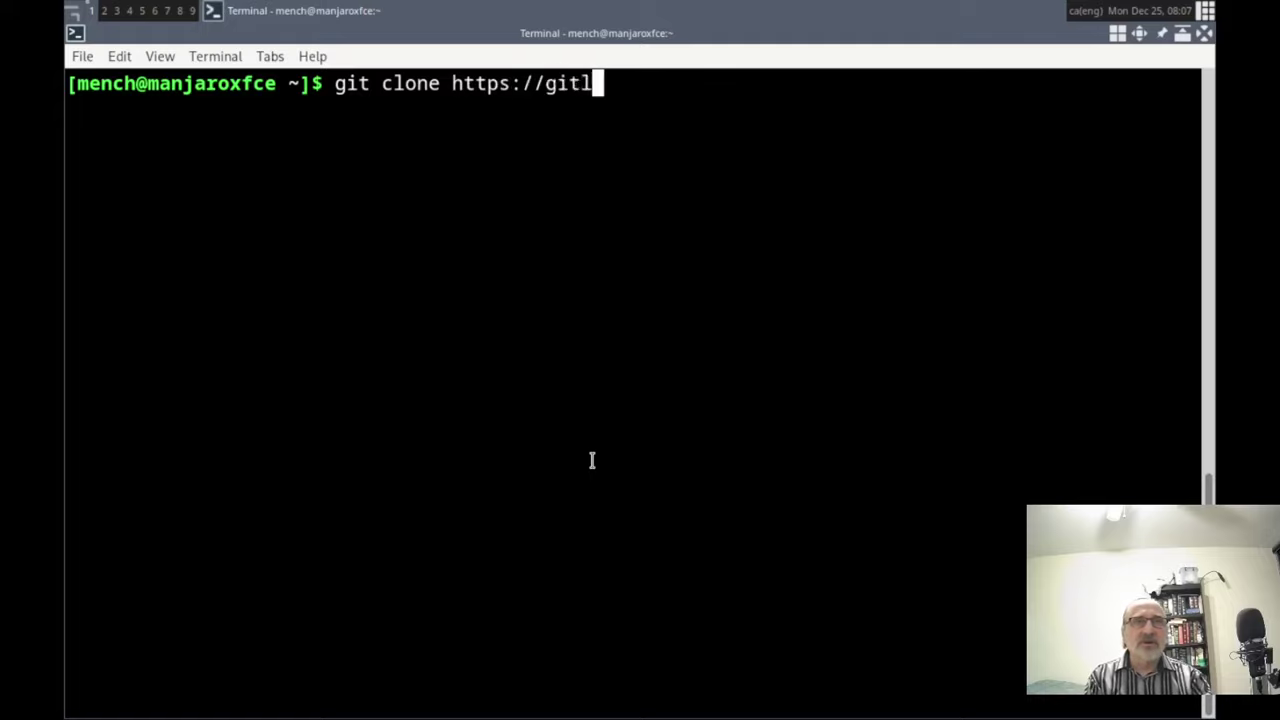
pyautogui.write('ab.com')
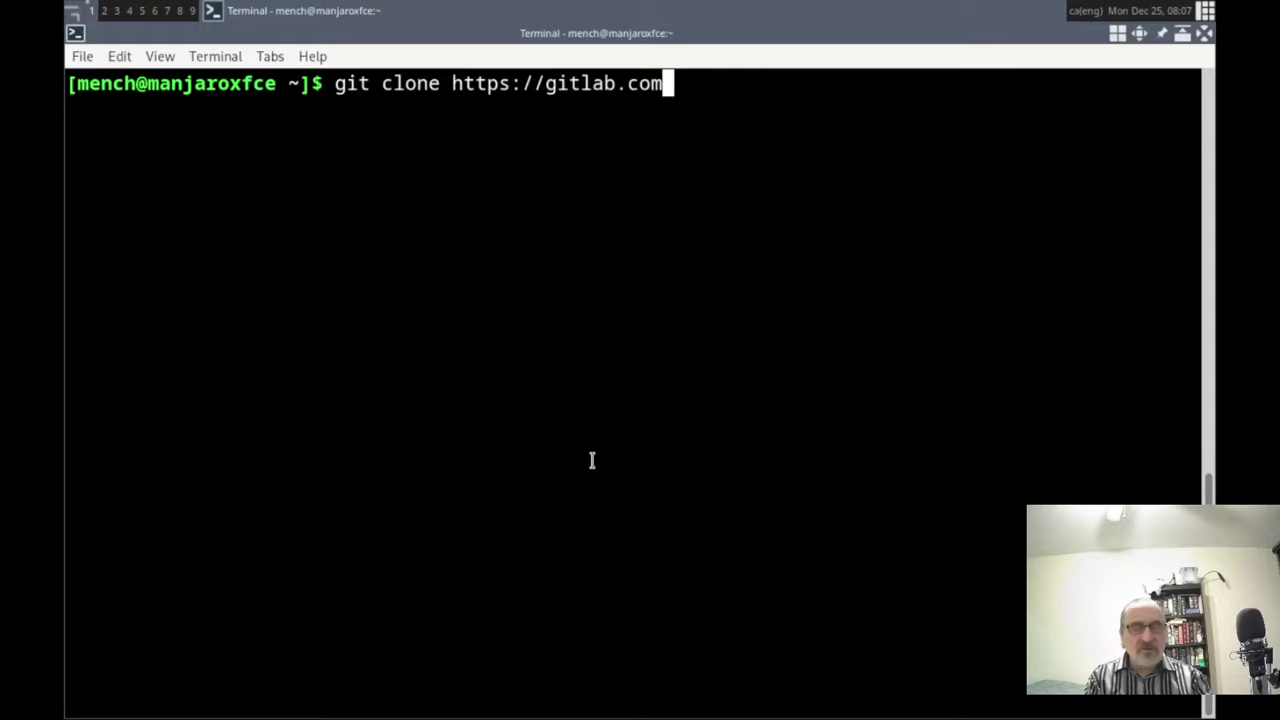
pyautogui.write('/artibus')
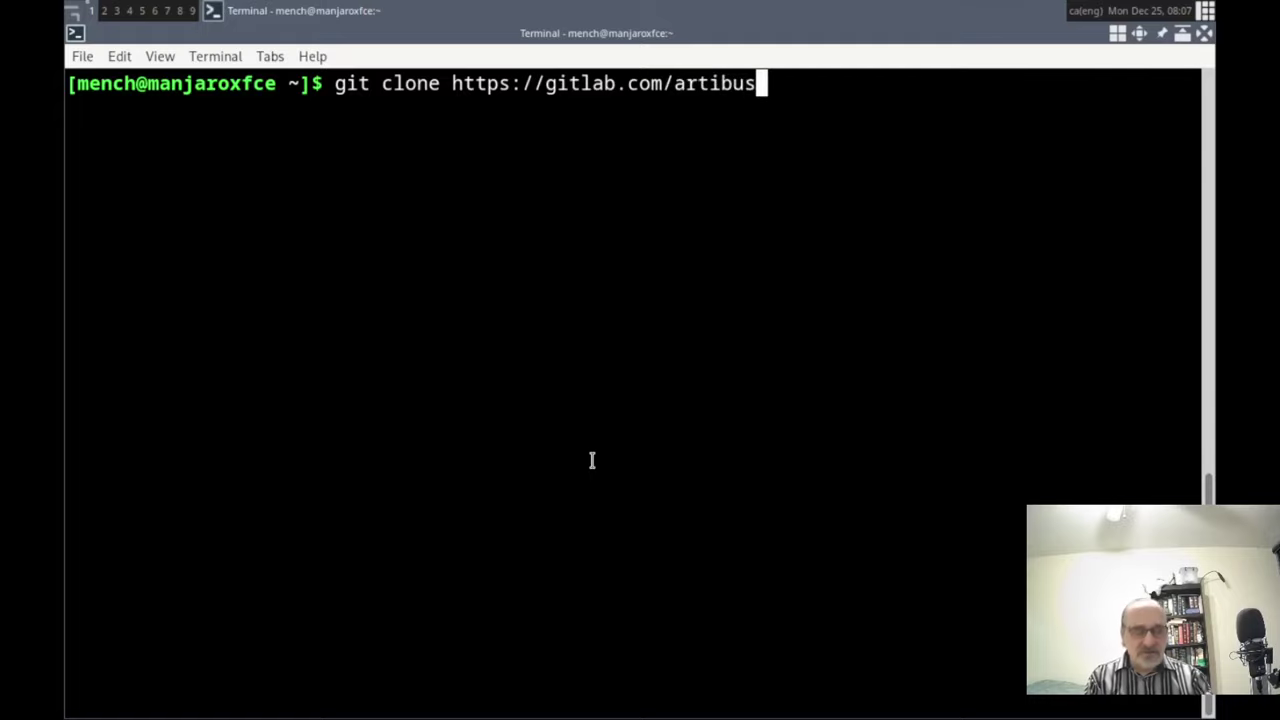
pyautogui.write('1/')
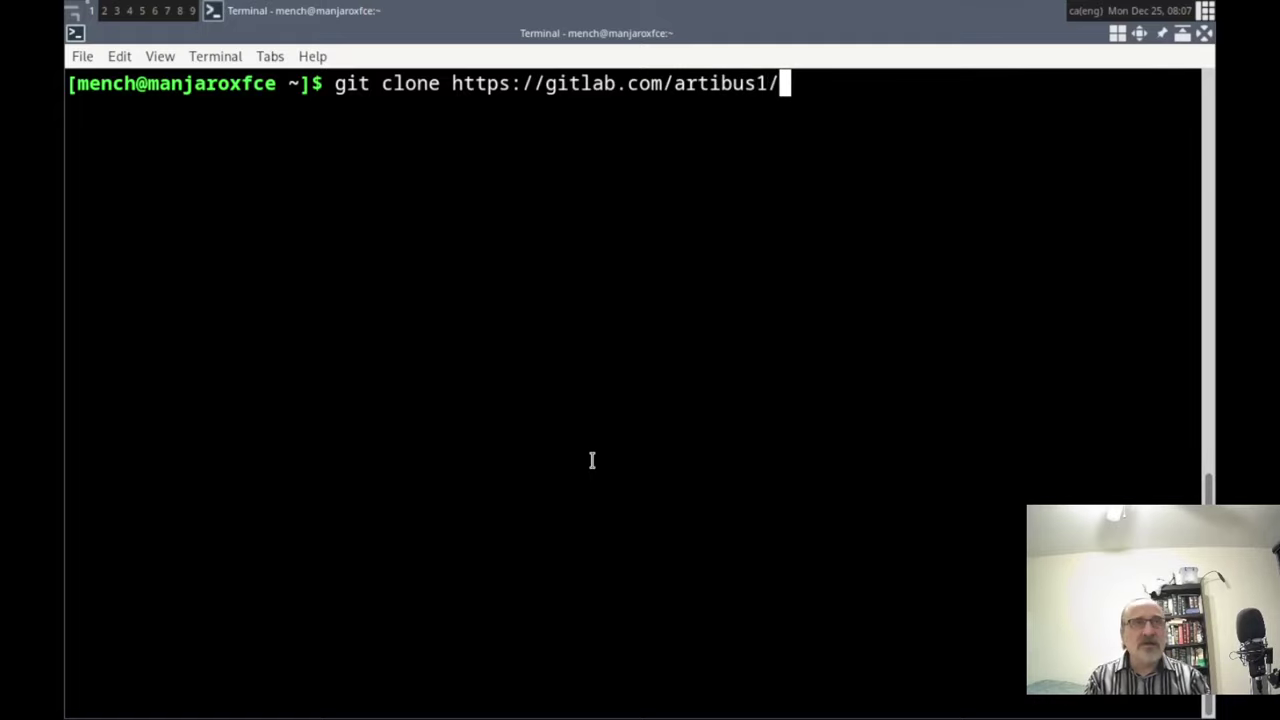
pyautogui.write('mench.git')
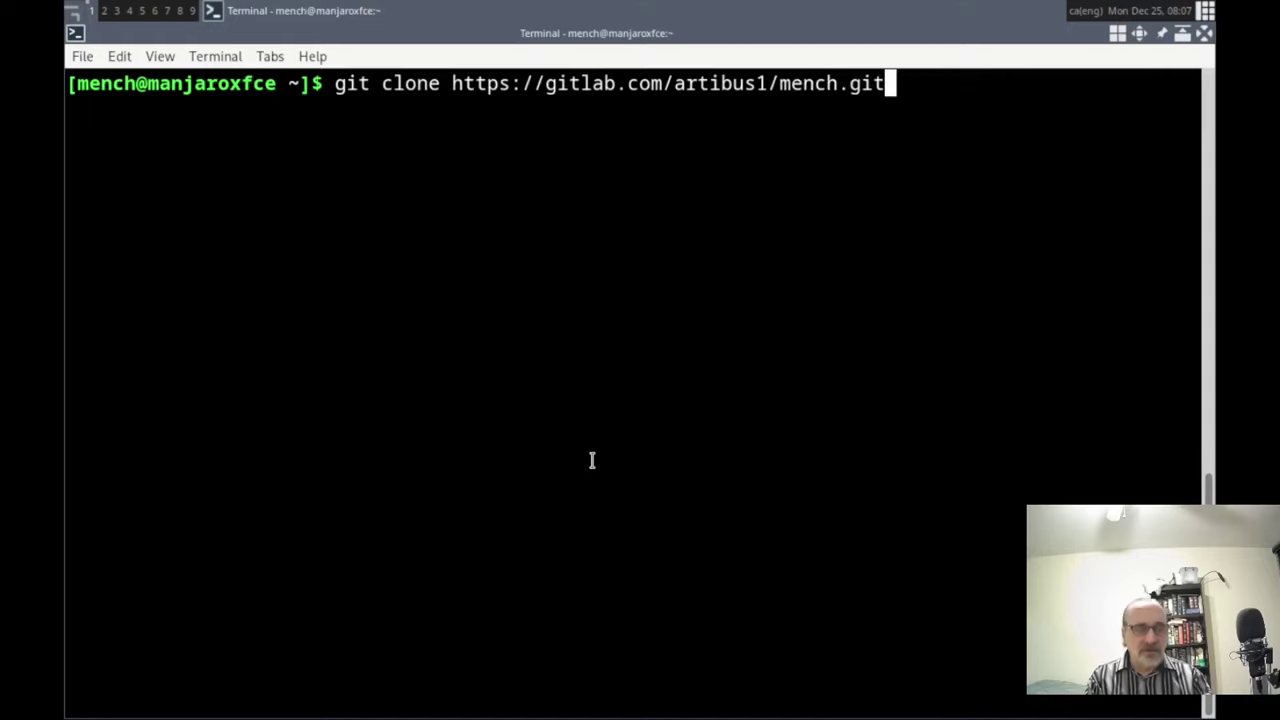
pyautogui.press('Return')
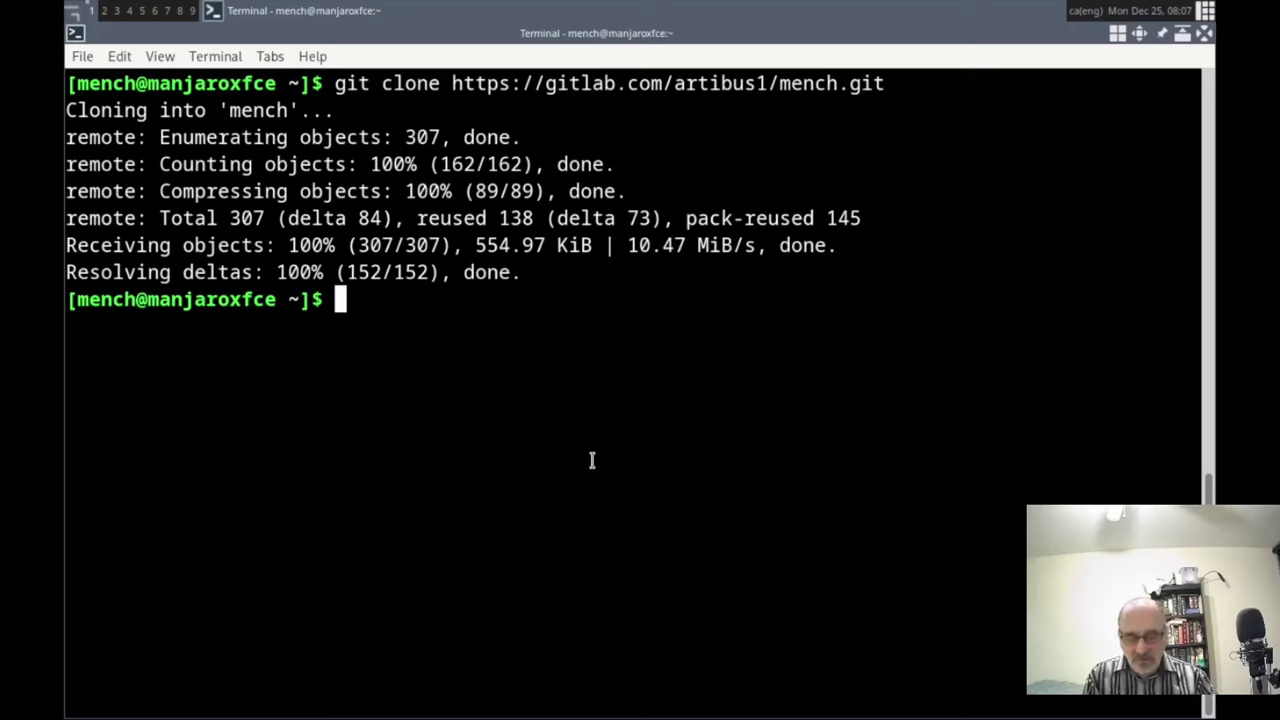
# Enter the cloned mench folder and its arch subfolder, listing the contents of each, and clear the terminal
pyautogui.write('cd mench')
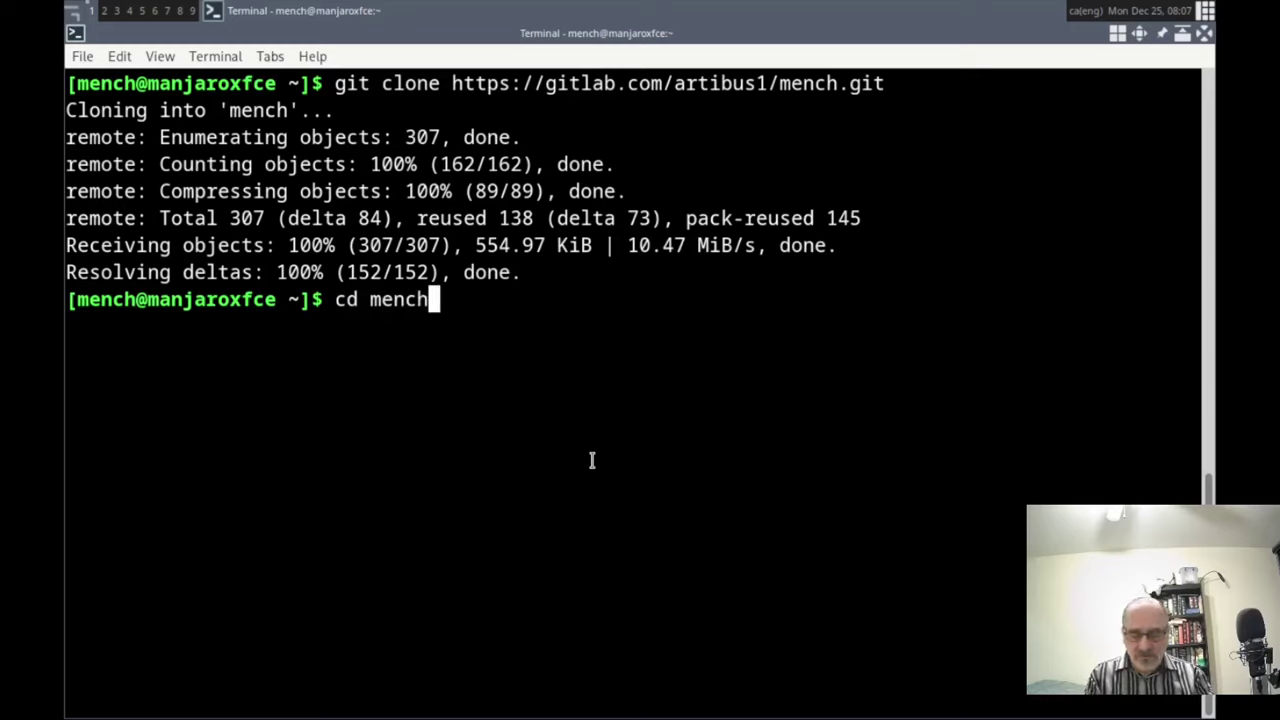
pyautogui.press('Tab')
pyautogui.press('Return')
pyautogui.write('ls')
pyautogui.press('Return')
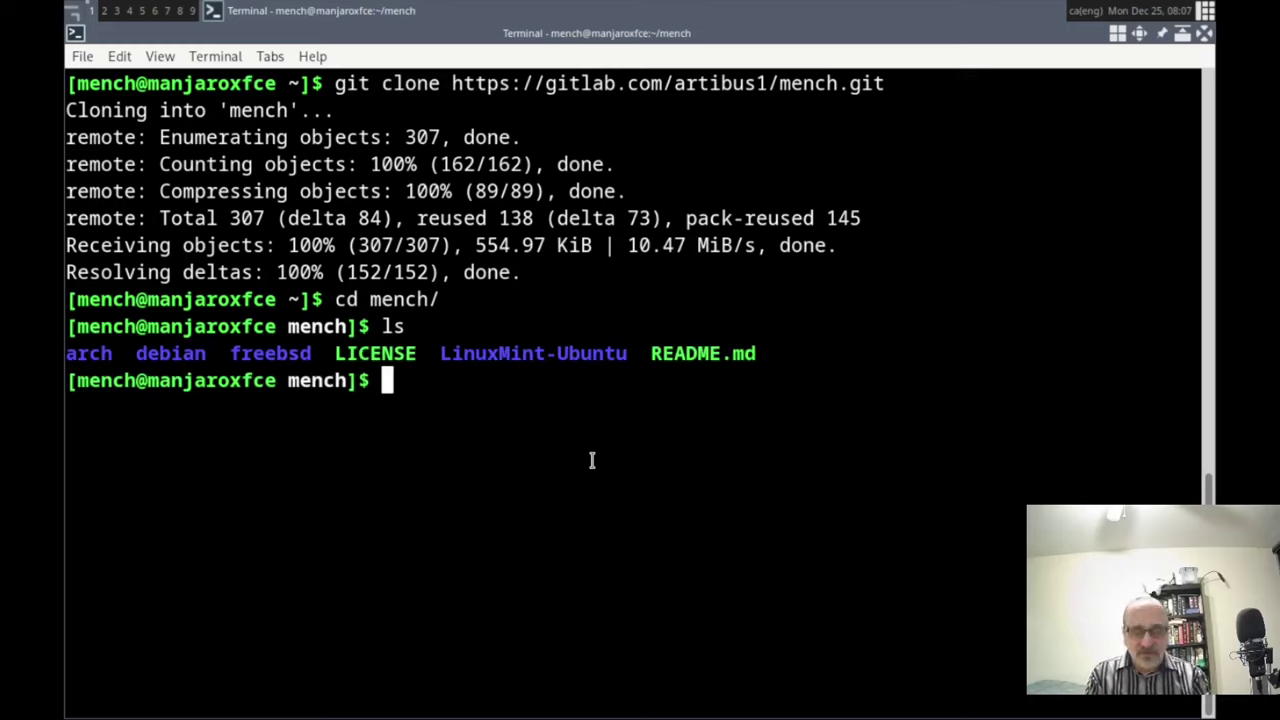
pyautogui.write('cd ar')
pyautogui.press('Tab')
pyautogui.press('Return')
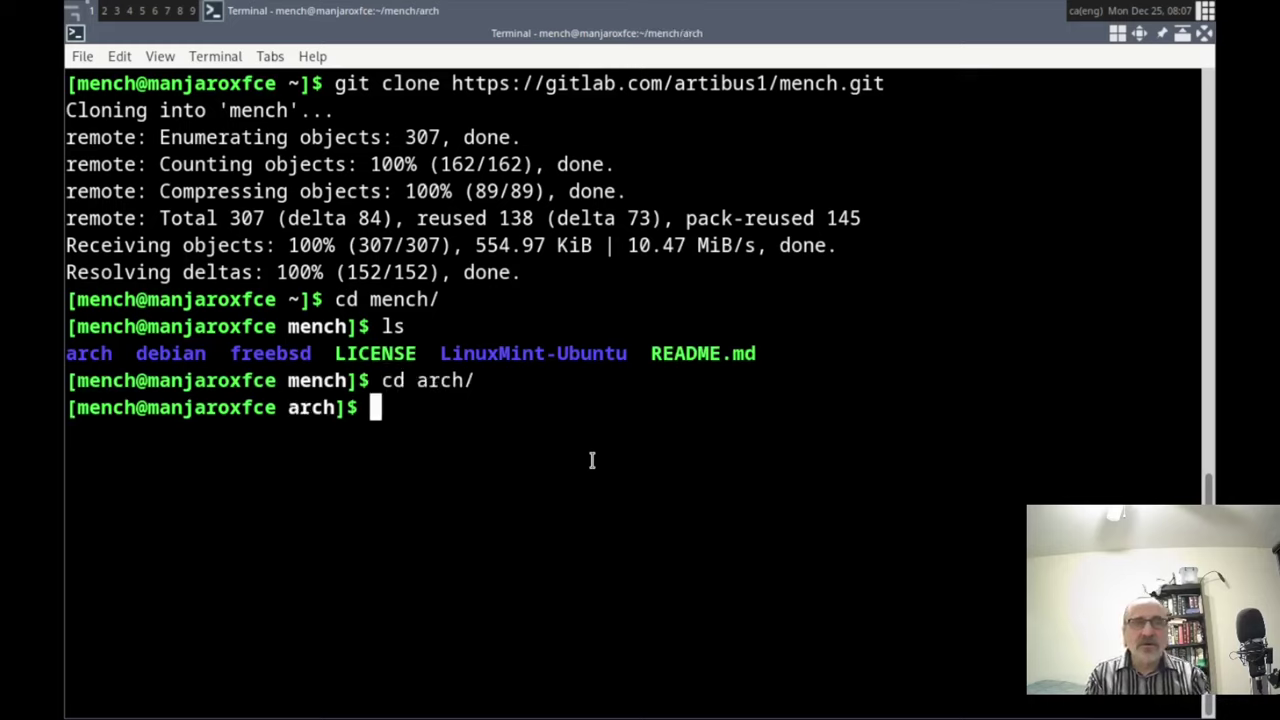
pyautogui.write('ls')
pyautogui.press('Return')
pyautogui.hotkey('ctrl', 'l')
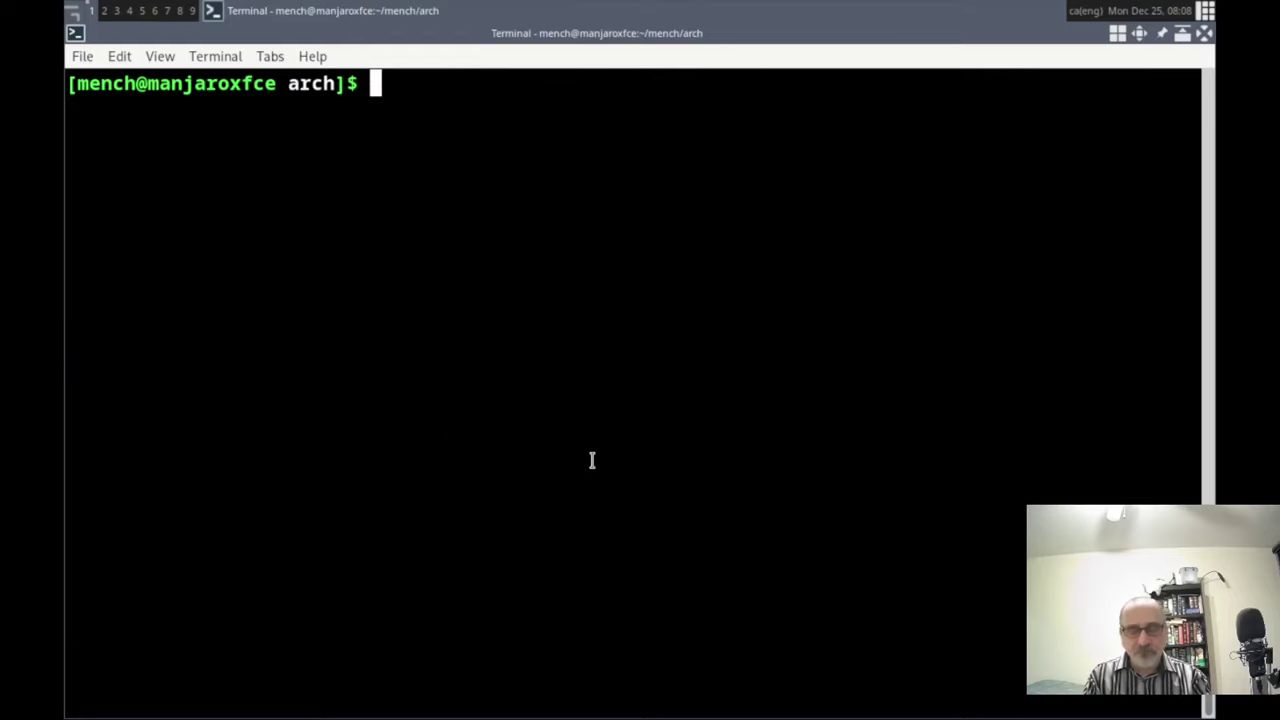
# Open autoapp.sh in vi, review the packages its pacman command installs, and quit the editor
pyautogui.write('vi auto')
pyautogui.press('Tab')
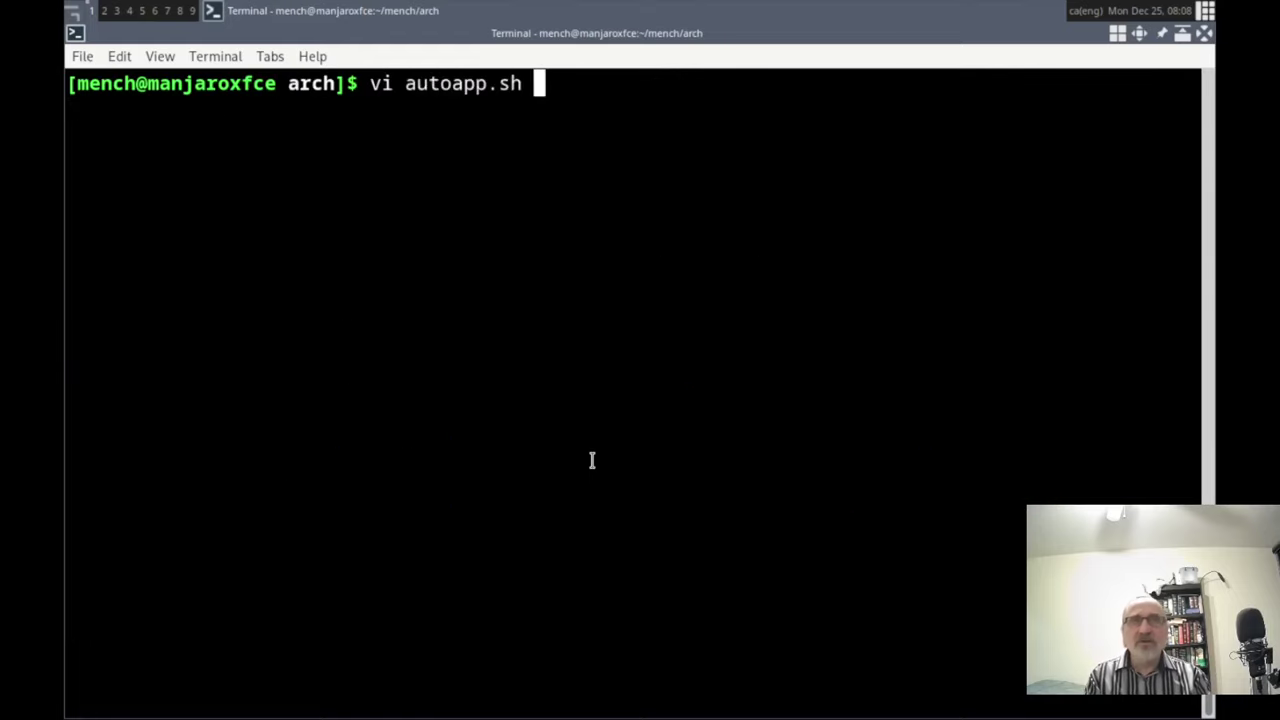
pyautogui.press('Return')
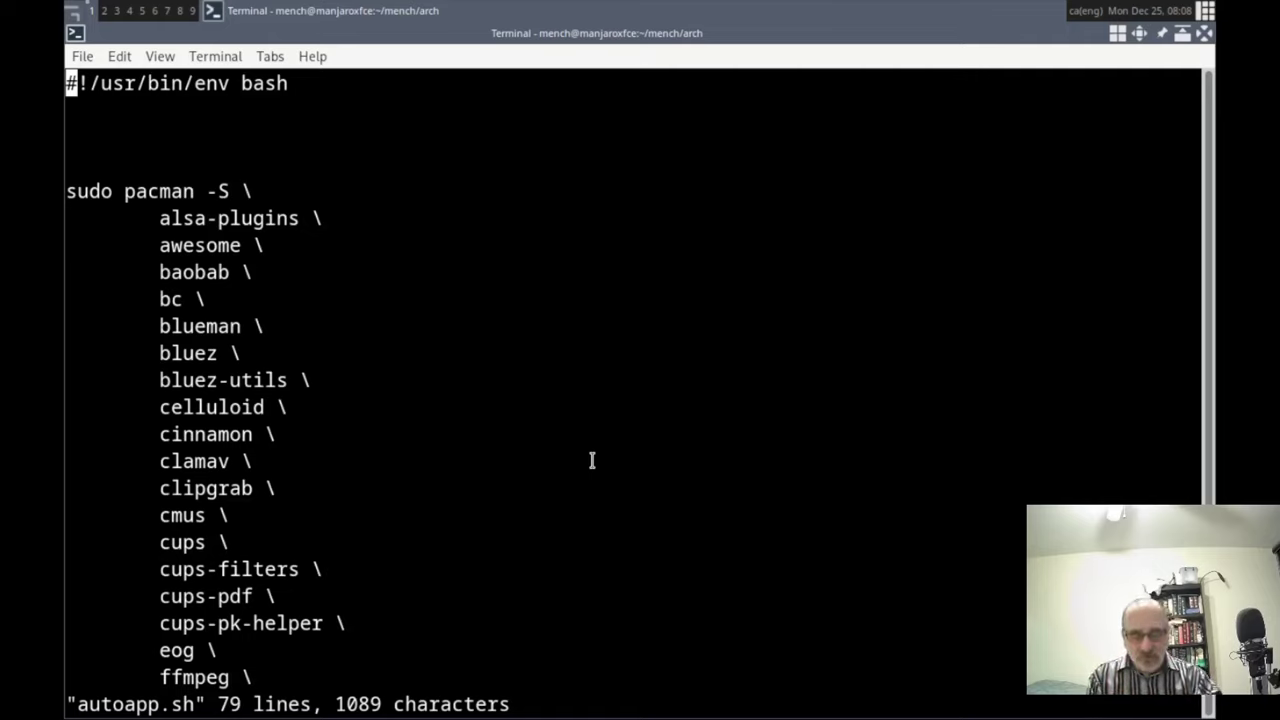
pyautogui.press('j')
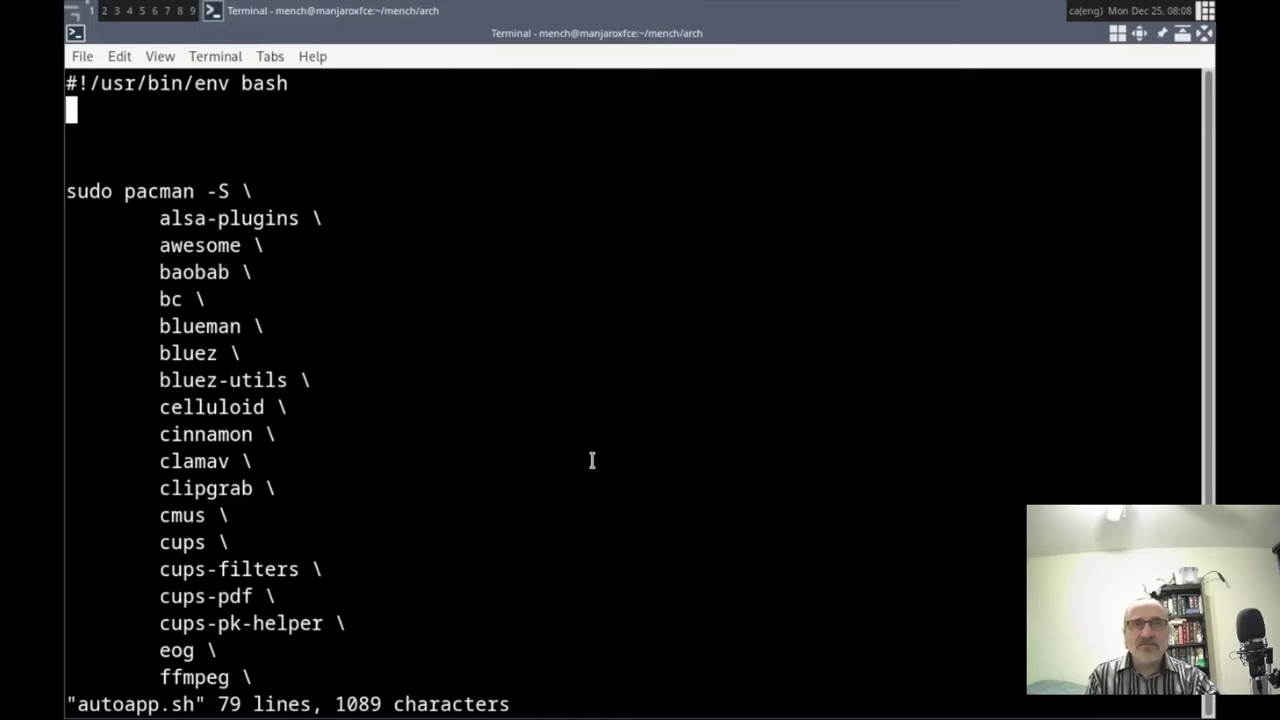
pyautogui.press('j')
pyautogui.press('j')
pyautogui.press('j')
pyautogui.press('j')
pyautogui.press('j')
pyautogui.press('j')
pyautogui.press('j')
pyautogui.press('j')
pyautogui.press('j')
pyautogui.press('j')
pyautogui.press('j')
pyautogui.press('j')
pyautogui.press('j')
pyautogui.press('j')
pyautogui.press('j')
pyautogui.press('j')
pyautogui.press('j')
pyautogui.press('j')
pyautogui.press('j')
pyautogui.press('j')
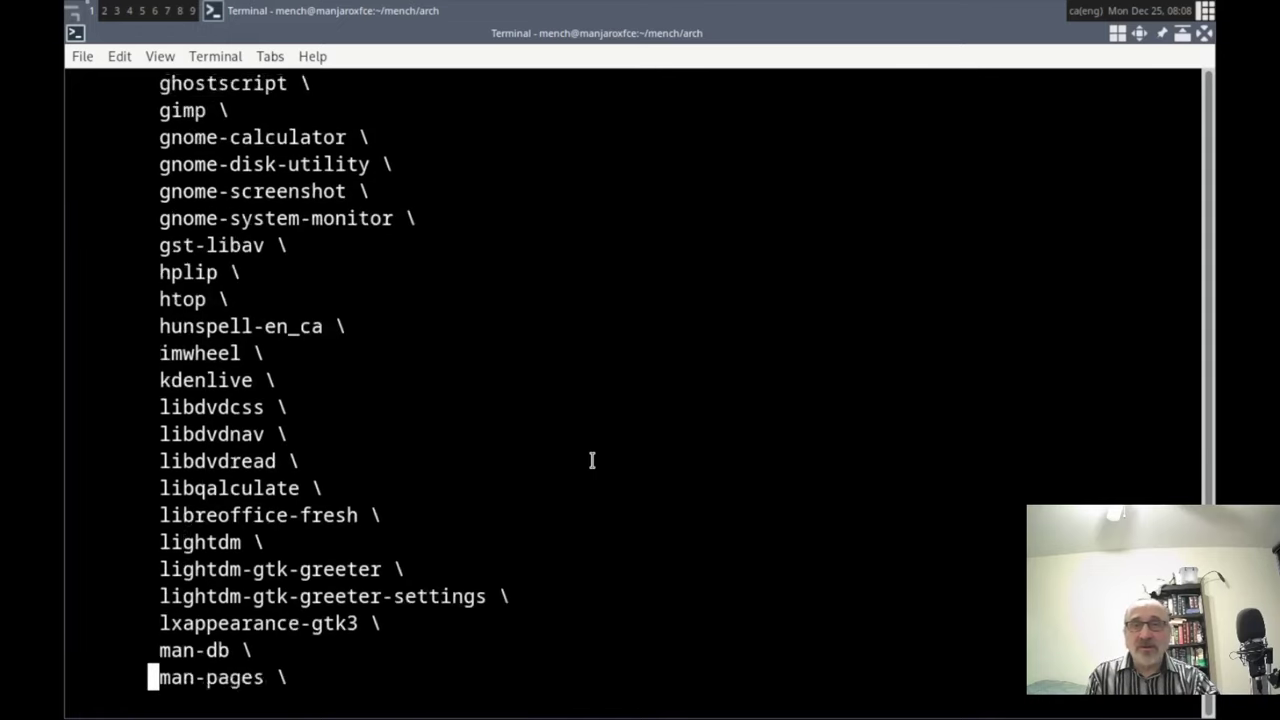
pyautogui.press('j')
pyautogui.press('j')
pyautogui.press('j')
pyautogui.press('j')
pyautogui.press('j')
pyautogui.press('j')
pyautogui.press('j')
pyautogui.press('j')
pyautogui.press('j')
pyautogui.press('j')
pyautogui.press('j')
pyautogui.press('j')
pyautogui.press('j')
pyautogui.press('j')
pyautogui.press('j')
pyautogui.press('j')
pyautogui.press('j')
pyautogui.press('j')
pyautogui.press('j')
pyautogui.press('j')
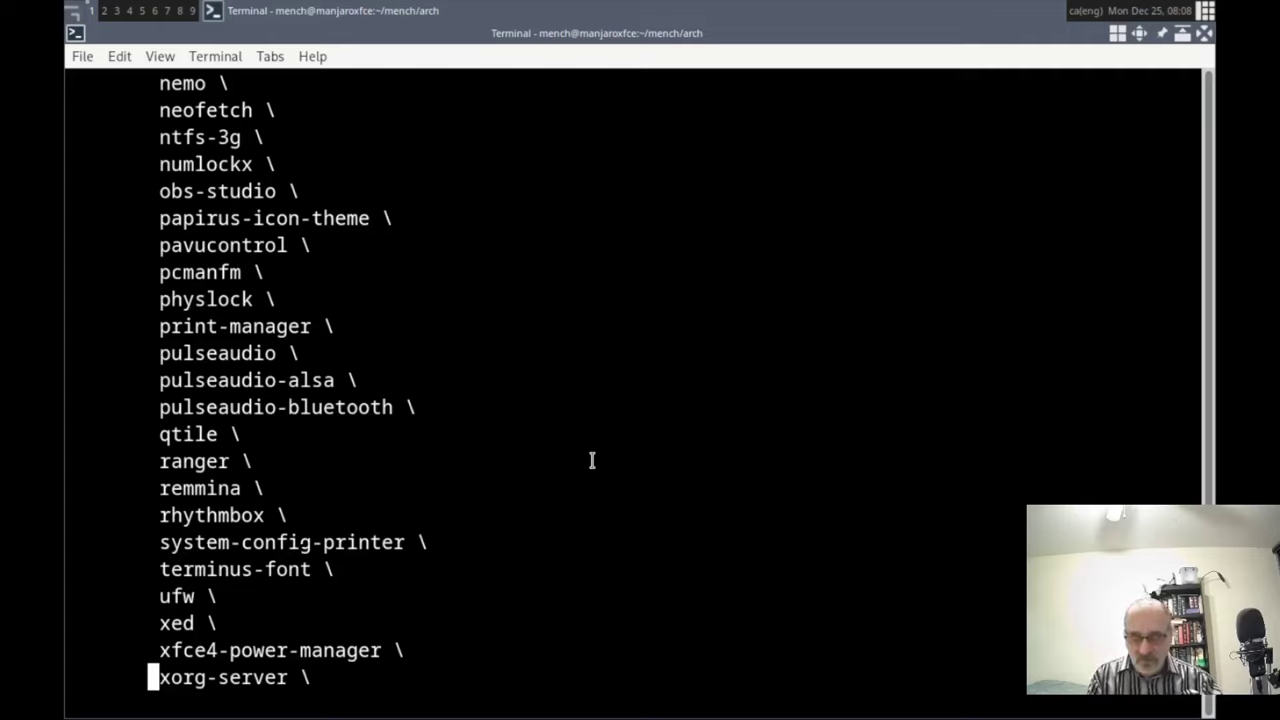
pyautogui.write(':')
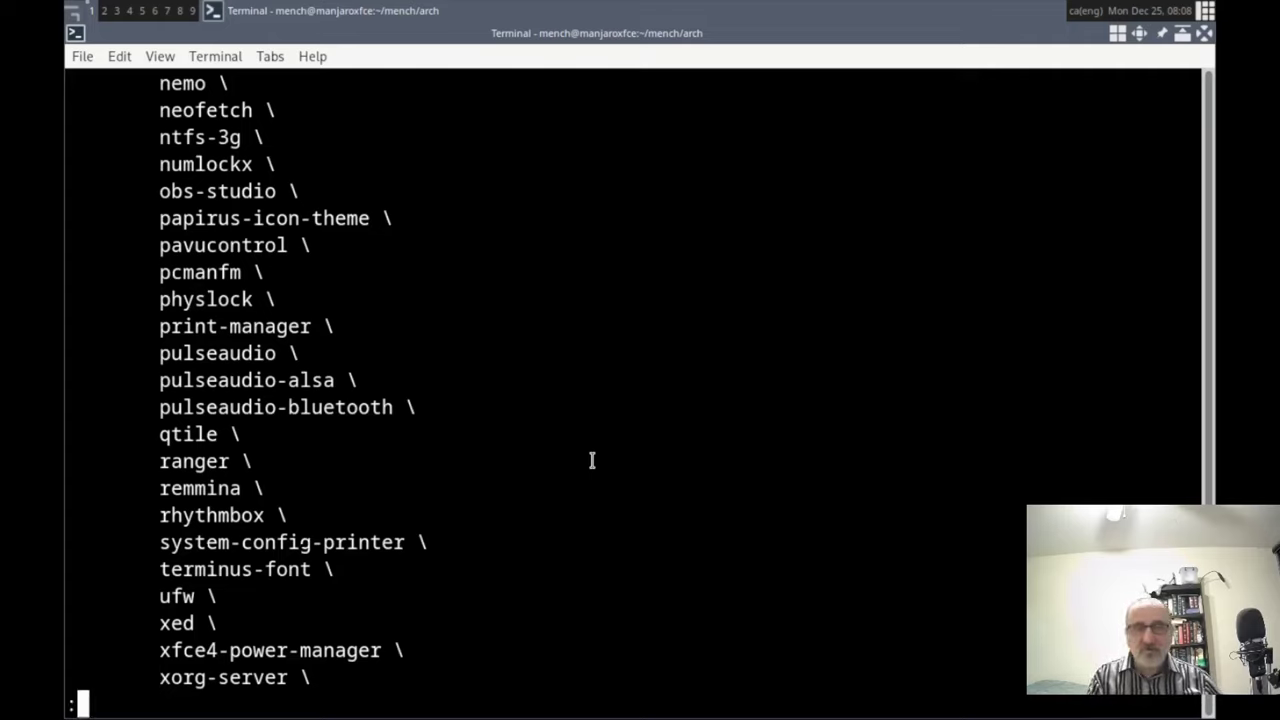
pyautogui.write('q')
pyautogui.press('Return')
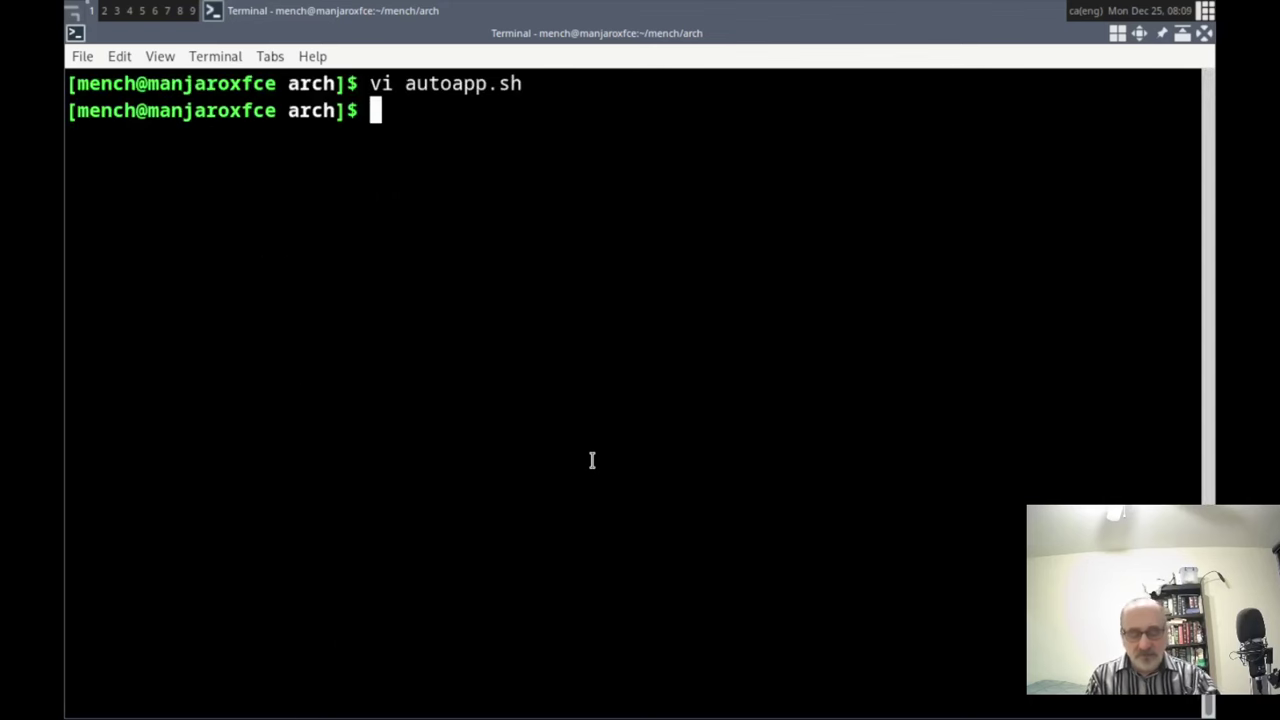
# List the arch folder's files, point out runconfigs.sh by highlighting it, and clear the highlight
pyautogui.write('ls')
pyautogui.press('Return')
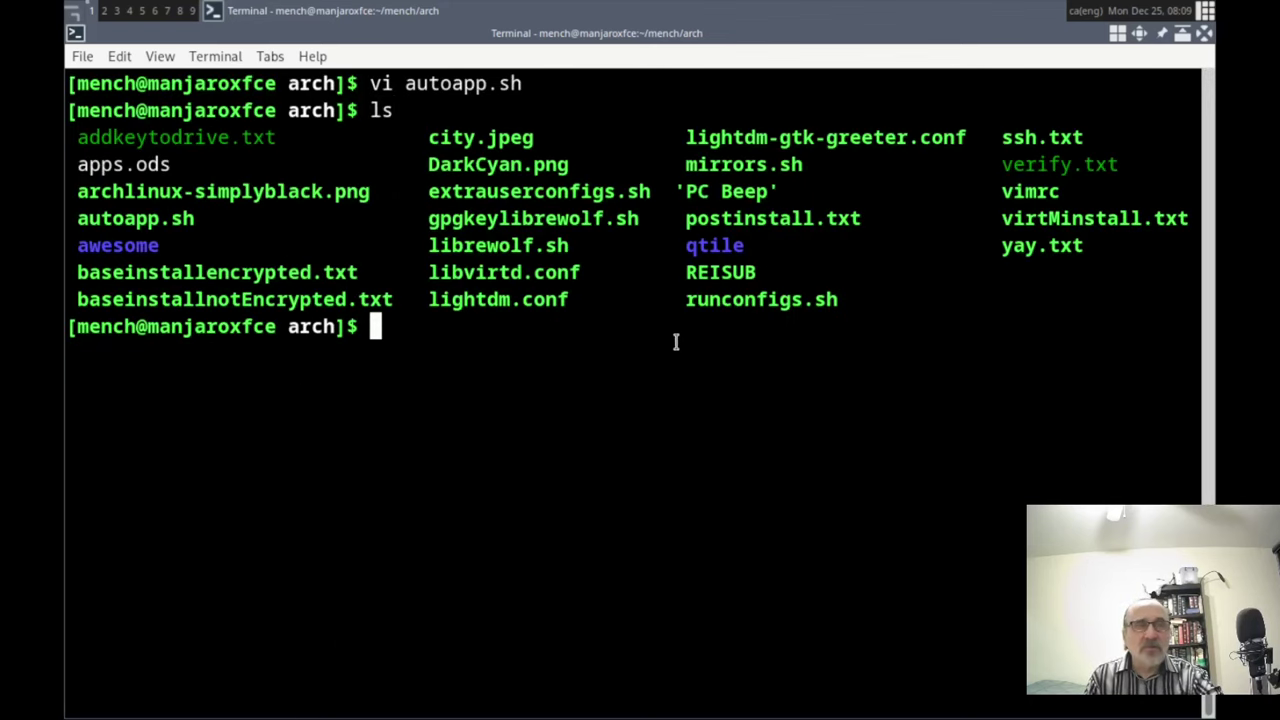
pyautogui.moveTo(677, 300); pyautogui.dragTo(857, 301)
pyautogui.click(706, 355)
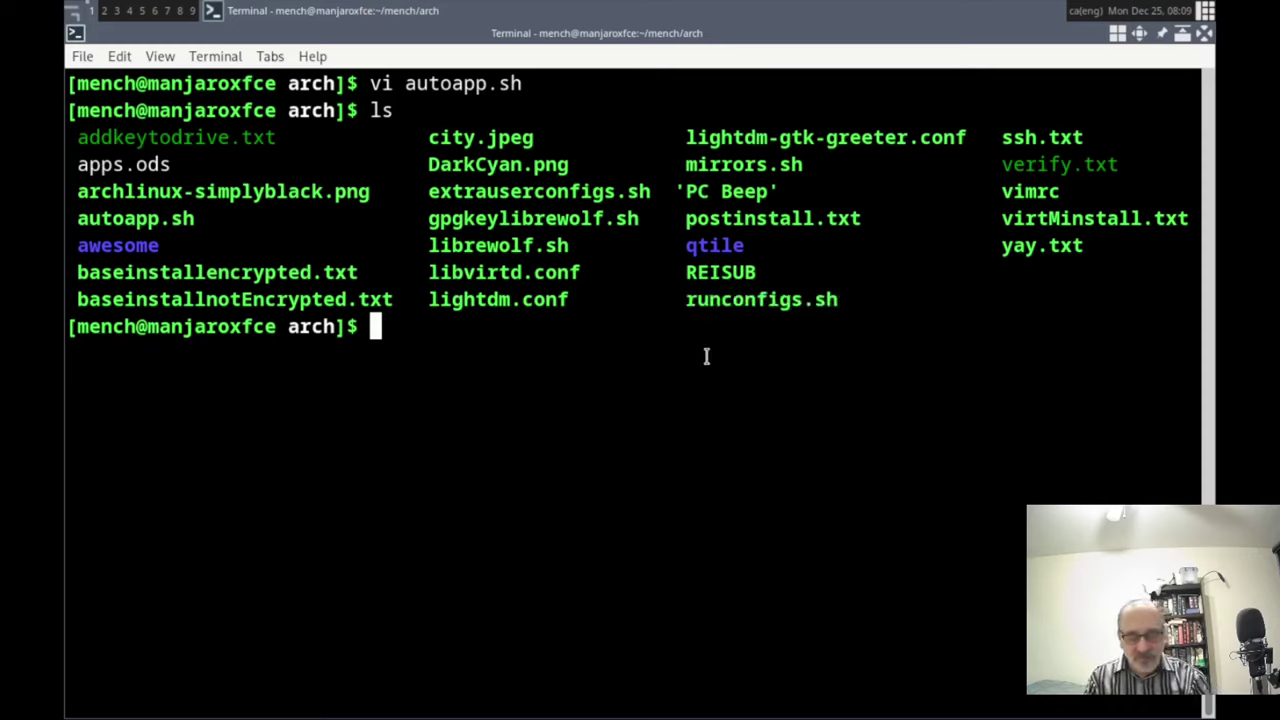
# Open runconfigs.sh in vi and examine its commands for copying configuration files, enabling services and setting up the firewall
pyautogui.write('vi run')
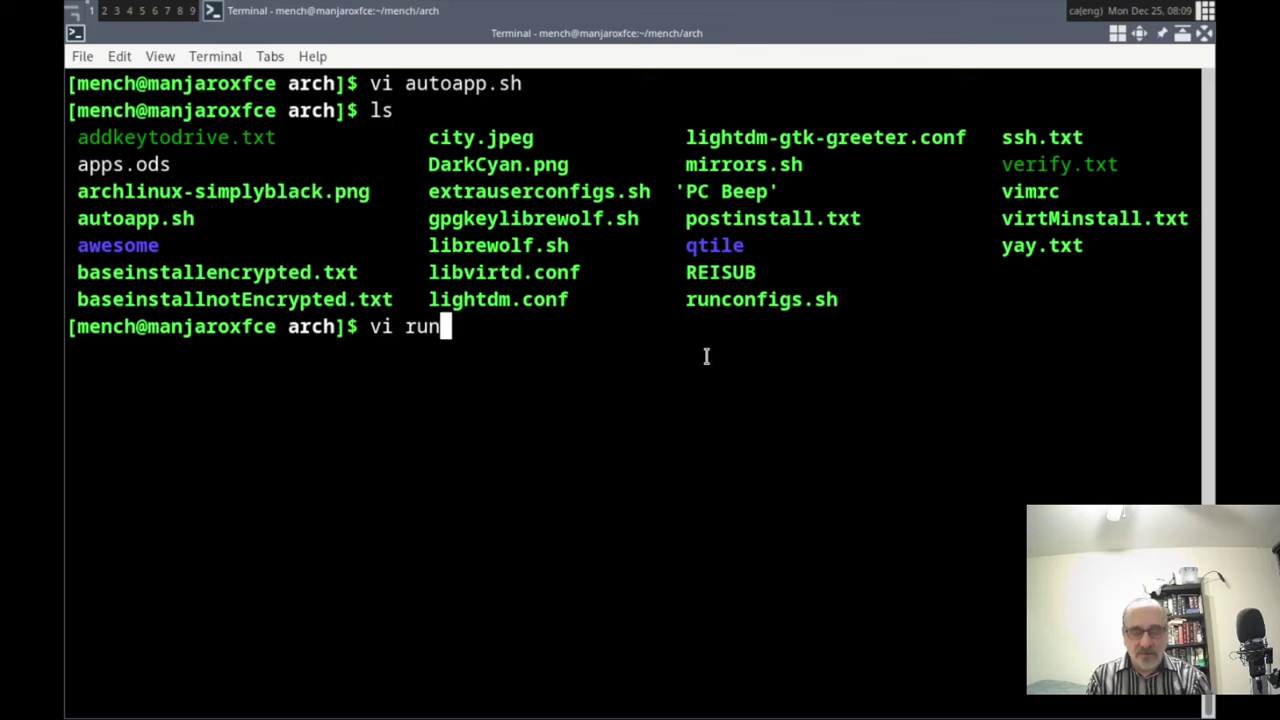
pyautogui.press('Tab')
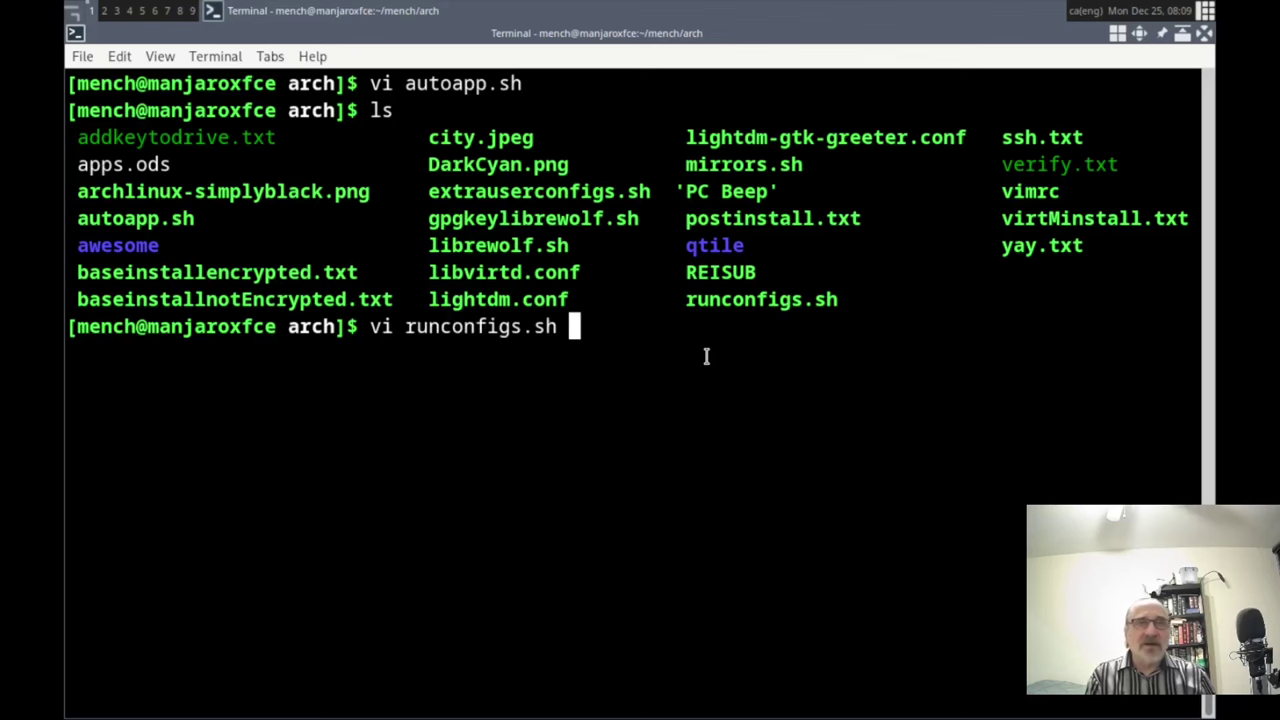
pyautogui.press('Return')
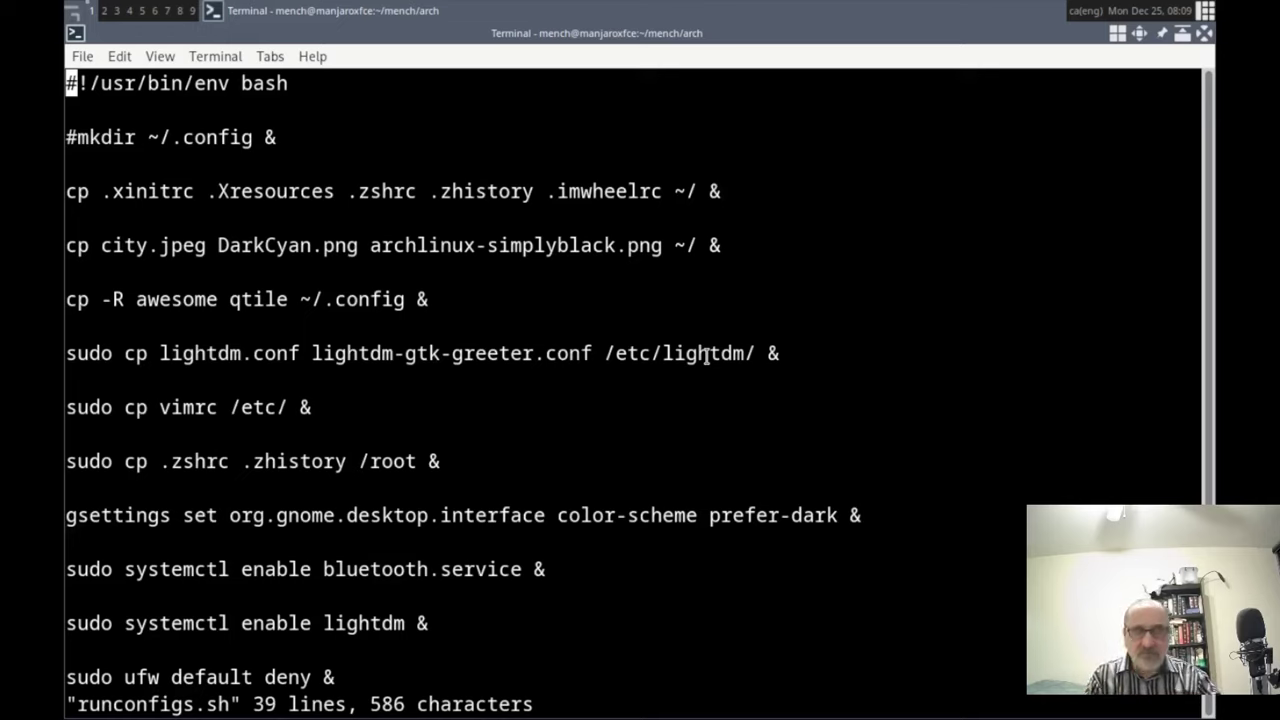
pyautogui.press('j')
pyautogui.press('j')
pyautogui.press('j')
pyautogui.press('j')
pyautogui.press('j')
pyautogui.press('j')
pyautogui.press('j')
pyautogui.press('j')
pyautogui.press('j')
pyautogui.press('j')
pyautogui.press('j')
pyautogui.press('j')
pyautogui.press('j')
pyautogui.press('j')
pyautogui.press('j')
pyautogui.press('j')
pyautogui.press('j')
pyautogui.press('j')
pyautogui.press('j')
pyautogui.press('j')
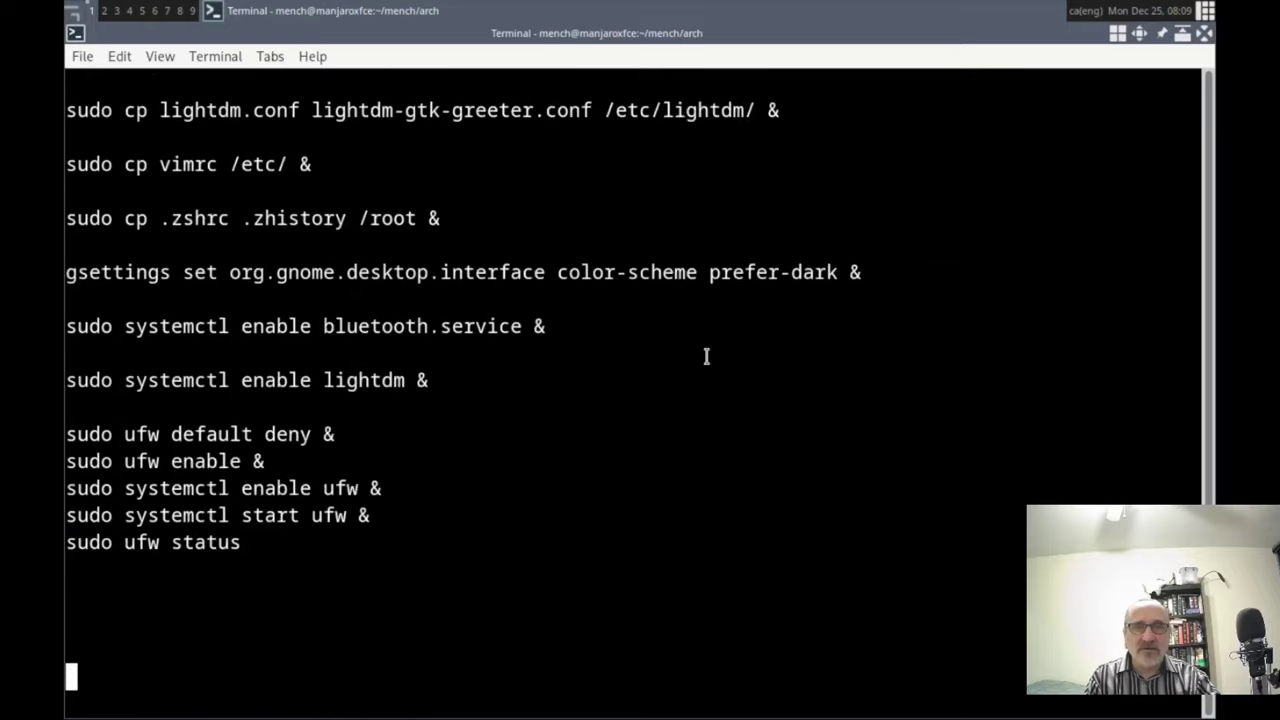
pyautogui.press('k')
pyautogui.press('k')
pyautogui.press('k')
pyautogui.press('k')
pyautogui.press('k')
pyautogui.press('k')
pyautogui.press('k')
pyautogui.press('k')
pyautogui.press('k')
pyautogui.press('k')
pyautogui.press('k')
pyautogui.press('k')
pyautogui.press('k')
pyautogui.press('k')
pyautogui.press('k')
pyautogui.press('k')
pyautogui.press('k')
pyautogui.press('k')
pyautogui.press('k')
pyautogui.press('k')
pyautogui.press('k')
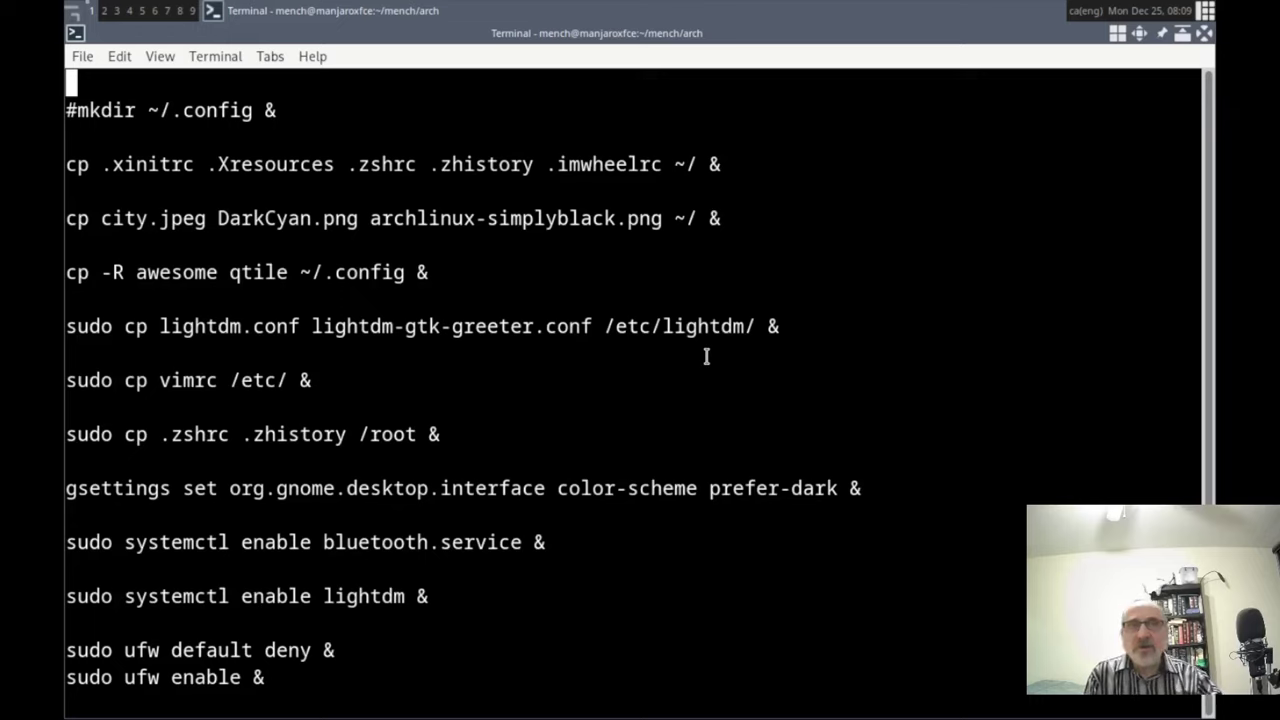
pyautogui.press('j')
pyautogui.press('j')
pyautogui.press('j')
pyautogui.press('j')
pyautogui.press('j')
pyautogui.press('j')
pyautogui.press('j')
pyautogui.press('j')
pyautogui.press('j')
pyautogui.press('j')
pyautogui.press('j')
pyautogui.press('j')
pyautogui.press('j')
pyautogui.press('j')
pyautogui.press('j')
pyautogui.press('j')
pyautogui.press('j')
pyautogui.press('j')
pyautogui.press('j')
pyautogui.press('j')
pyautogui.press('j')
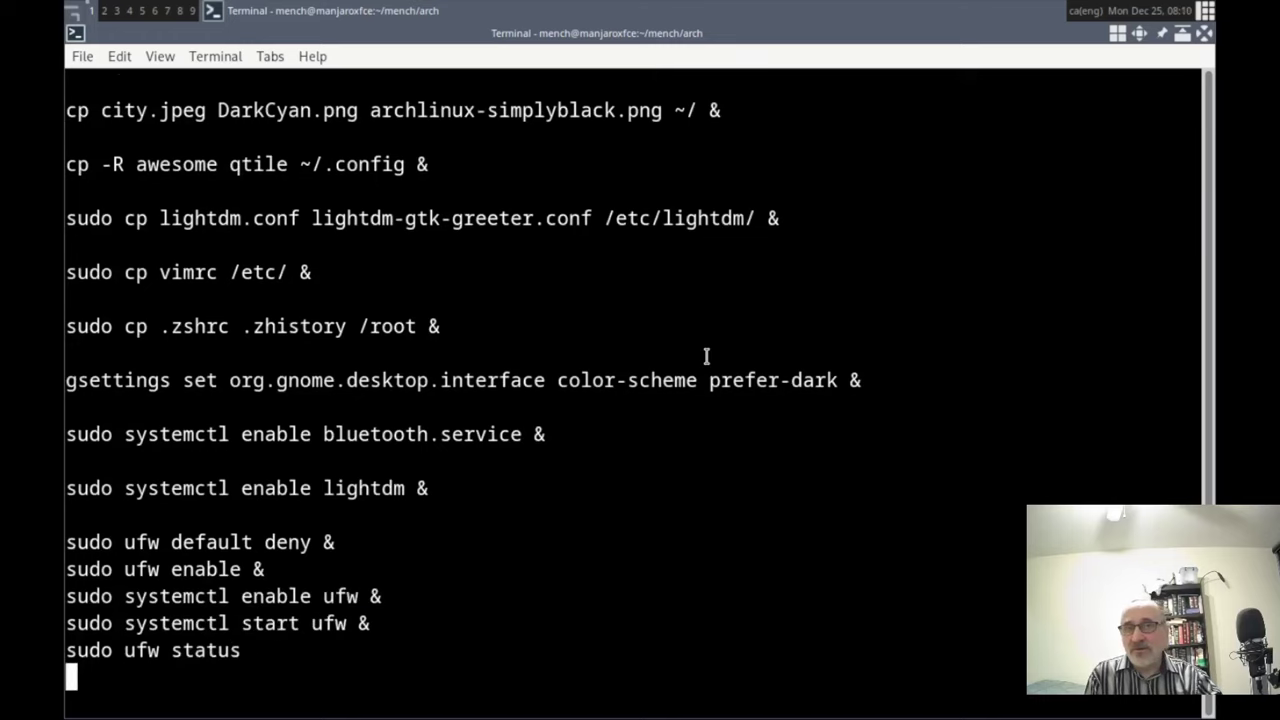
pyautogui.press('k')
pyautogui.press('k')
pyautogui.press('k')
pyautogui.press('k')
pyautogui.press('k')
pyautogui.press('k')
pyautogui.press('k')
pyautogui.press('k')
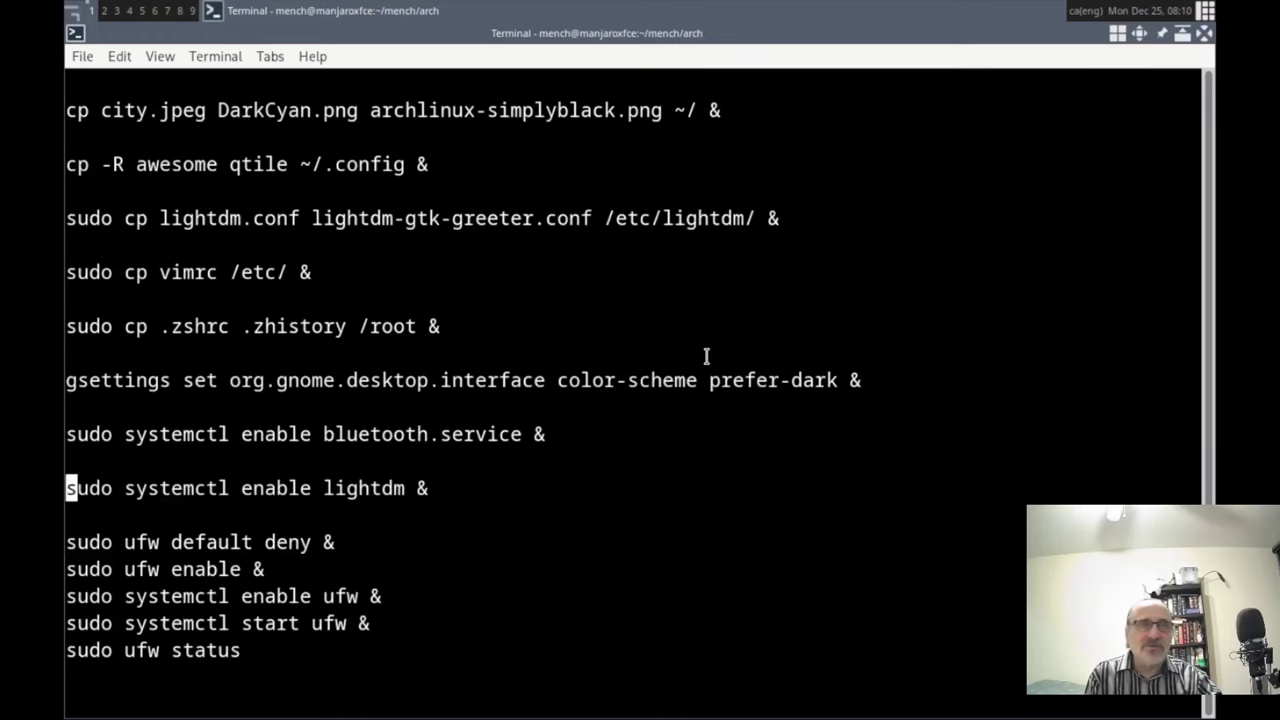
# Review runconfigs.sh back up to its file-copying commands and quit vi
pyautogui.press('k')
pyautogui.press('k')
pyautogui.press('k')
pyautogui.press('k')
pyautogui.press('k')
pyautogui.press('k')
pyautogui.press('k')
pyautogui.press('k')
pyautogui.press('k')
pyautogui.press('k')
pyautogui.press('k')
pyautogui.press('k')
pyautogui.press('k')
pyautogui.press('k')
pyautogui.press('k')
pyautogui.press('k')
pyautogui.press('k')
pyautogui.press('k')
pyautogui.press('k')
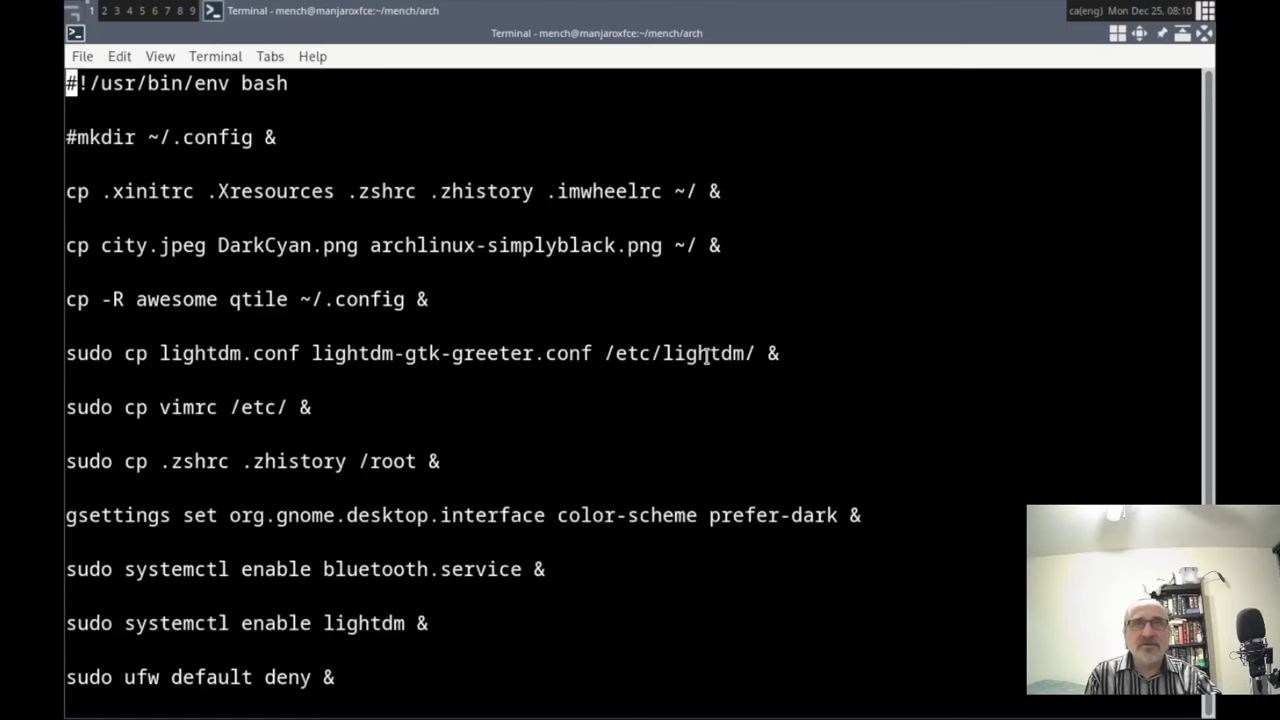
pyautogui.press('j')
pyautogui.press('j')
pyautogui.press('j')
pyautogui.press('j')
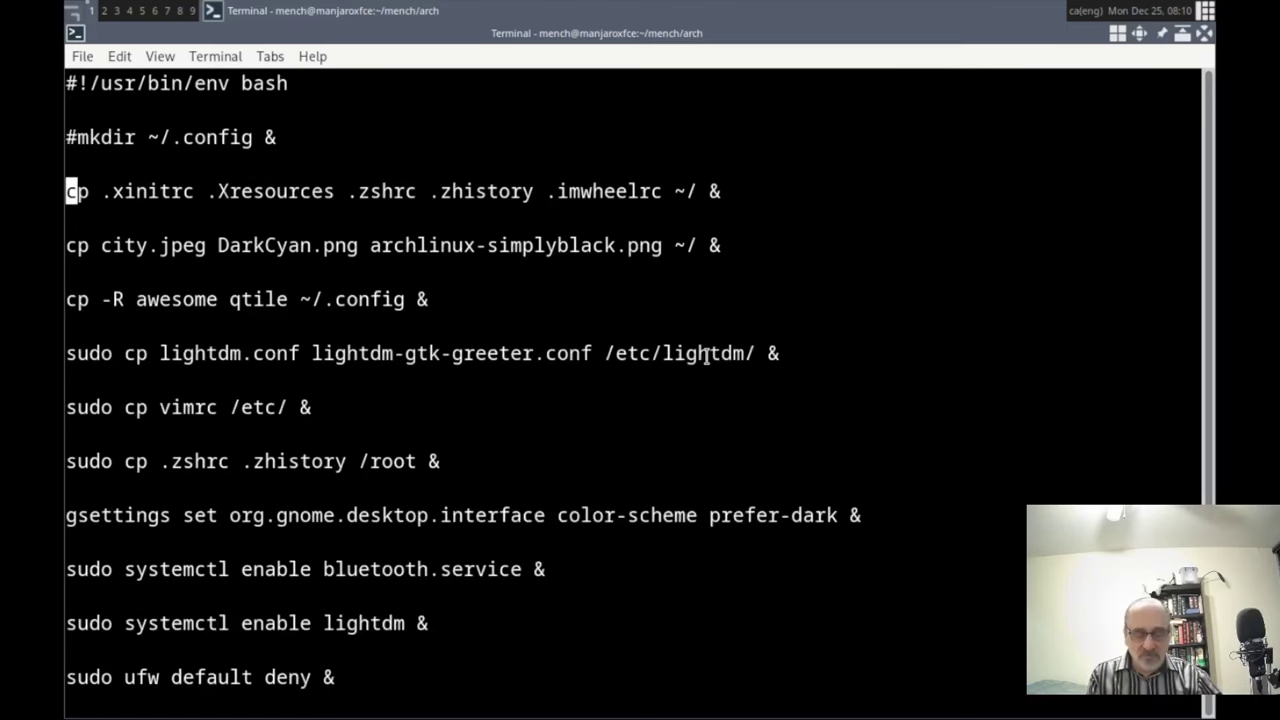
pyautogui.write(':q')
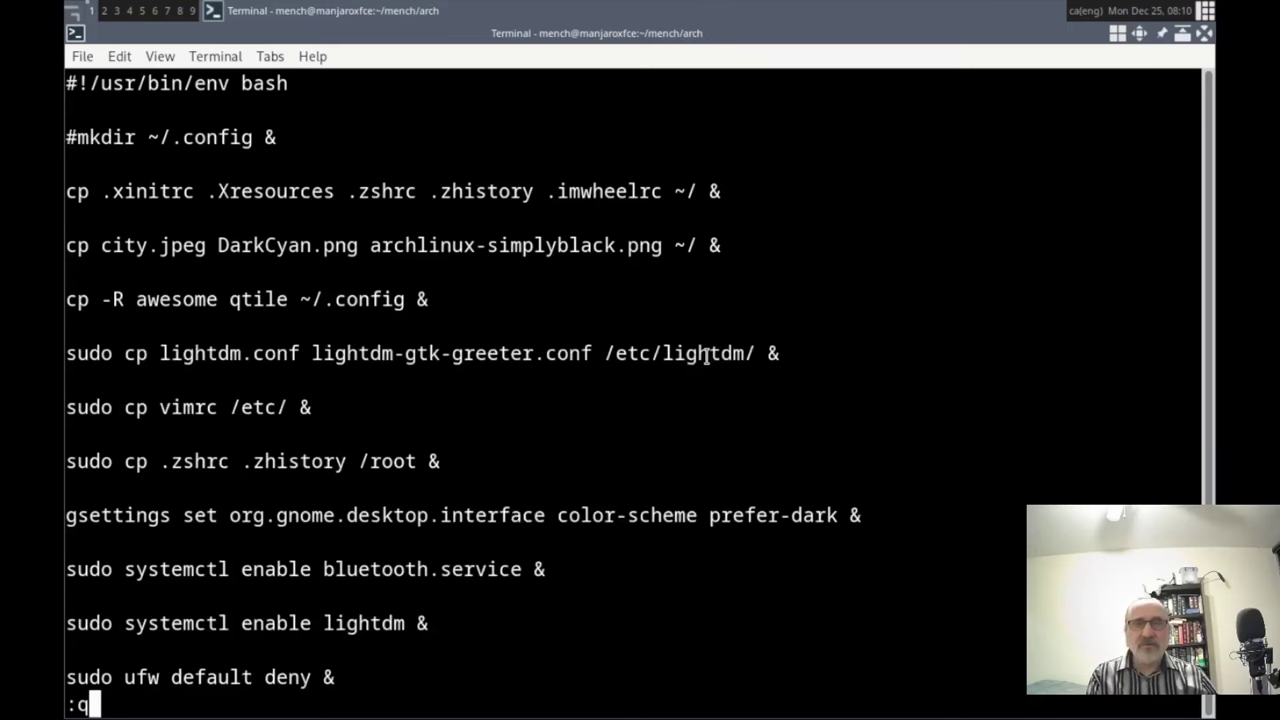
pyautogui.press('Return')
# Point out the awesome and qtile folders in the arch listing by highlighting them, and clear the highlight
pyautogui.moveTo(77, 243); pyautogui.dragTo(170, 245)
pyautogui.moveTo(673, 250); pyautogui.dragTo(762, 245)
pyautogui.click(681, 405)
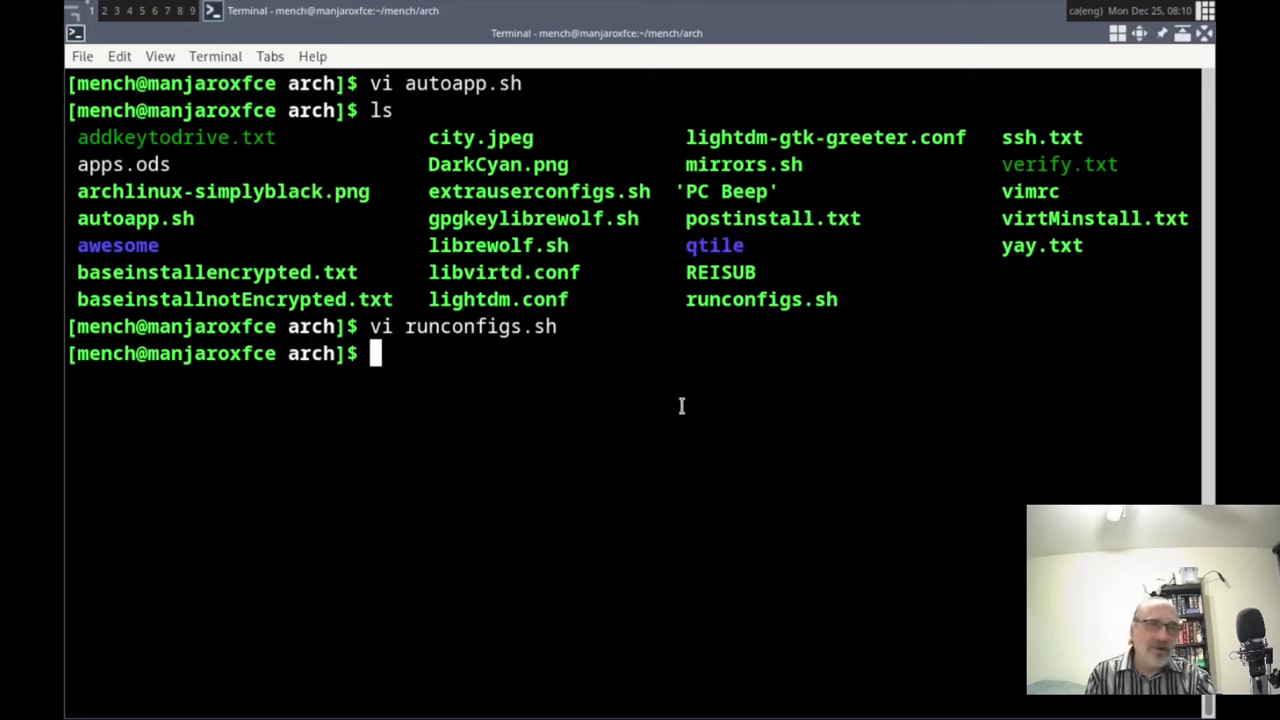
# Go to the ~/.config folder, force-delete its qtile folder recursively, and list the contents
pyautogui.write('cd')
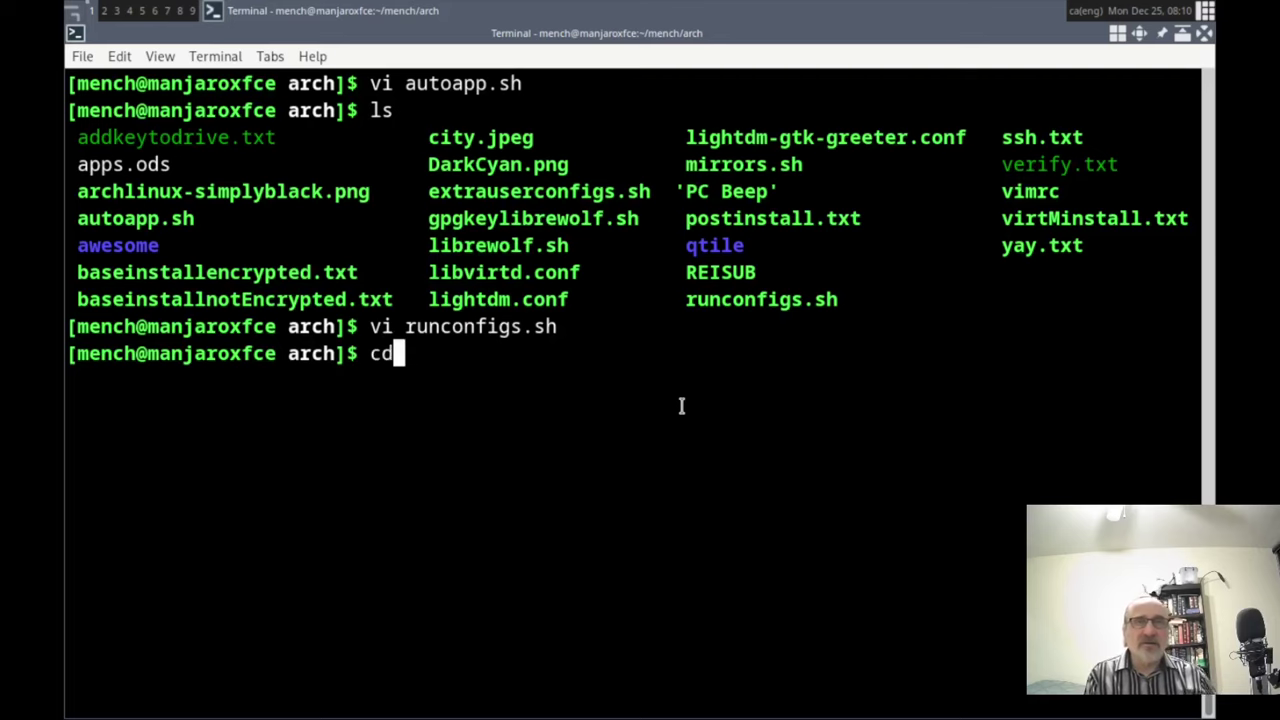
pyautogui.press('Return')
pyautogui.write('cd .conf')
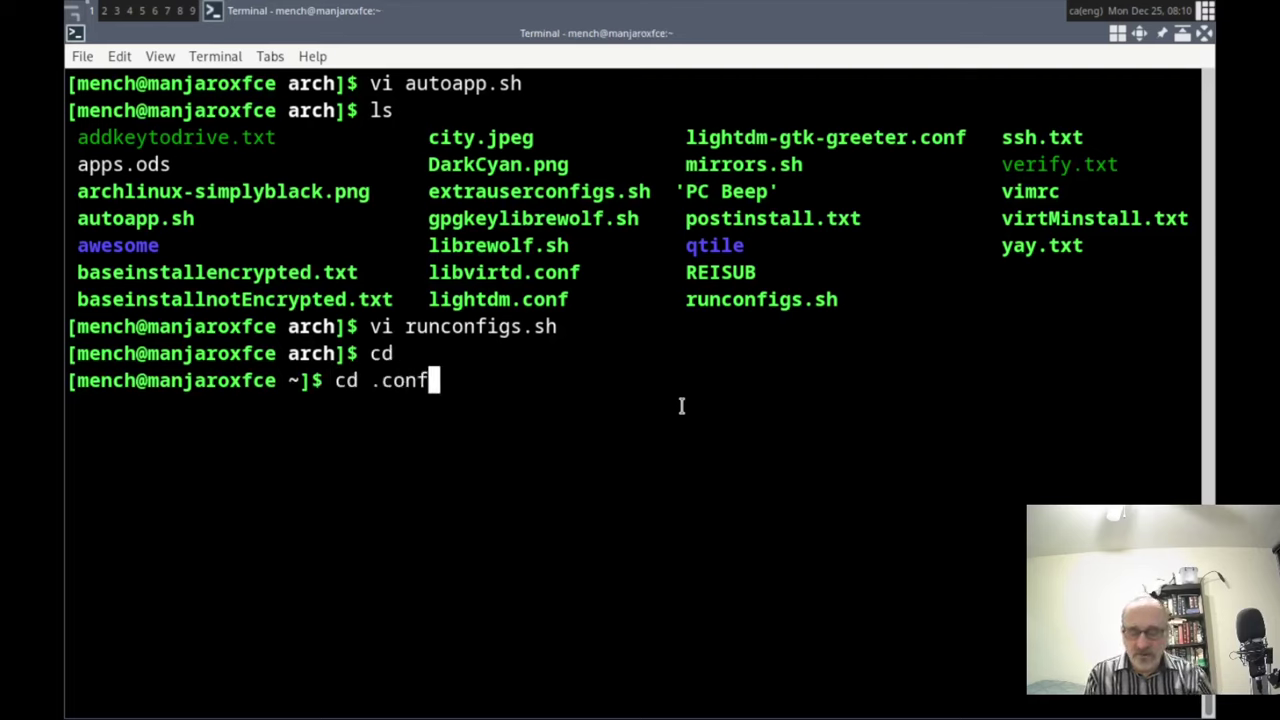
pyautogui.press('Tab')
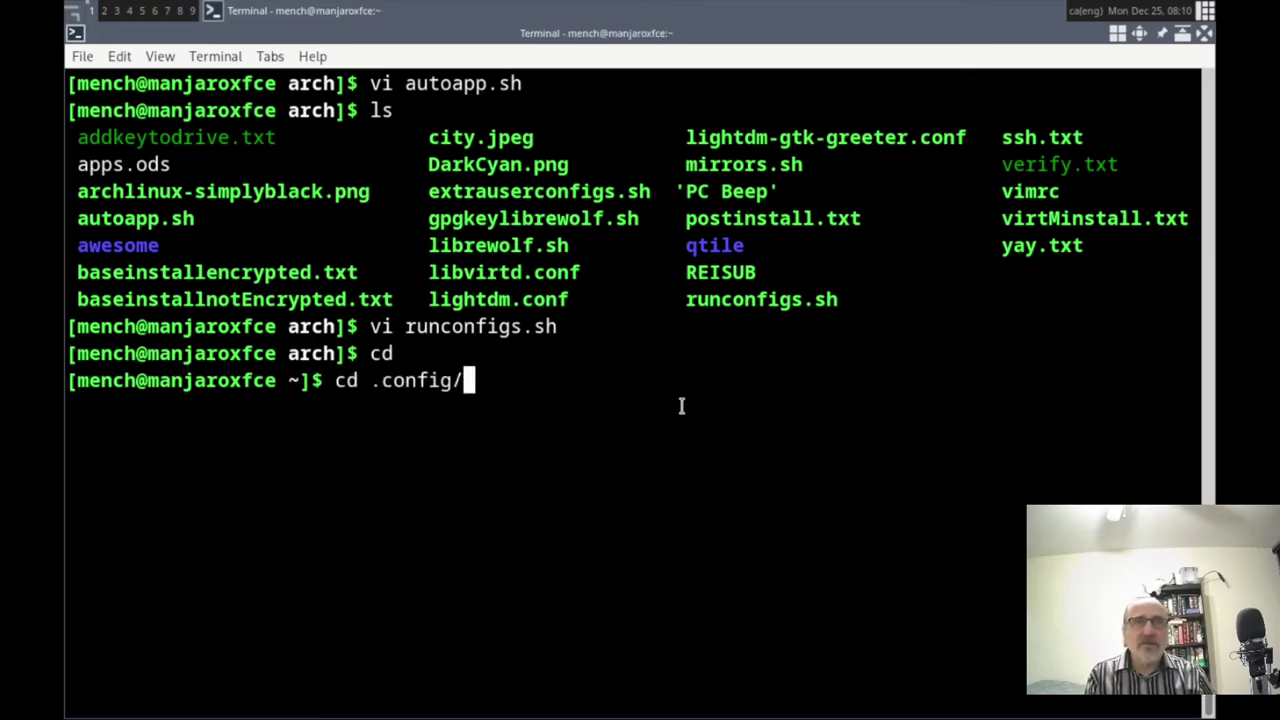
pyautogui.press('Return')
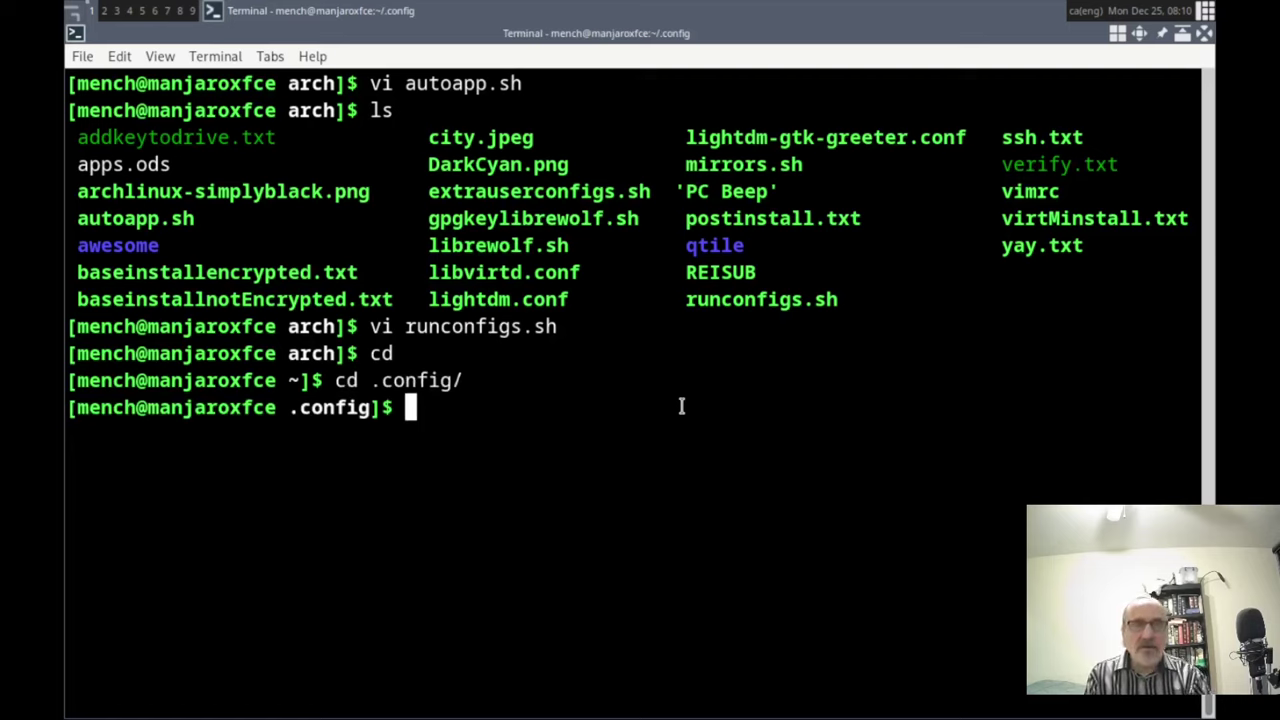
pyautogui.write('rm -r')
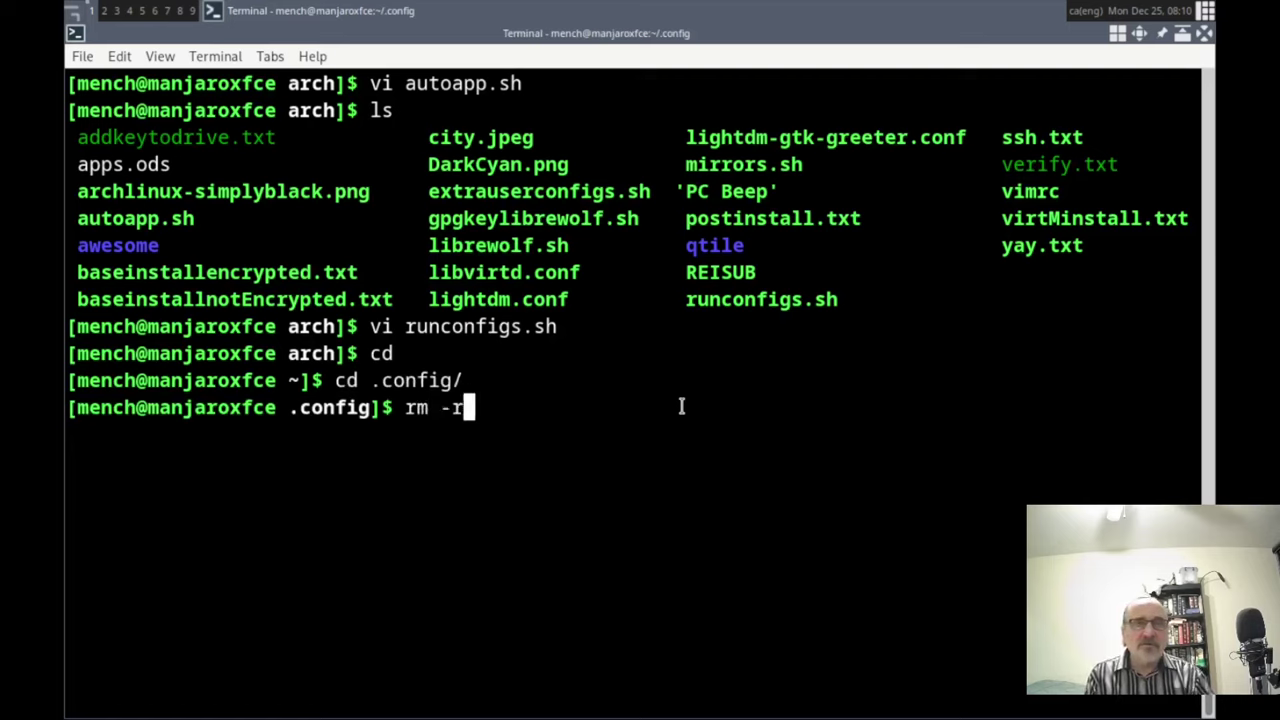
pyautogui.write('f ')
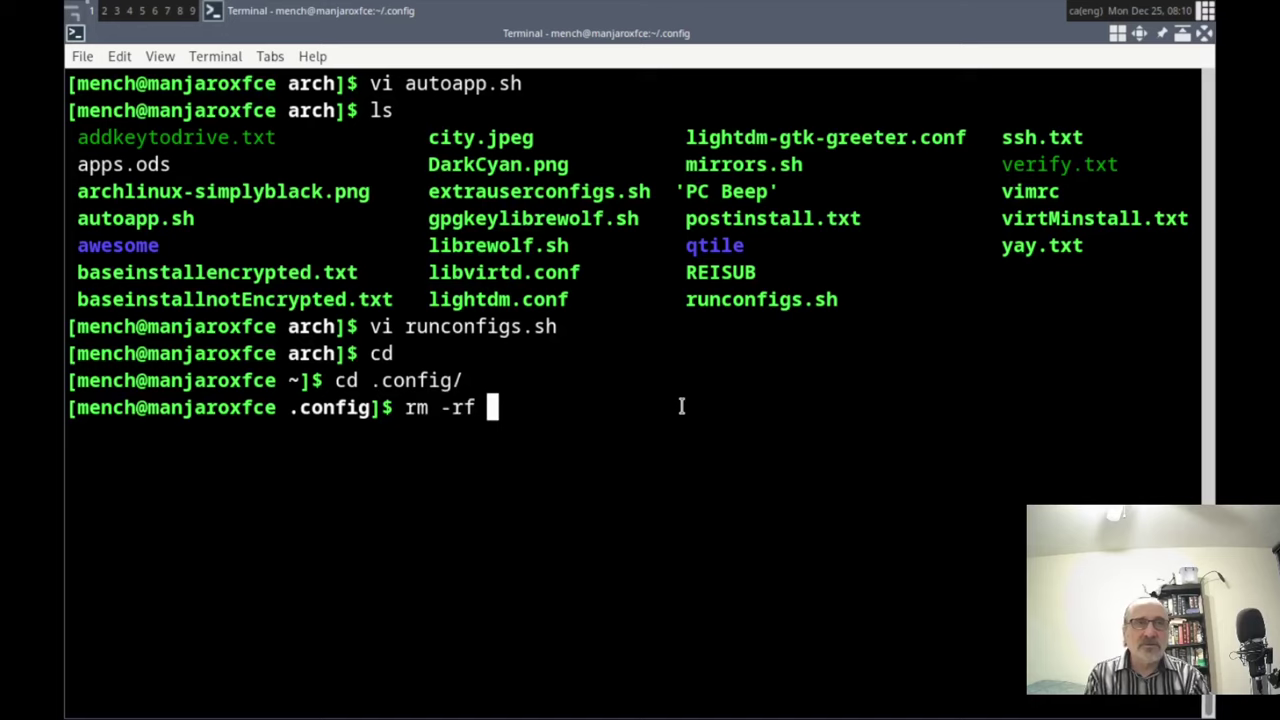
pyautogui.write('qtile')
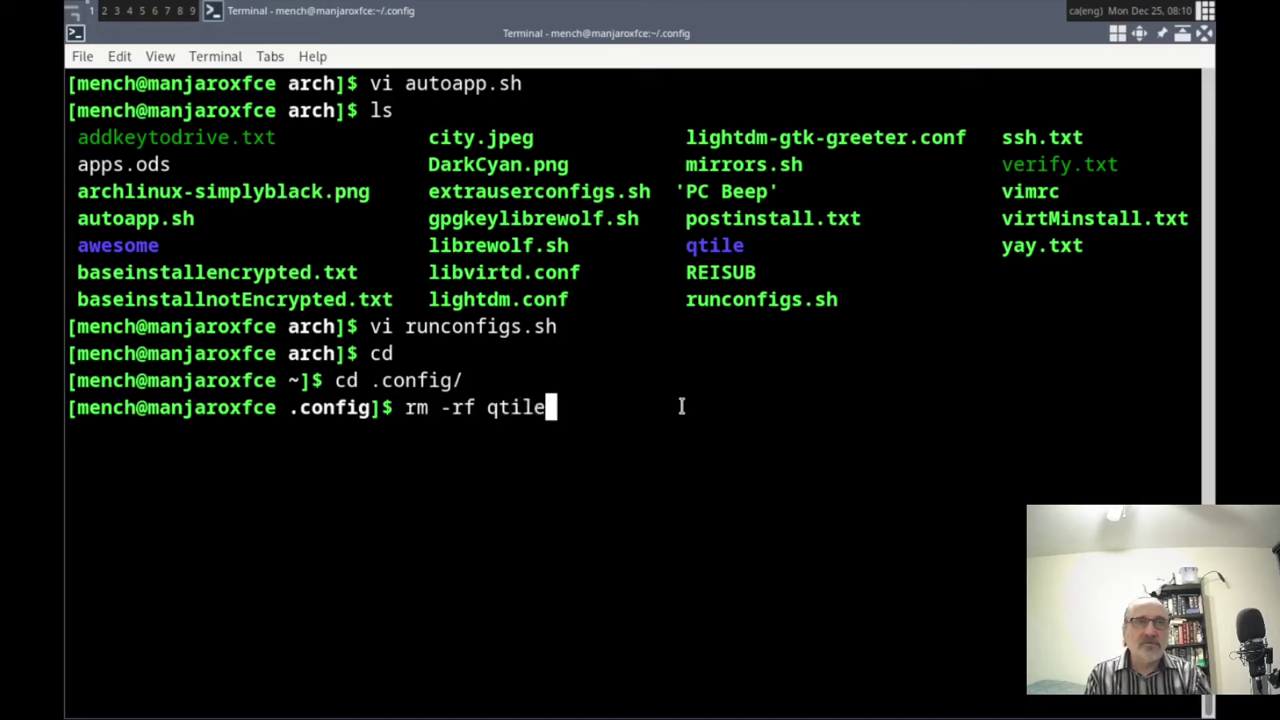
pyautogui.press('Return')
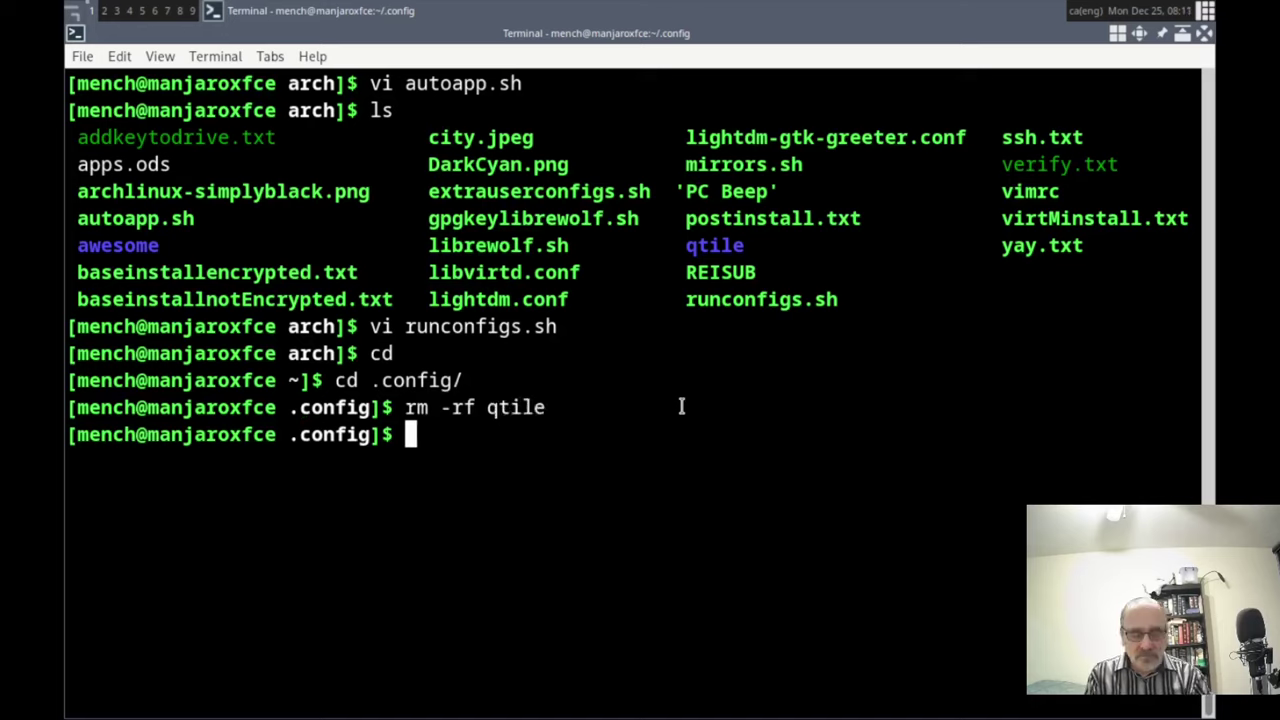
pyautogui.write('ls')
pyautogui.press('Return')
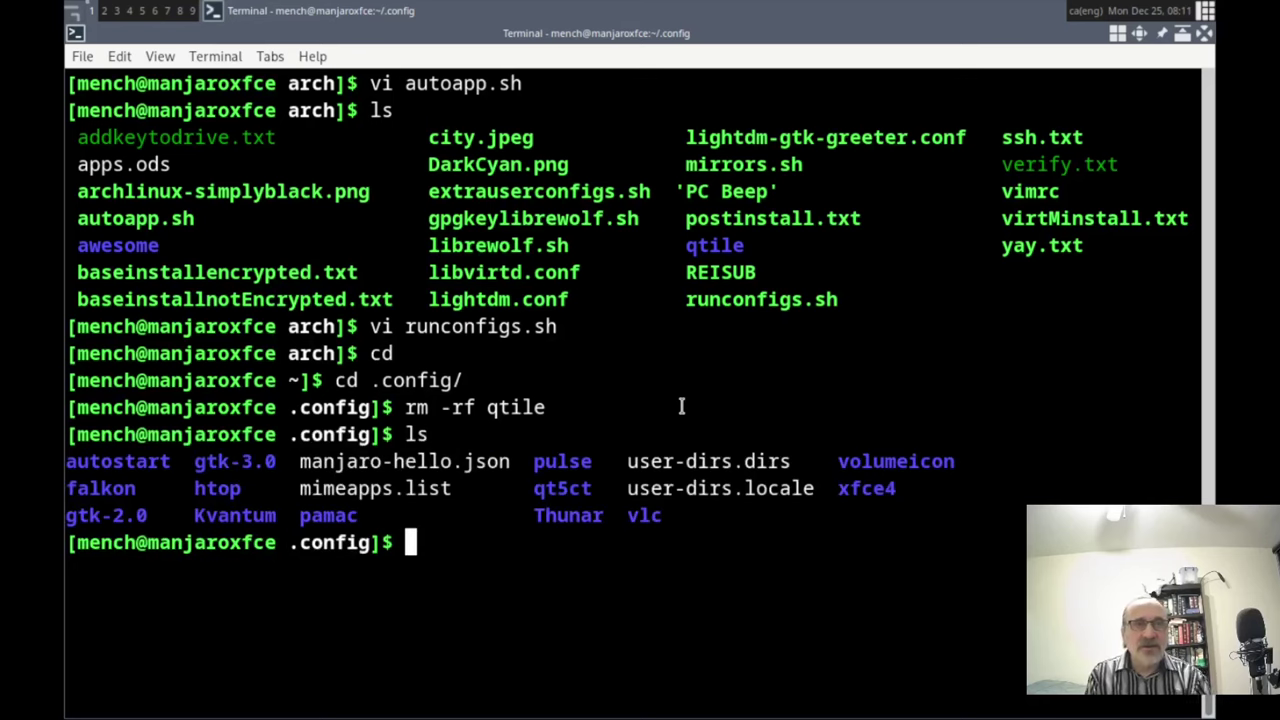
# Return to the mench/arch folder by way of the home directory and list its files
pyautogui.write('cd')
pyautogui.press('Return')
pyautogui.write('c')
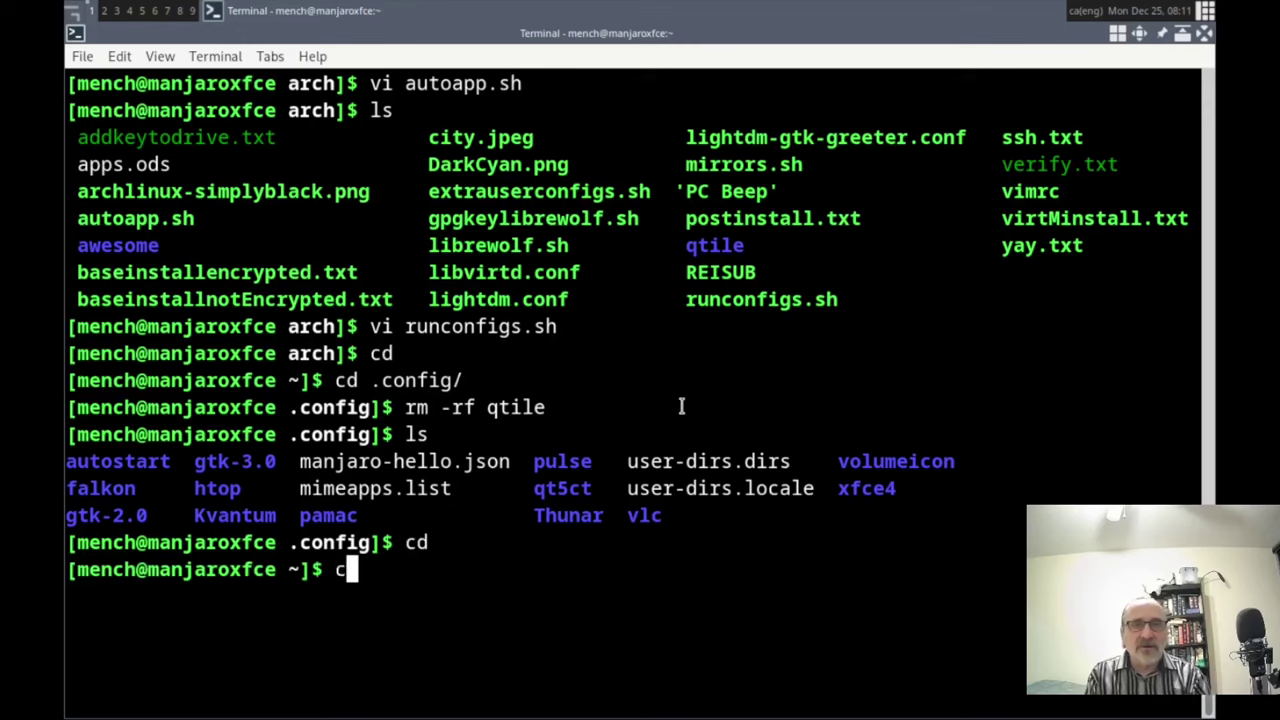
pyautogui.write('d mench')
pyautogui.press('Tab')
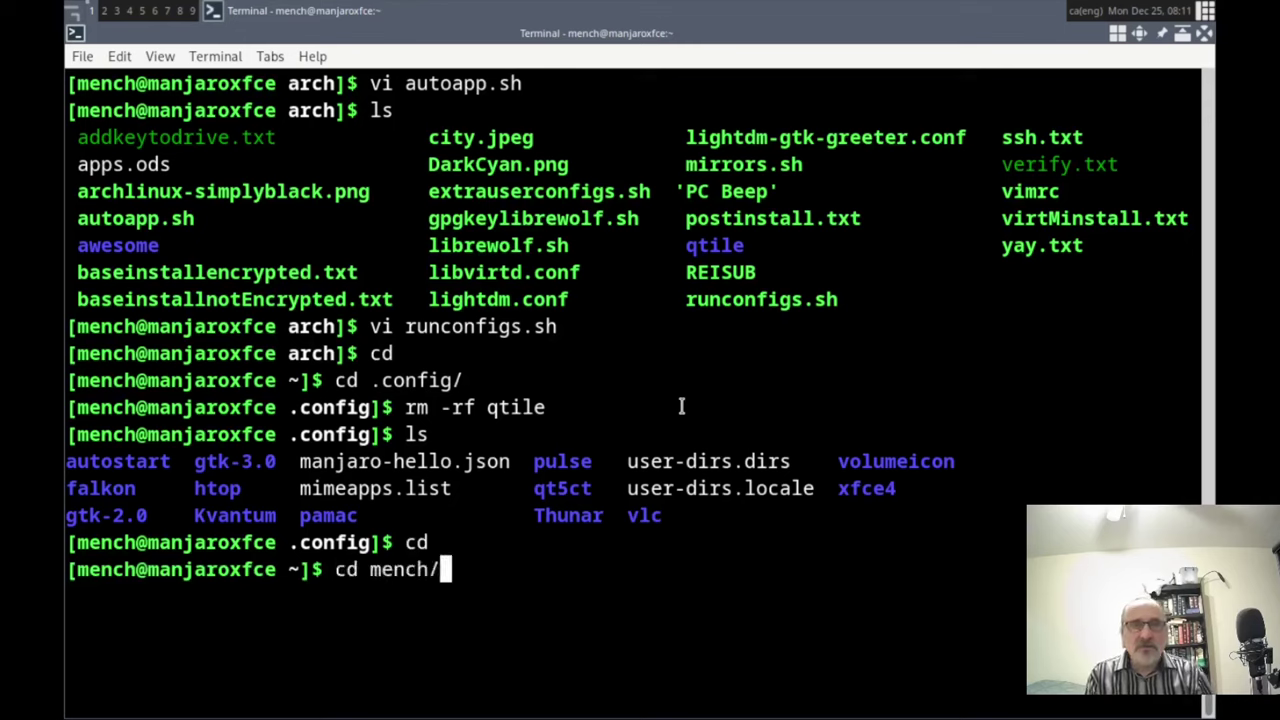
pyautogui.press('Return')
pyautogui.write('cd arch')
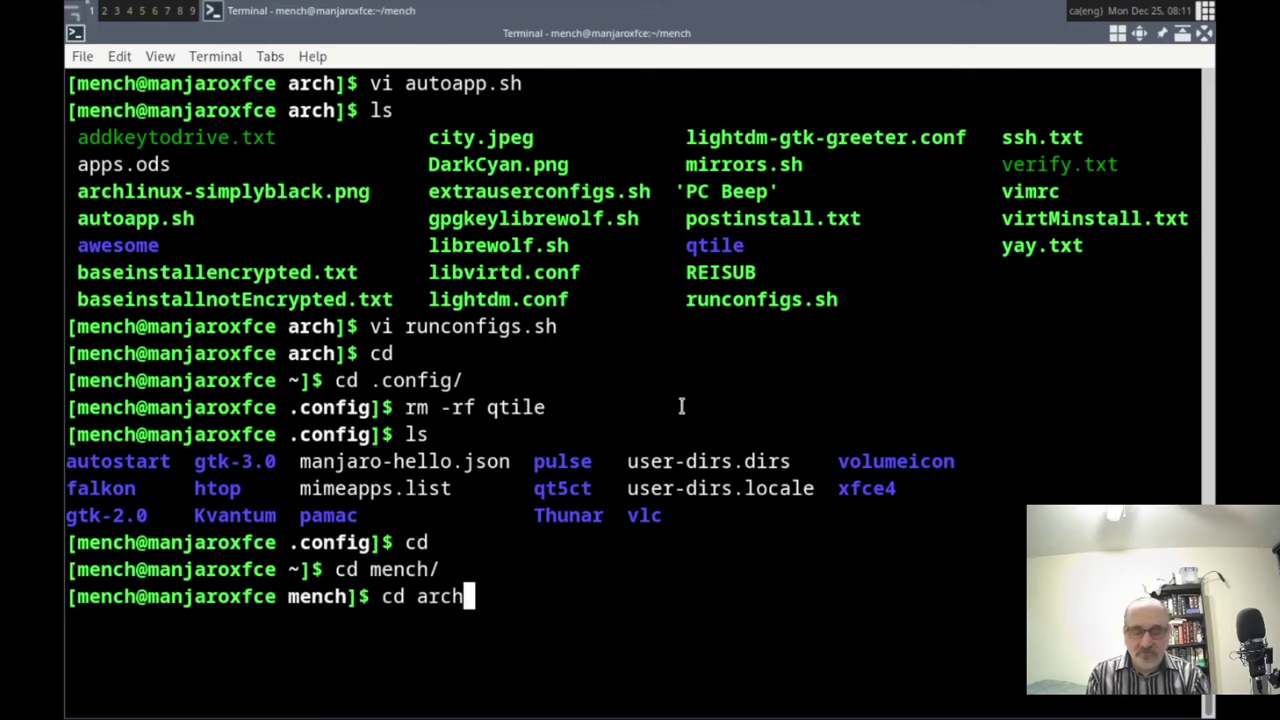
pyautogui.press('Tab')
pyautogui.press('Return')
pyautogui.write('ls')
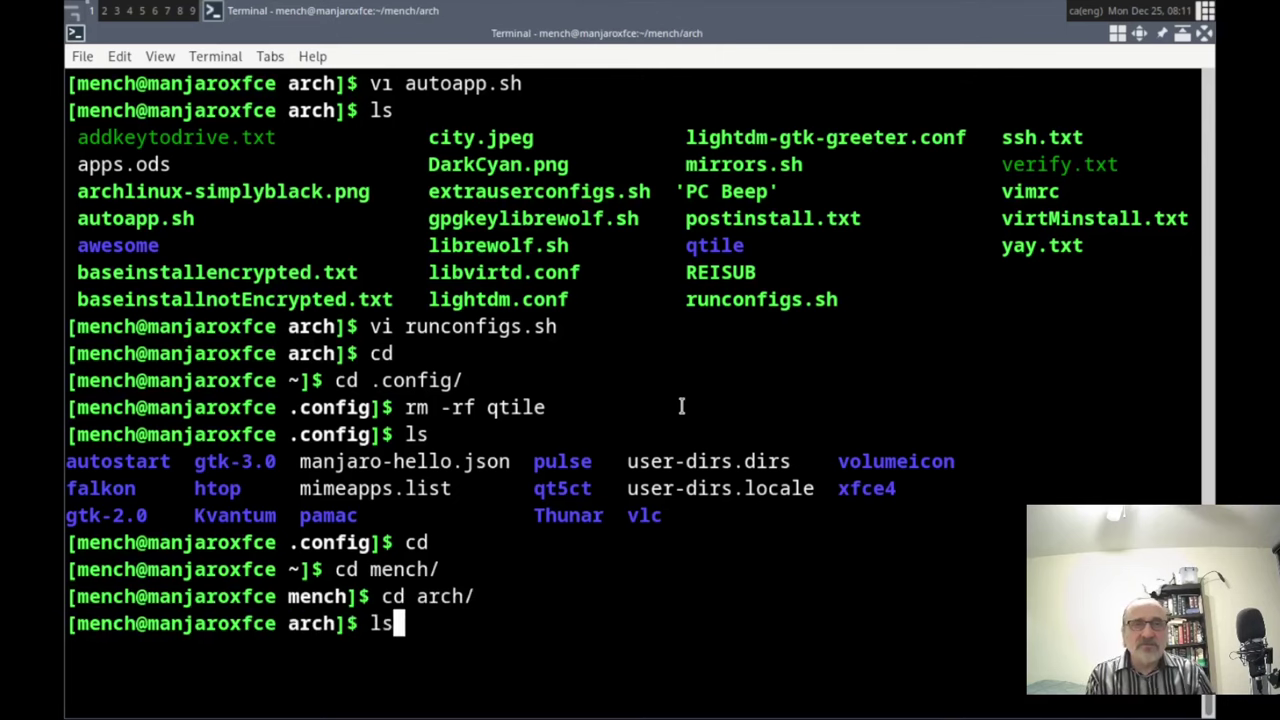
pyautogui.press('Return')
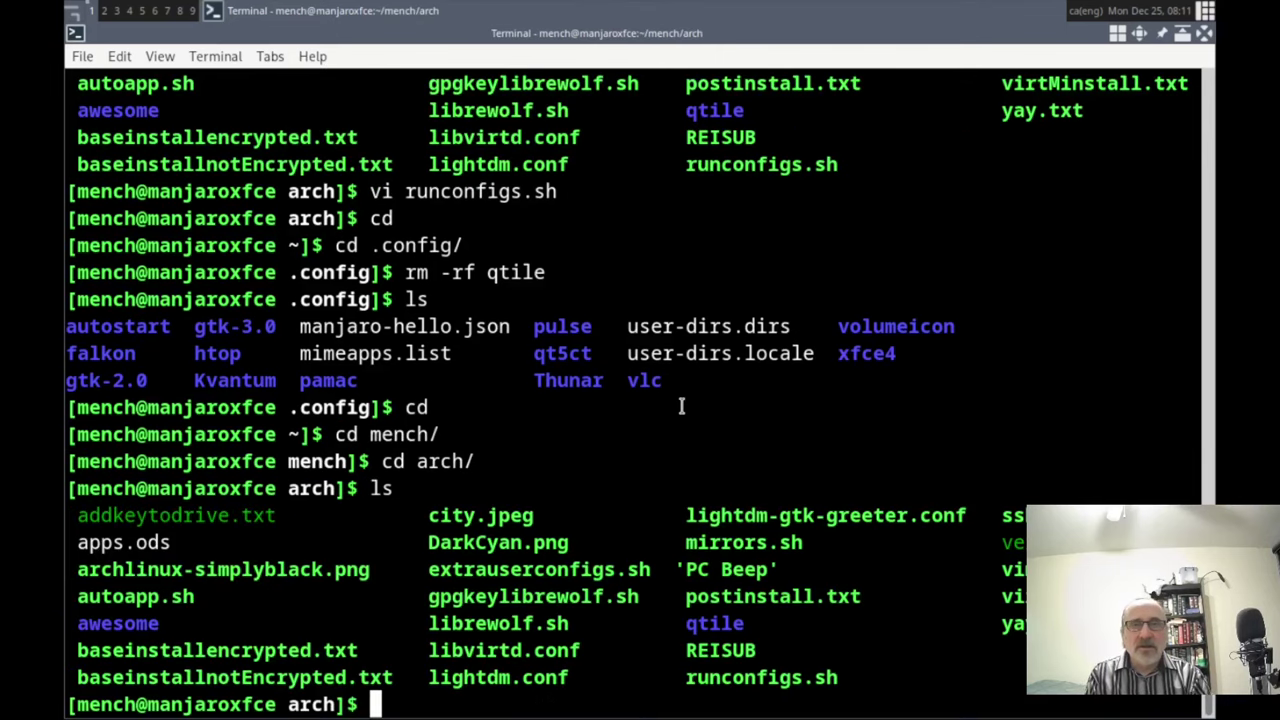
# Copy the awesome and qtile folders recursively into ~/.config
pyautogui.write('cp -')
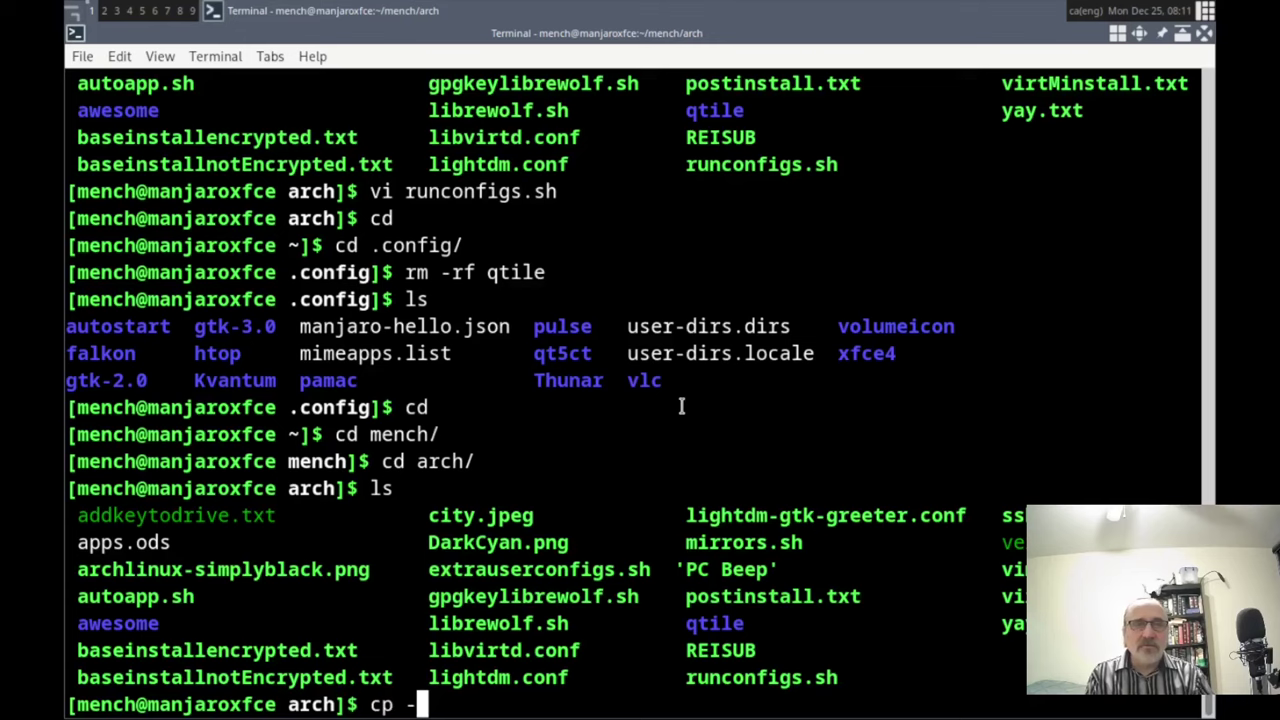
pyautogui.write('R')
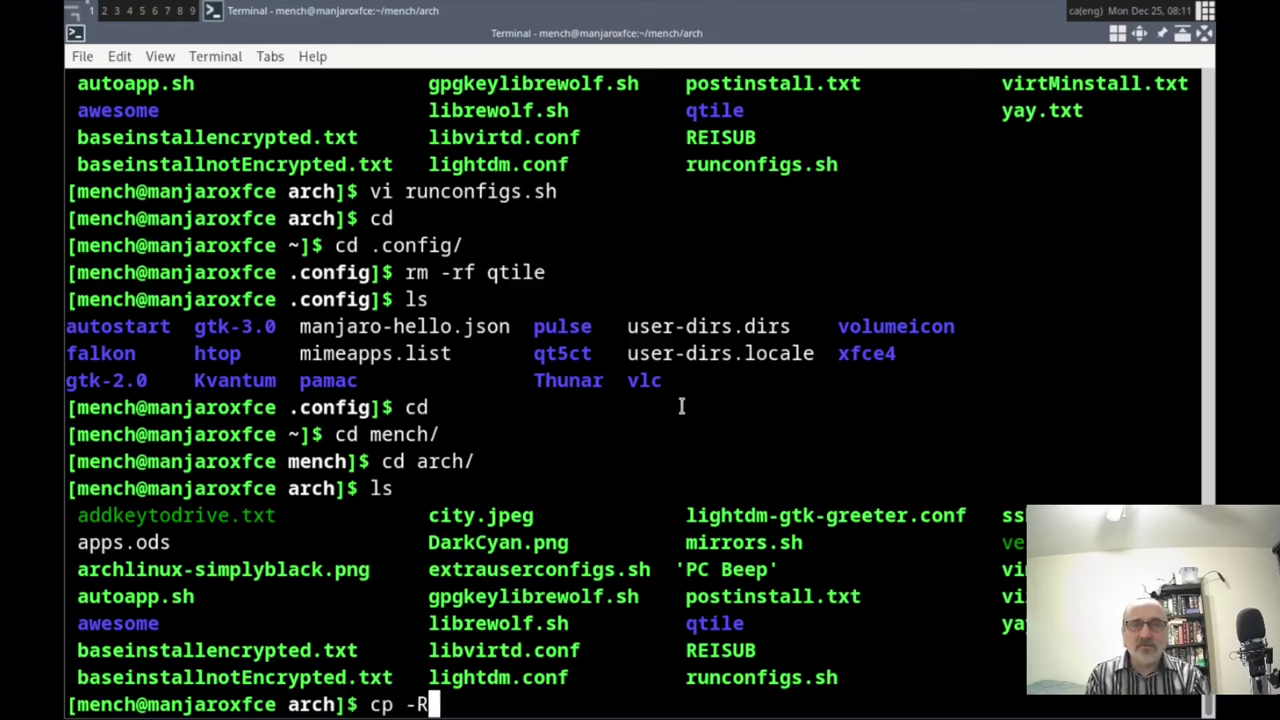
pyautogui.write(' awe')
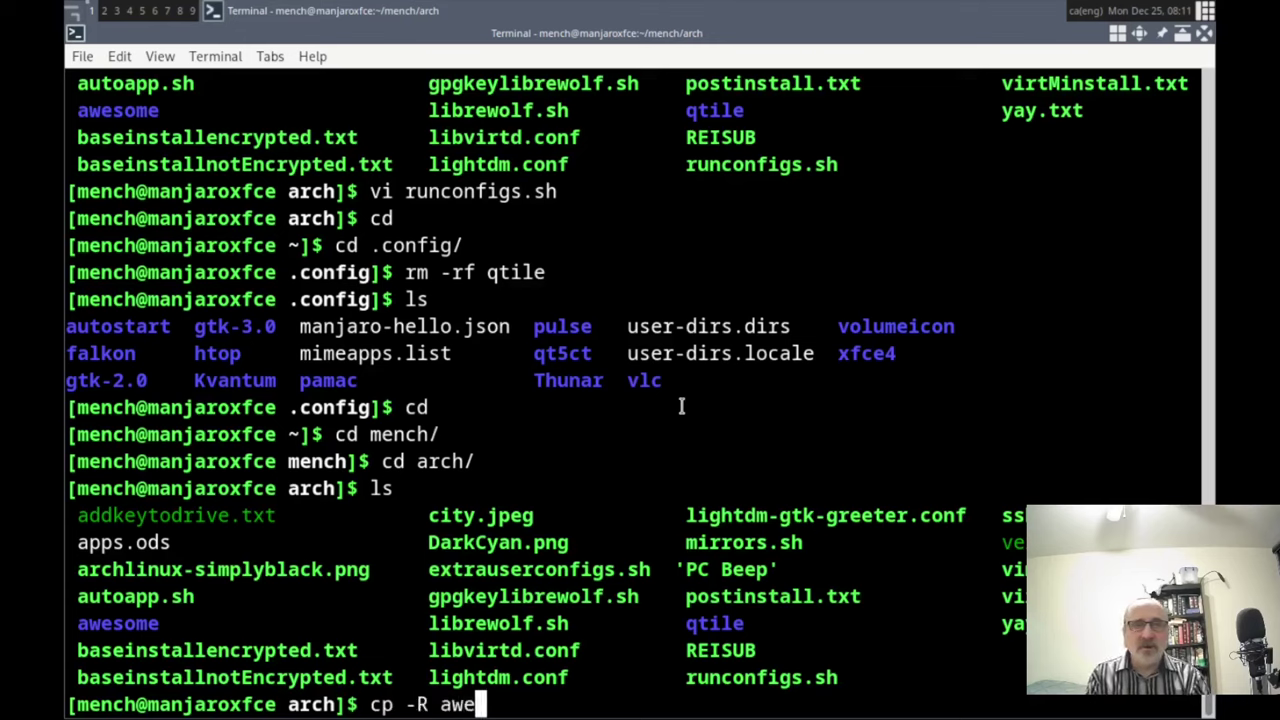
pyautogui.write('som')
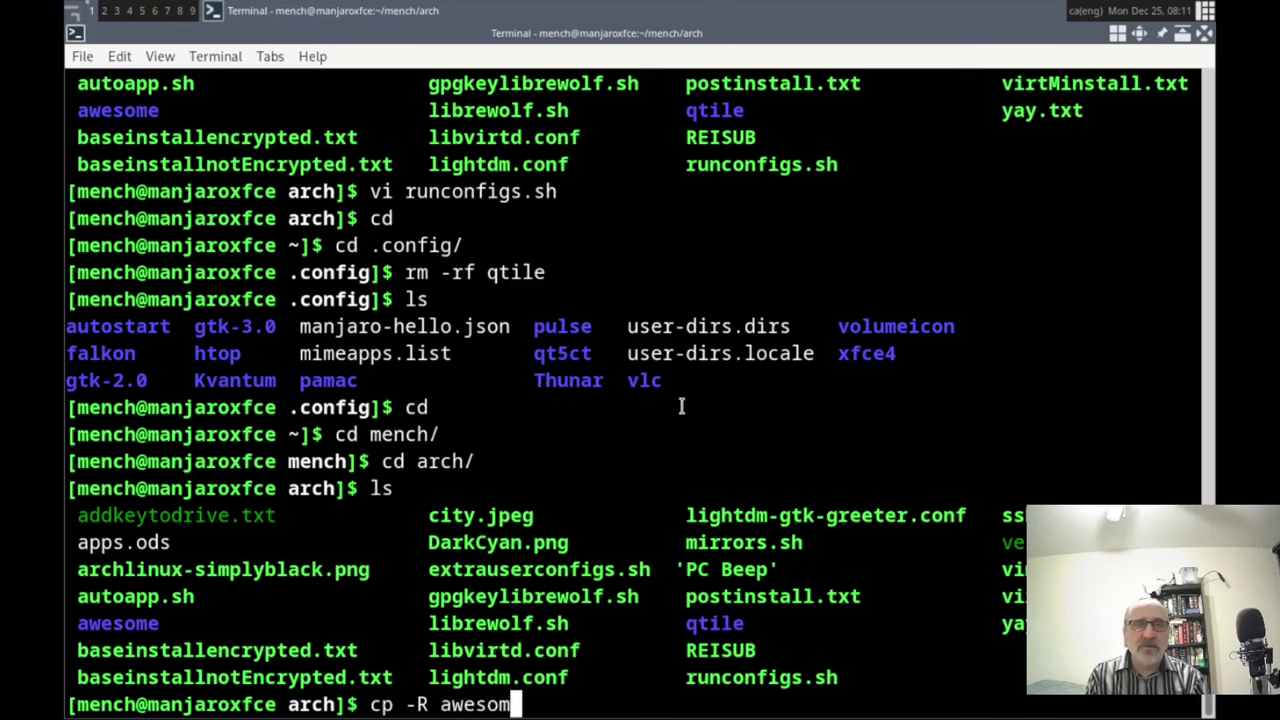
pyautogui.write('e qtile ~')
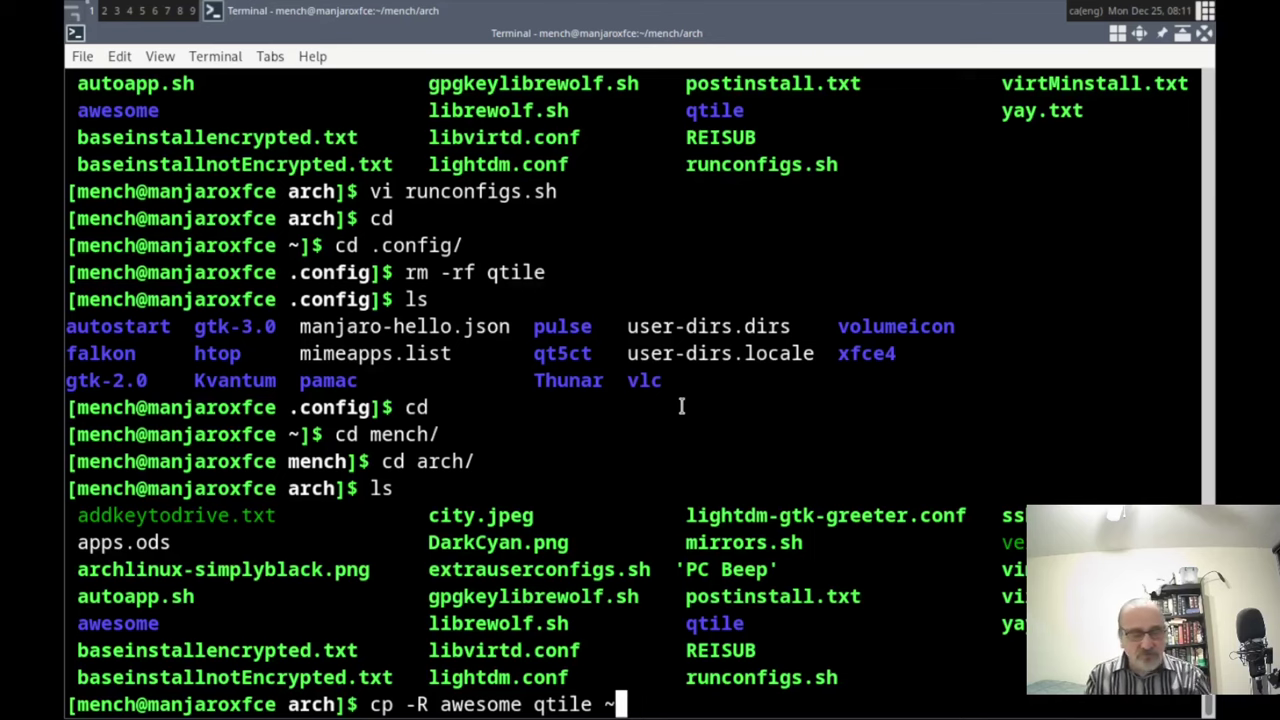
pyautogui.write('/.confi')
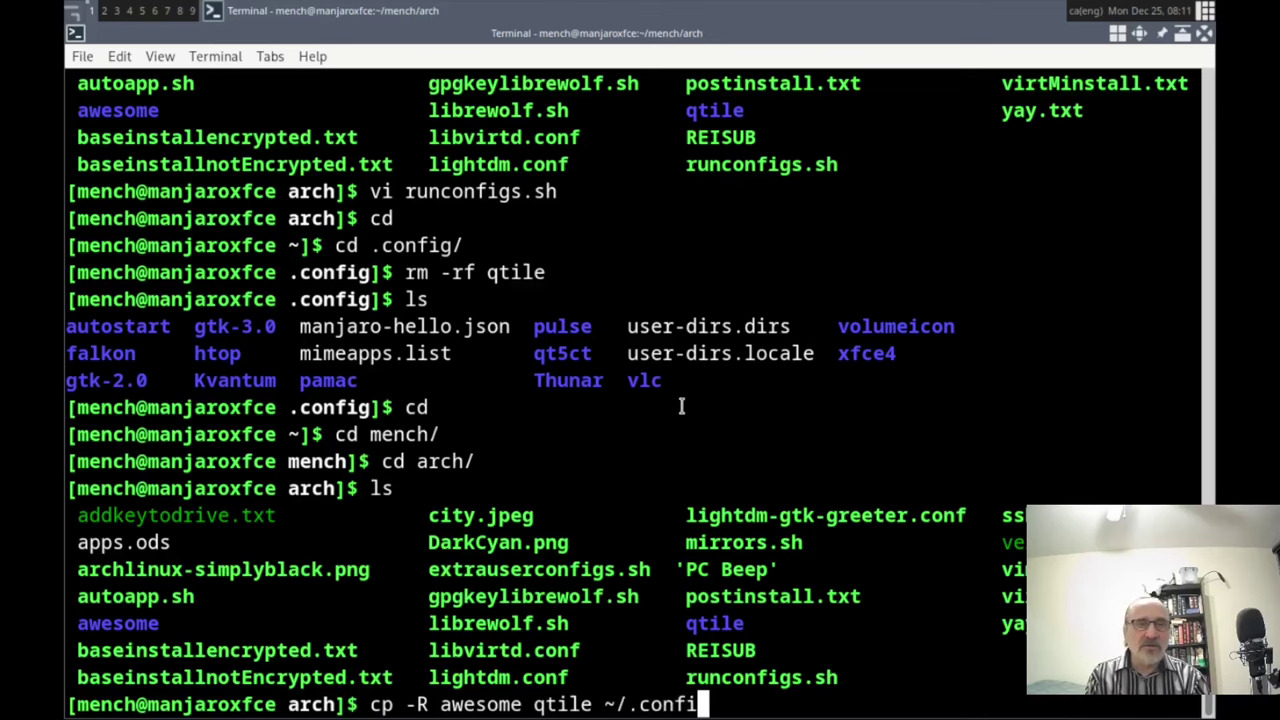
pyautogui.write('g')
pyautogui.press('Return')
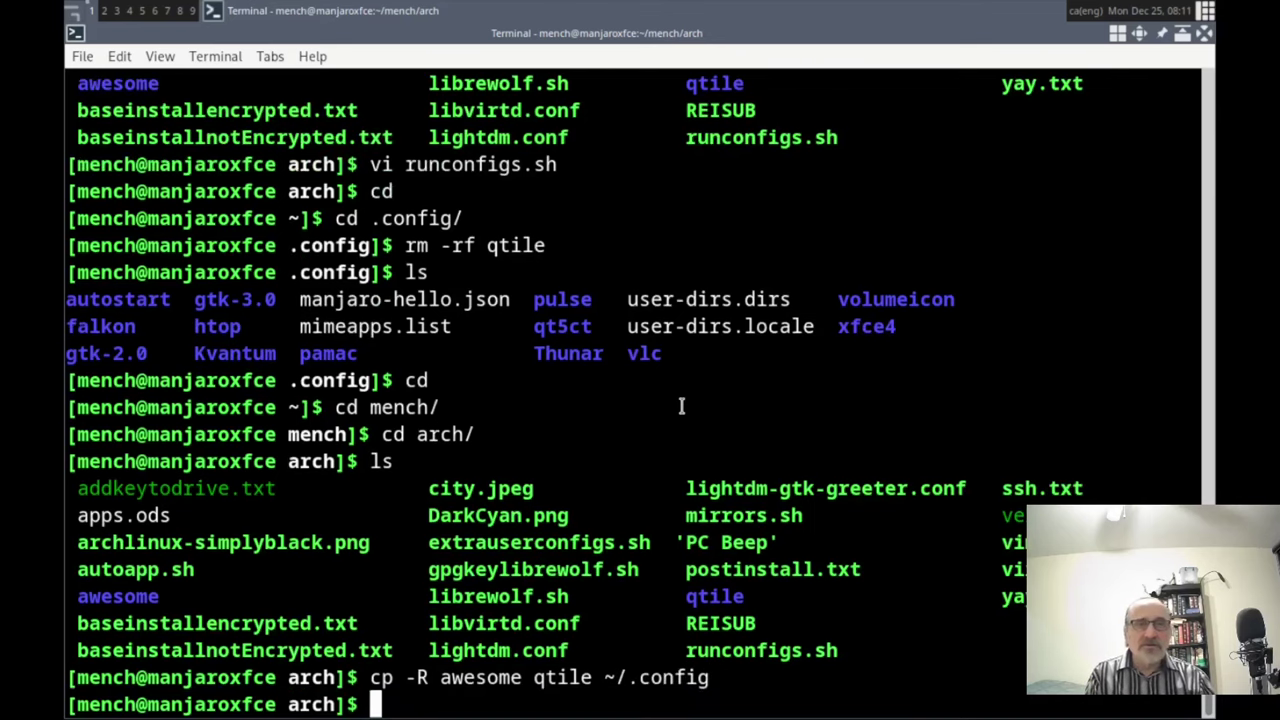
# Return to the home directory, close the terminal, and restart awesome to load the copied configuration
pyautogui.write('cd')
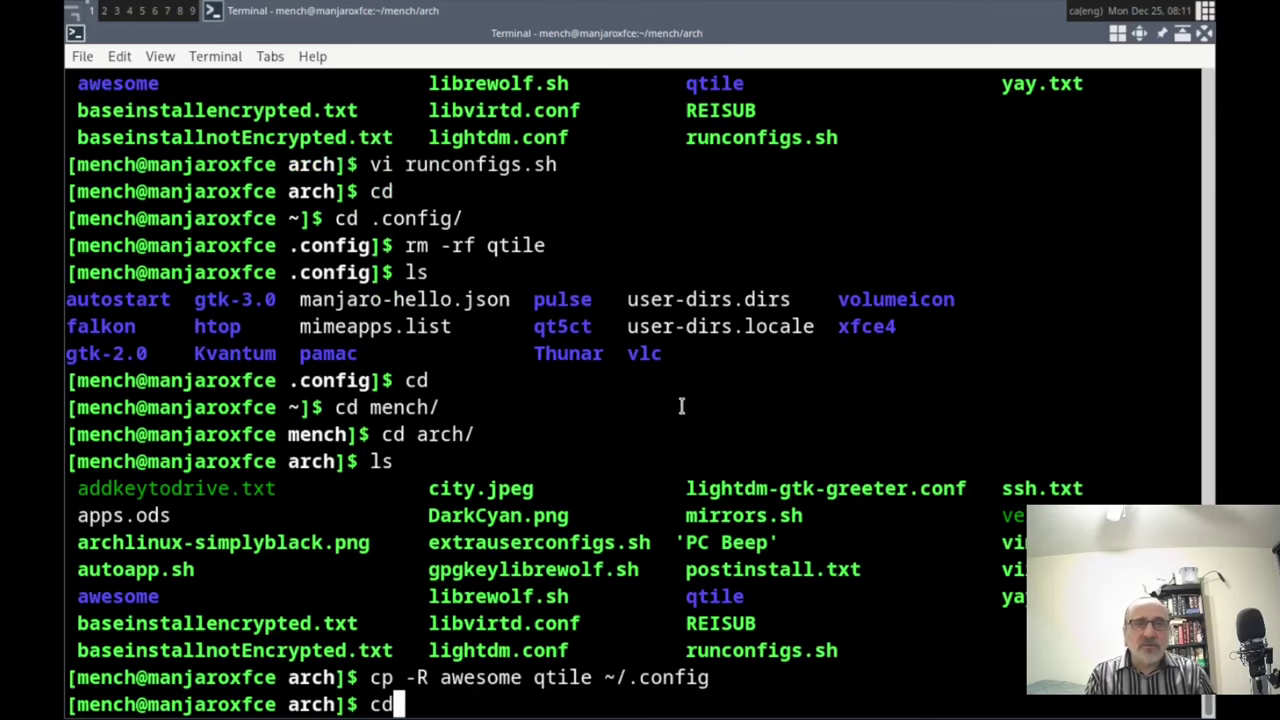
pyautogui.press('Return')
pyautogui.write('cd')
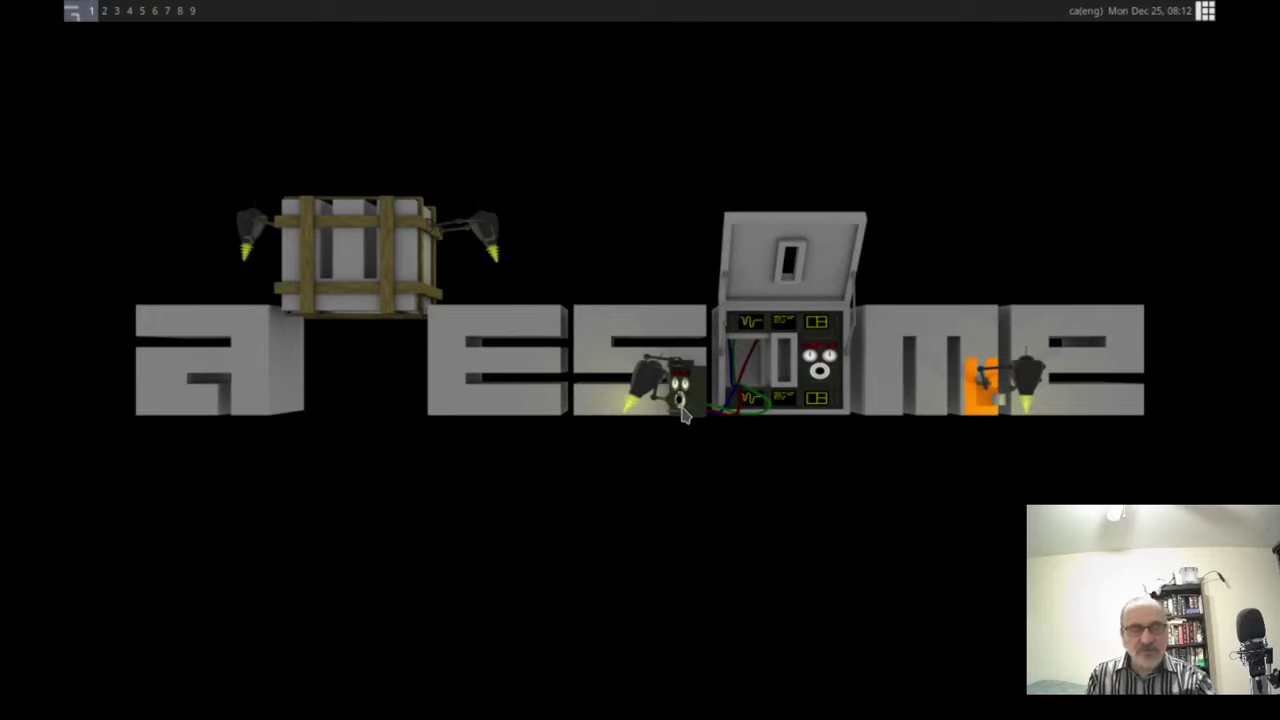
pyautogui.rightClick(322, 400)
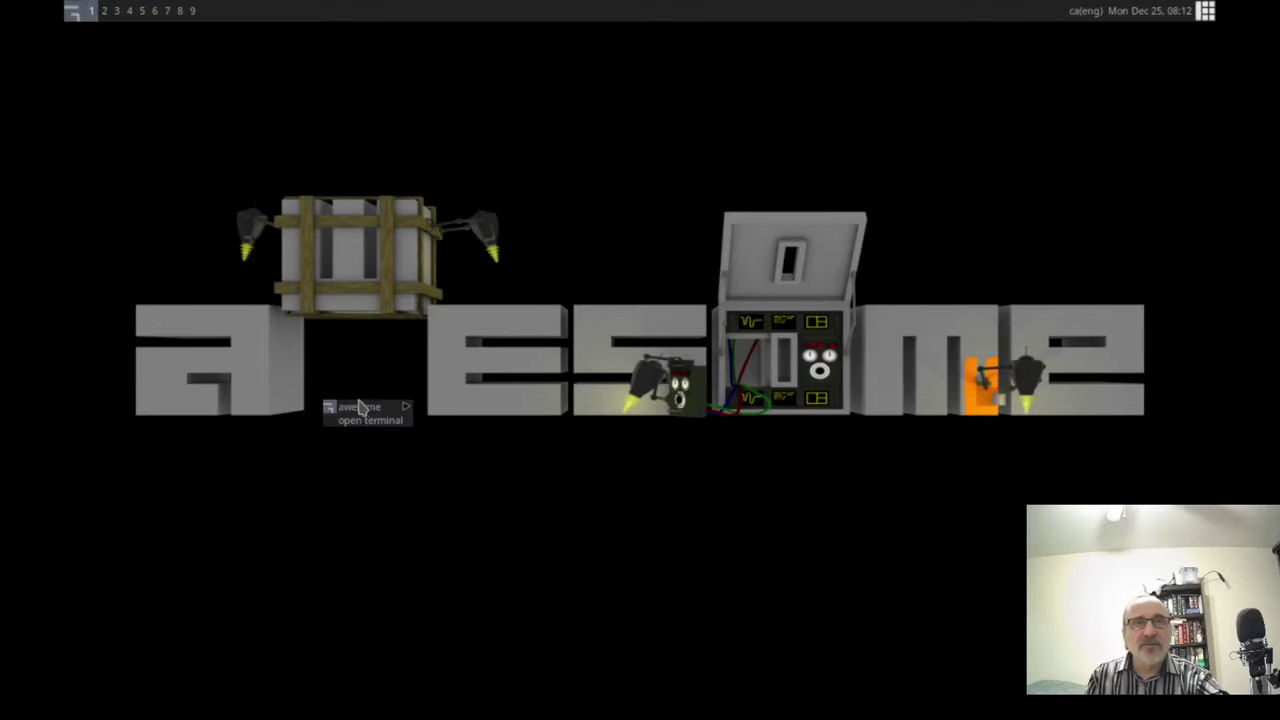
pyautogui.moveTo(388, 410)
pyautogui.click(487, 447)
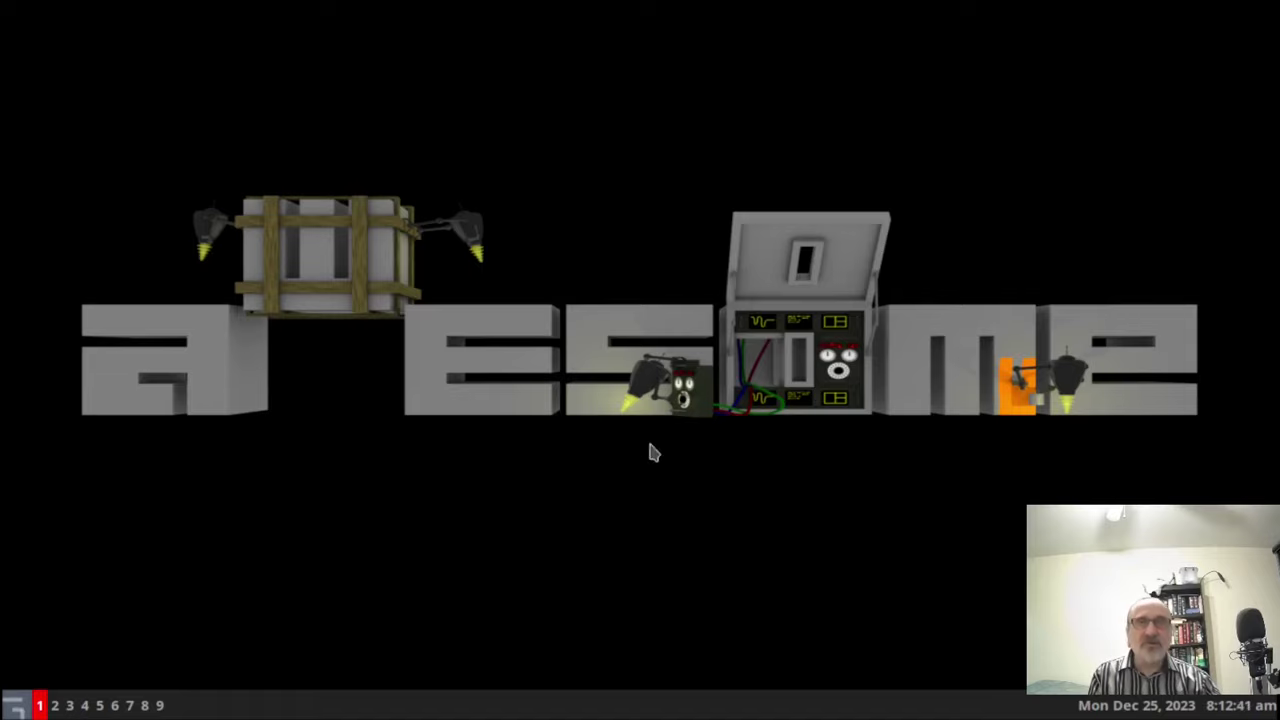
# Open the default terminal and close it, and launch Xfce Terminal by searching the application launcher for "ter"
pyautogui.press('super+Return')
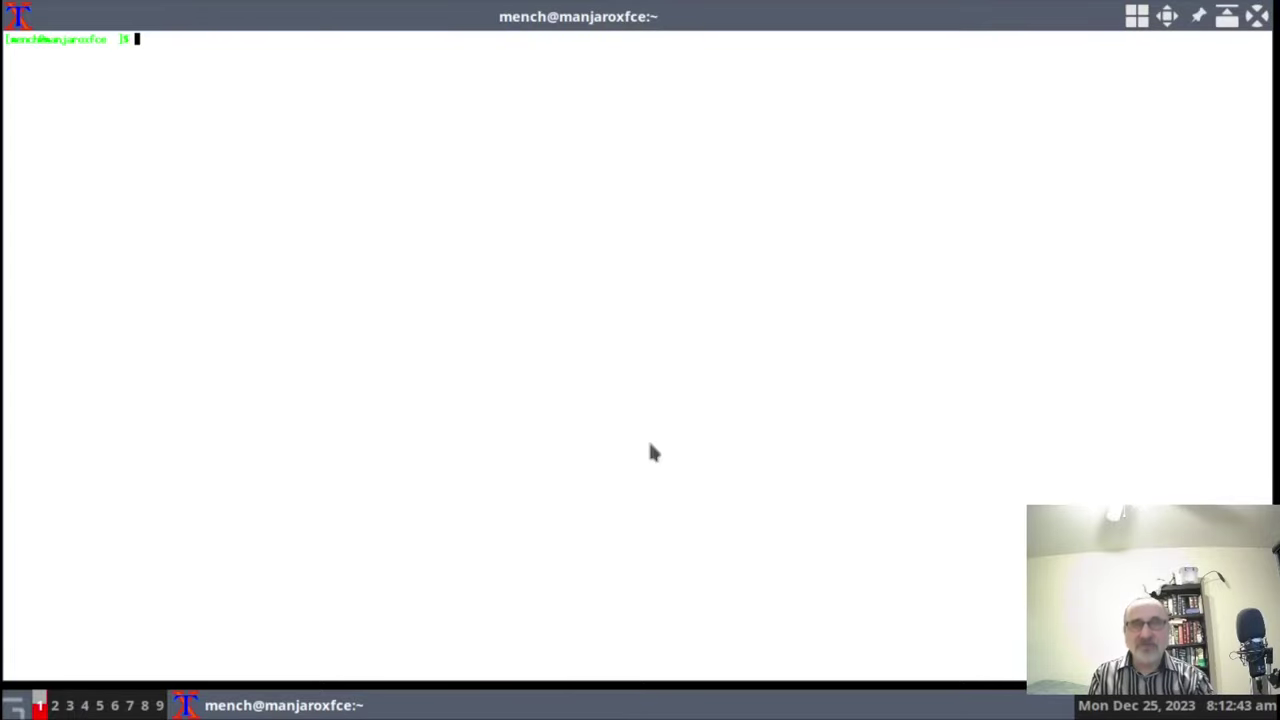
pyautogui.press('super+shift+c')
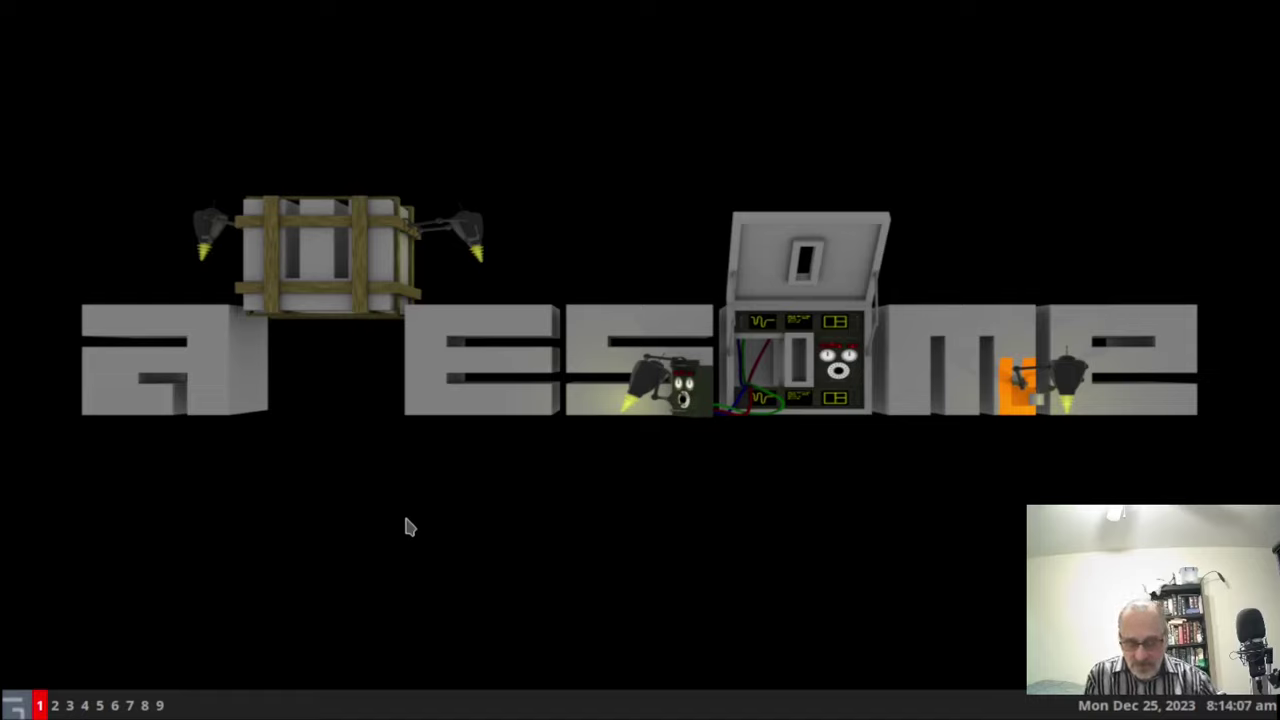
pyautogui.press('super+p')
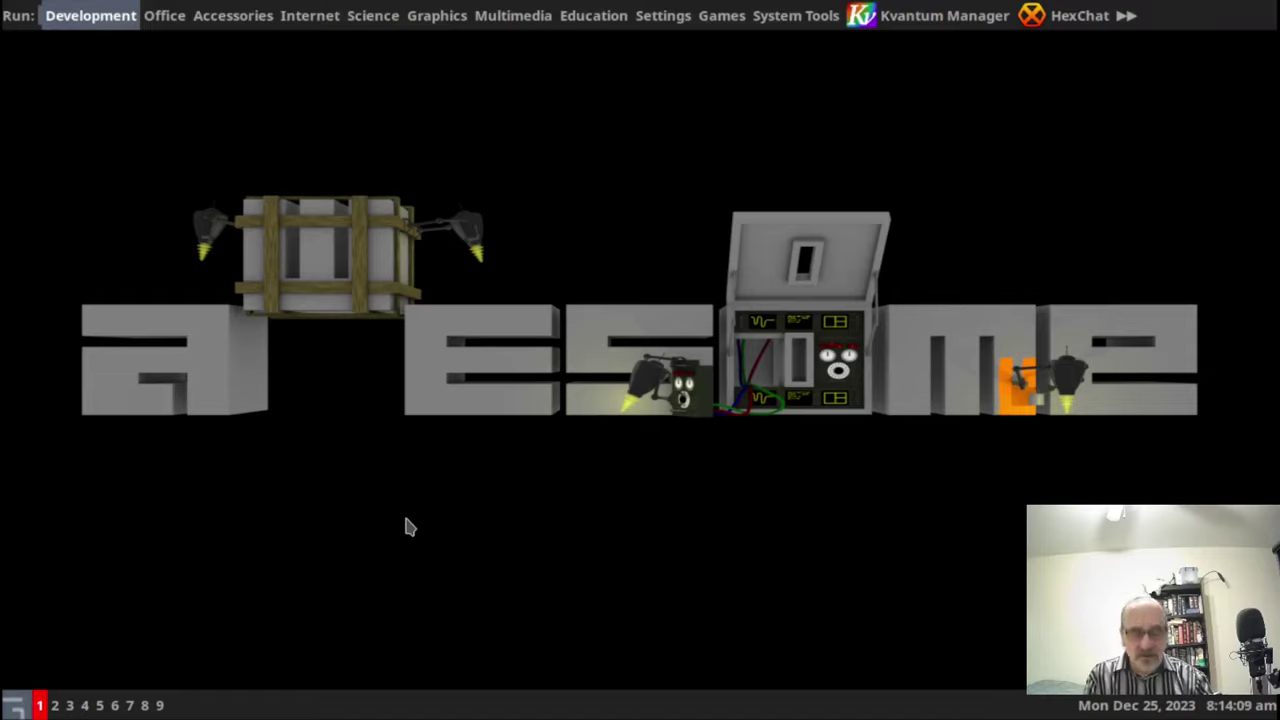
pyautogui.write('ter')
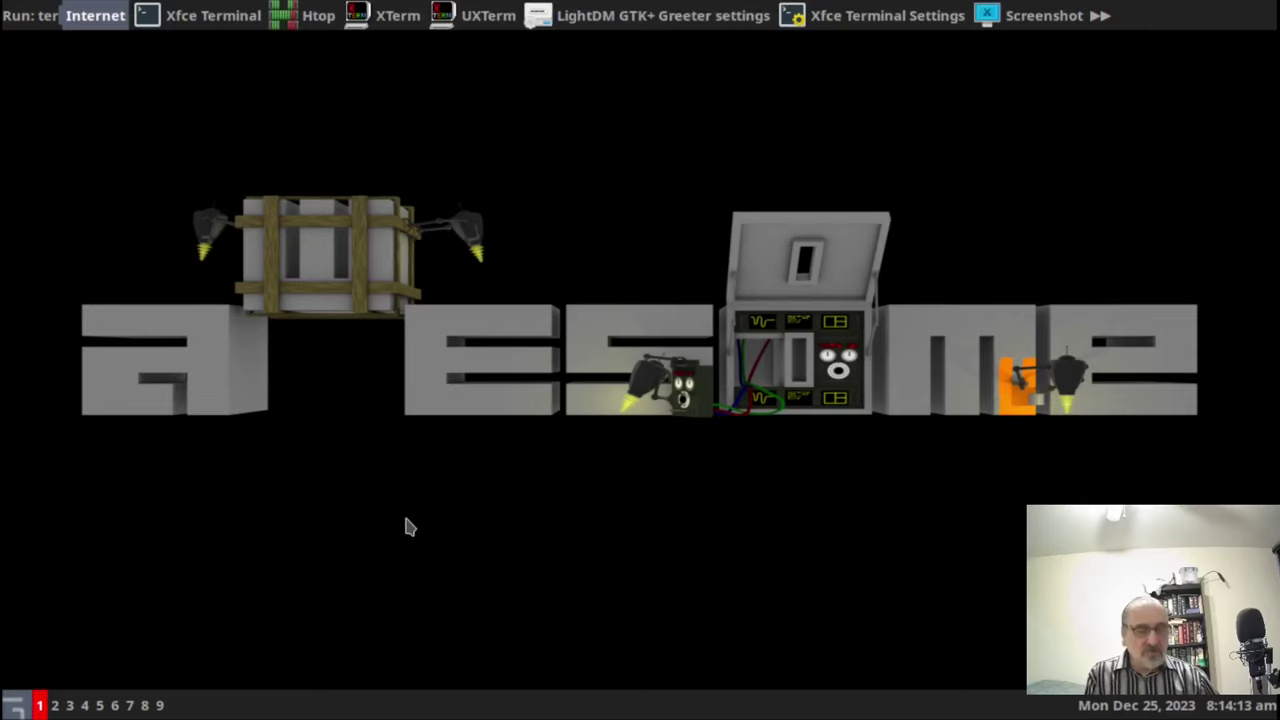
pyautogui.press('Right')
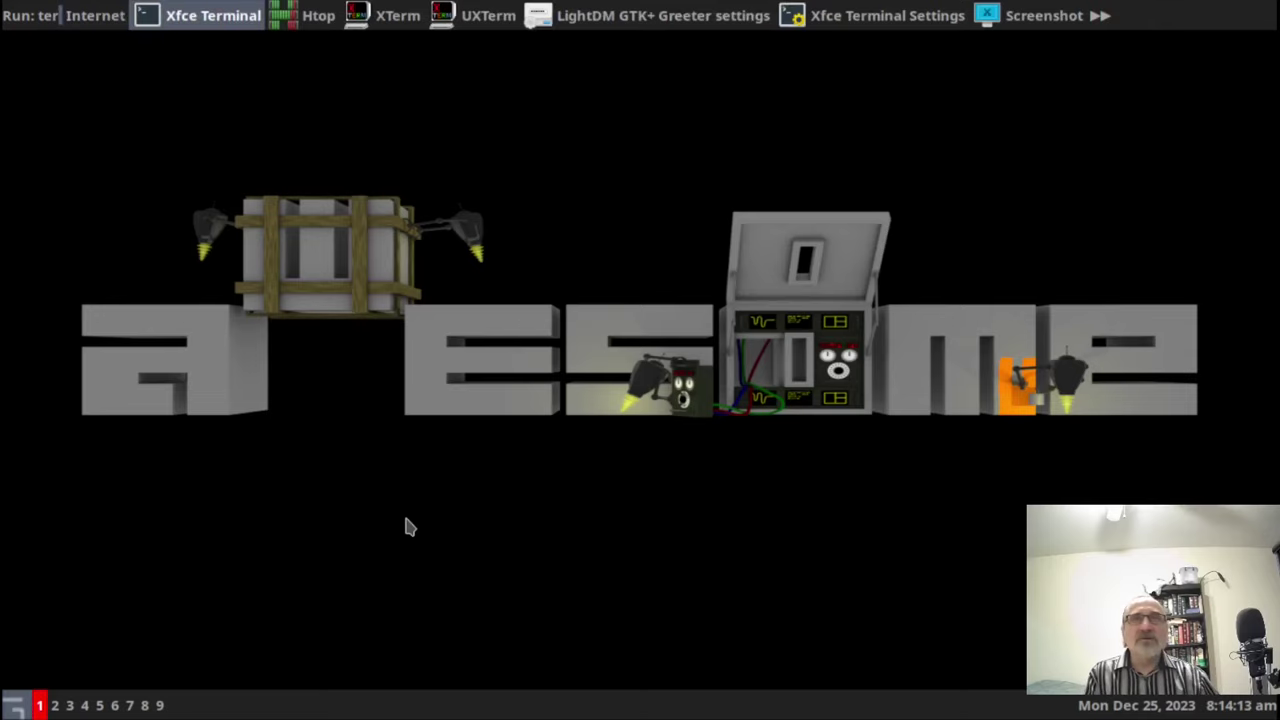
pyautogui.press('Return')
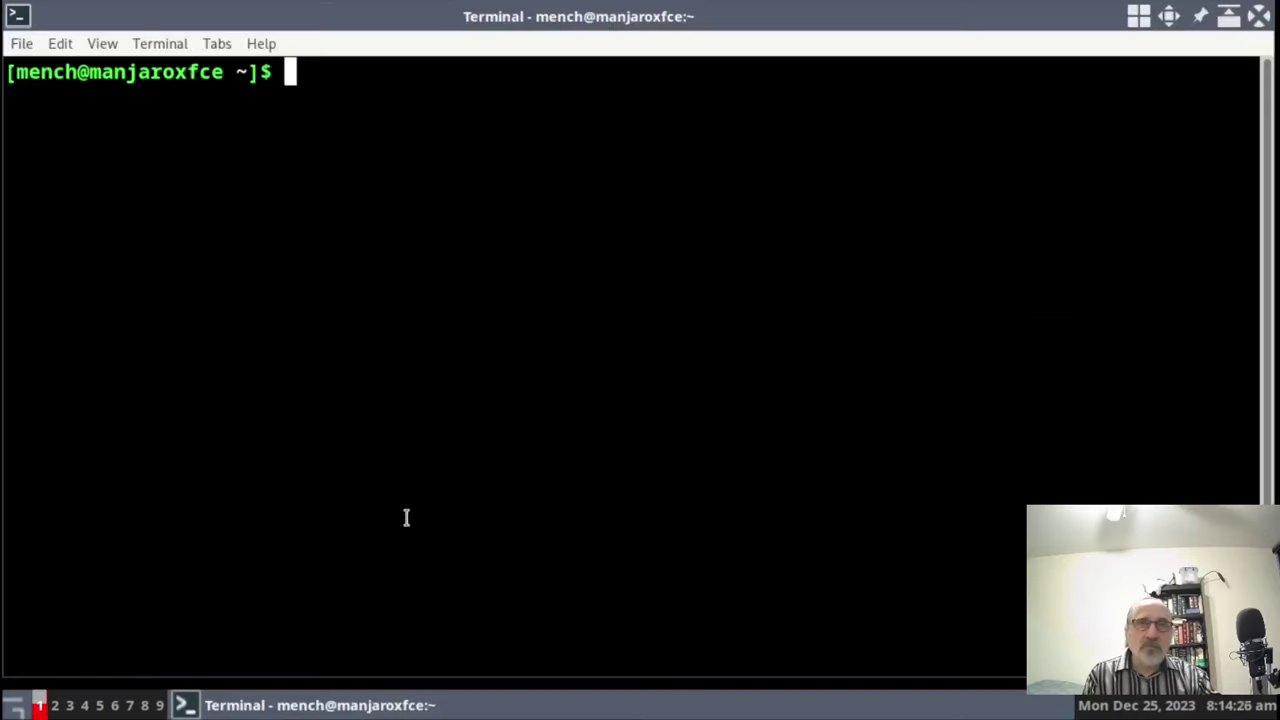
# Rename the home directory's .xinitrc file to .xinitrc.save
pyautogui.write('mv .xini')
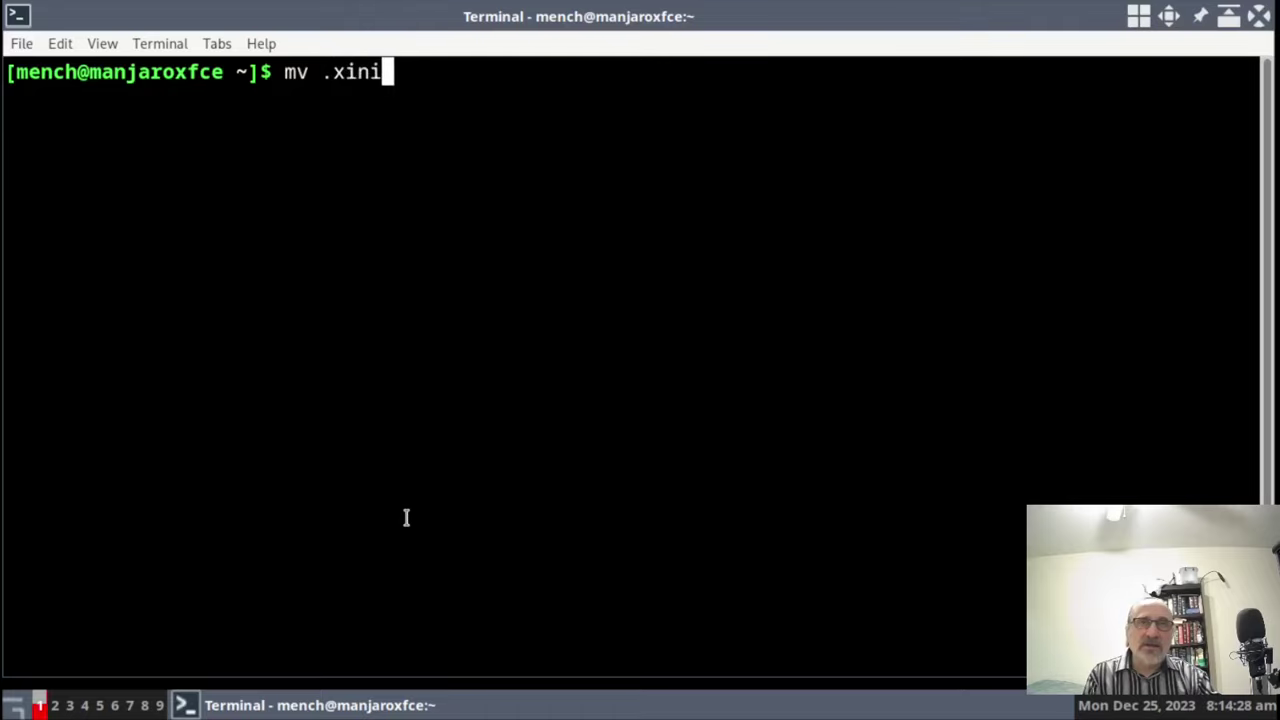
pyautogui.press('Tab')
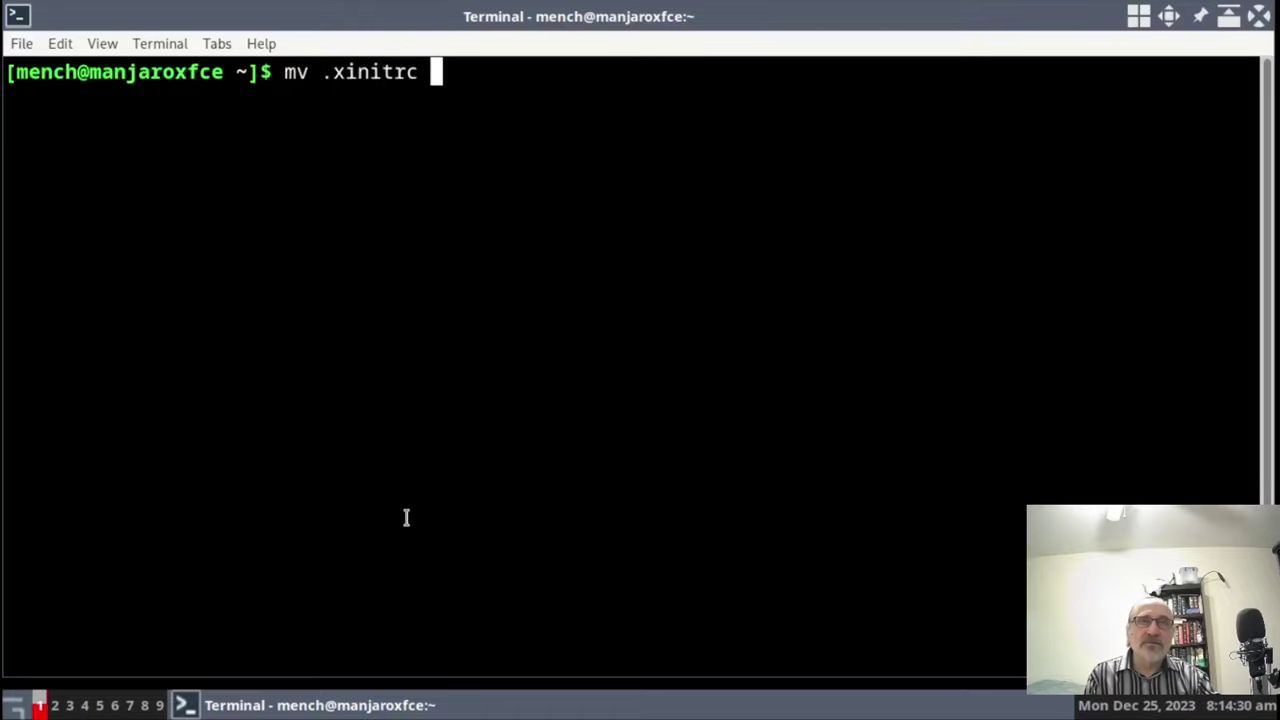
pyautogui.write('.xinitr')
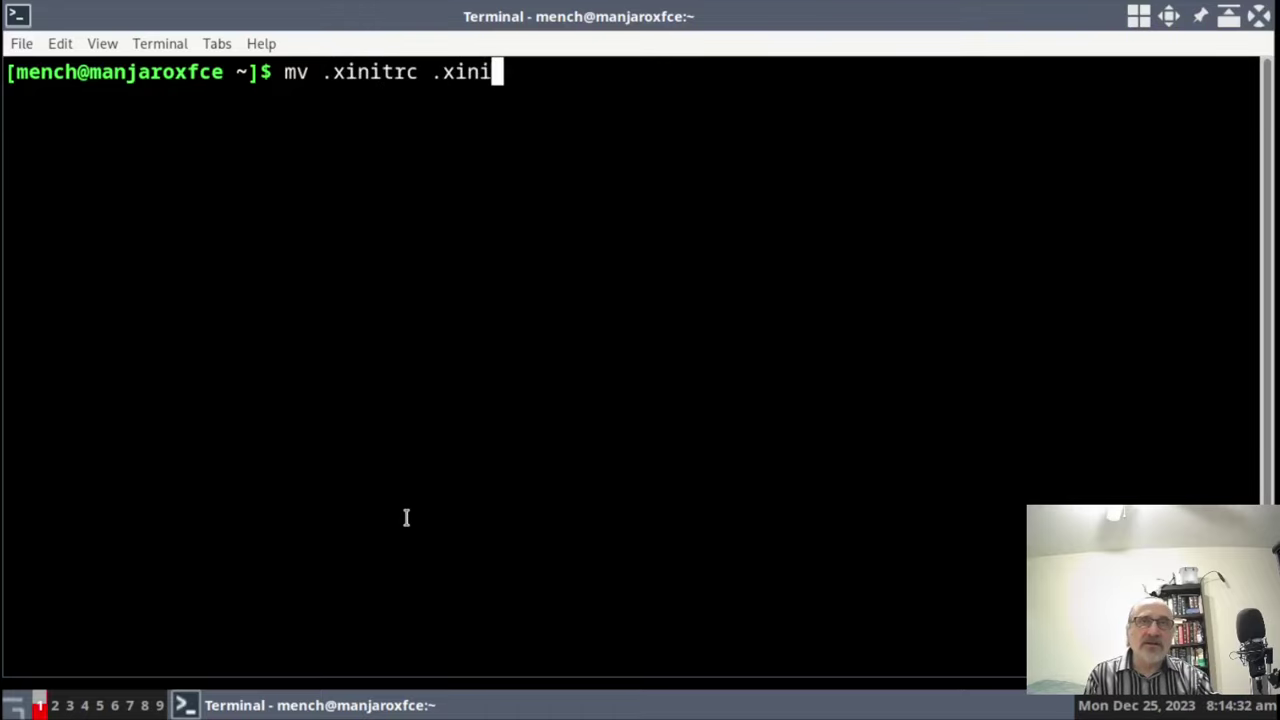
pyautogui.write('c.')
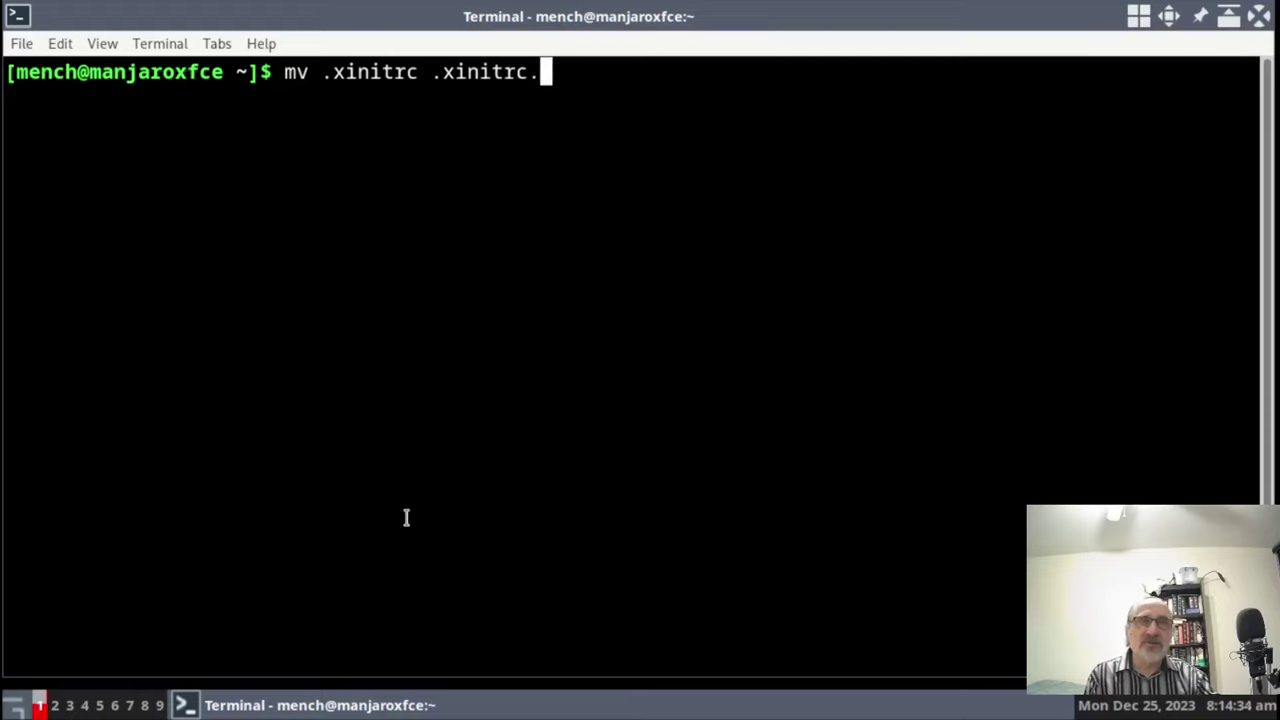
pyautogui.write('save')
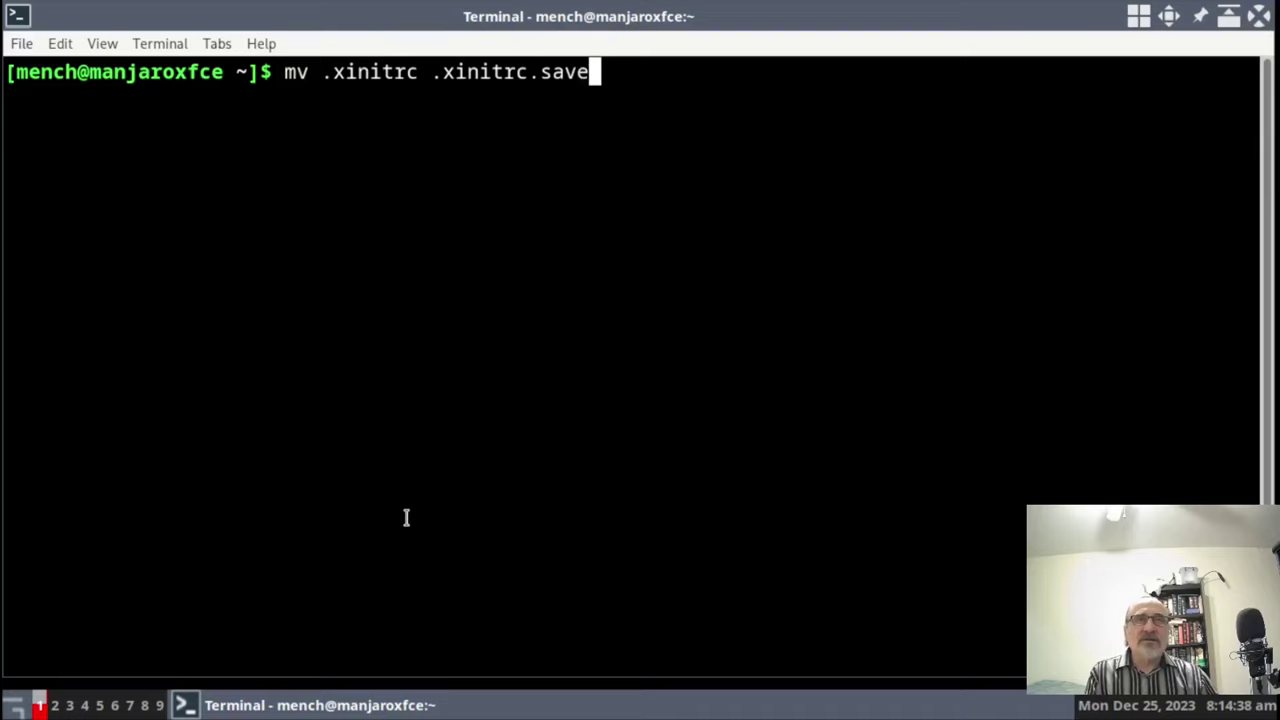
pyautogui.press('Return')
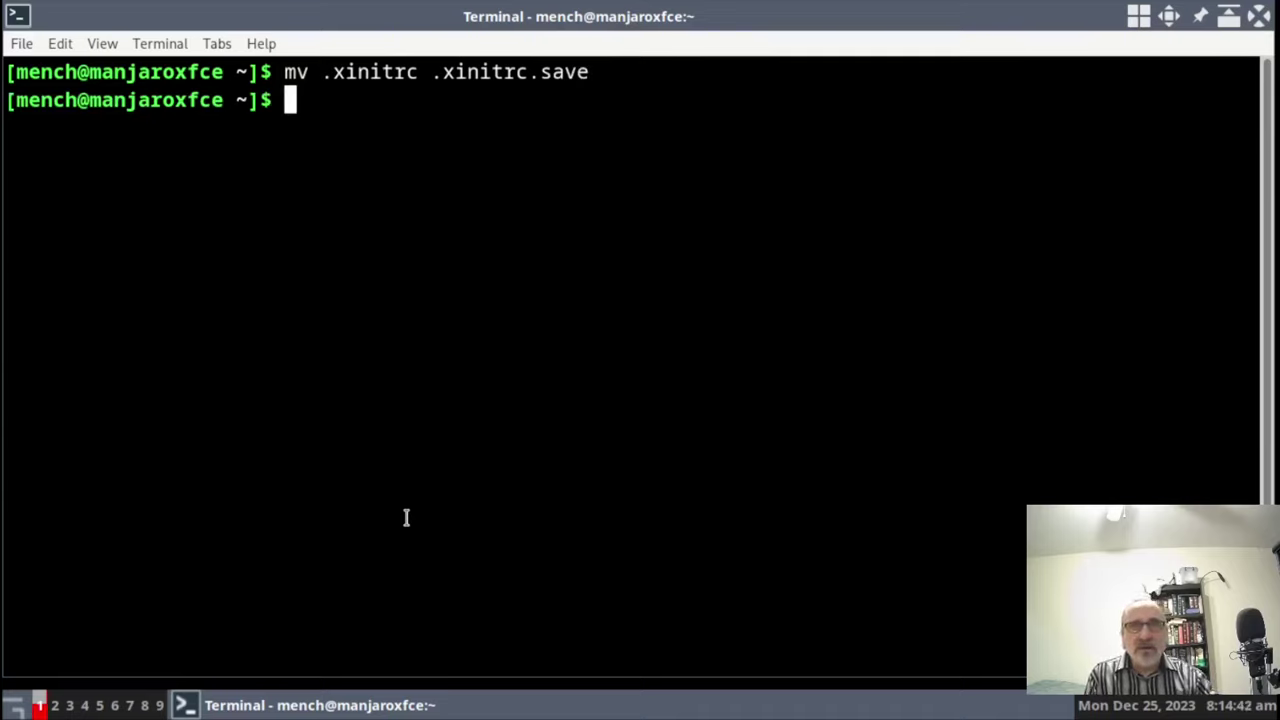
# Change to the mench/arch folder and list all of its files, including hidden ones
pyautogui.write('cd mench')
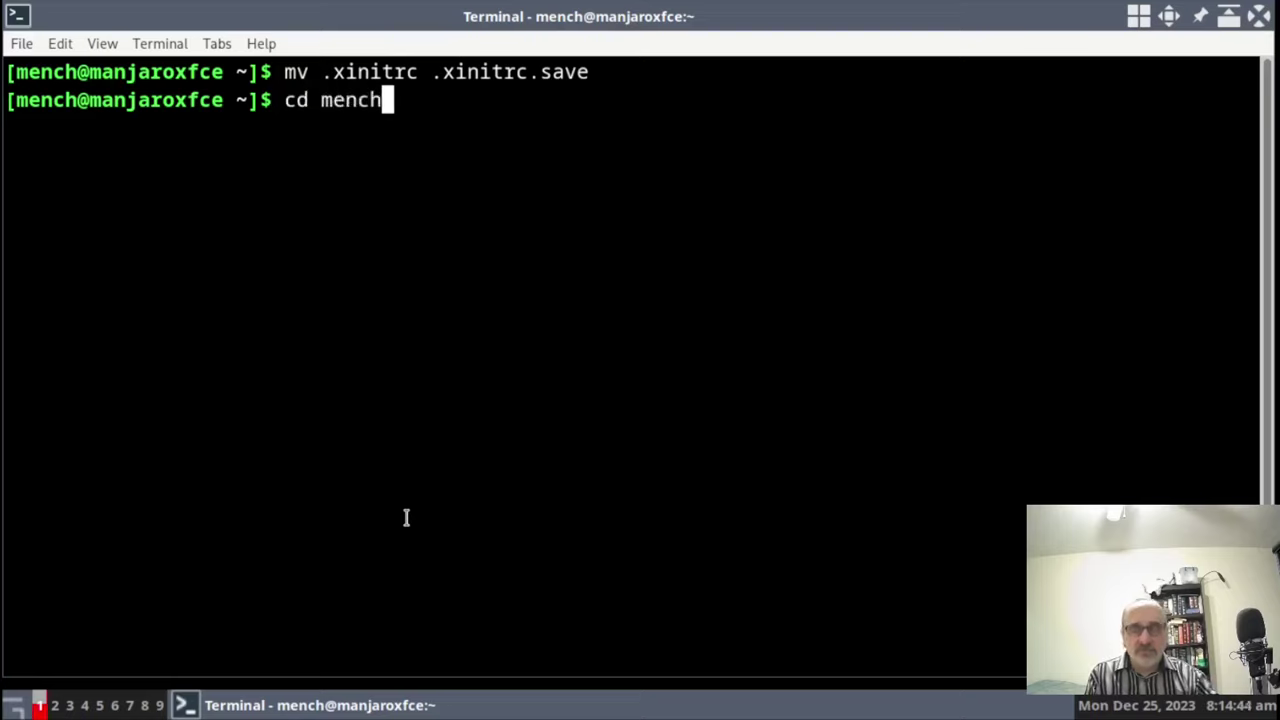
pyautogui.write('/')
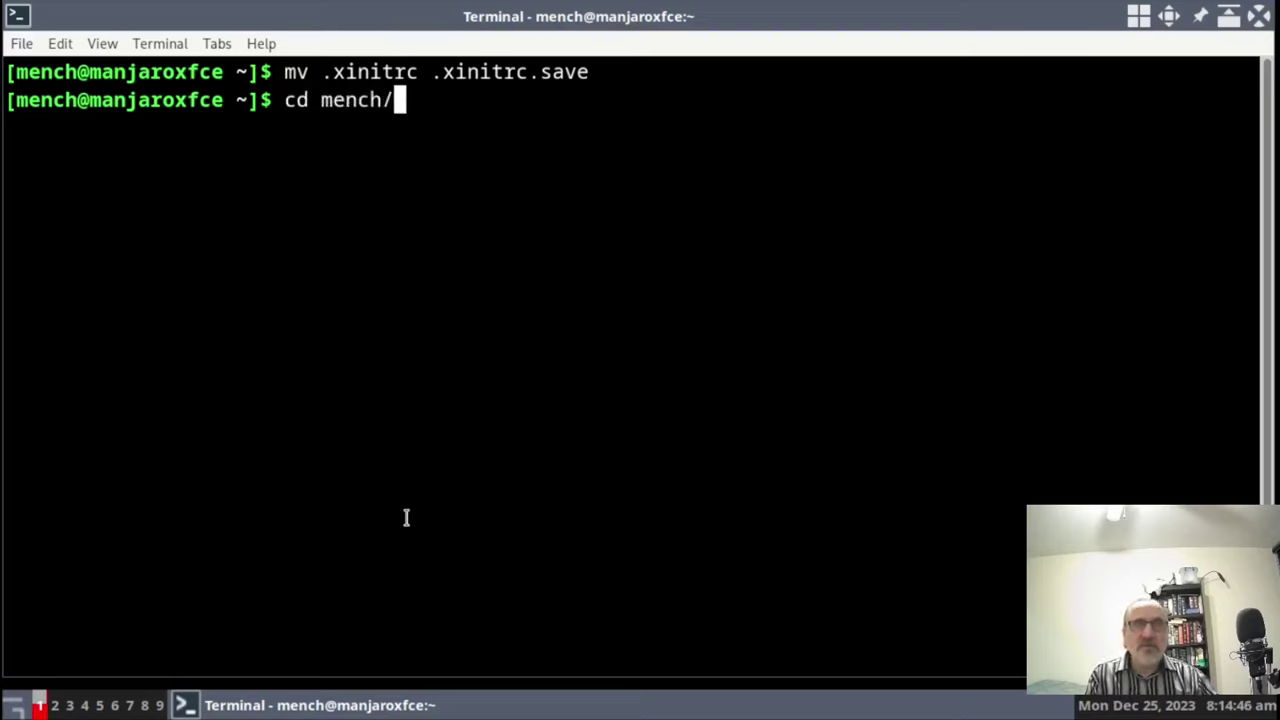
pyautogui.write('arch/')
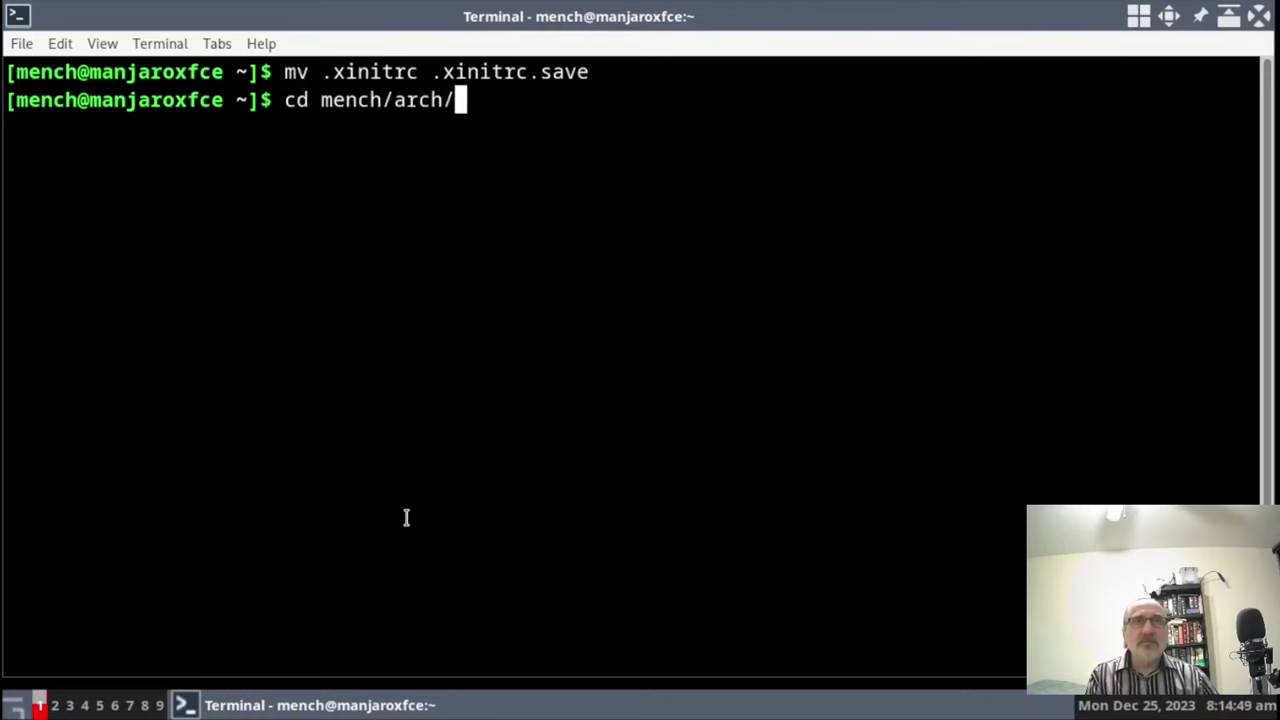
pyautogui.press('Return')
pyautogui.write('ls -a')
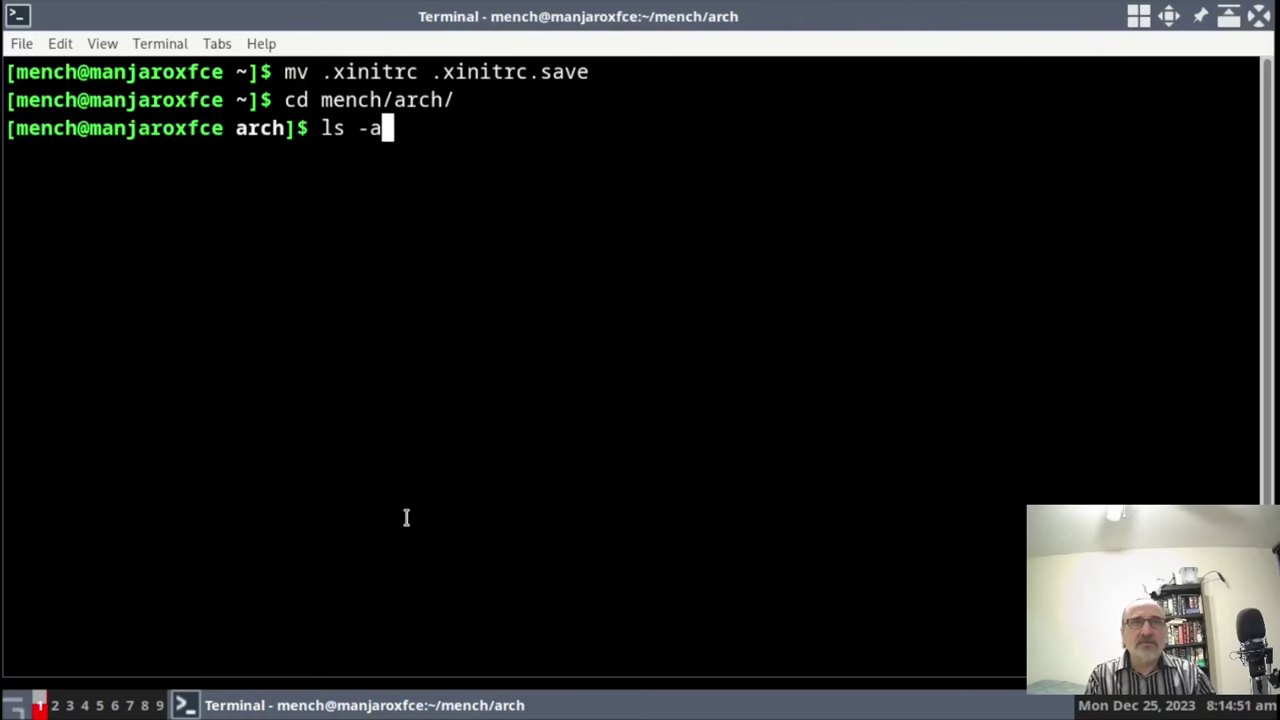
pyautogui.press('Return')
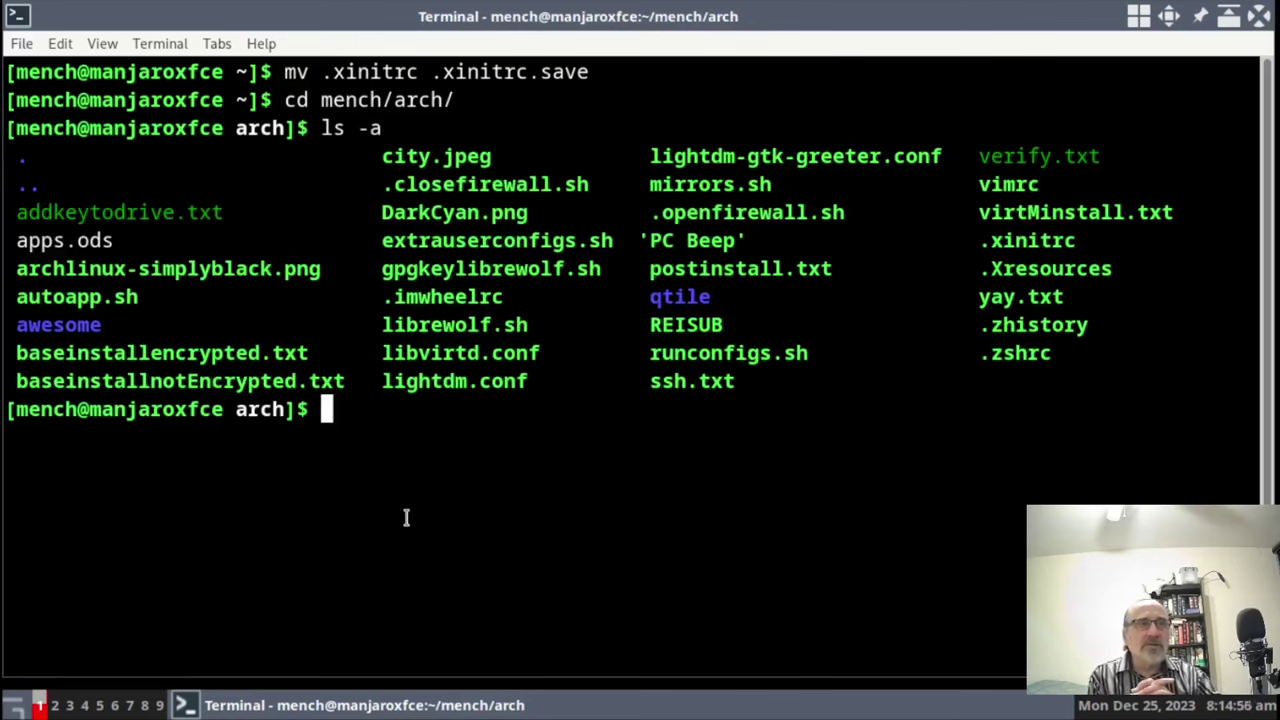
# Copy .xinitrc and .Xresources from the arch folder into the home directory
pyautogui.write('cp')
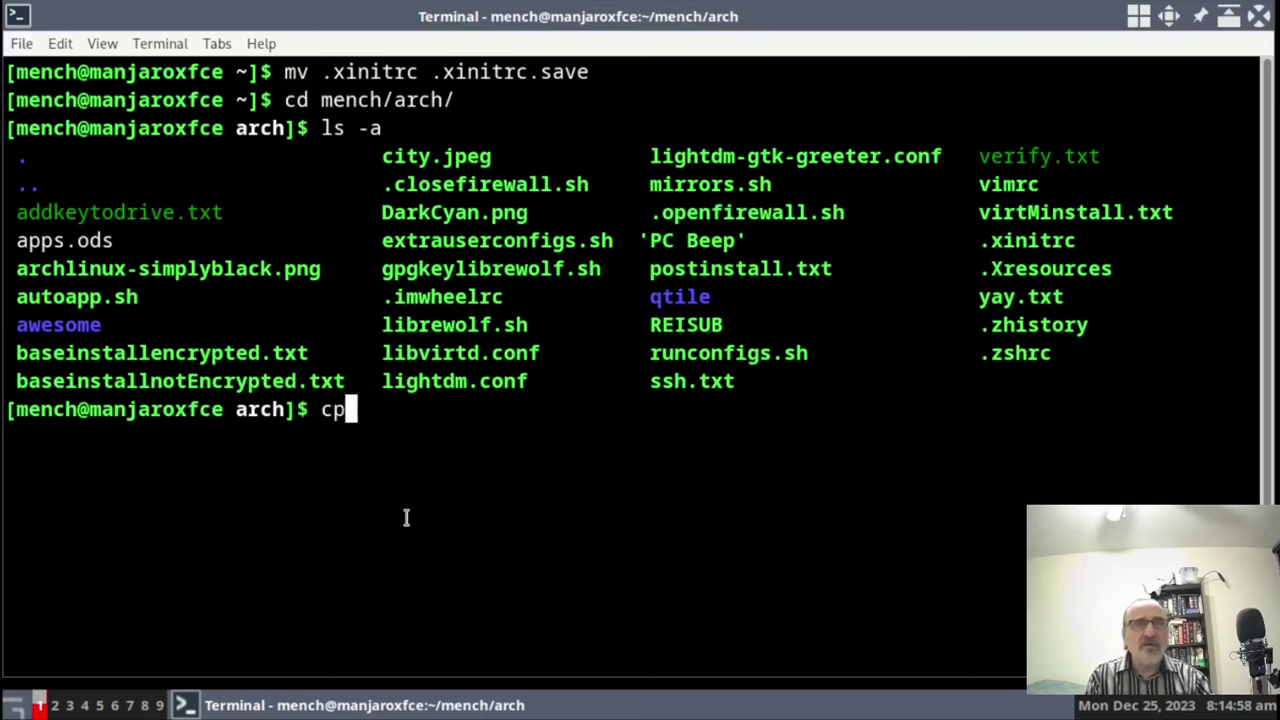
pyautogui.write(' .i')
pyautogui.press('BackSpace')
pyautogui.write('x')
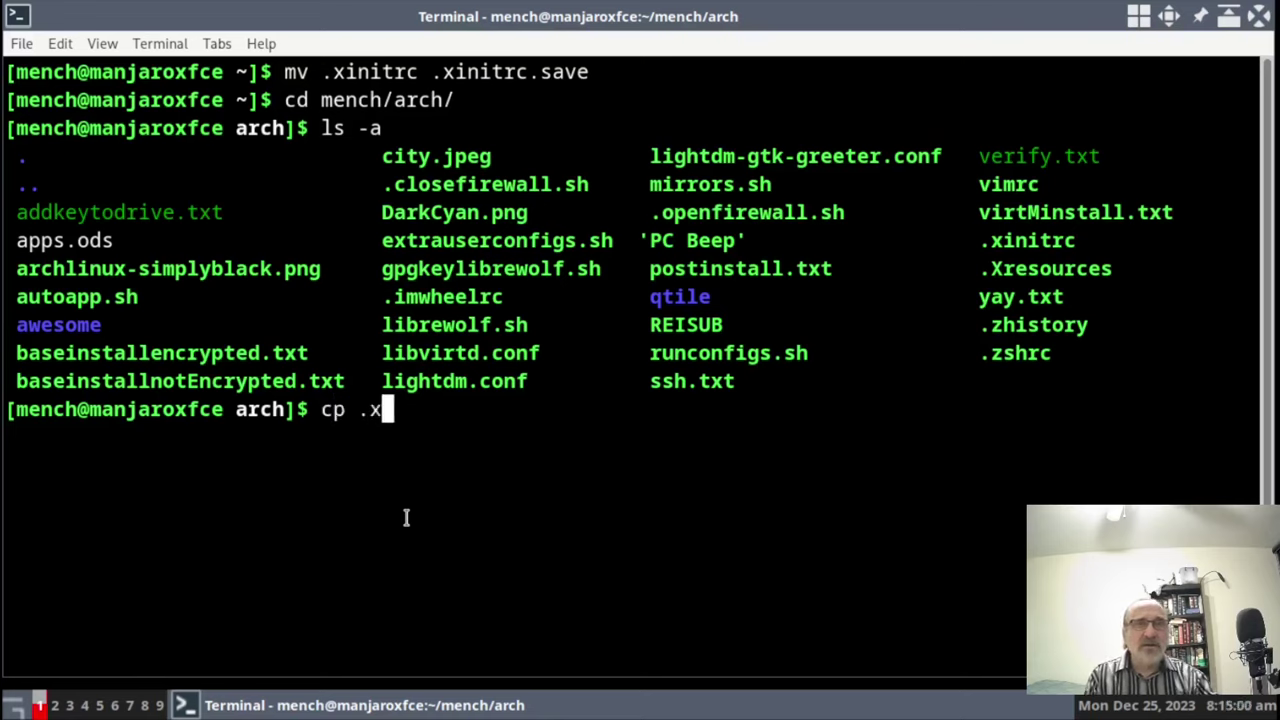
pyautogui.write('n')
pyautogui.press('BackSpace')
pyautogui.write('i')
pyautogui.press('Tab')
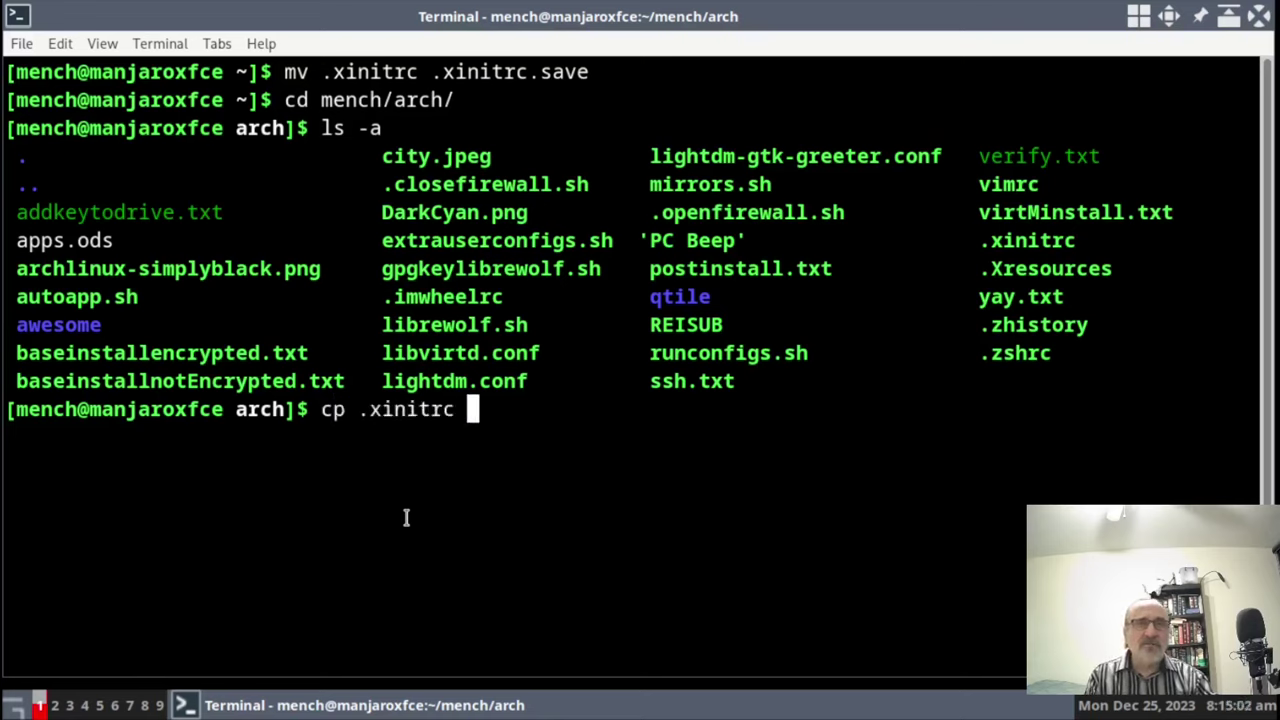
pyautogui.write('.X')
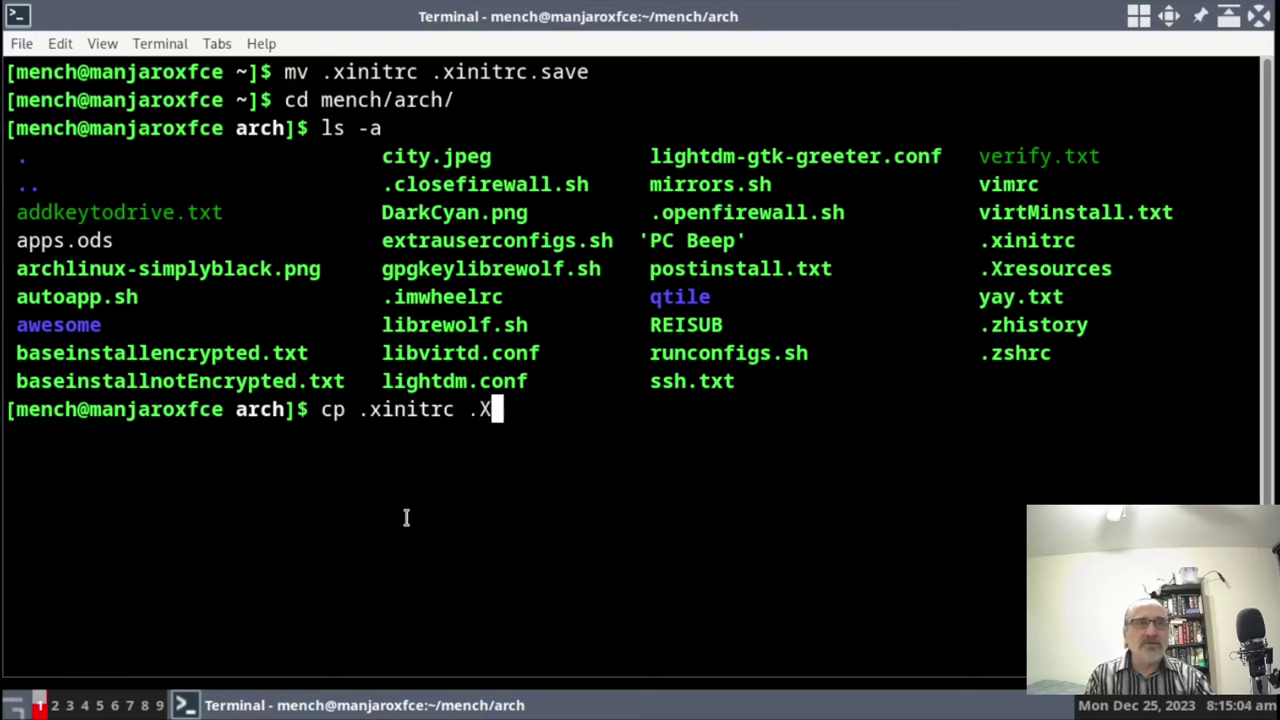
pyautogui.press('Tab')
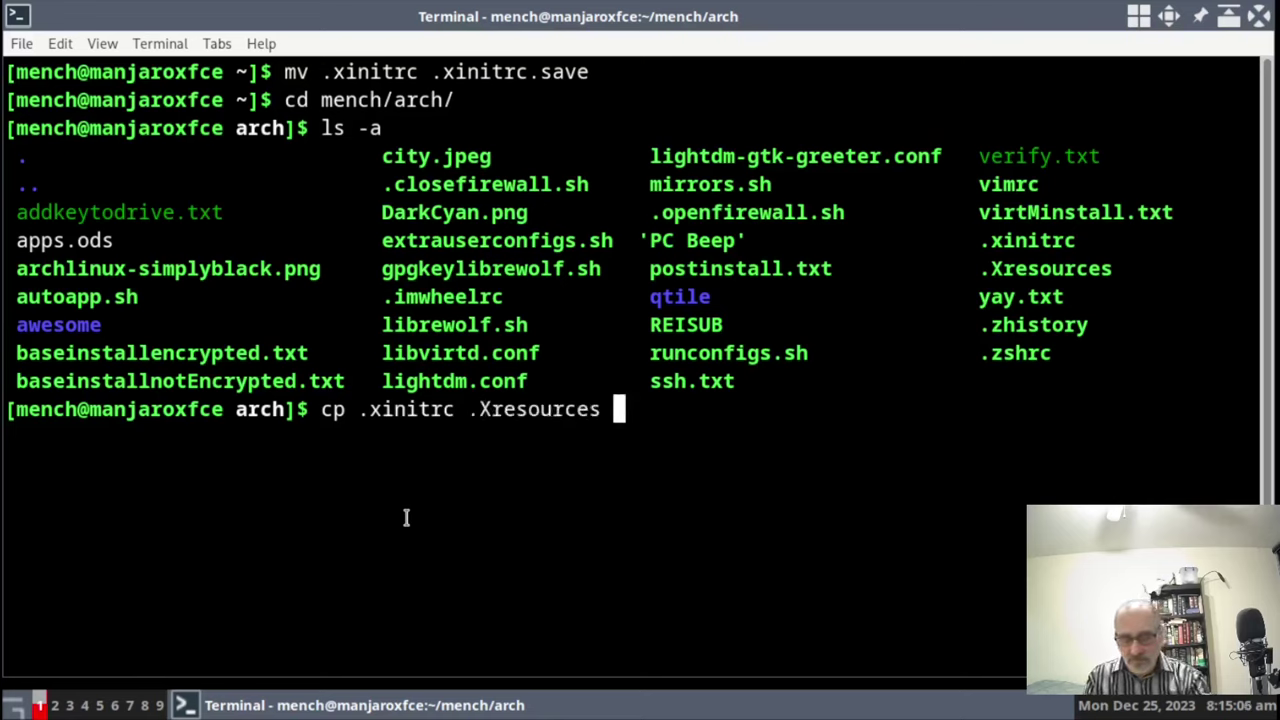
pyautogui.write('~/')
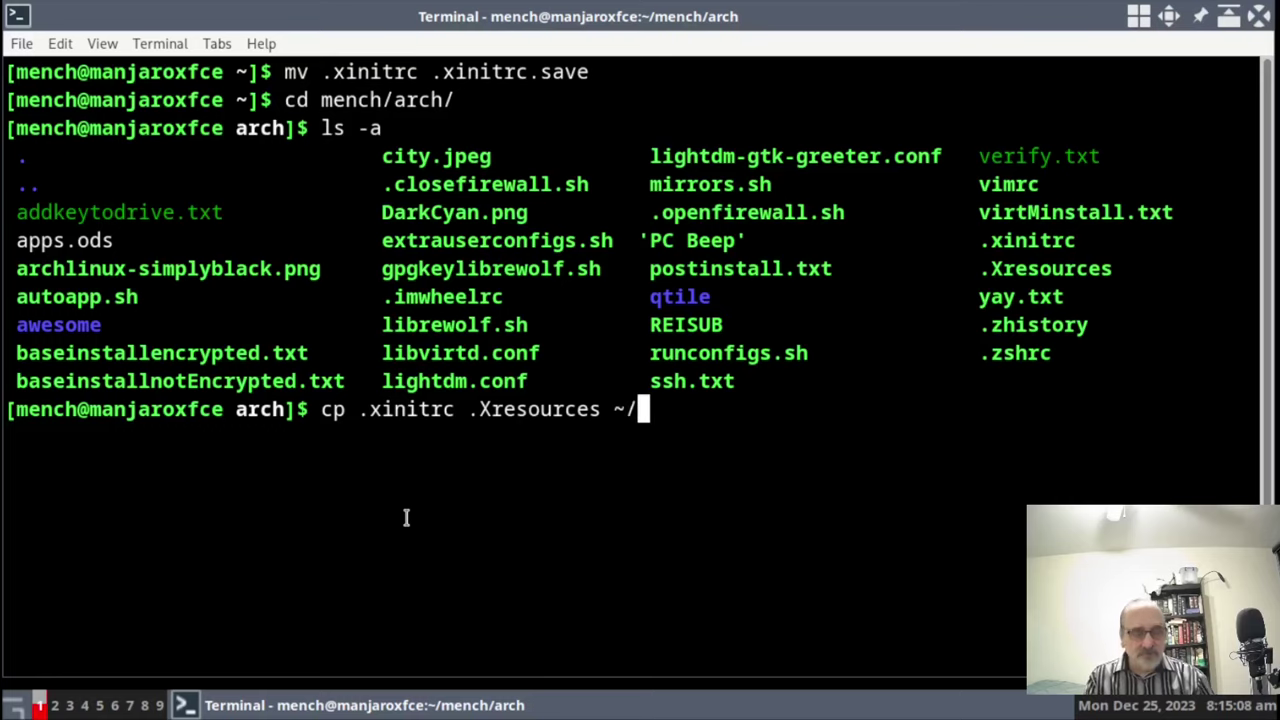
pyautogui.press('Return')
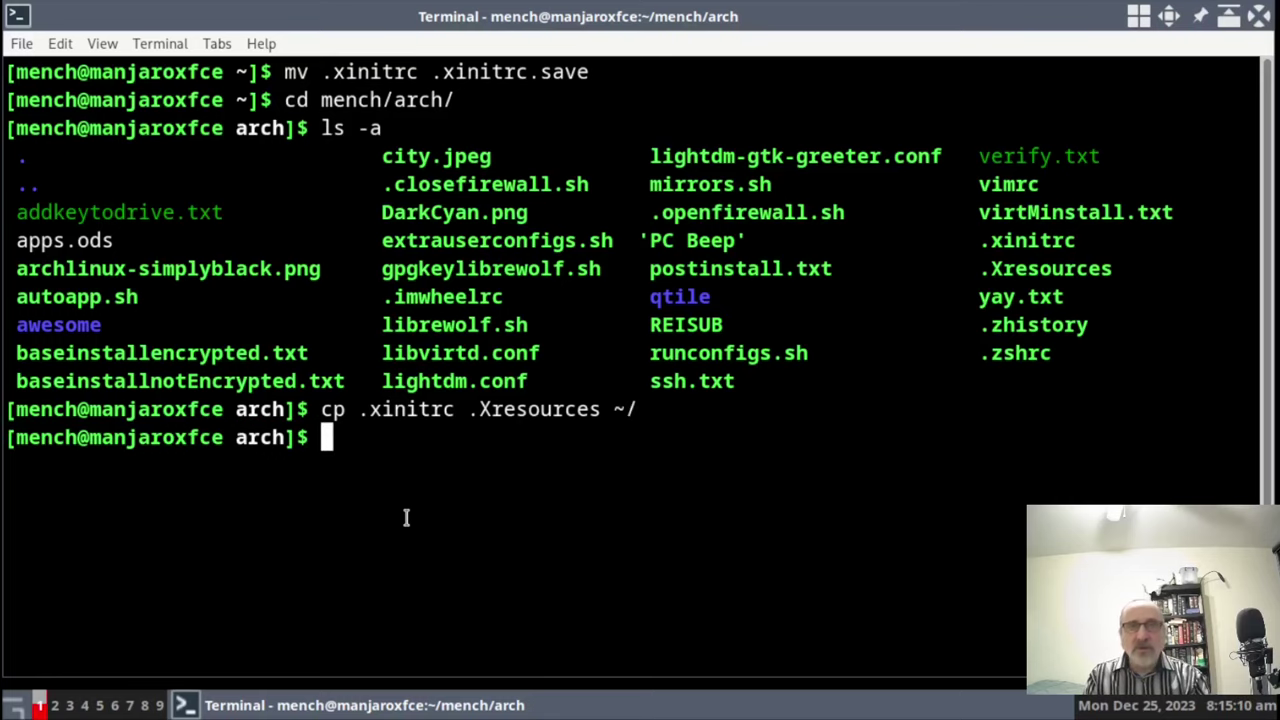
# Close the terminal, quit the awesome session, and log back in with the account password
pyautogui.press('super+shift+c')
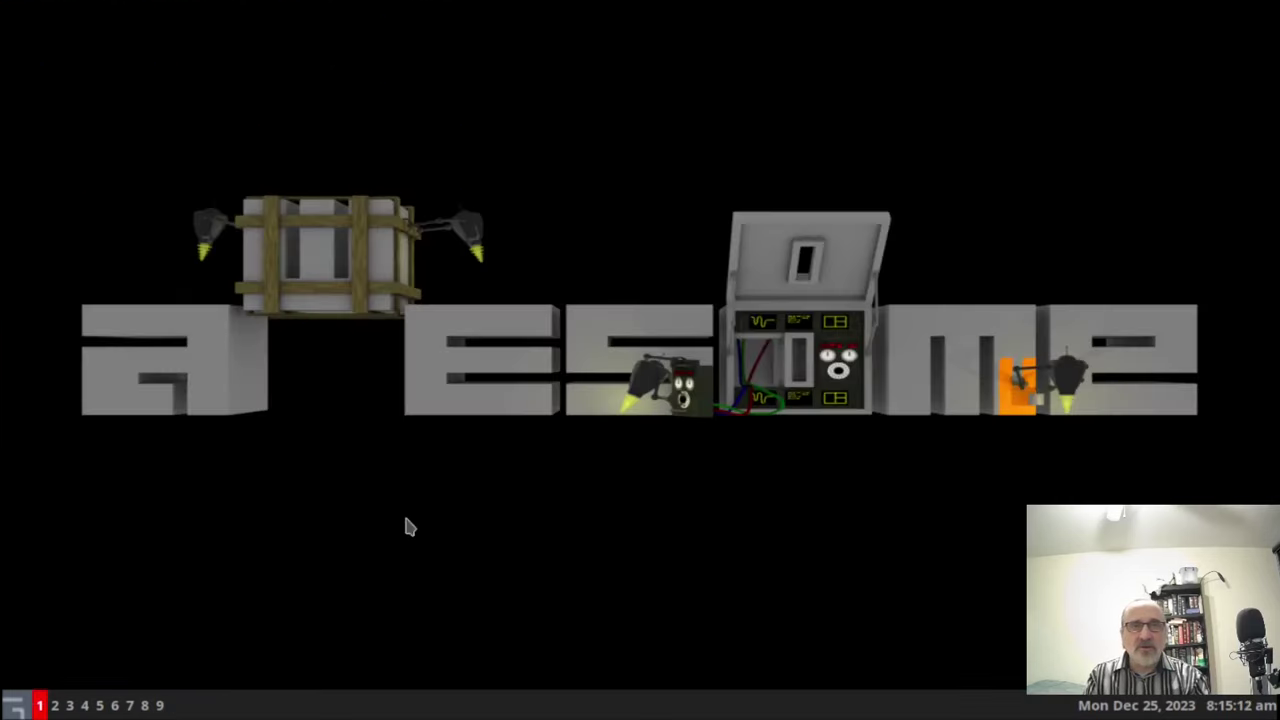
pyautogui.press('super+shift+q')
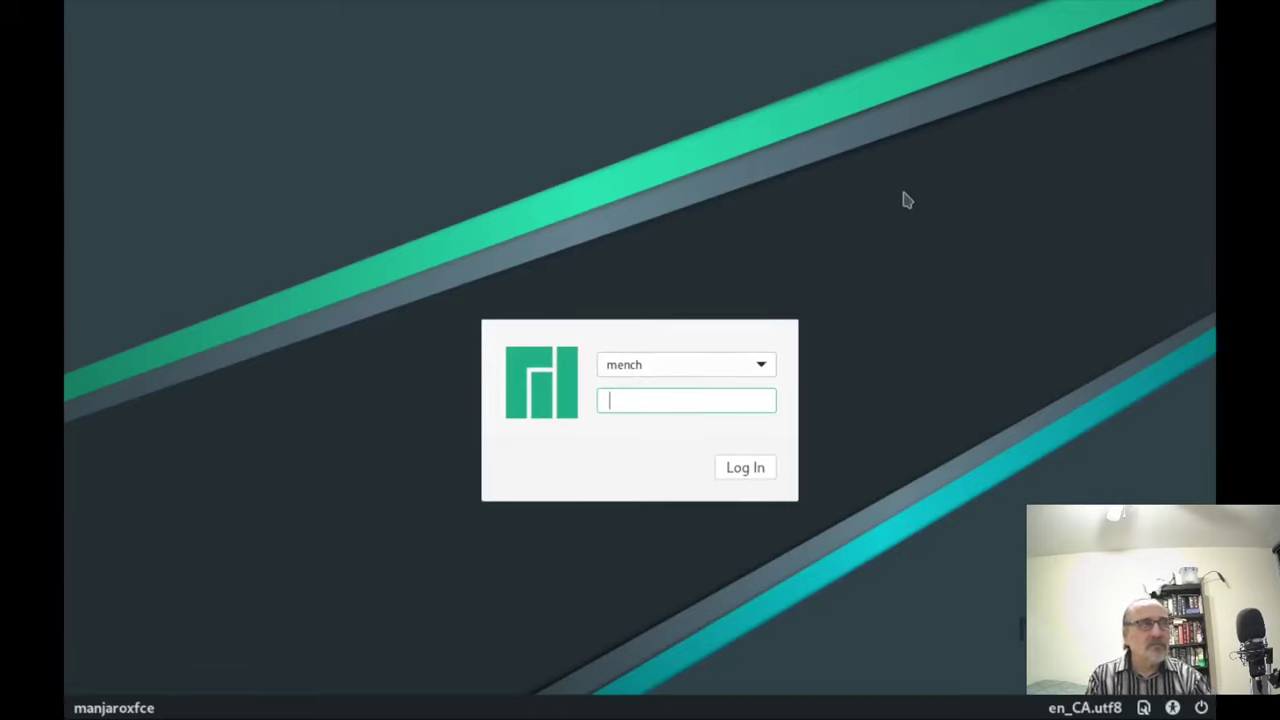
pyautogui.write('••')
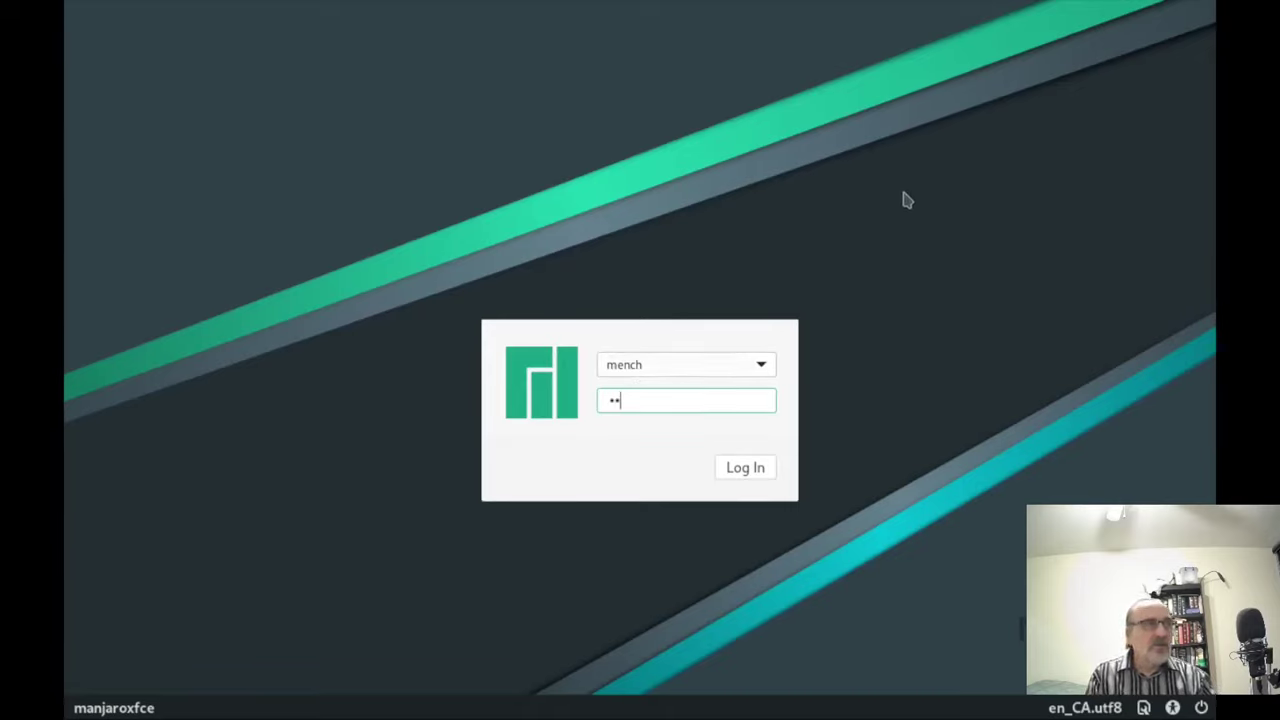
pyautogui.press('Return')
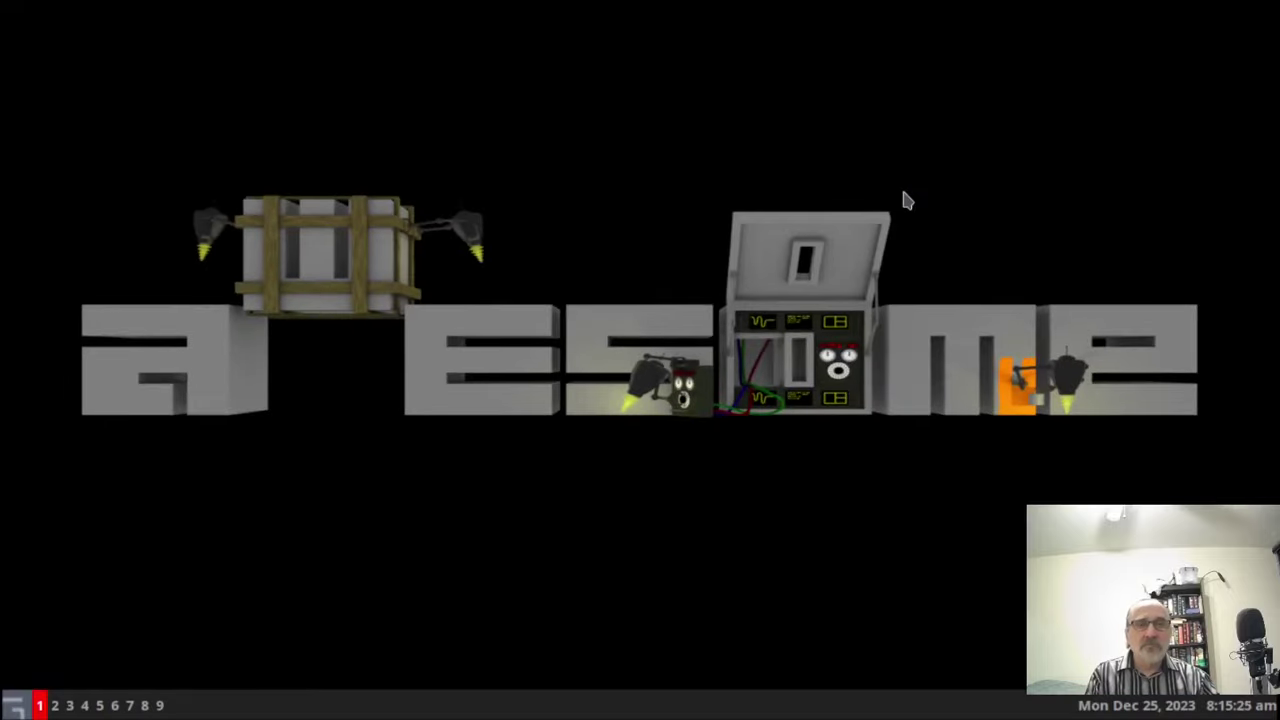
# Open the default terminal and close it, and examine the system's memory and CPU usage in htop before quitting it
pyautogui.press('super+Return')
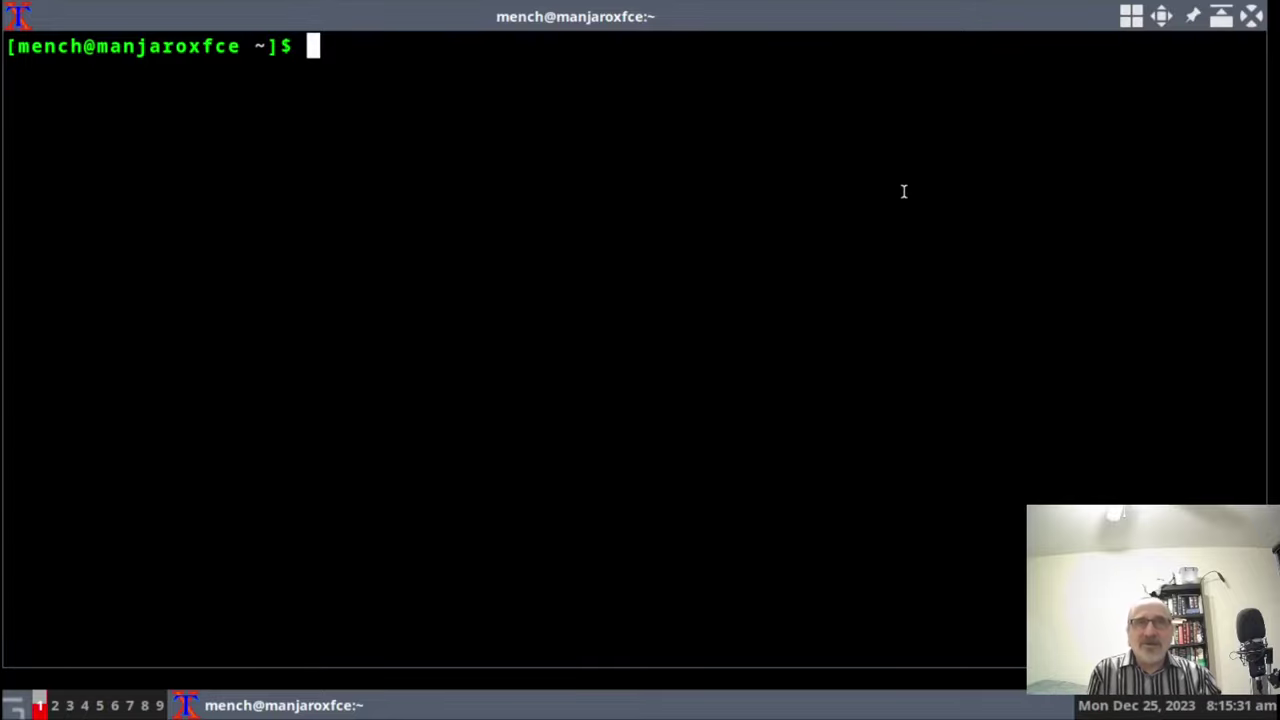
pyautogui.press('super+shift+c')
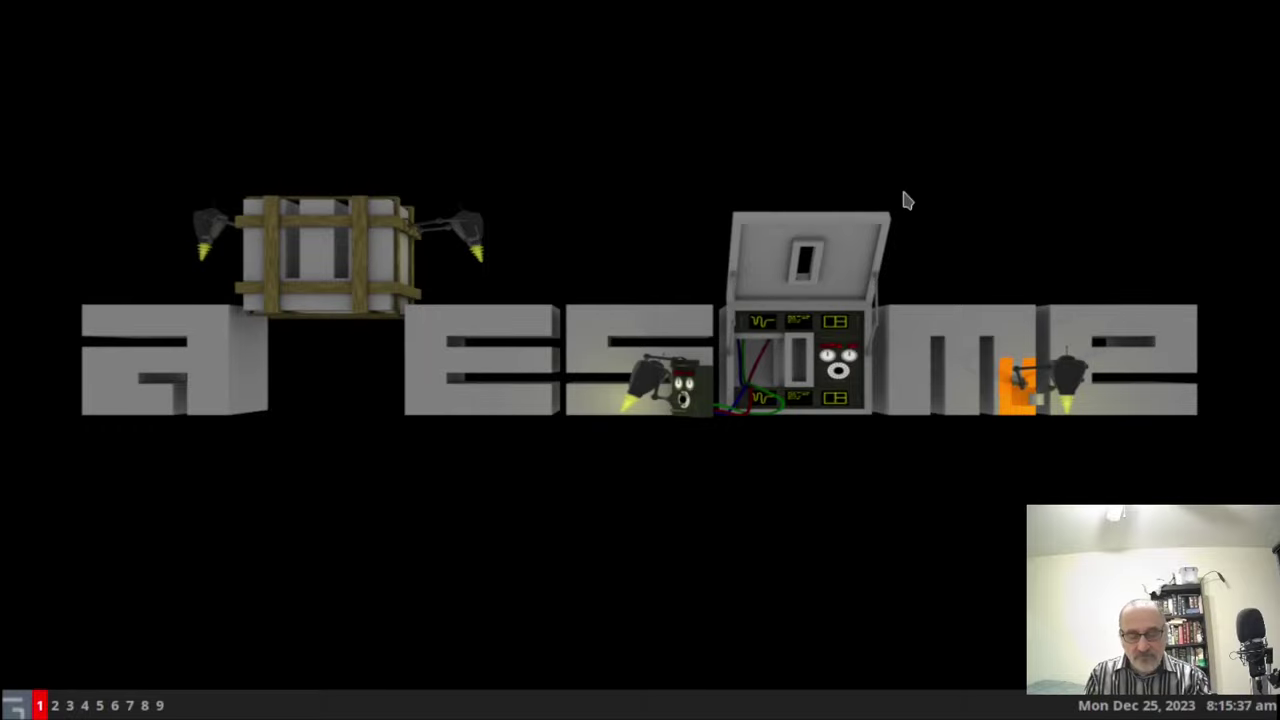
pyautogui.press('super+Return')
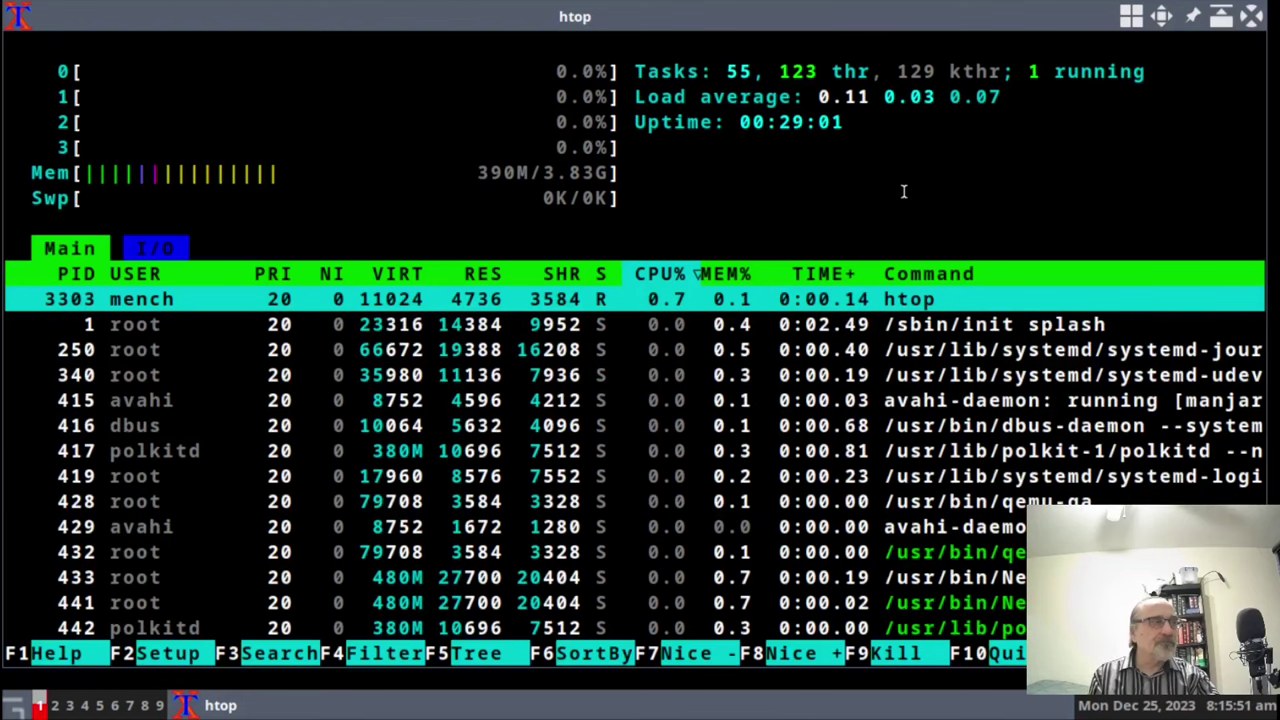
pyautogui.press('q')
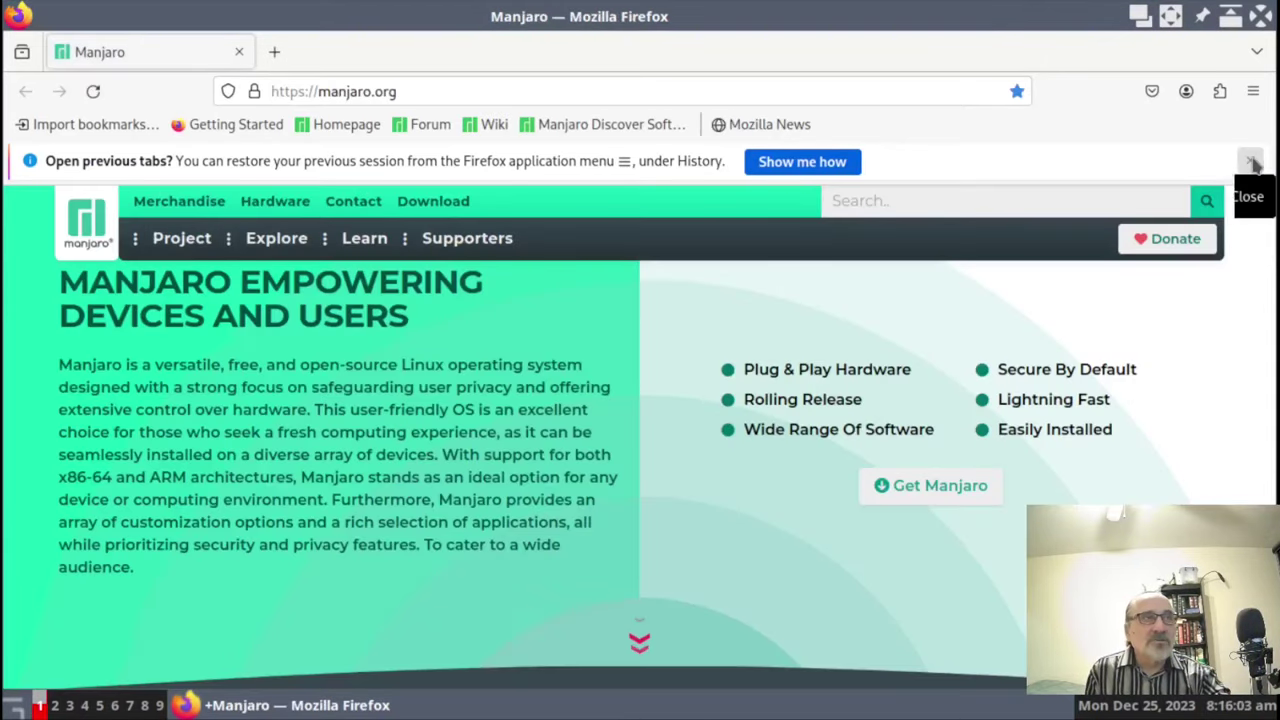
# Dismiss Firefox's previous-tabs notice and close the browser, and launch Firefox again from the desktop and close it
pyautogui.click(1249, 161)
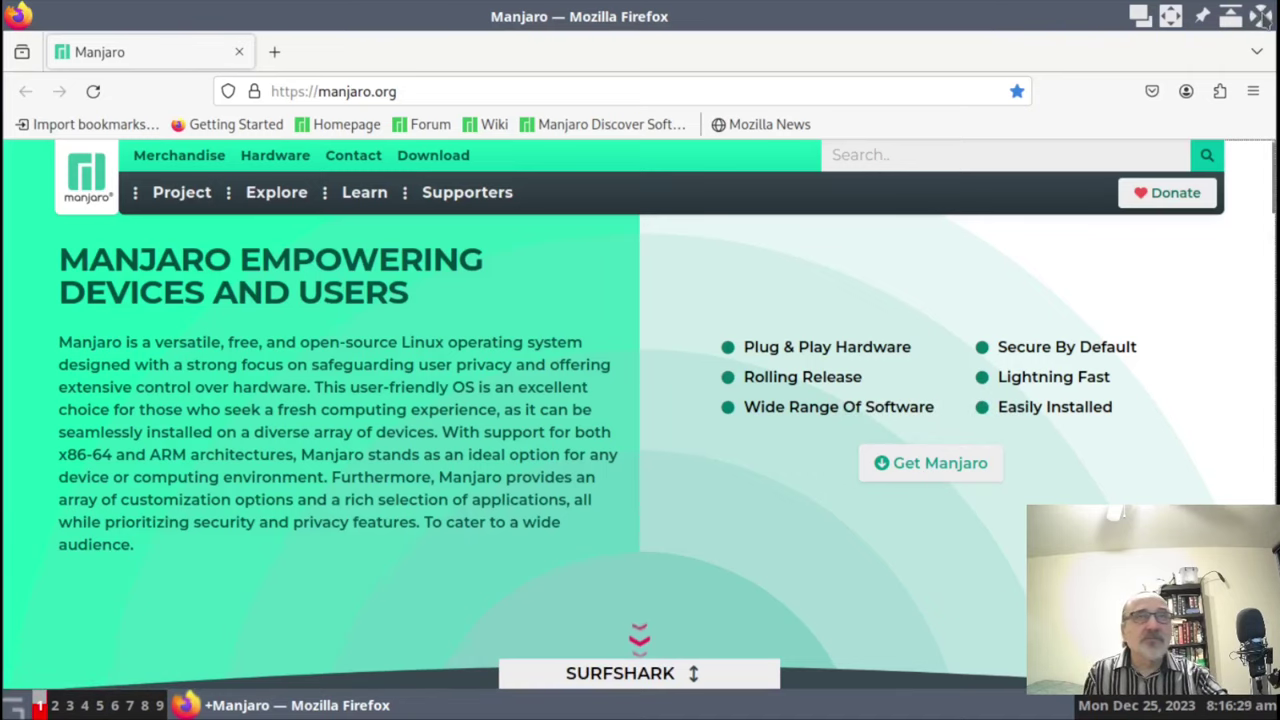
pyautogui.click(1262, 14)
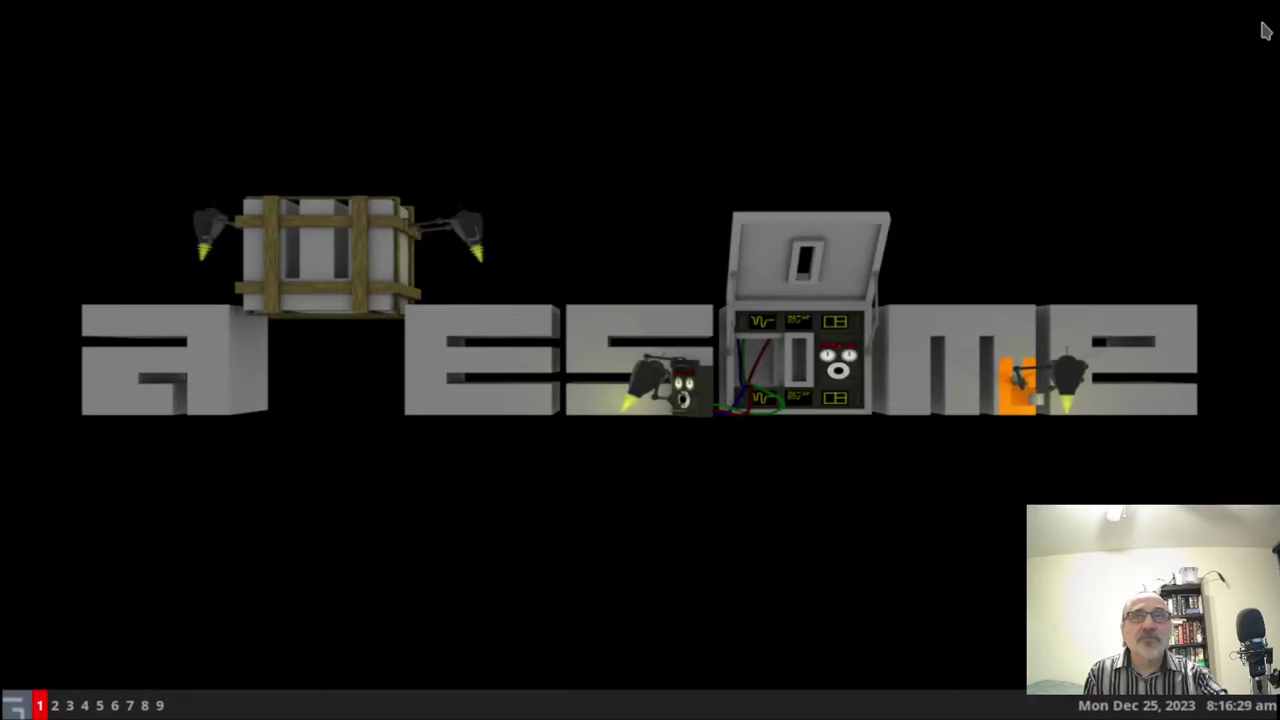
pyautogui.rightClick(309, 408)
pyautogui.click(399, 467)
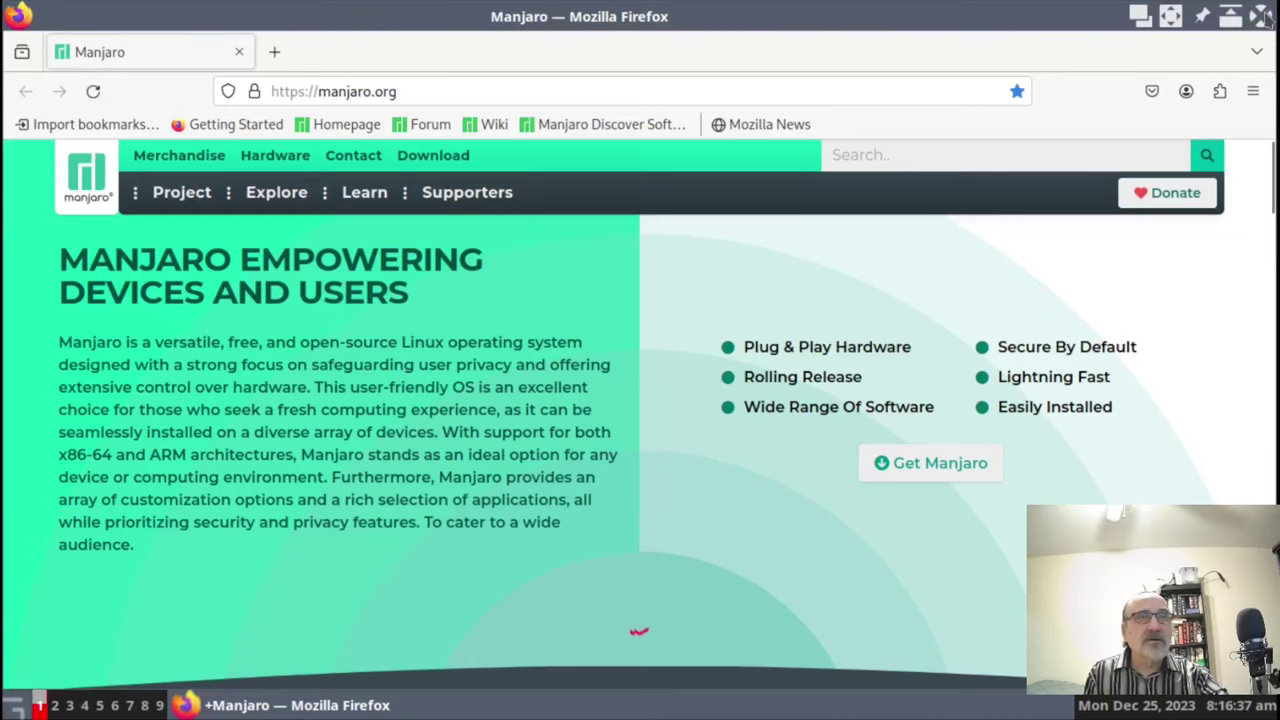
pyautogui.click(1264, 16)
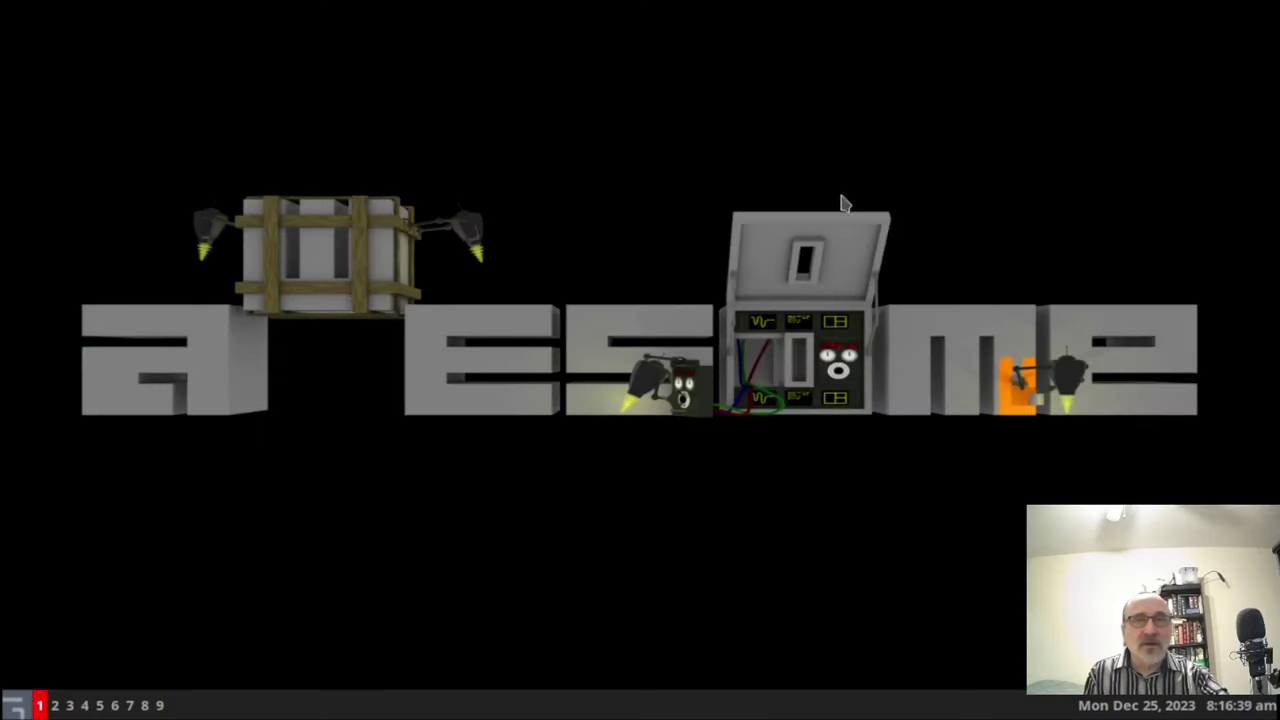
# Quit the awesome session to return to the login screen
pyautogui.rightClick(403, 397)
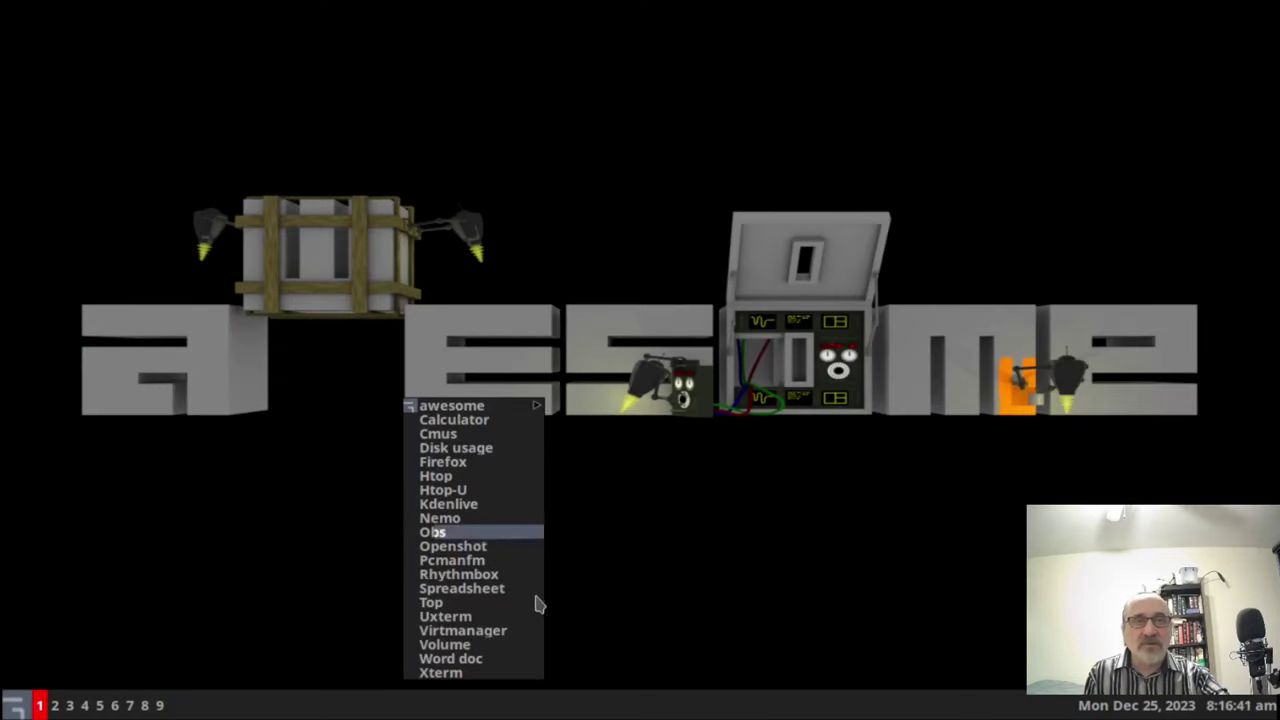
pyautogui.moveTo(500, 405)
pyautogui.click(575, 462)
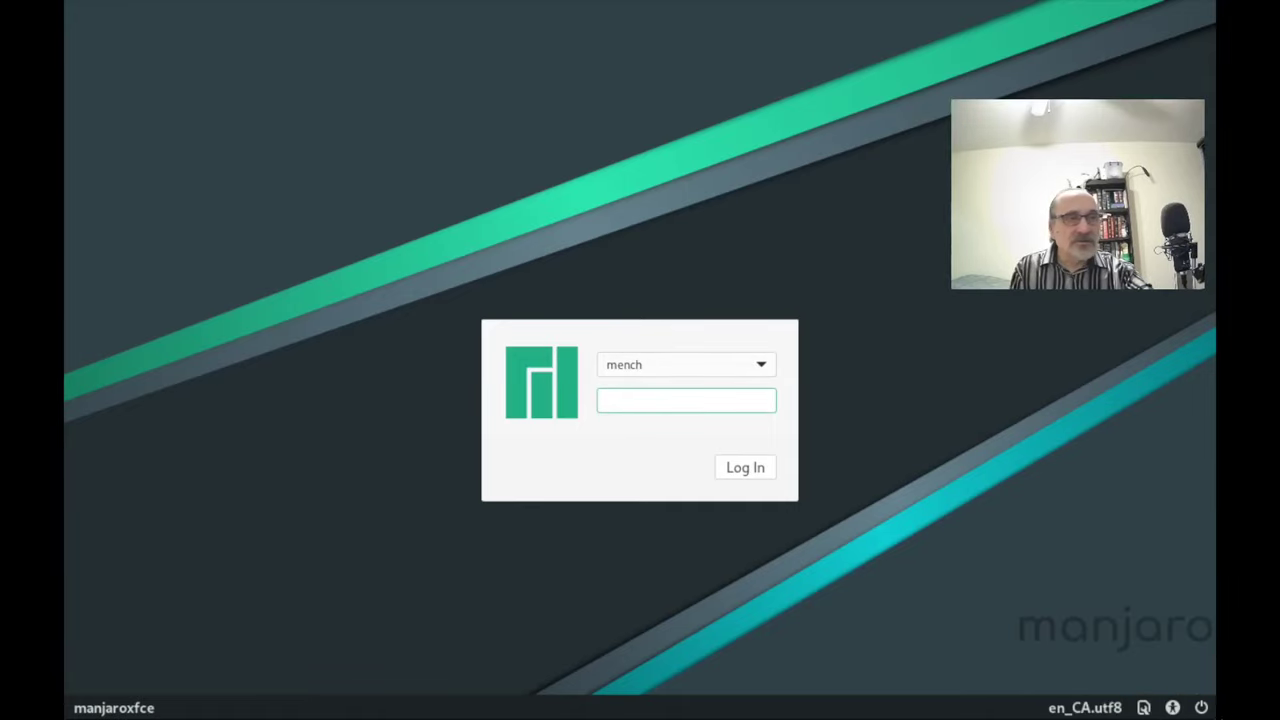
# Choose the Qtile session at the login screen and log in with the account password
pyautogui.click(1143, 707)
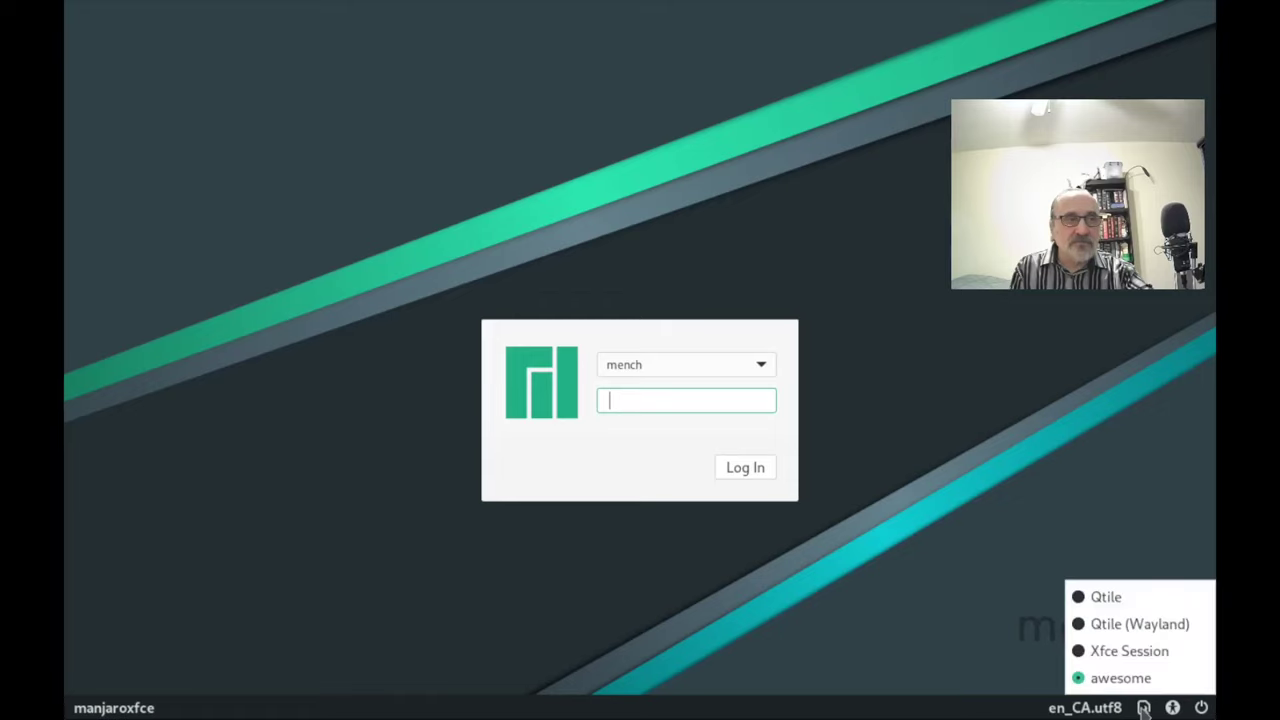
pyautogui.click(1075, 600)
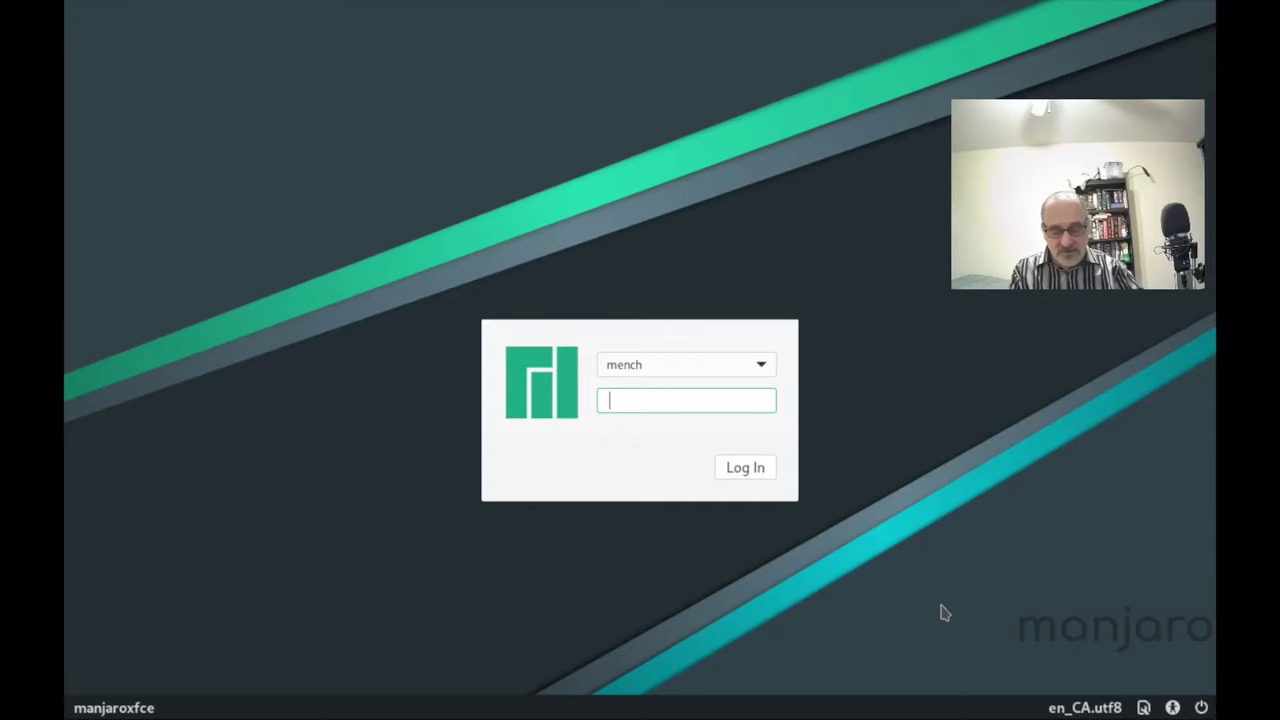
pyautogui.write('••')
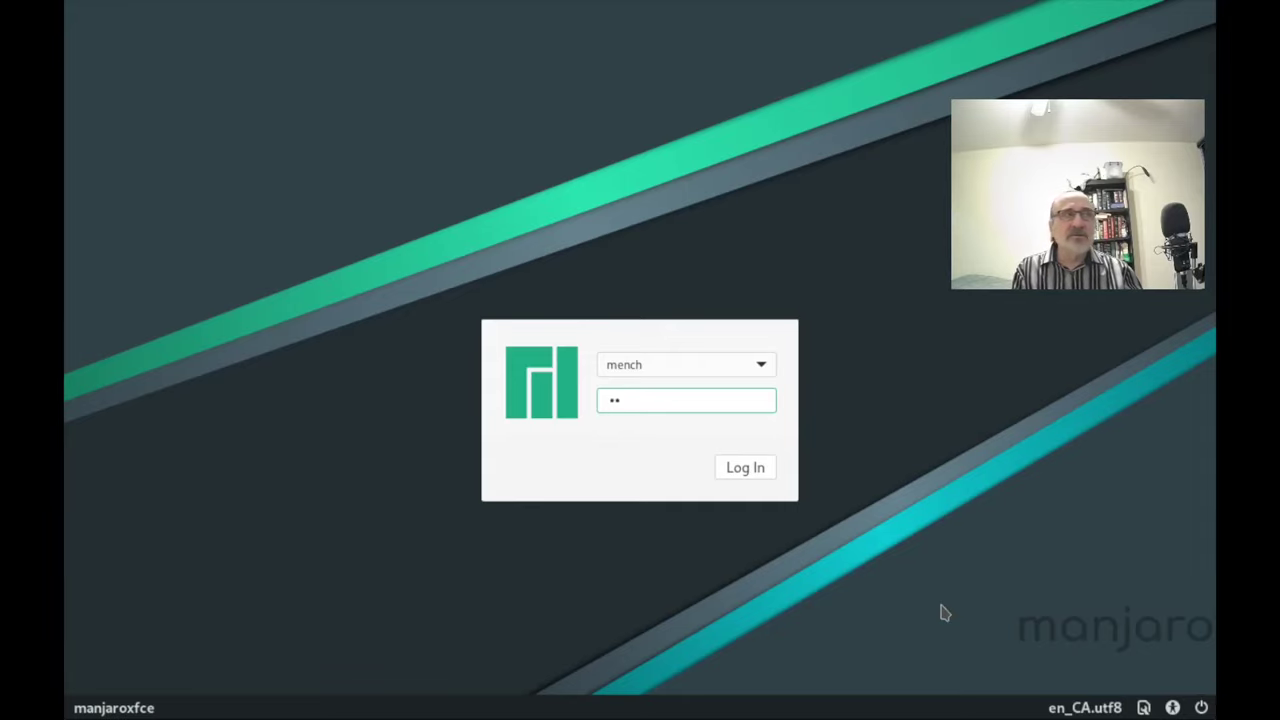
pyautogui.press('Return')
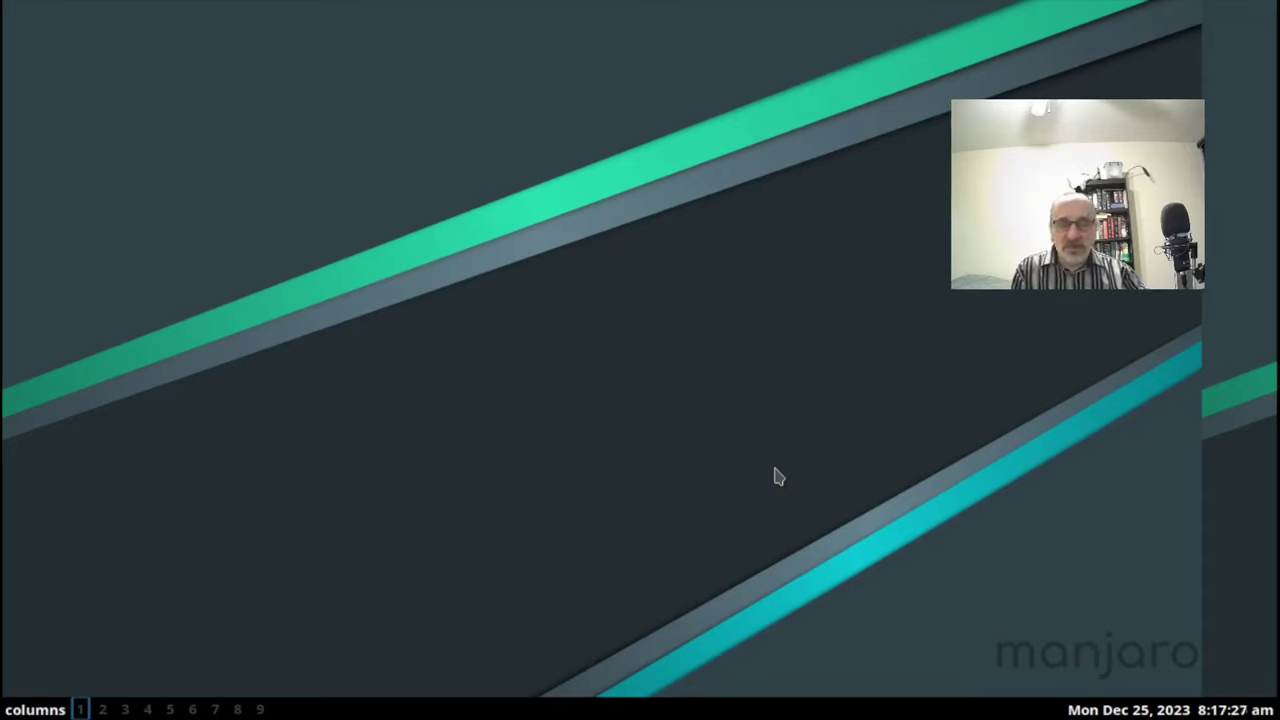
# Examine memory and CPU usage in htop and quit it, and test opening and closing the default terminal before leaving a new one open
pyautogui.press('super+Return')
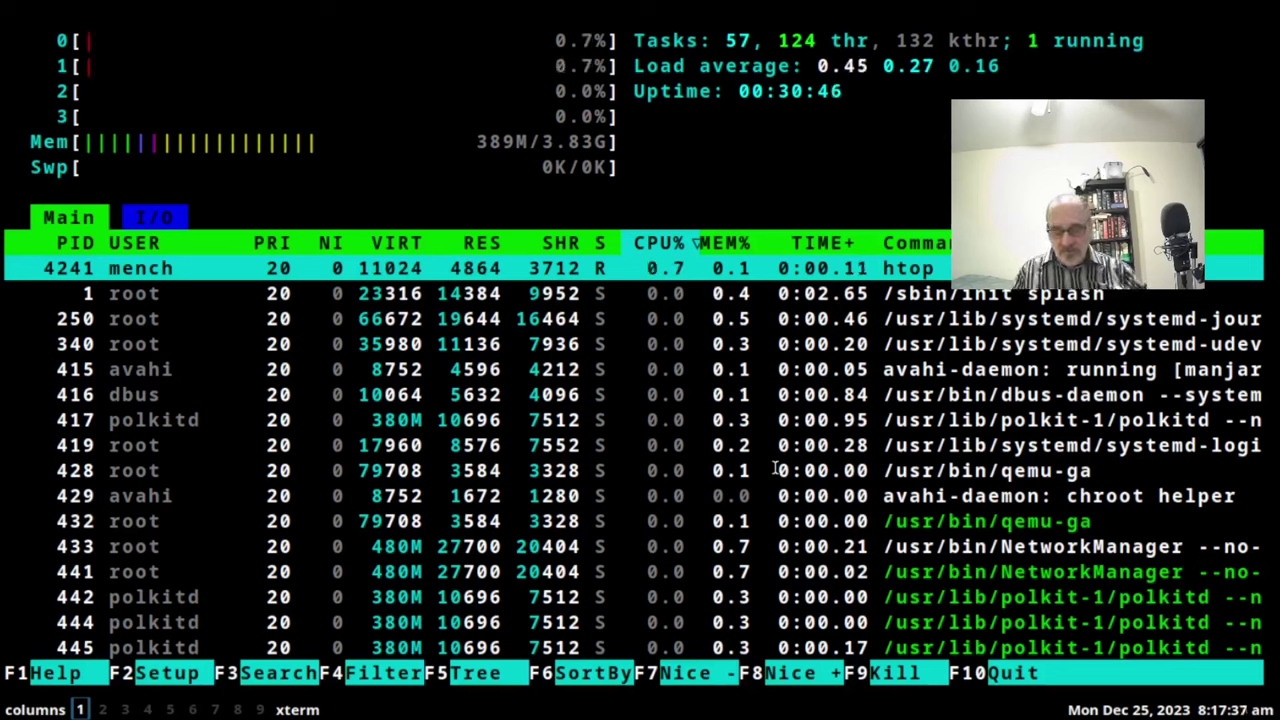
pyautogui.press('q')
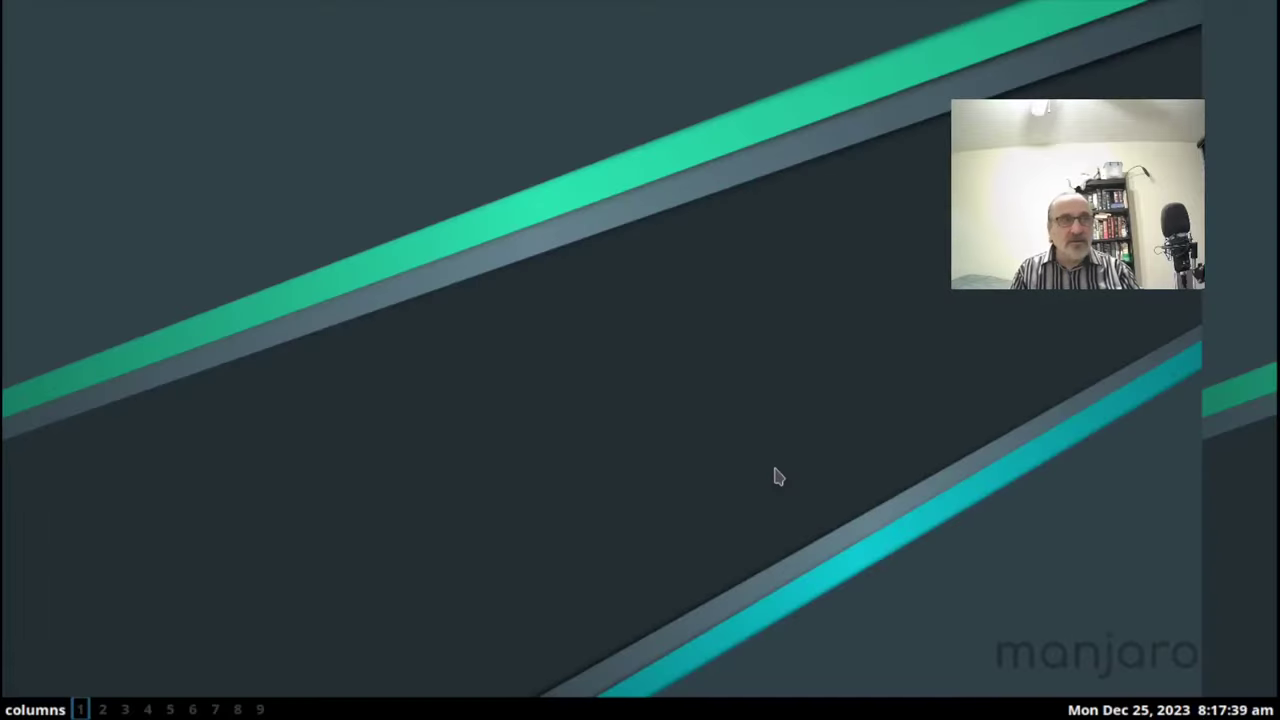
pyautogui.press('super+Return')
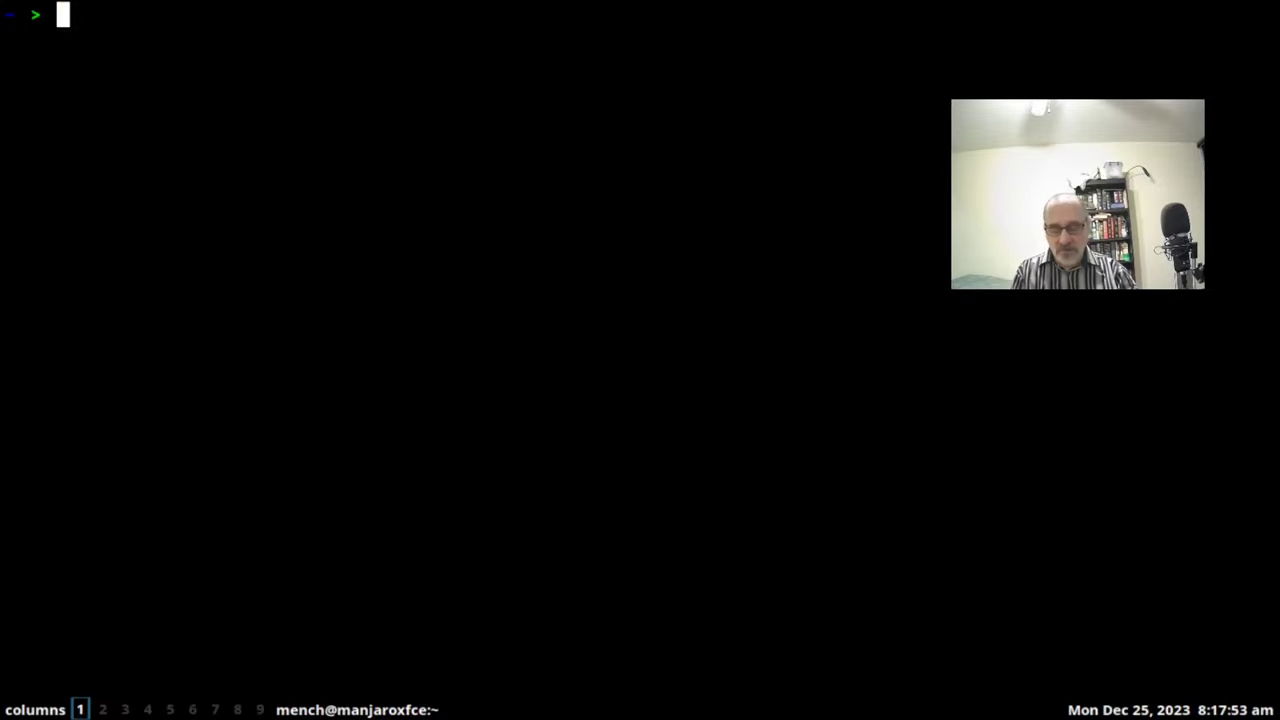
pyautogui.press('super+w')
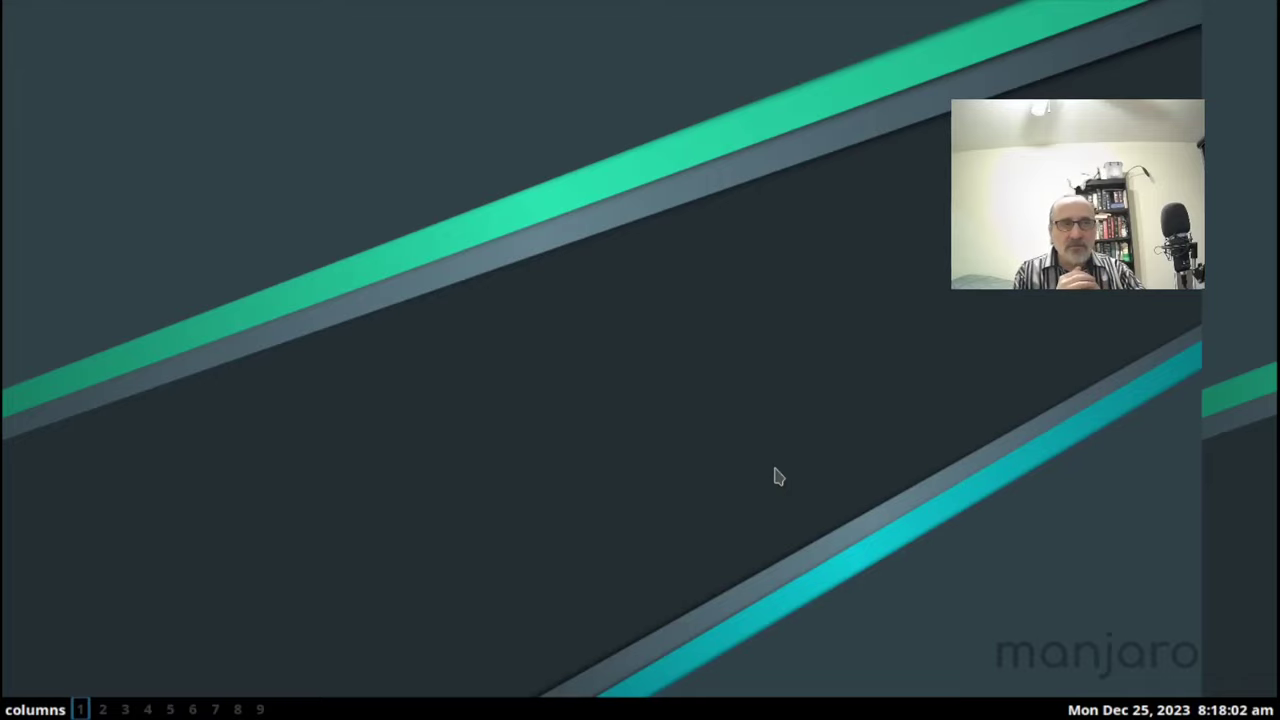
pyautogui.press('super+Return')
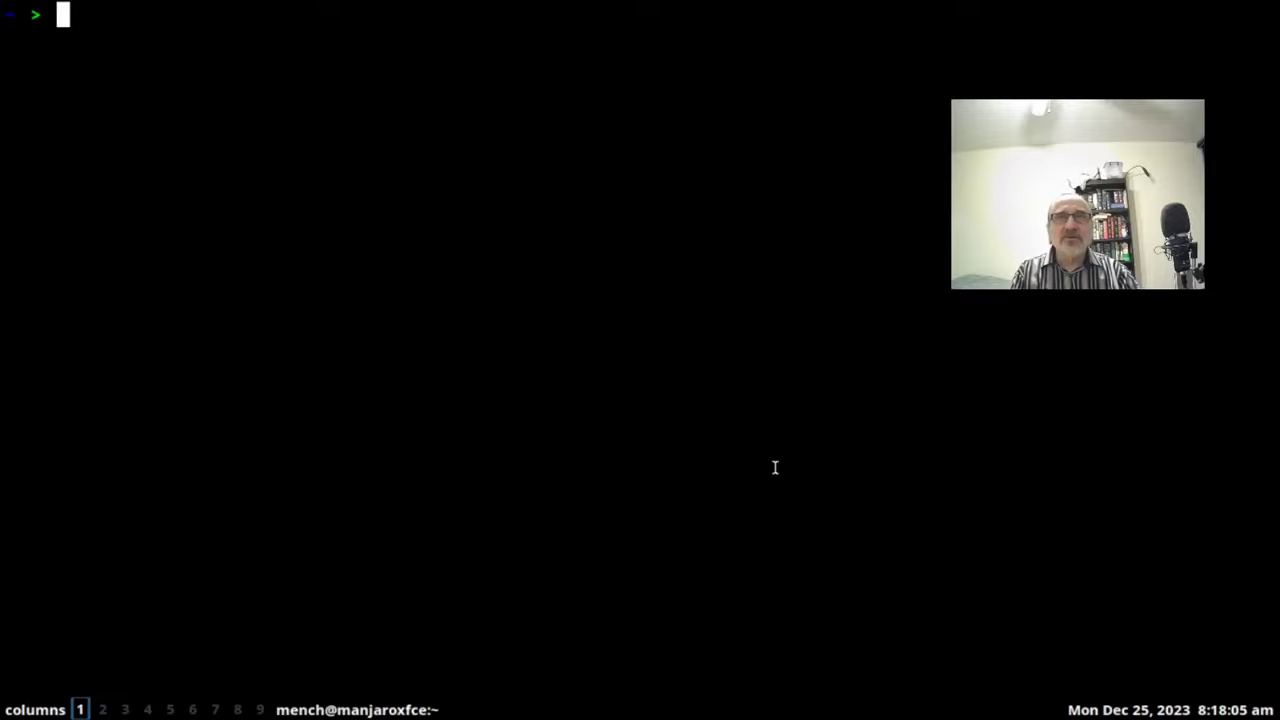
pyautogui.write('cd .x')
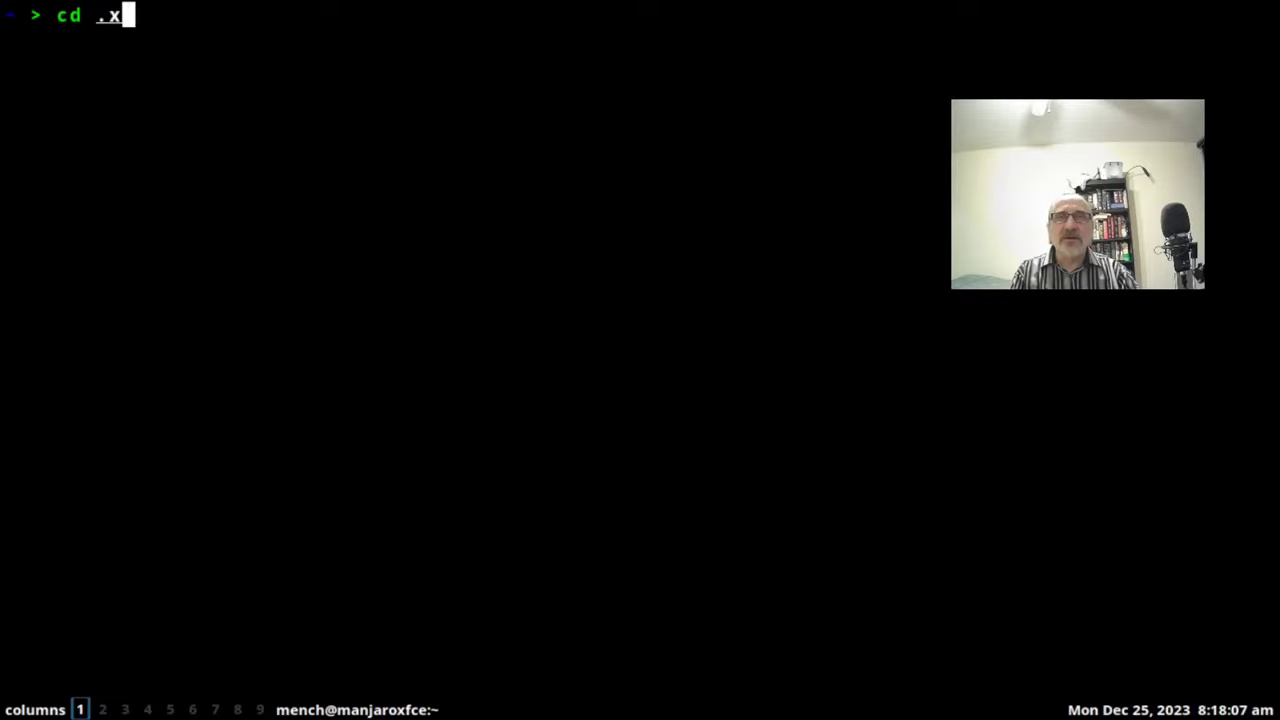
pyautogui.write('in')
pyautogui.press('BackSpace')
pyautogui.press('BackSpace')
pyautogui.press('BackSpace')
pyautogui.press('BackSpace')
pyautogui.press('BackSpace')
pyautogui.press('BackSpace')
pyautogui.press('BackSpace')
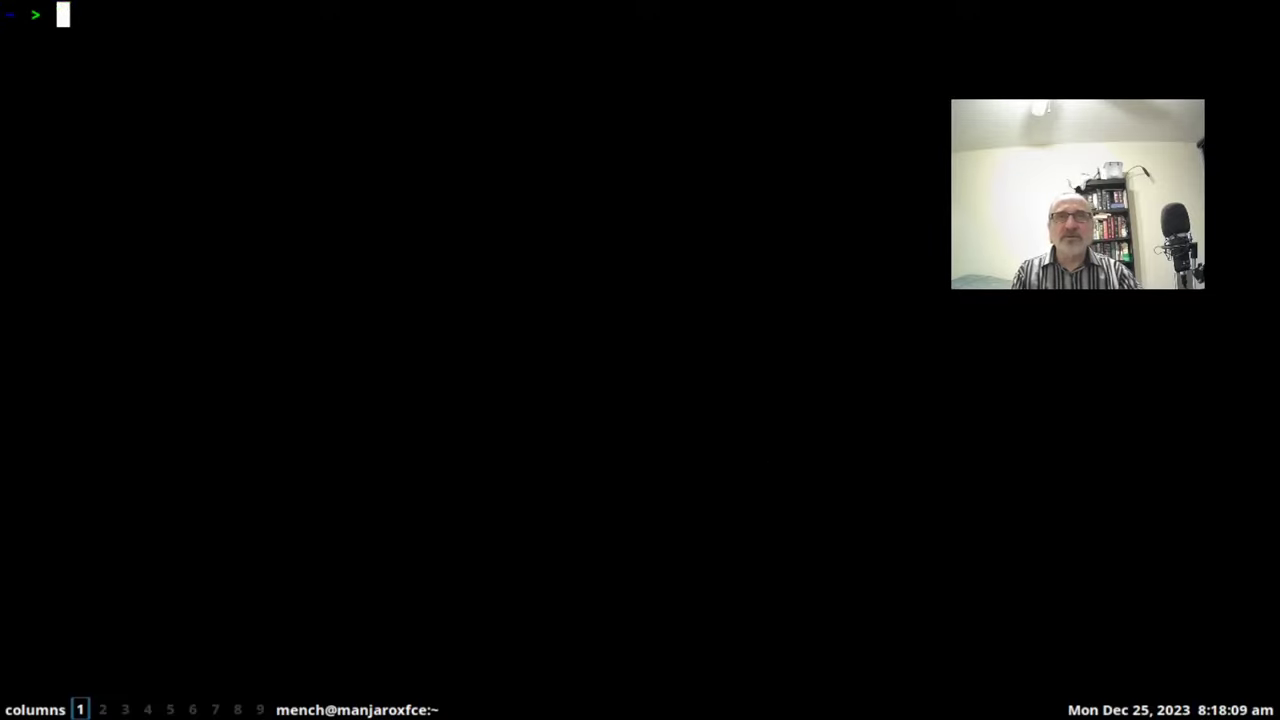
# Change to the .config/qtile directory in the terminal and list its contents
pyautogui.write('cd .')
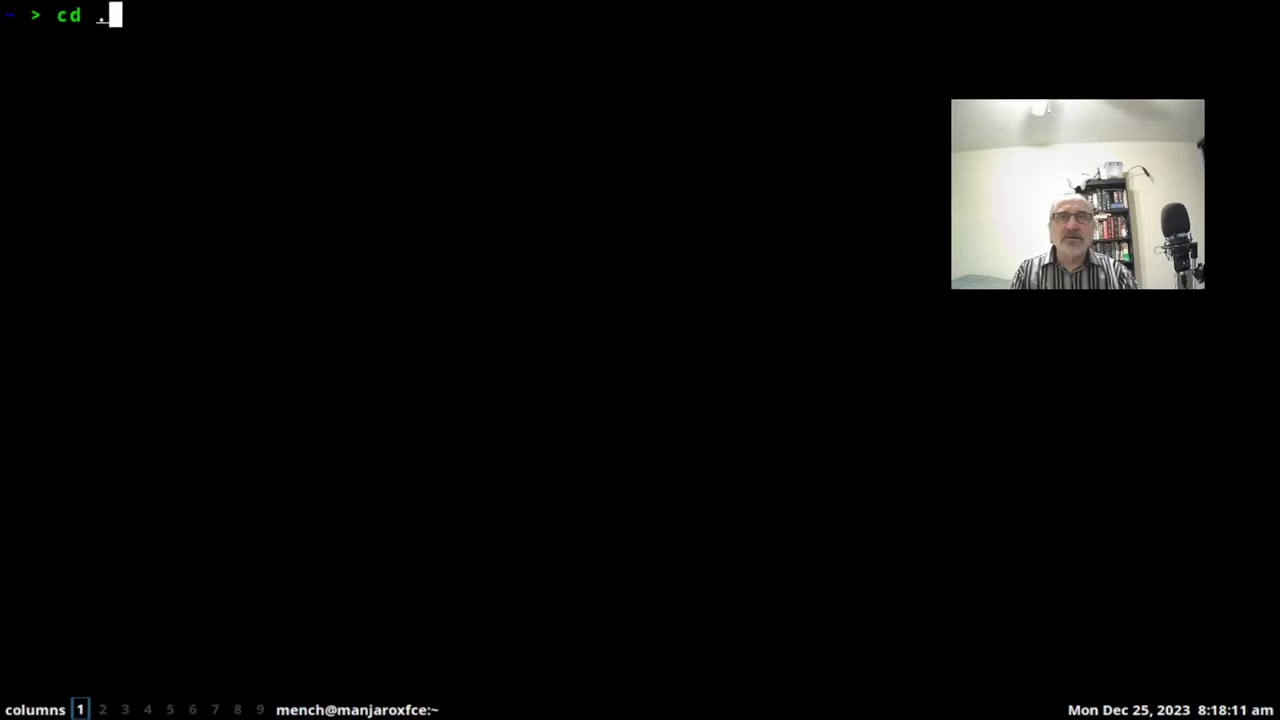
pyautogui.write('config/qti')
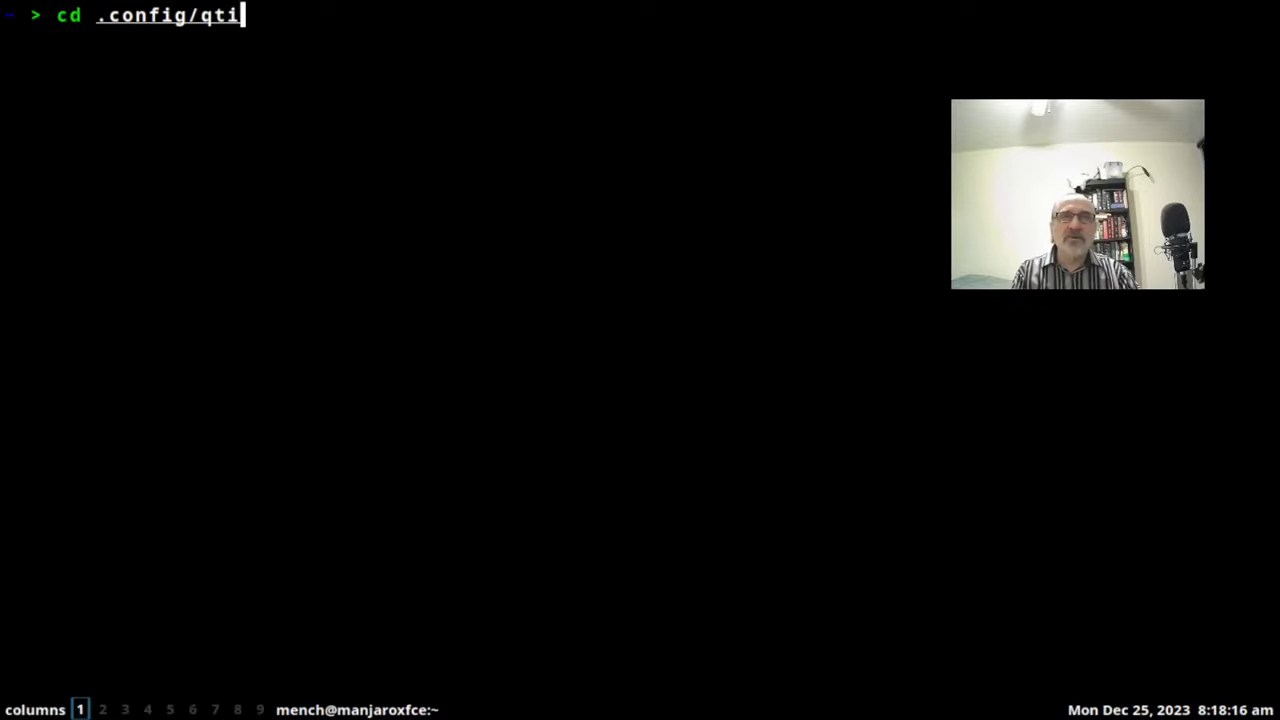
pyautogui.write('le/')
pyautogui.press('Return')
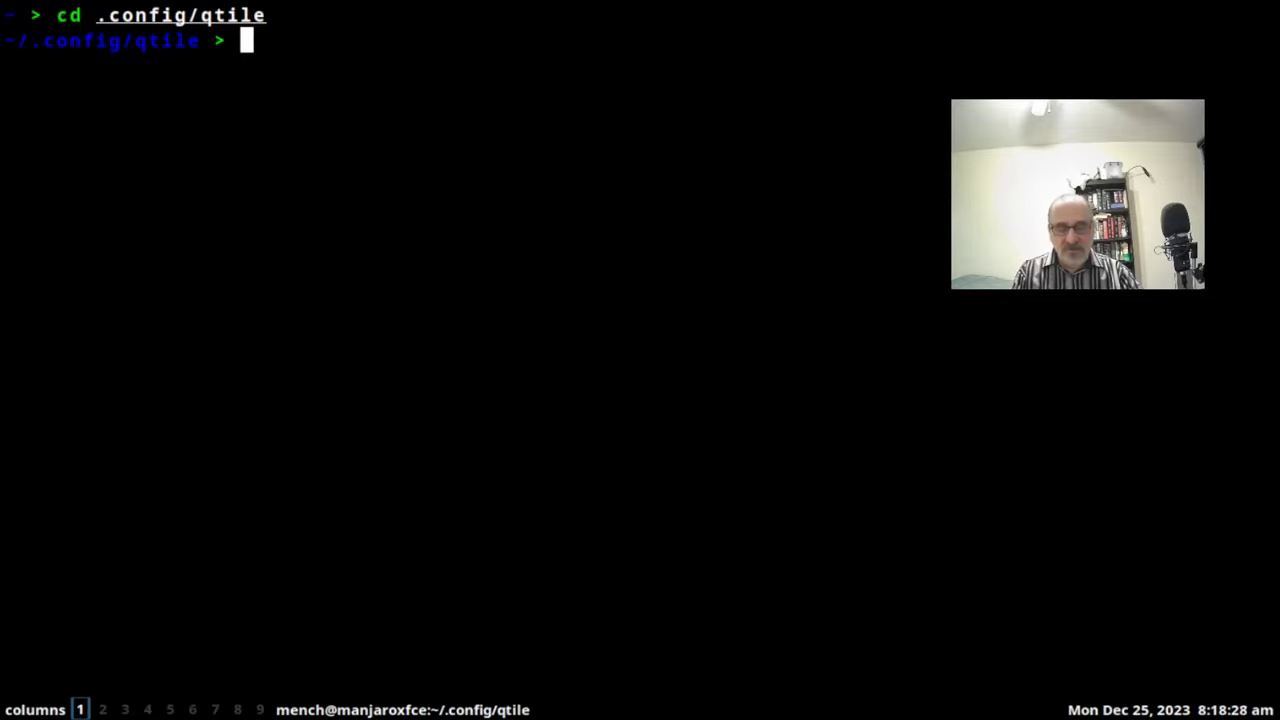
pyautogui.write('ls')
pyautogui.press('Return')
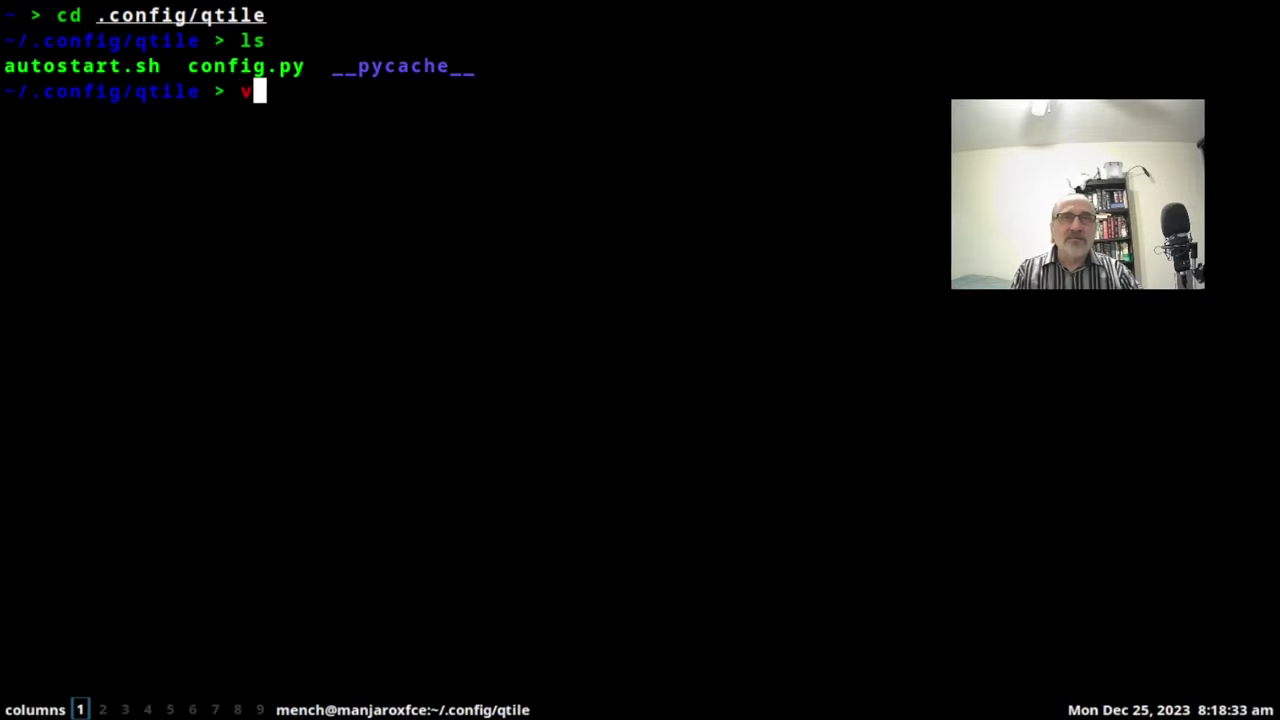
# Open config.py in vi and search for "Wallpaper" to reach the wallpaper setting
pyautogui.write('vi con')
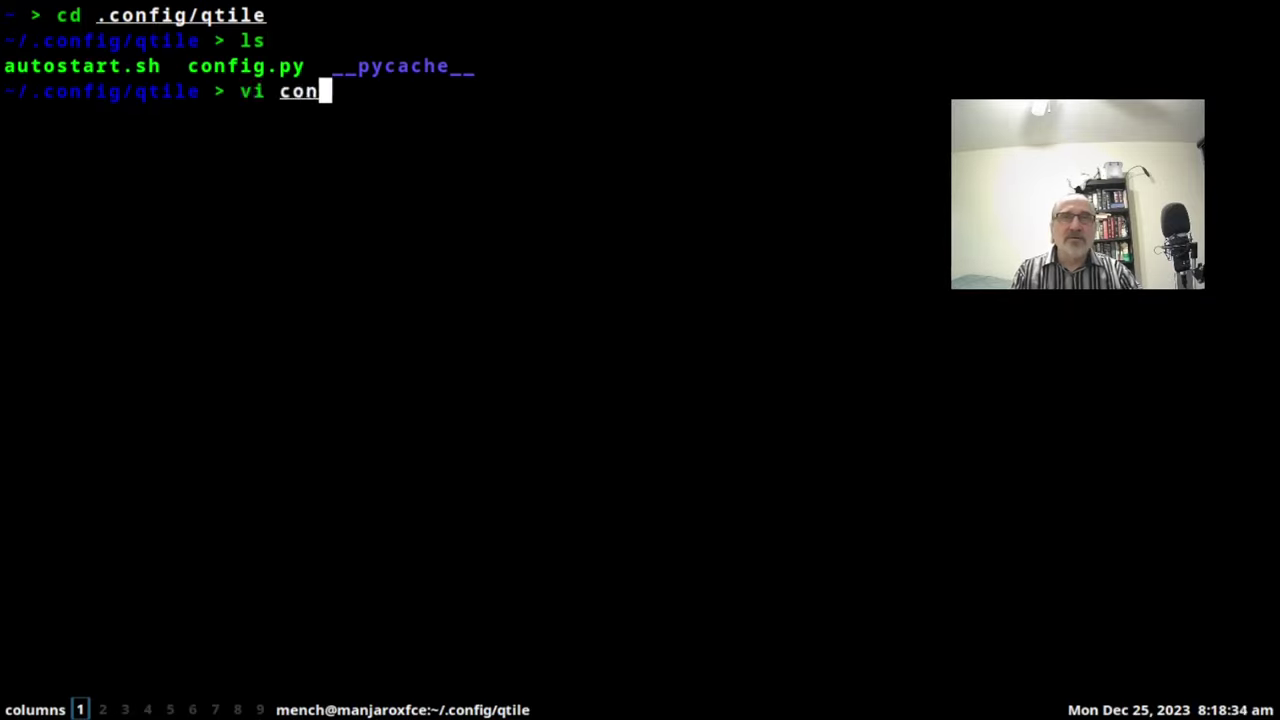
pyautogui.write('fig.py')
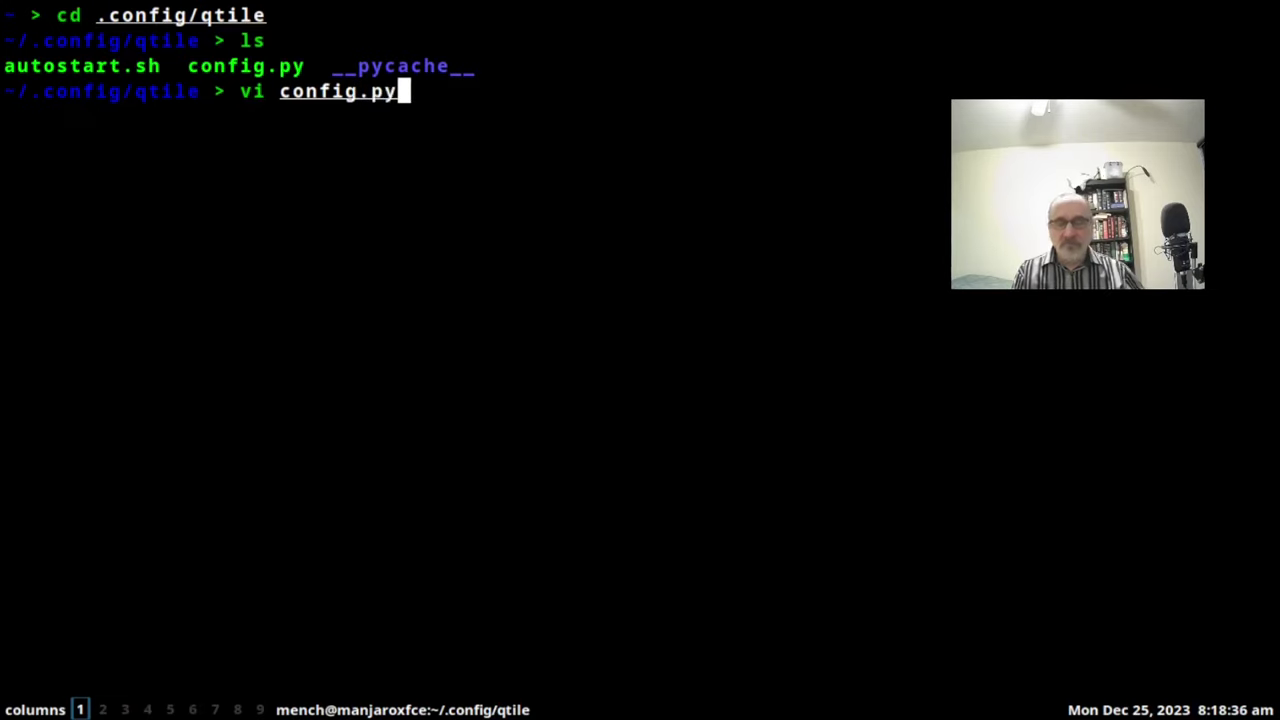
pyautogui.press('Return')
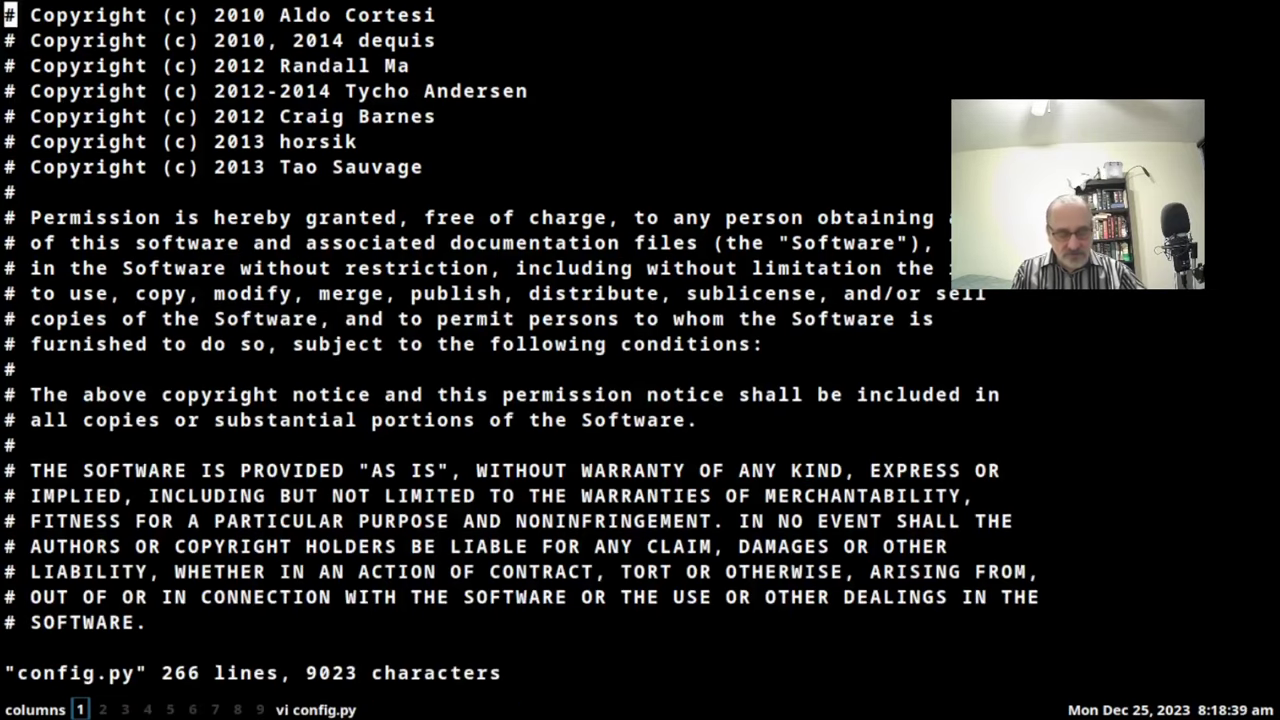
pyautogui.write('/')
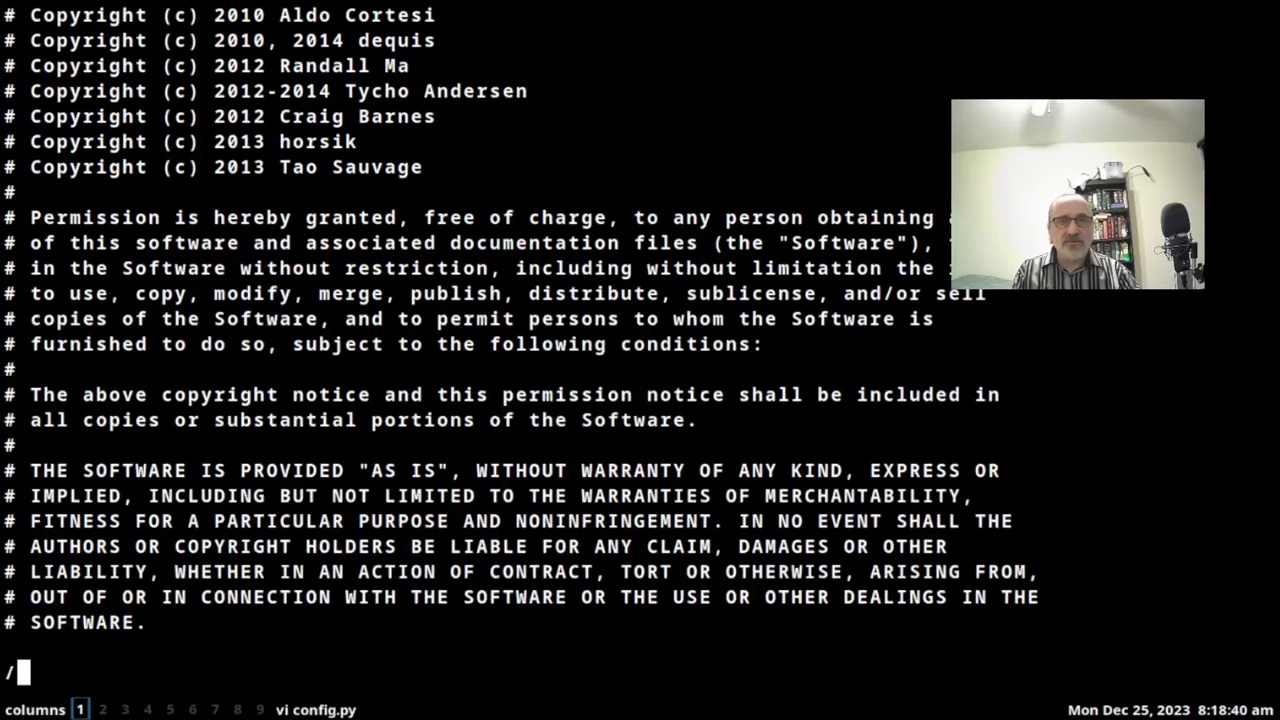
pyautogui.write('Wallpap')
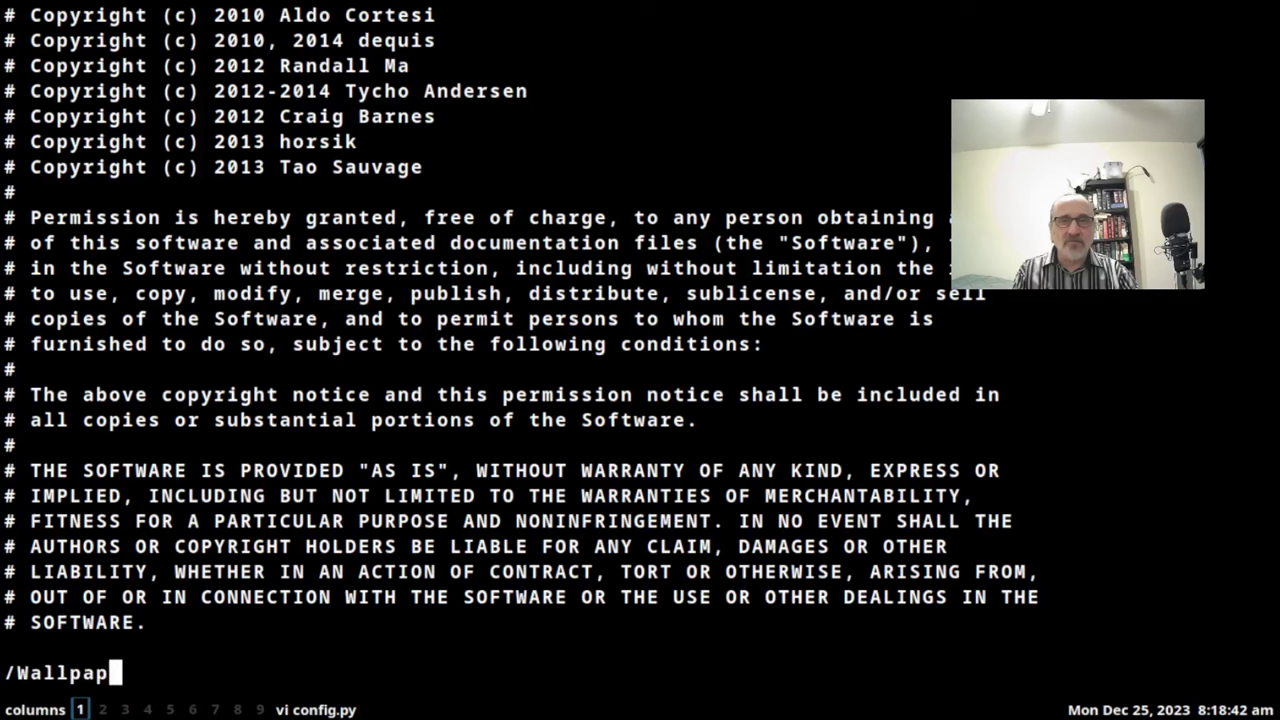
pyautogui.write('er')
pyautogui.press('Return')
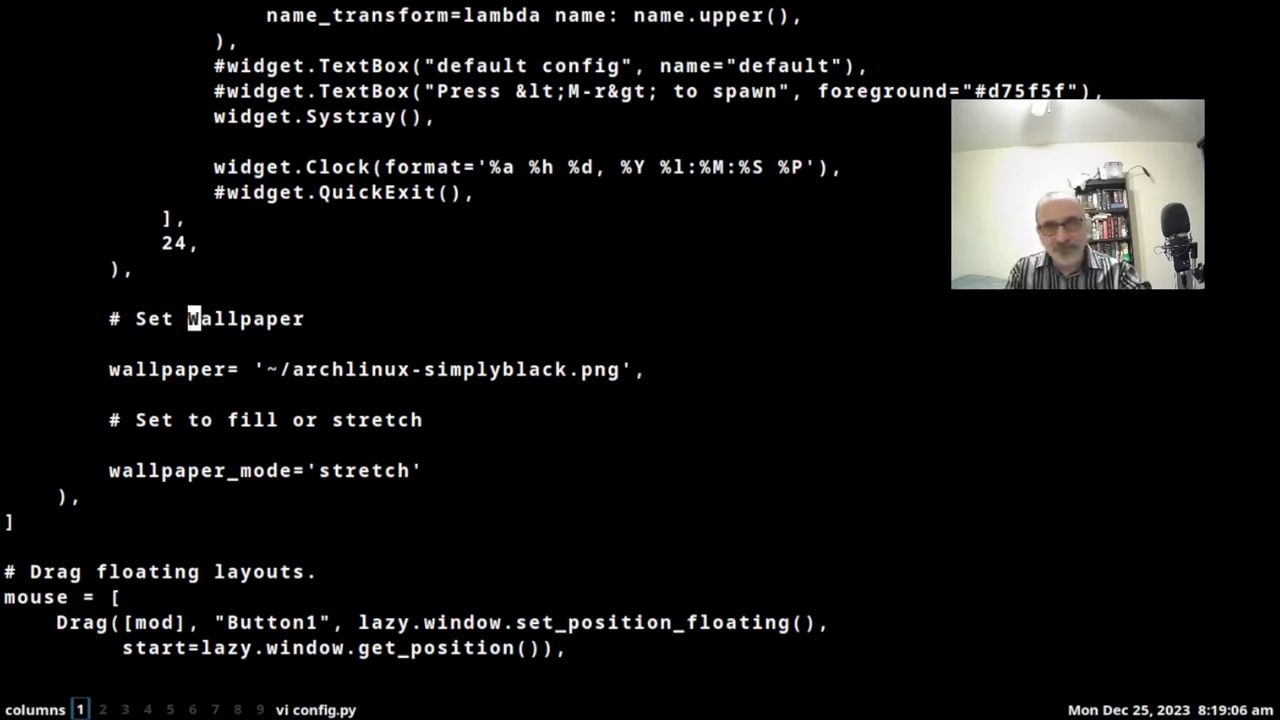
# Open a new terminal on workspace 4, change to the ~/mench/arch directory, and list its files
pyautogui.click(148, 709)
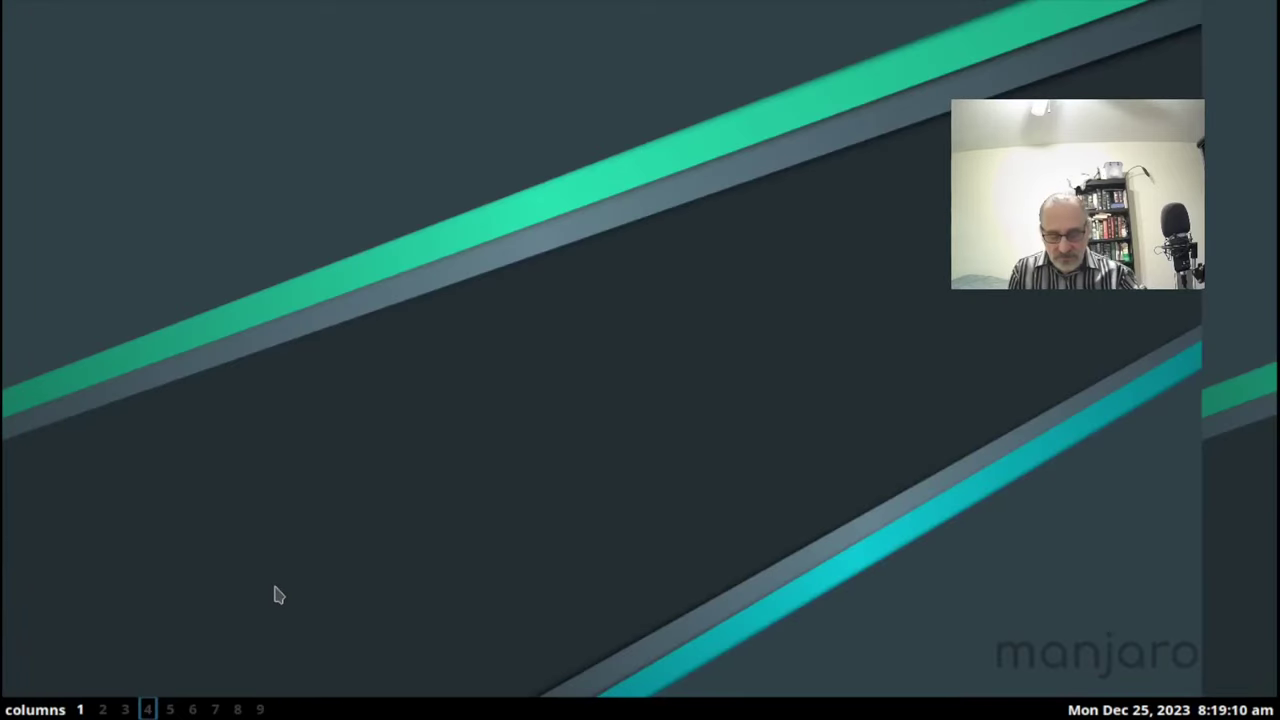
pyautogui.press('super+Return')
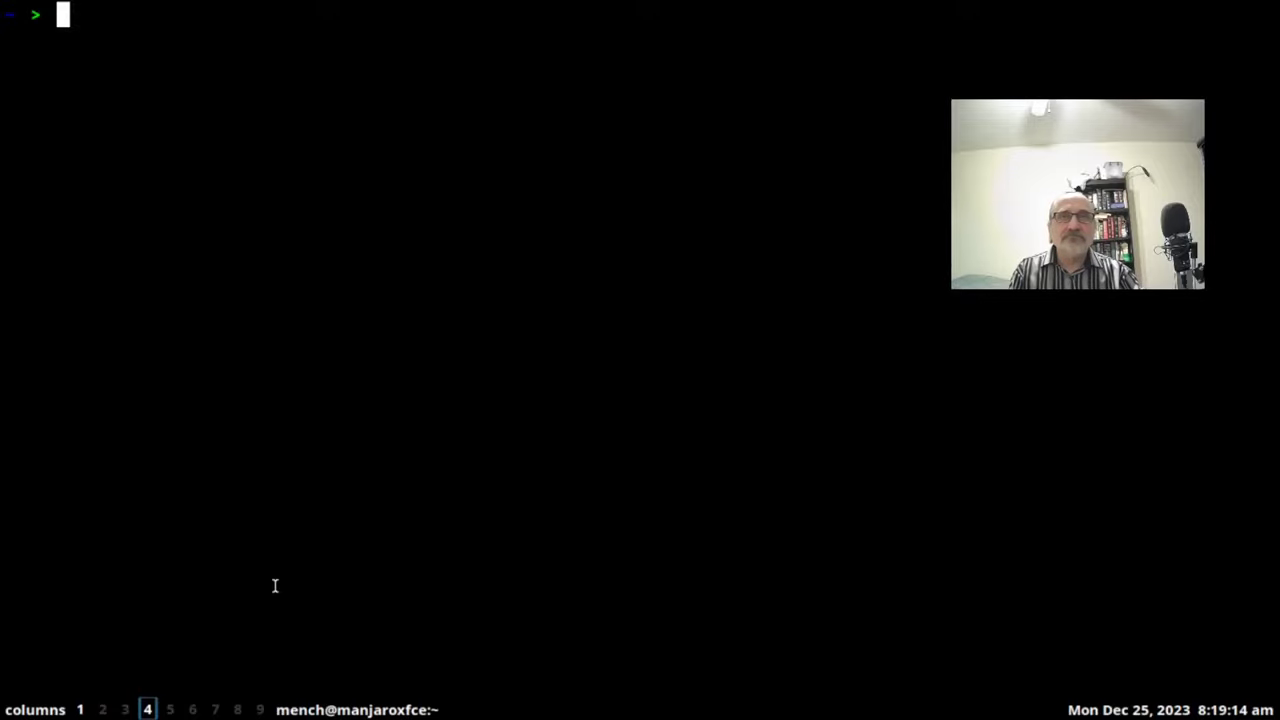
pyautogui.write('cd menh')
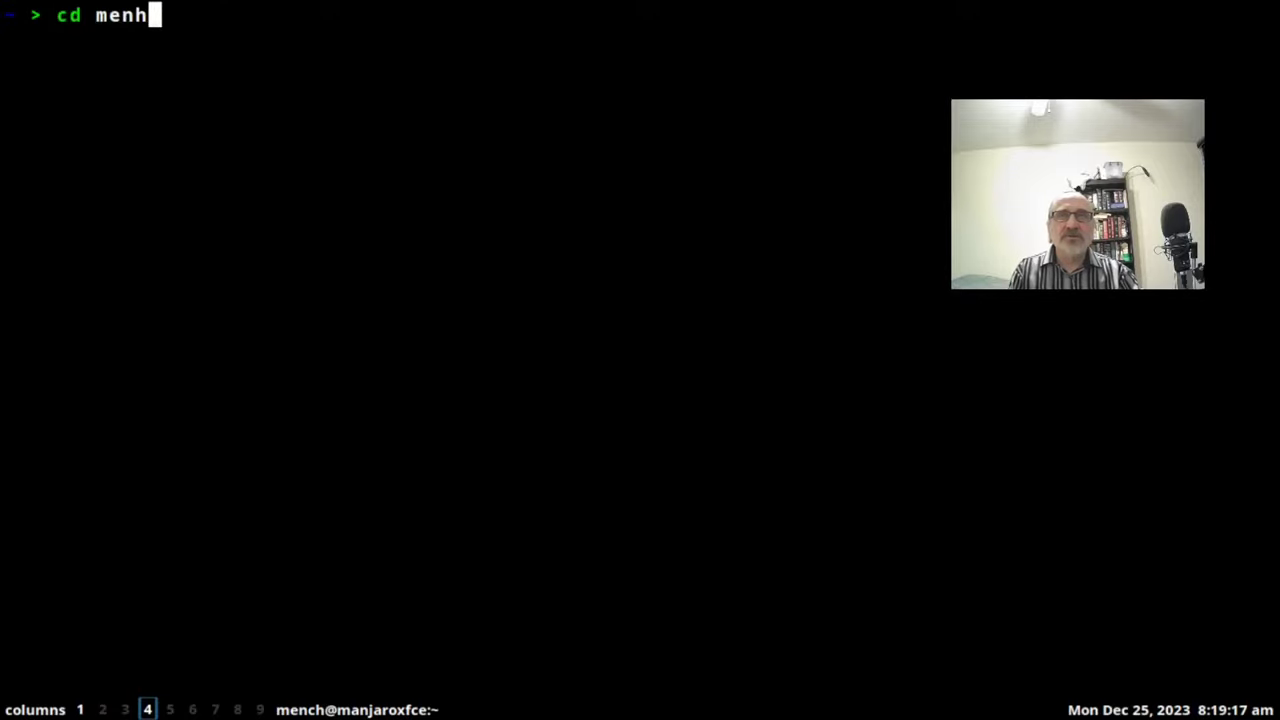
pyautogui.press('BackSpace')
pyautogui.write('ch/arch')
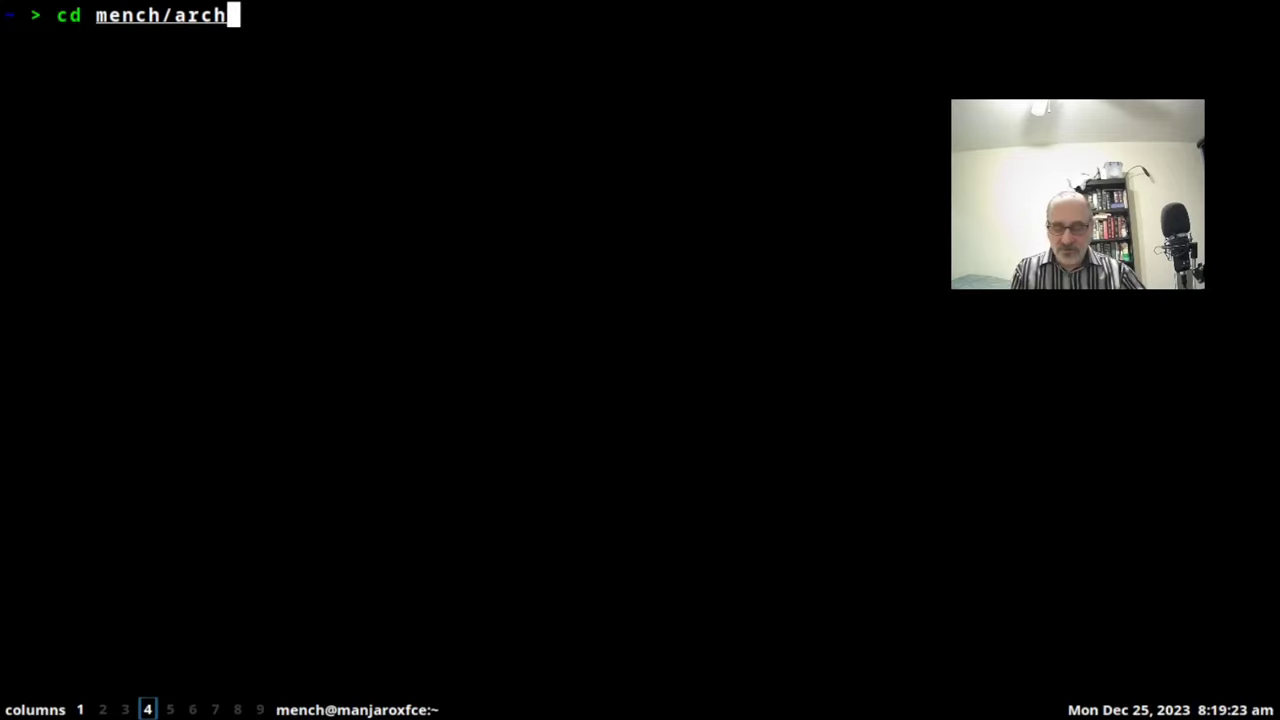
pyautogui.press('Tab')
pyautogui.press('Return')
pyautogui.write('ls')
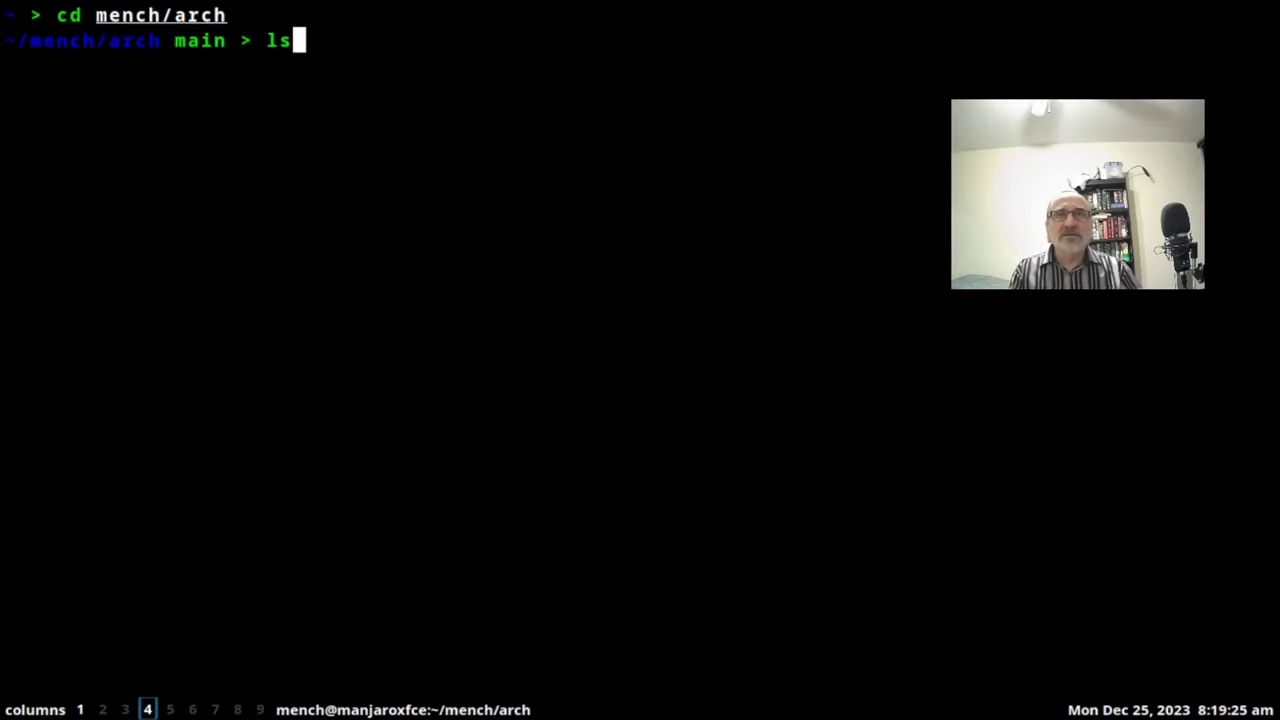
pyautogui.press('Return')
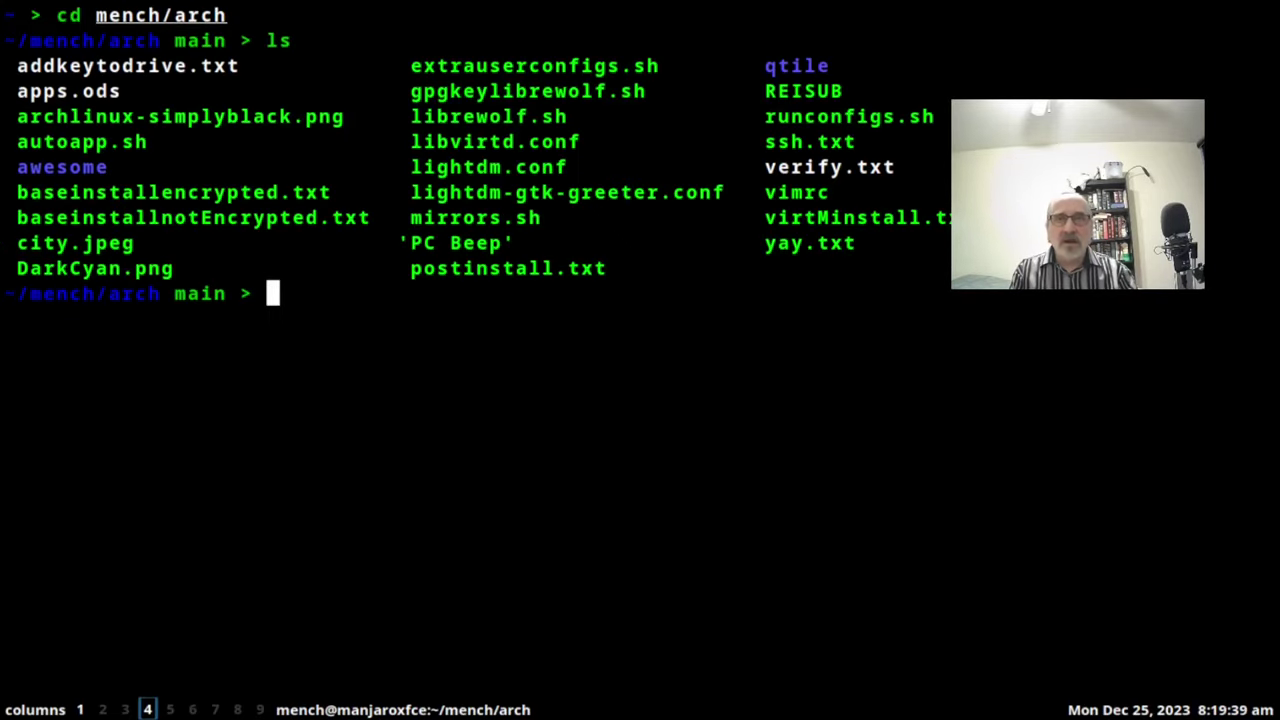
# Copy DarkCyan.png to the home directory and close this terminal
pyautogui.write('cp ')
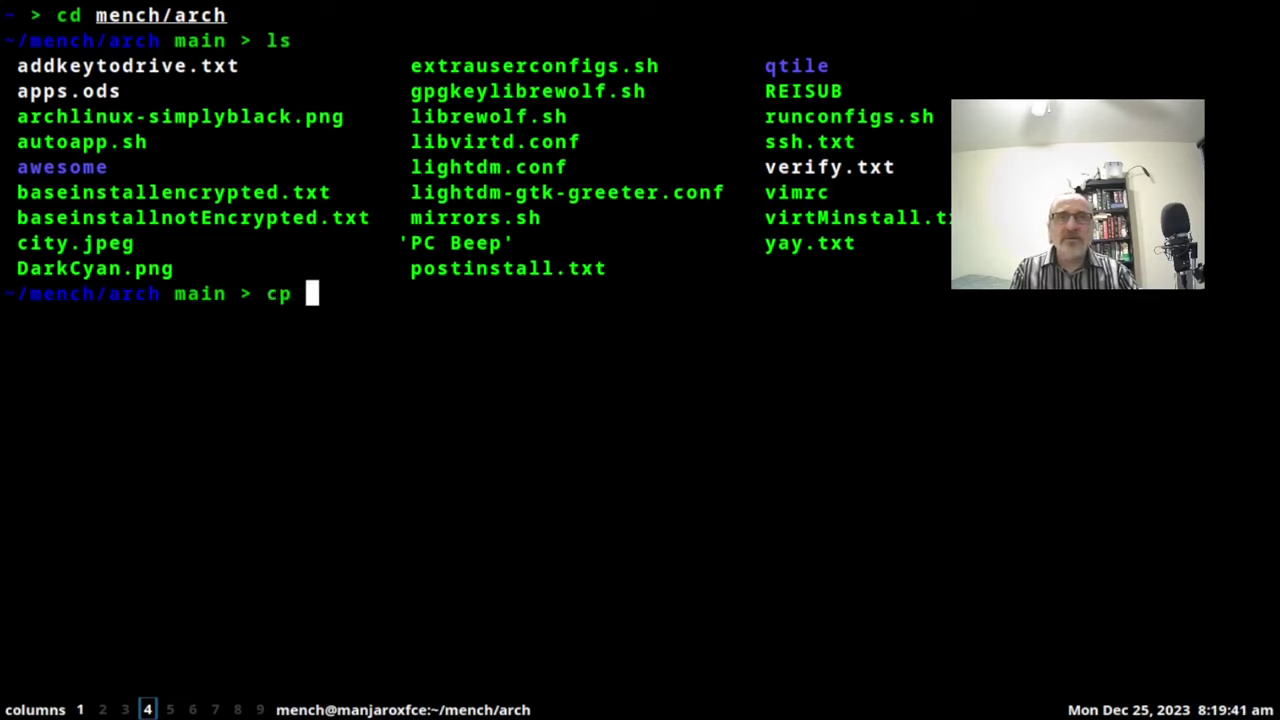
pyautogui.write('Dark')
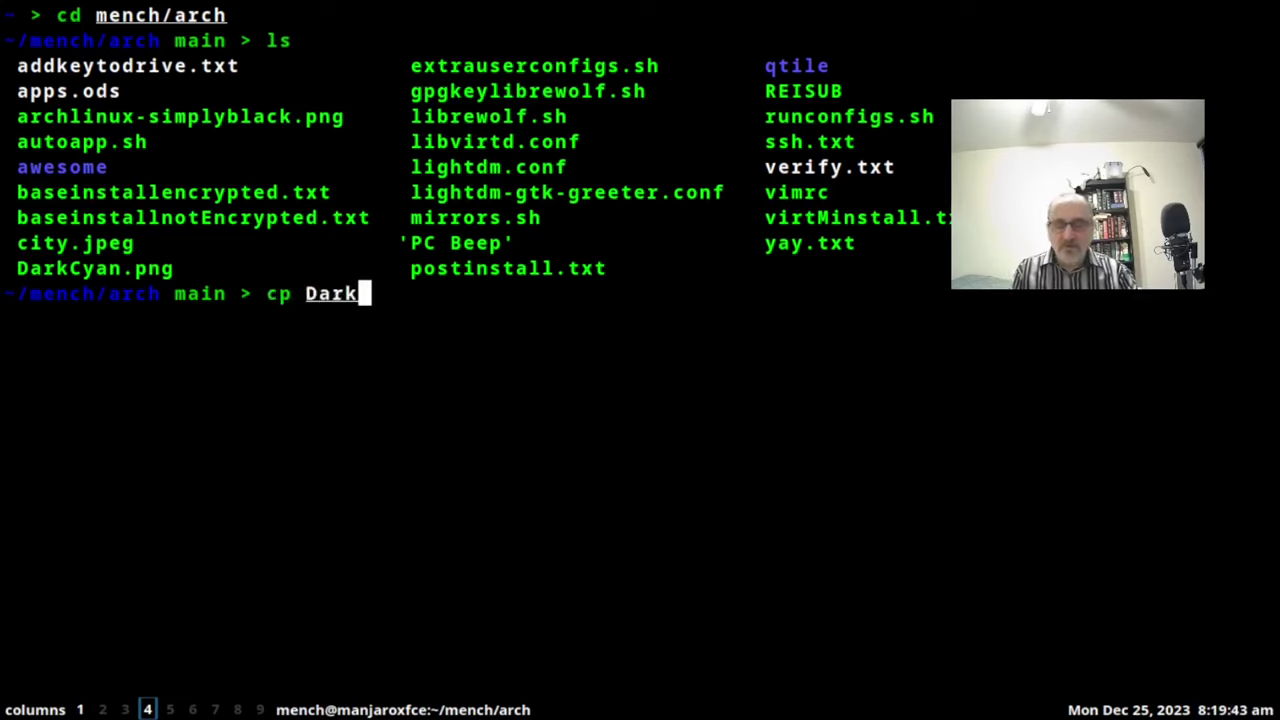
pyautogui.press('Tab')
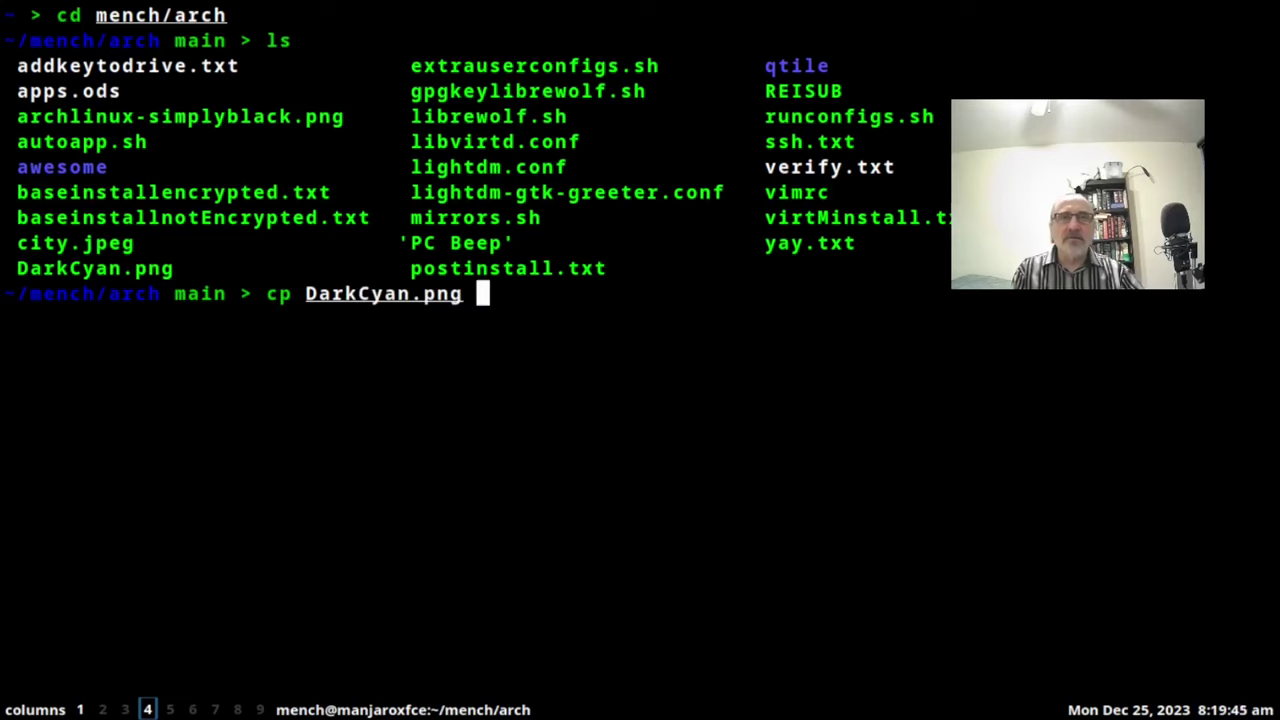
pyautogui.write('~')
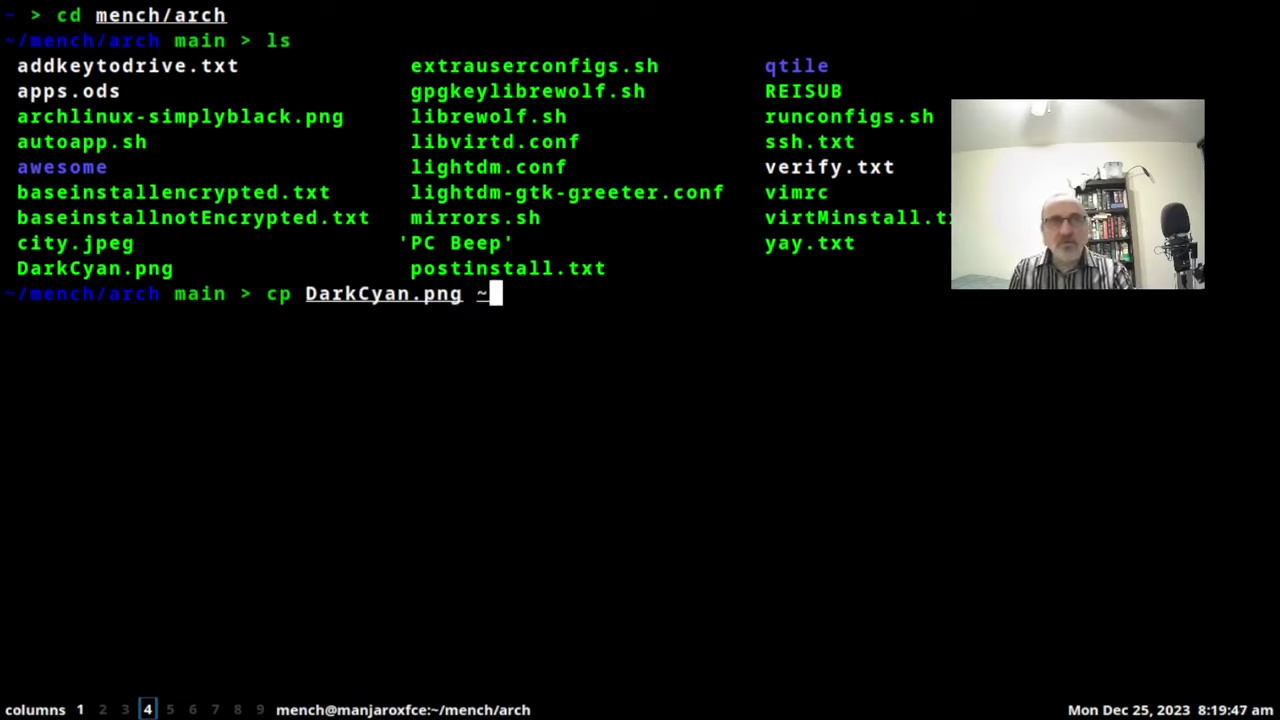
pyautogui.write('/')
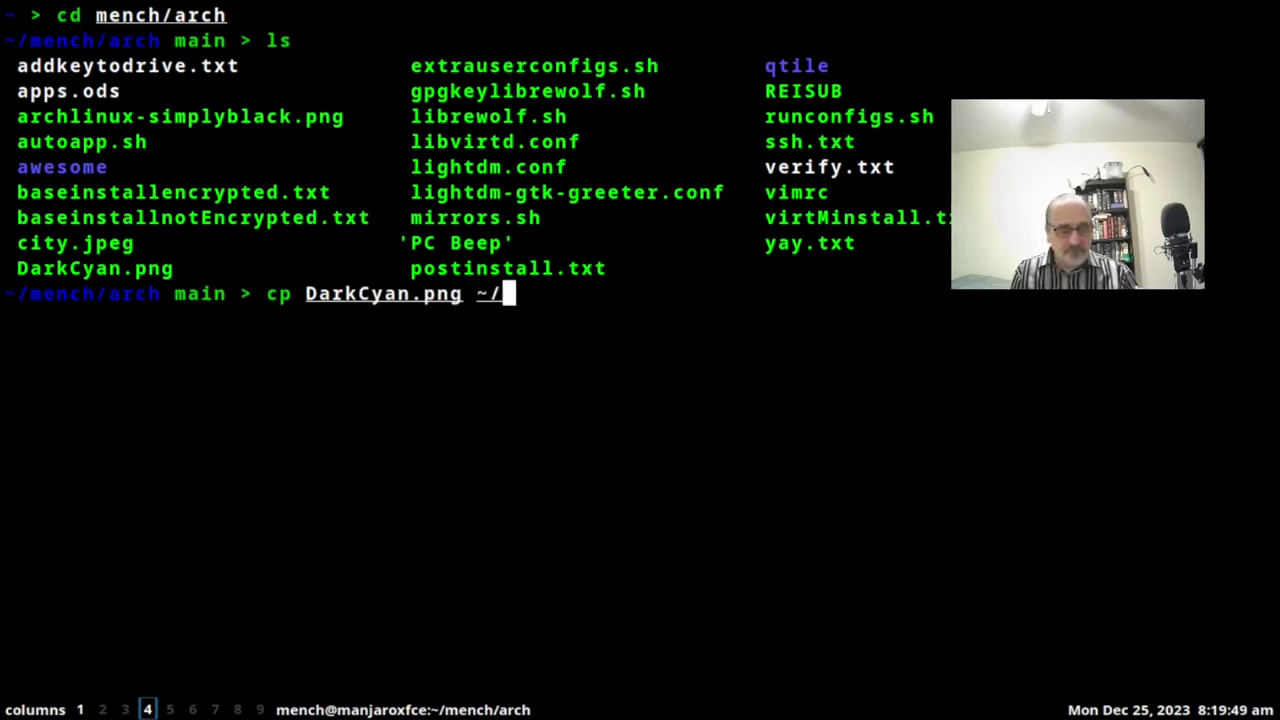
pyautogui.press('Return')
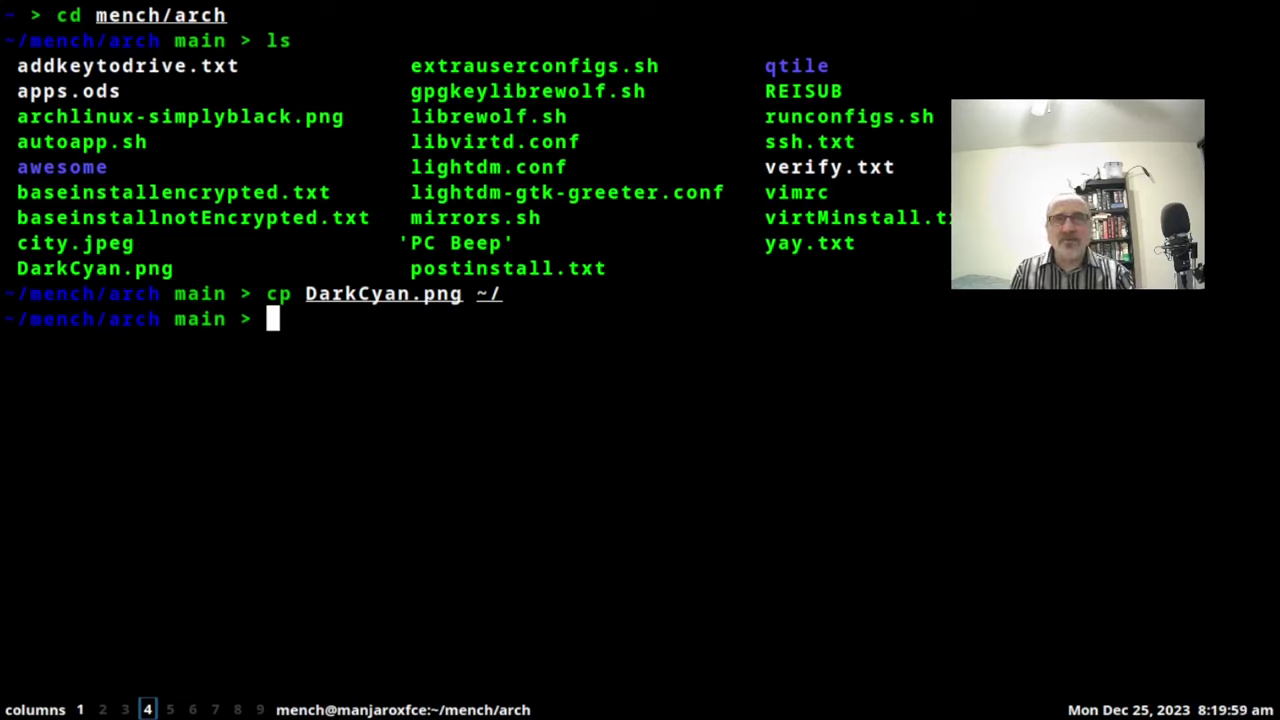
pyautogui.press('super+q')
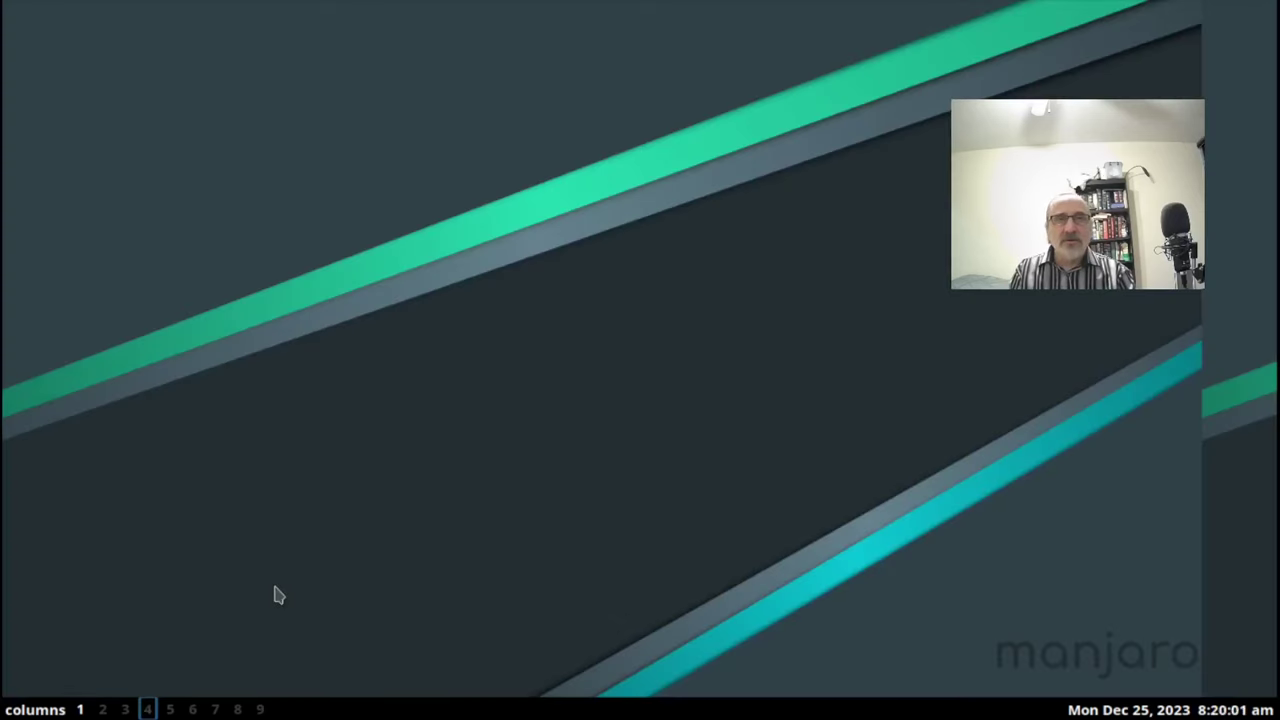
# Return to config.py on workspace 1 and change the wallpaper path to '~/DarkCyan.png'
pyautogui.click(82, 709)
pyautogui.press('j')
pyautogui.press('j')
pyautogui.press('f')
pyautogui.press('a')
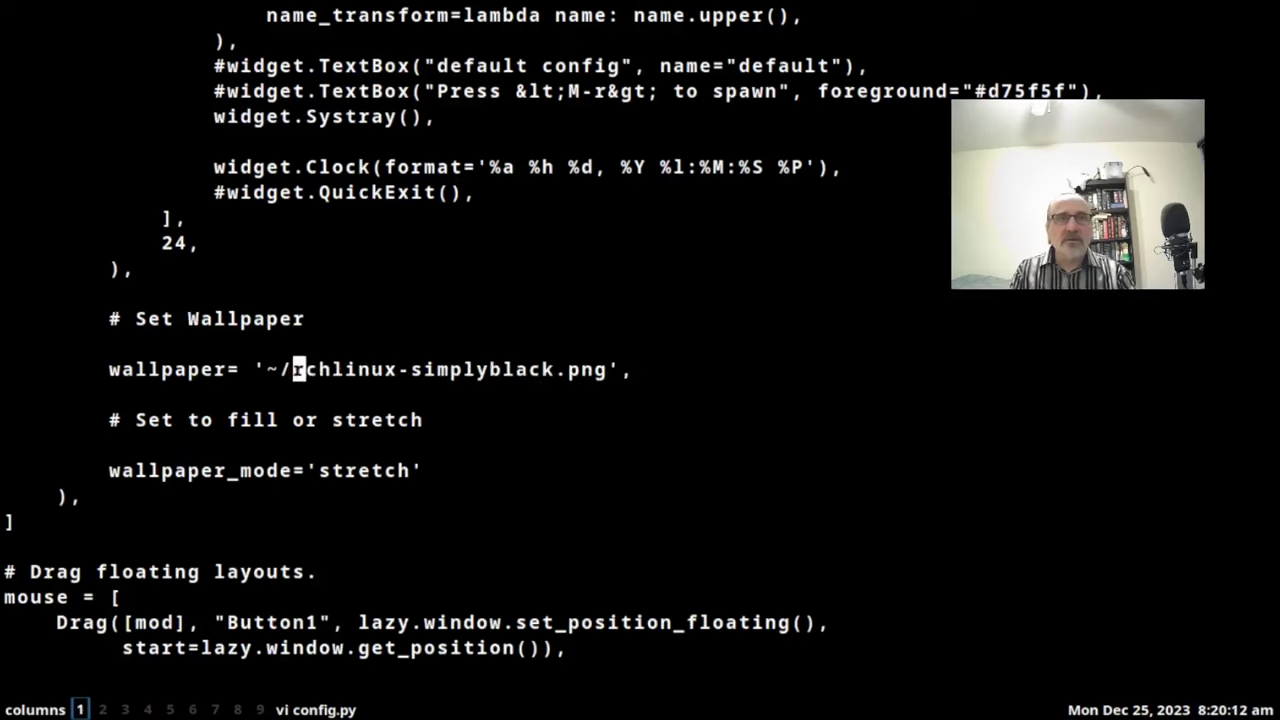
pyautogui.press('x')
pyautogui.press('x')
pyautogui.press('x')
pyautogui.press('x')
pyautogui.press('x')
pyautogui.press('x')
pyautogui.press('x')
pyautogui.press('x')
pyautogui.press('x')
pyautogui.press('x')
pyautogui.press('x')
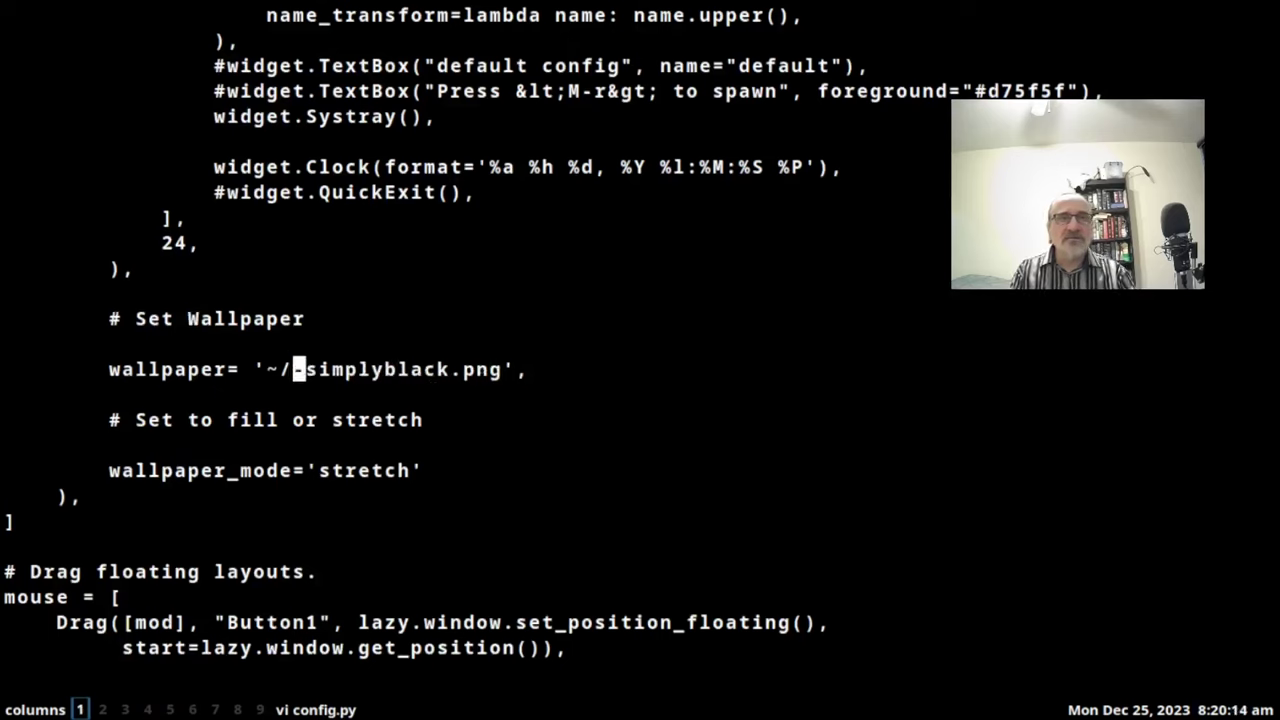
pyautogui.press('x')
pyautogui.press('x')
pyautogui.write('cwDarkC')
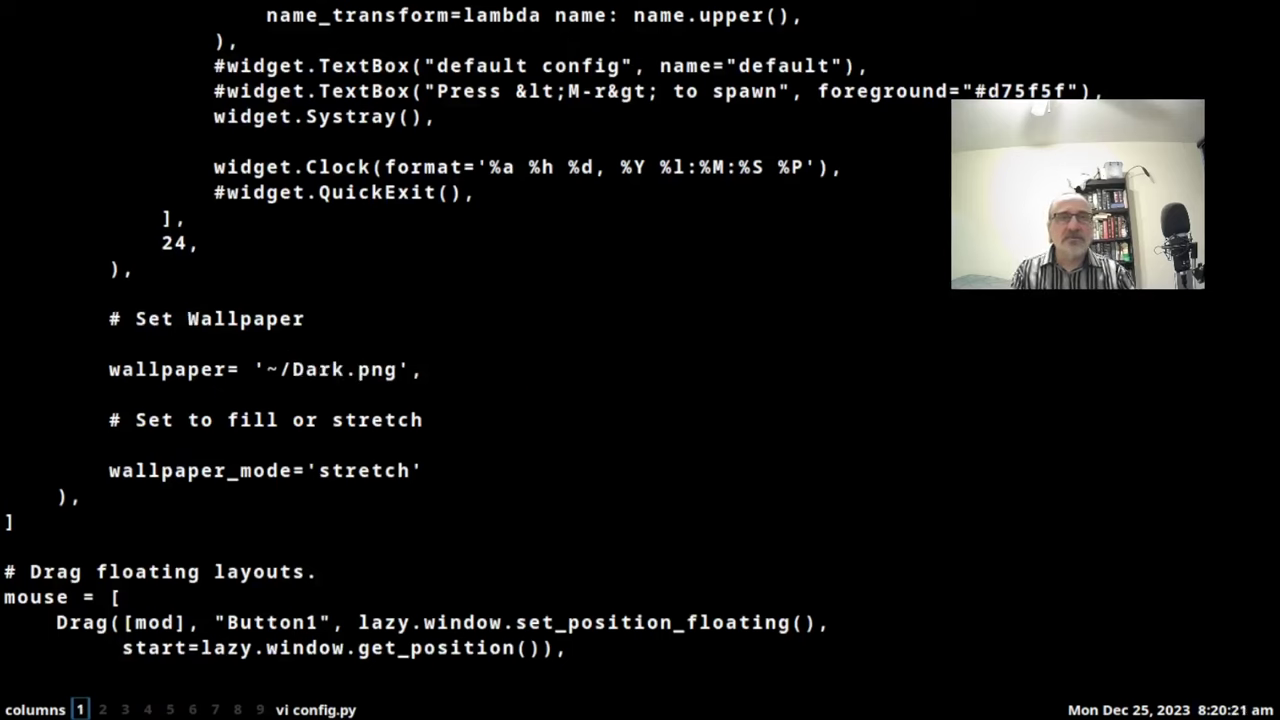
pyautogui.write('yan')
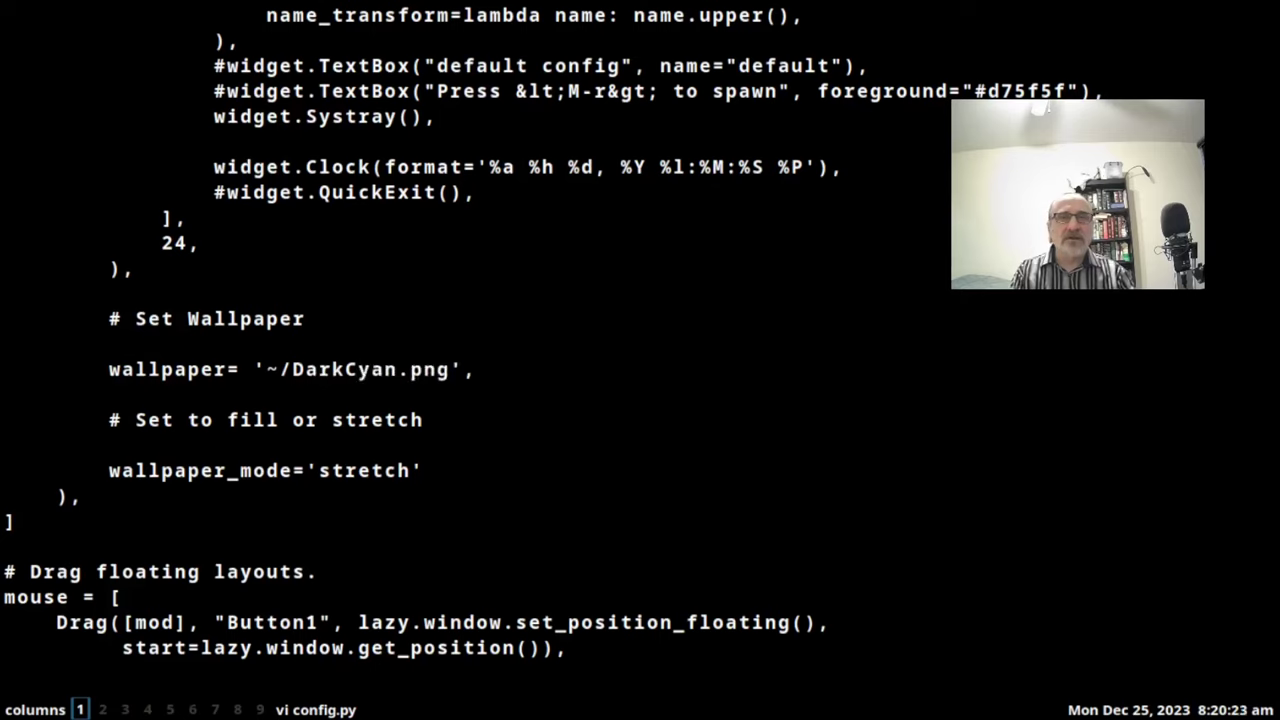
pyautogui.press('Escape')
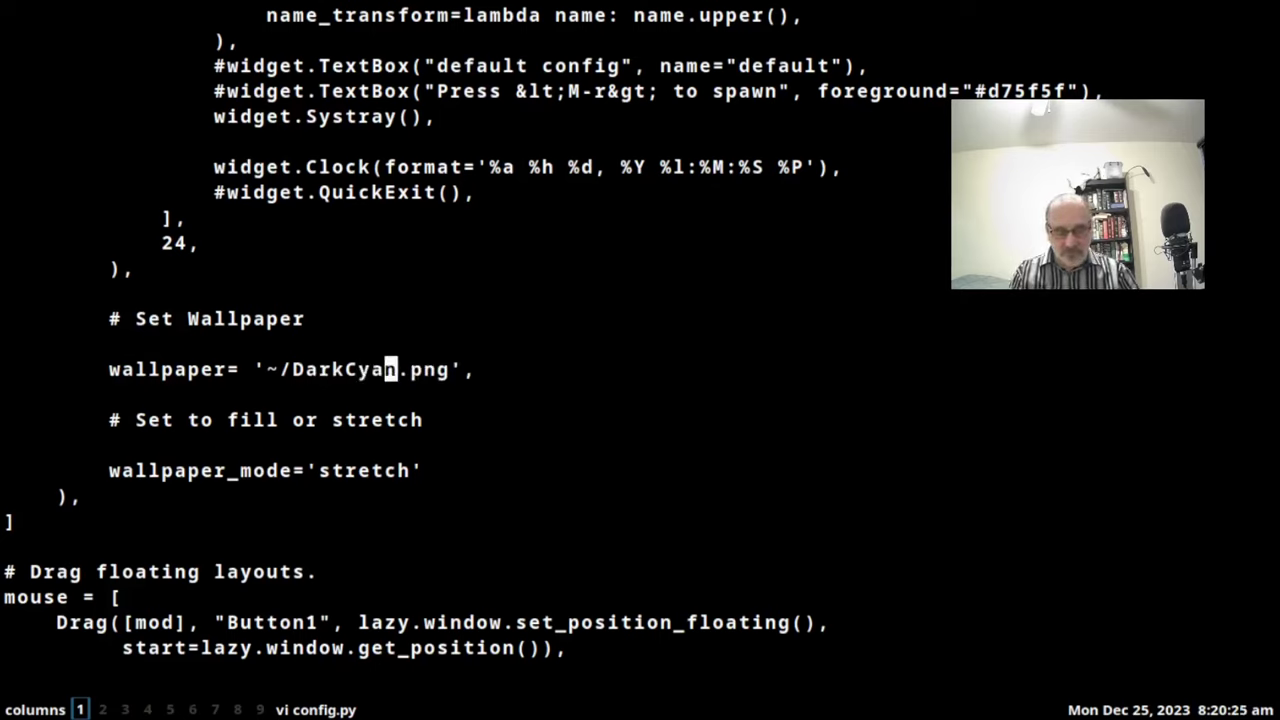
# Save config.py and exit vi, then close the terminal and leave the Qtile session for the login screen
pyautogui.write(':wq')
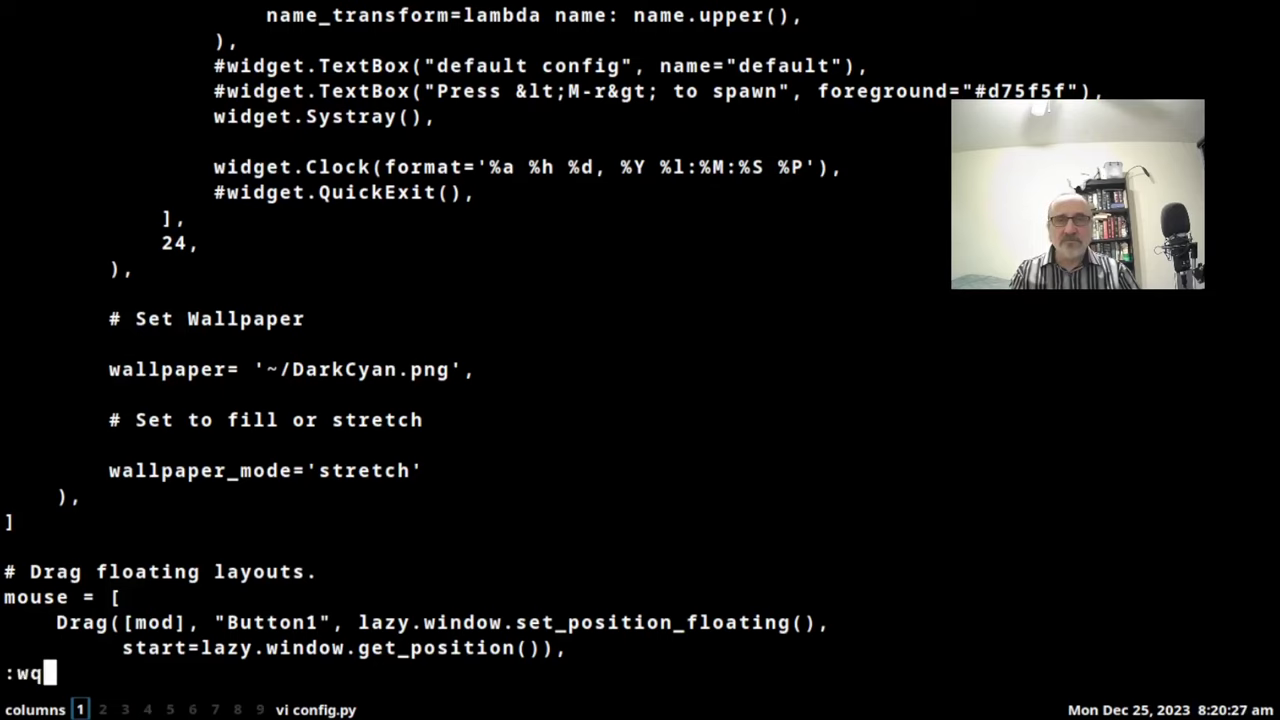
pyautogui.press('Return')
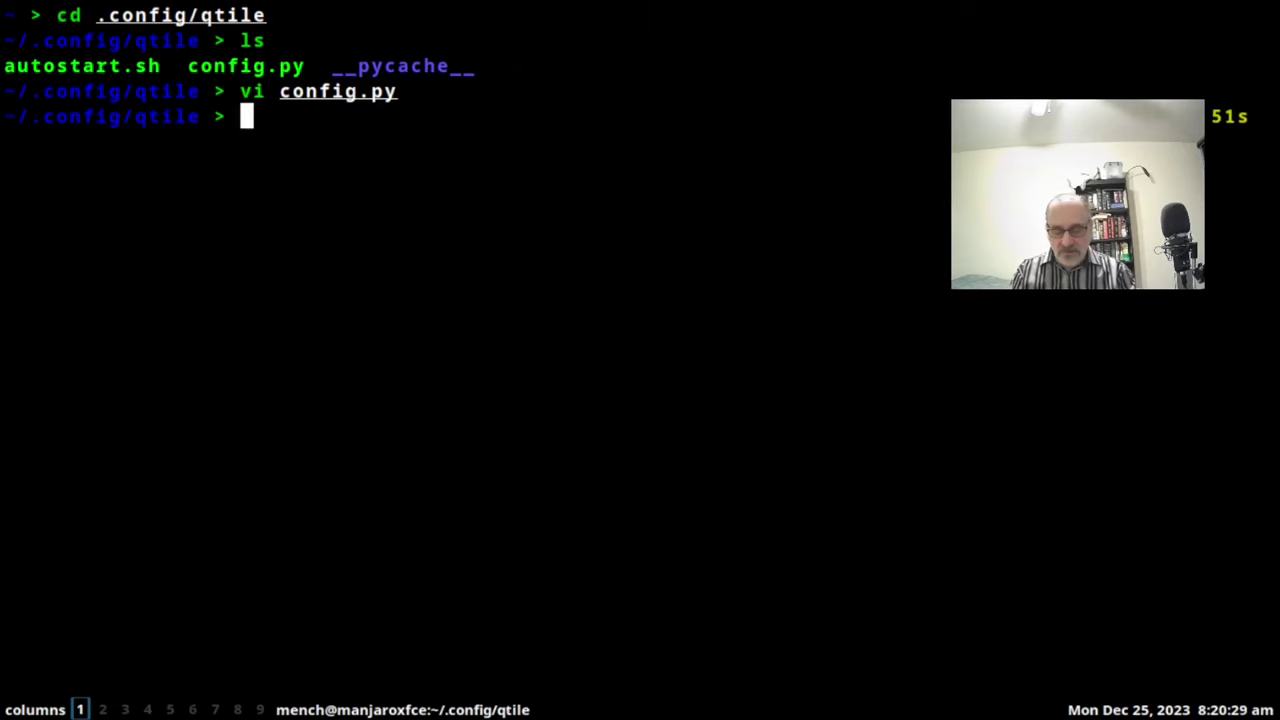
pyautogui.press('super+w')
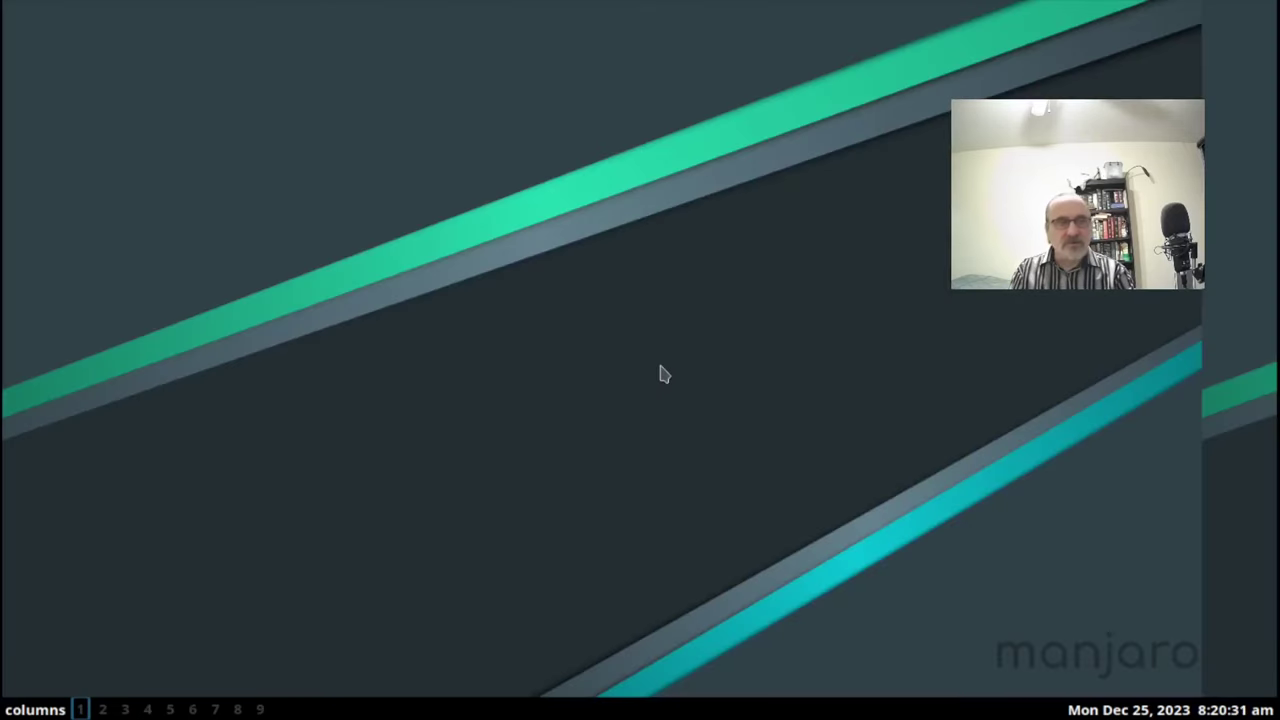
pyautogui.press('super+ctrl+r')
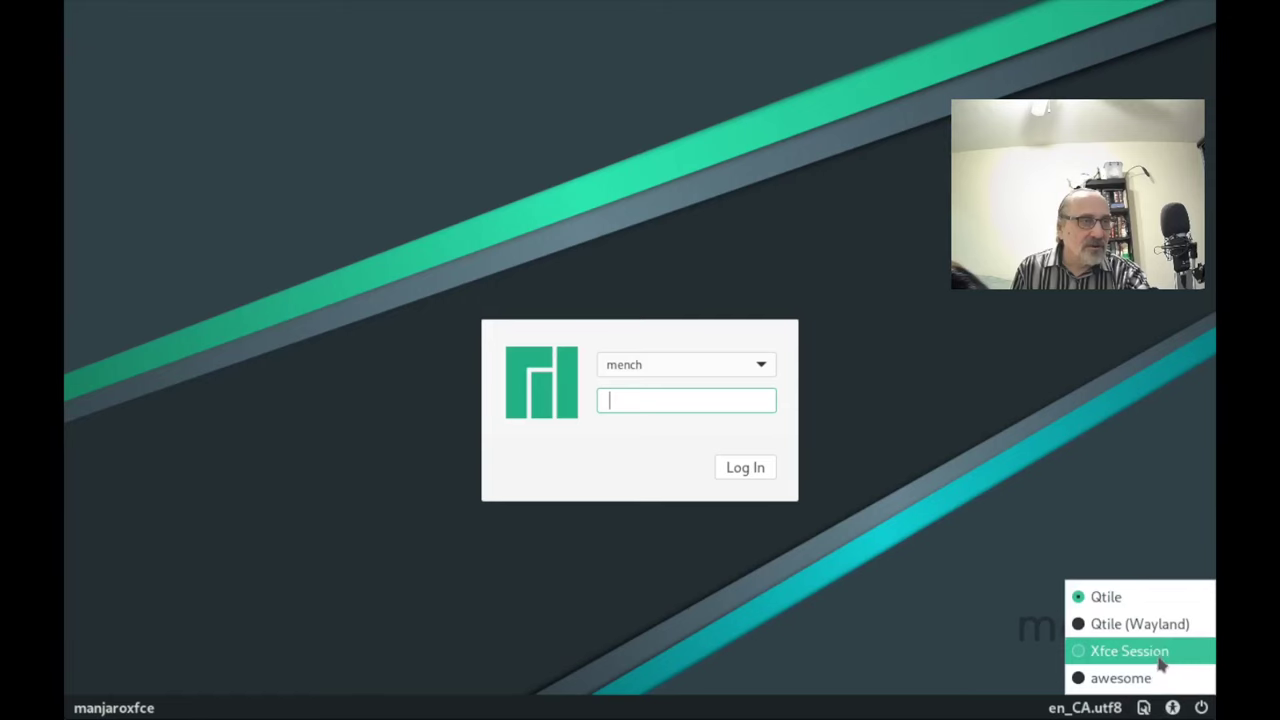
# Choose Xfce Session at the login screen and log in with the account password
pyautogui.click(1160, 652)
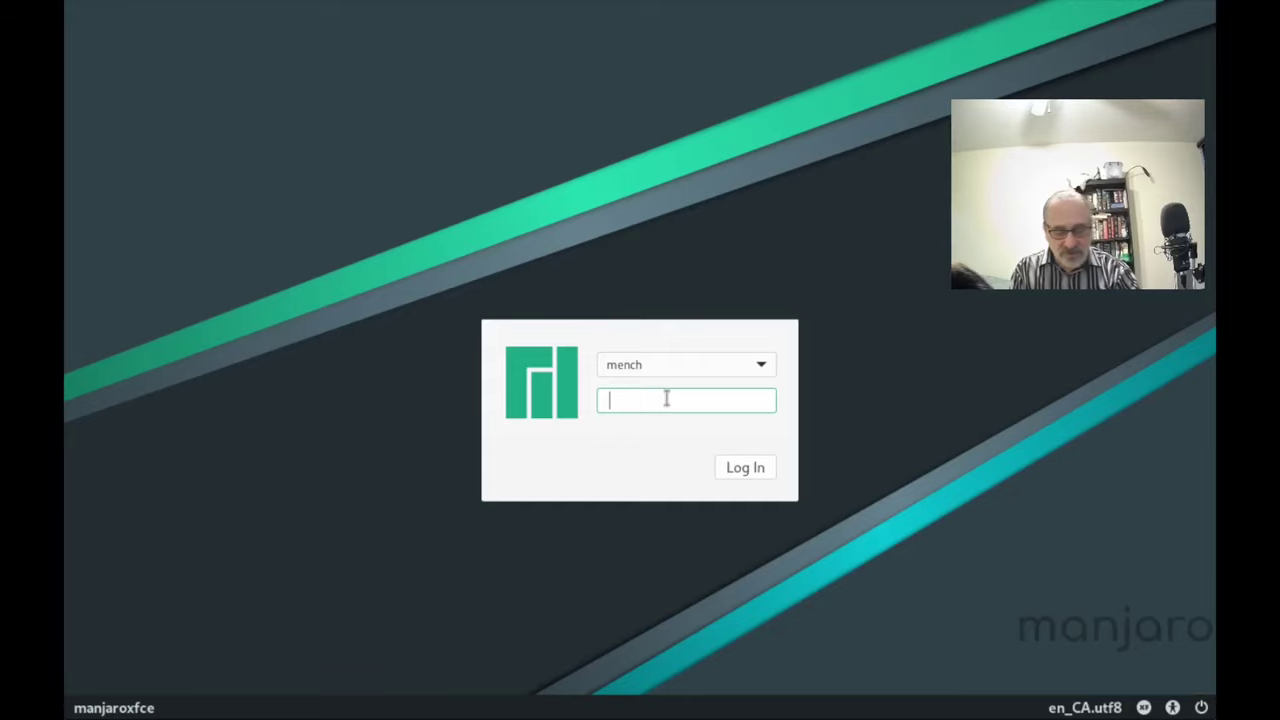
pyautogui.write('•••')
pyautogui.press('Return')
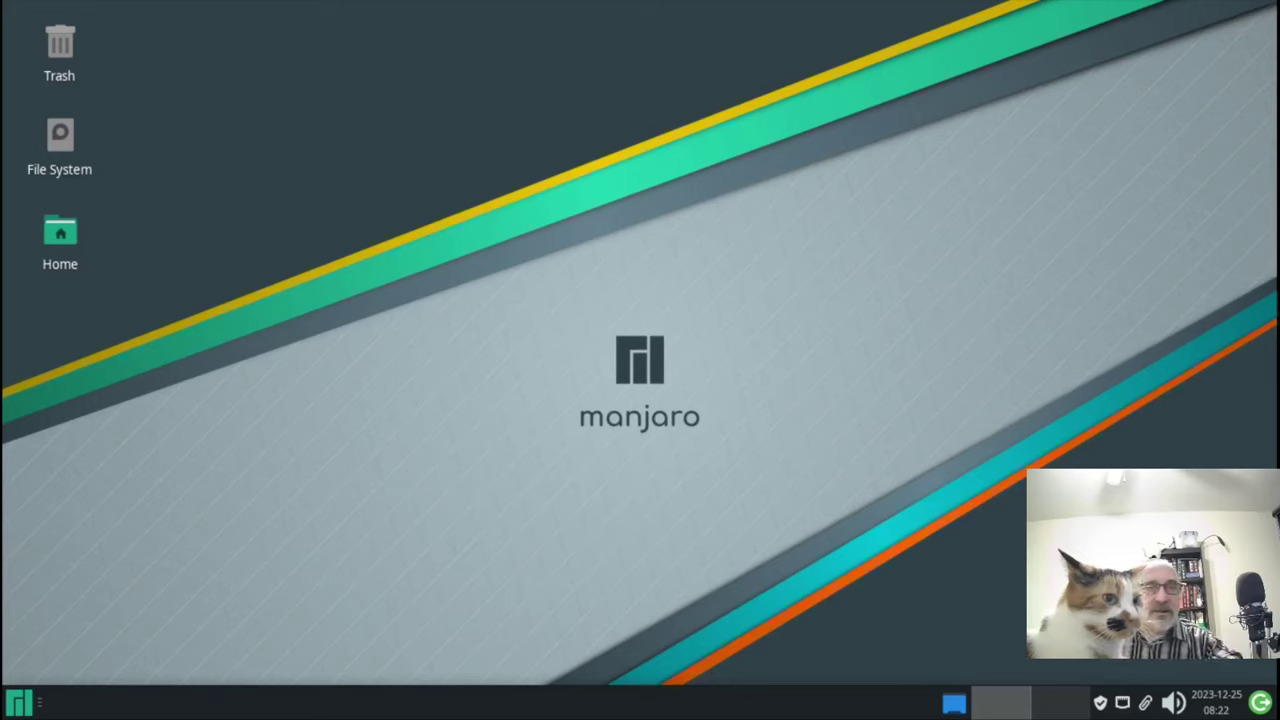
# Launch htop in the Xfce session, maximize it to check memory and CPU use, and close it
pyautogui.click(19, 704)
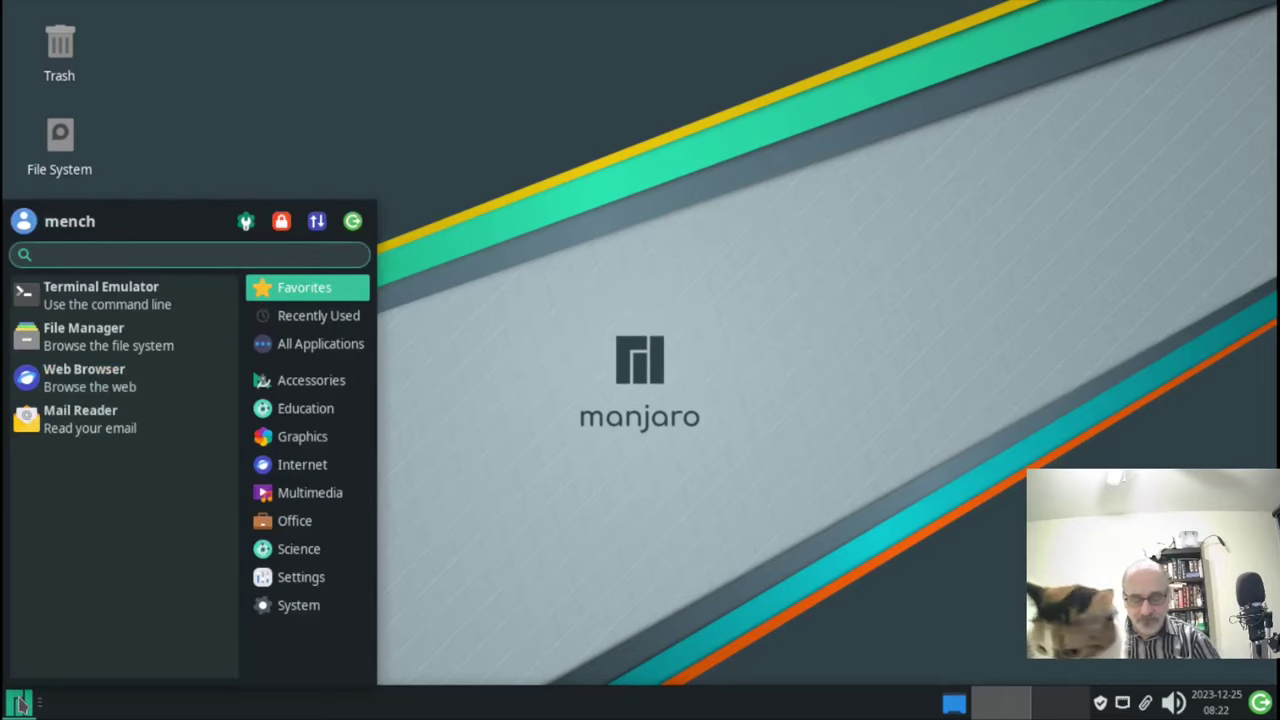
pyautogui.write('htop')
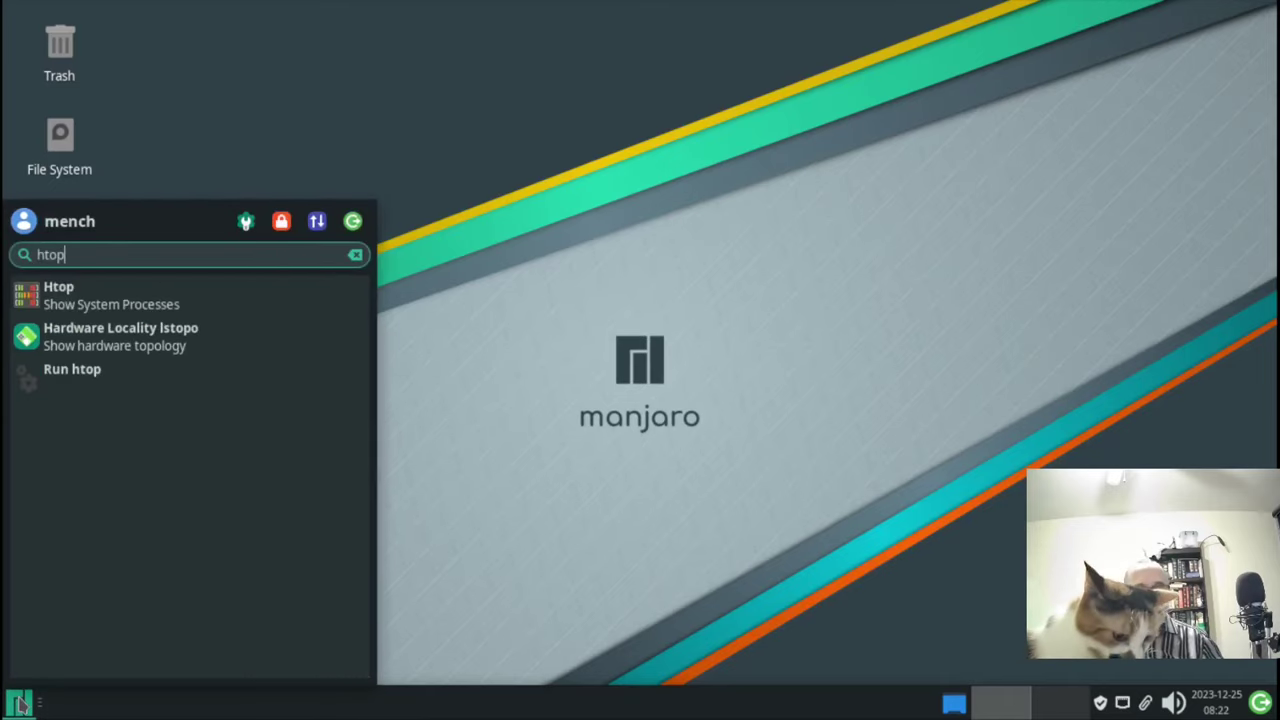
pyautogui.press('Return')
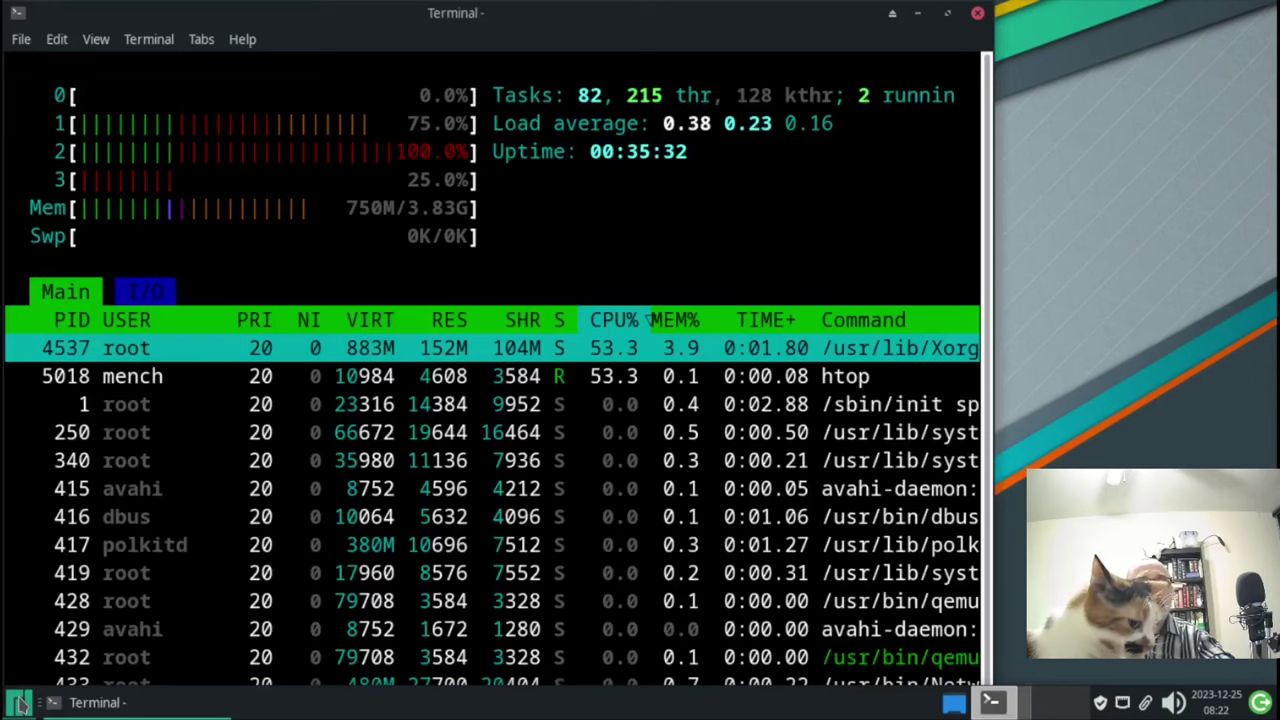
pyautogui.click(947, 15)
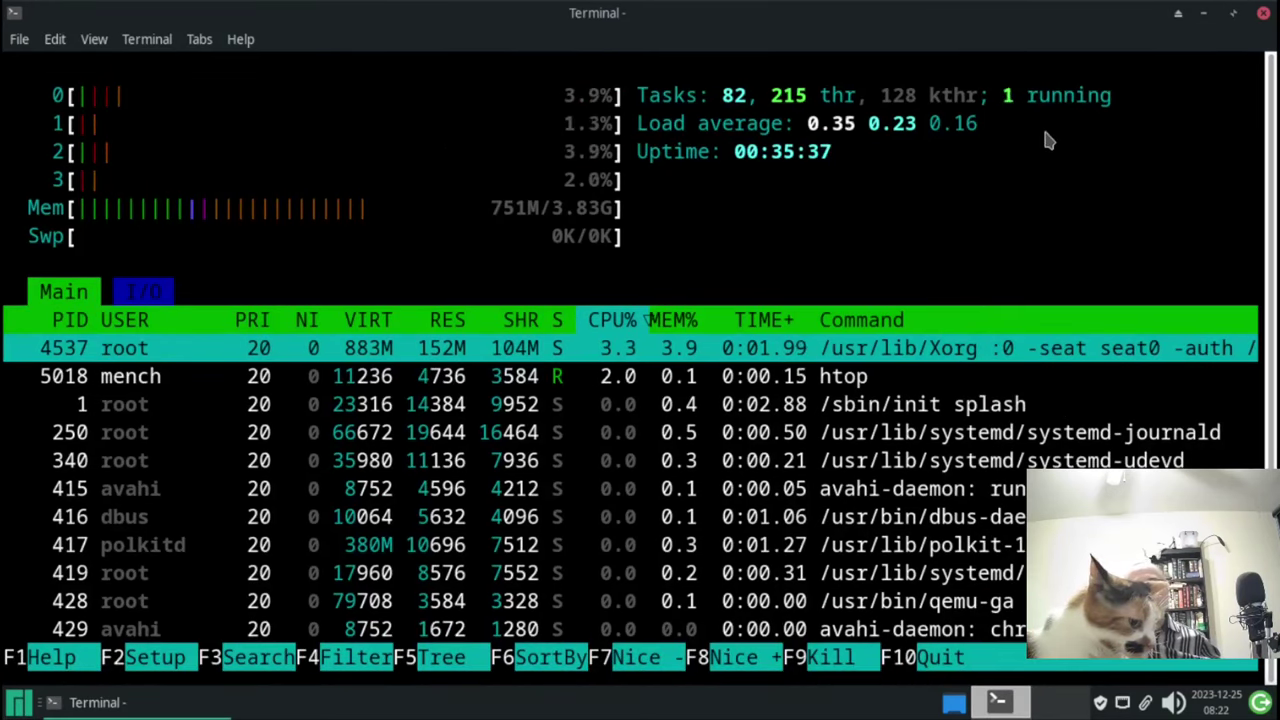
pyautogui.click(1264, 14)
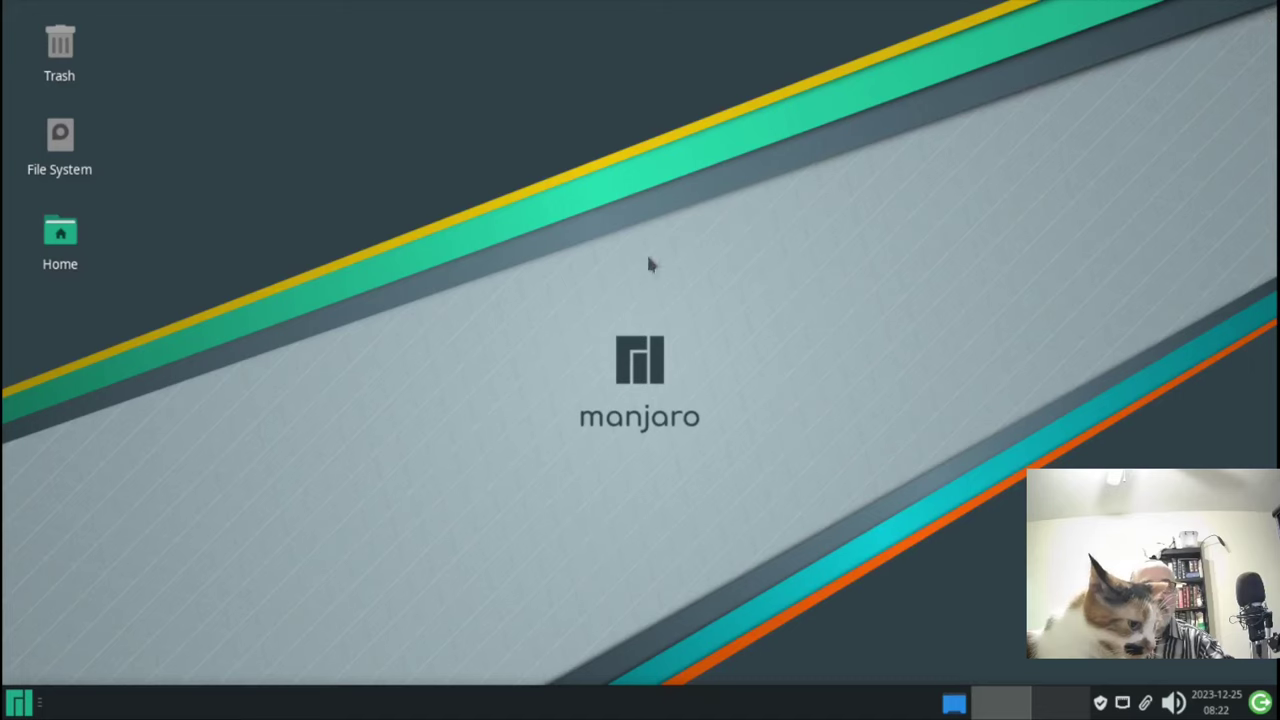
# Examine the installed applications in the Internet, Multimedia, Office and Favorites categories of the Xfce application launcher
pyautogui.click(20, 703)
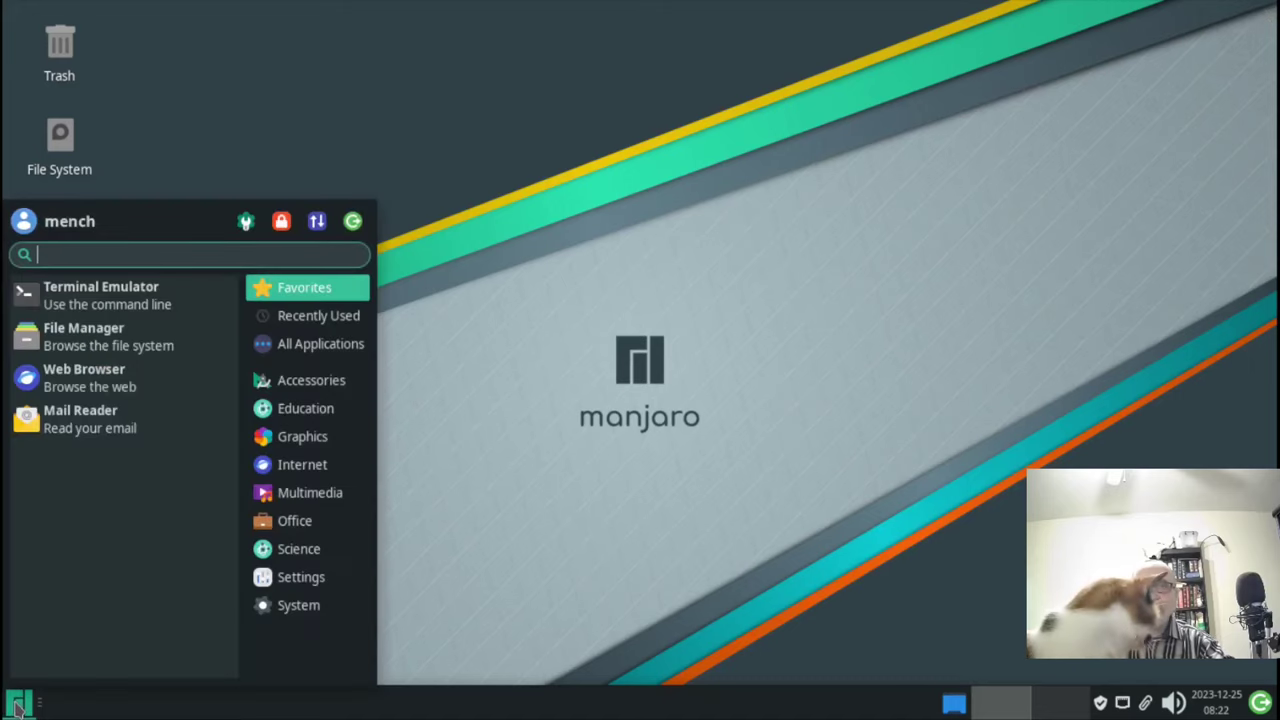
pyautogui.click(290, 466)
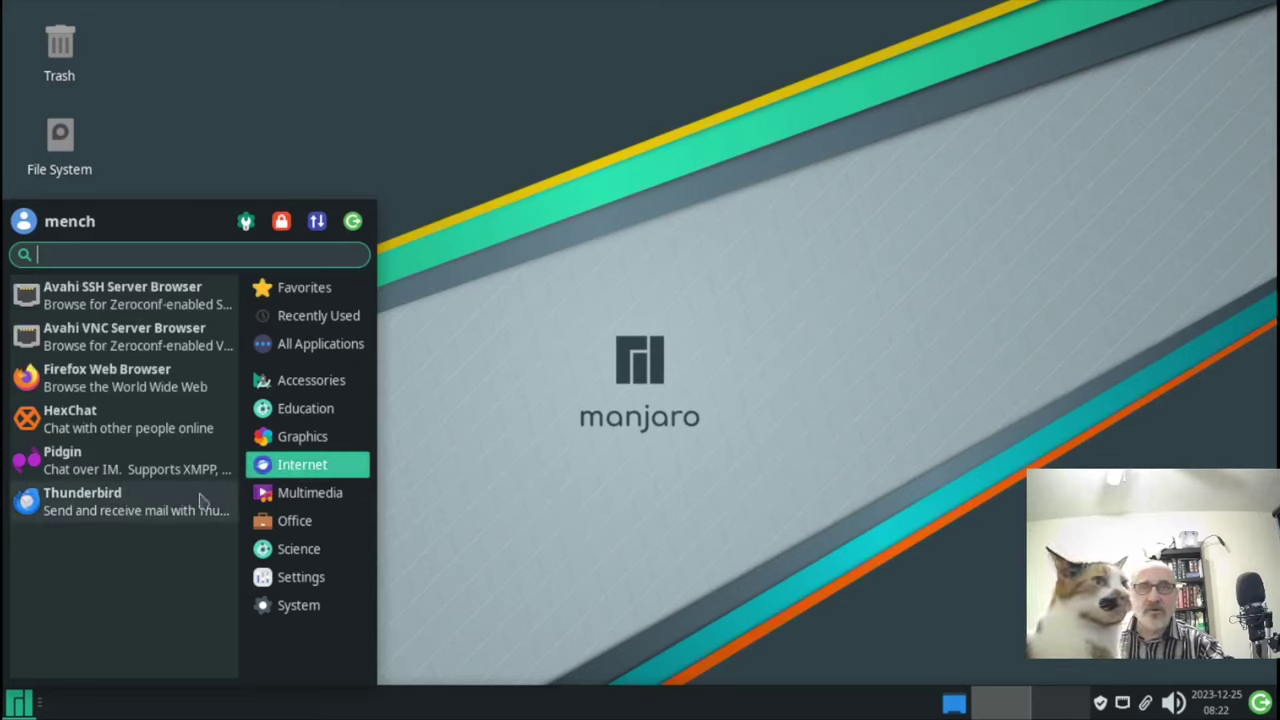
pyautogui.click(284, 498)
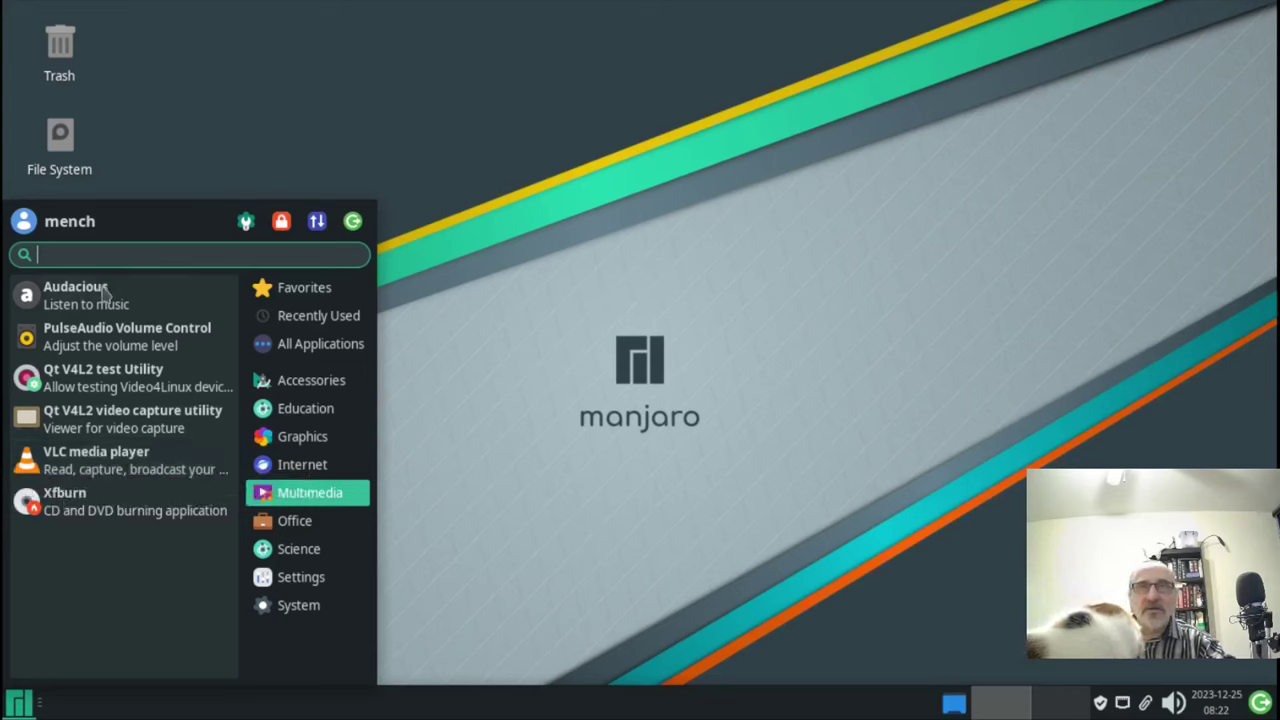
pyautogui.click(296, 521)
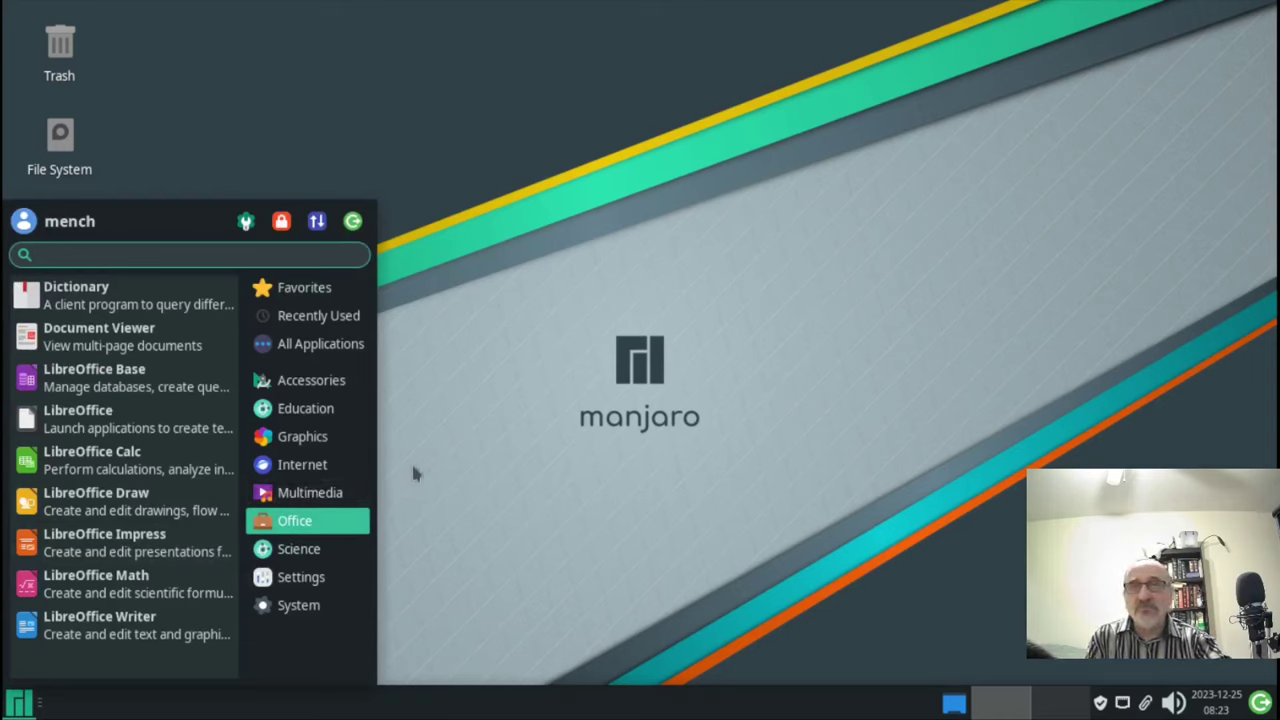
pyautogui.click(316, 289)
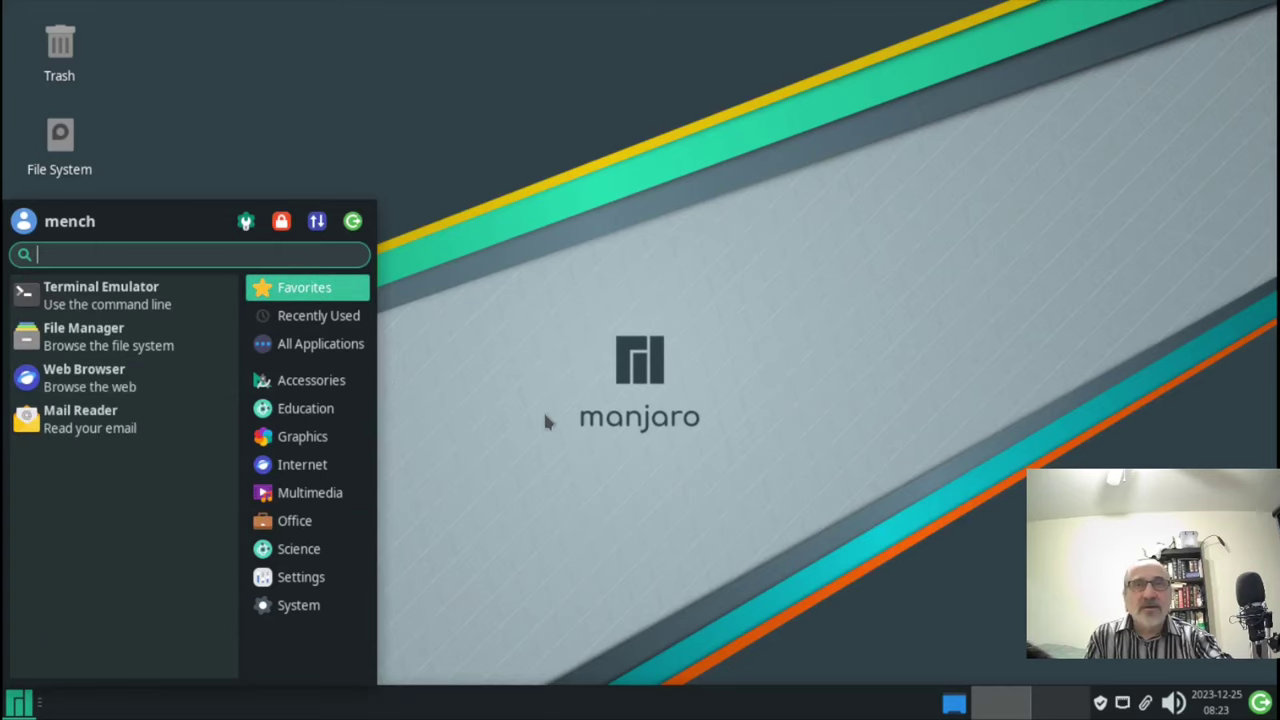
pyautogui.click(505, 412)
# Examine the desktop background's context options, including the Internet and Settings groups under Applications, and dismiss them
pyautogui.rightClick(465, 412)
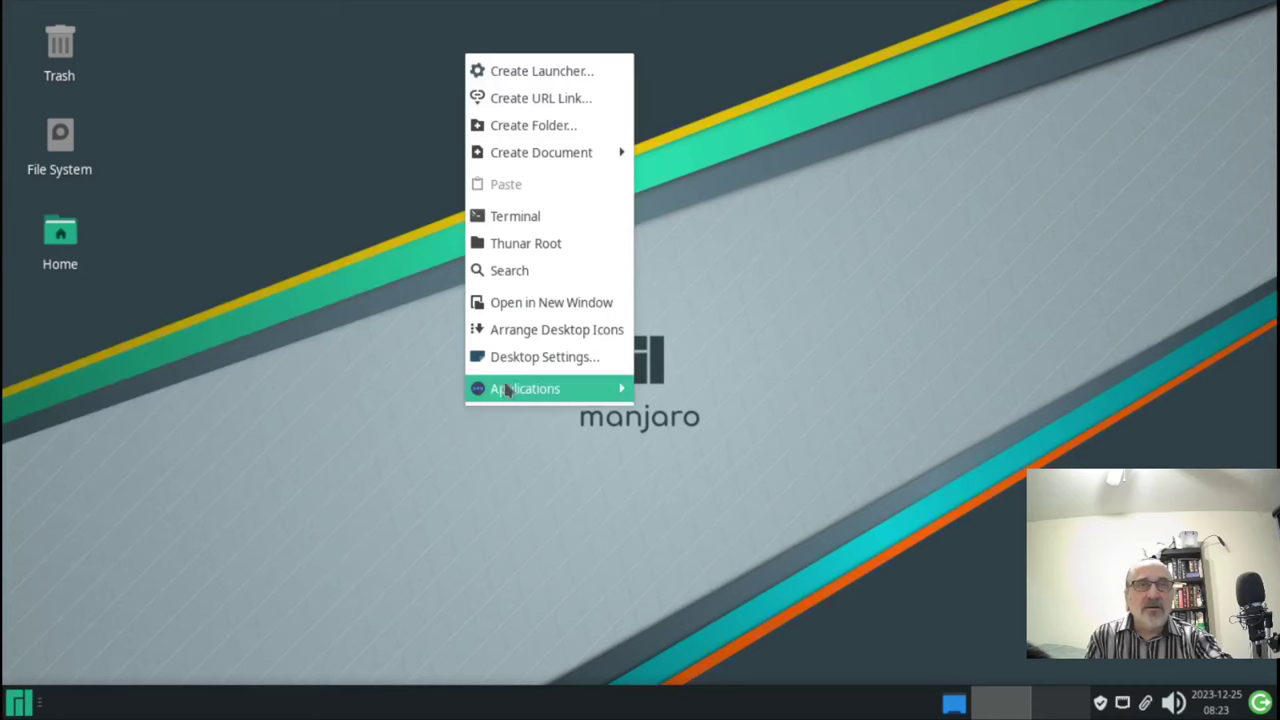
pyautogui.moveTo(505, 390)
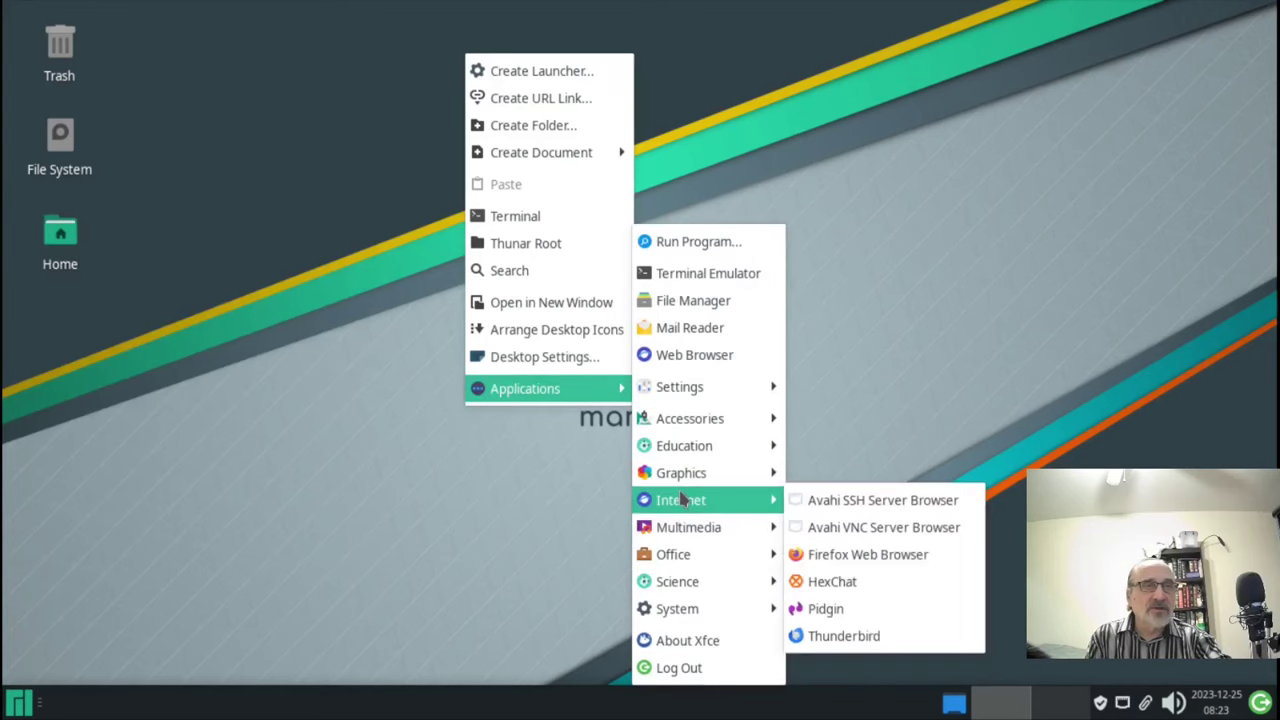
pyautogui.moveTo(683, 395)
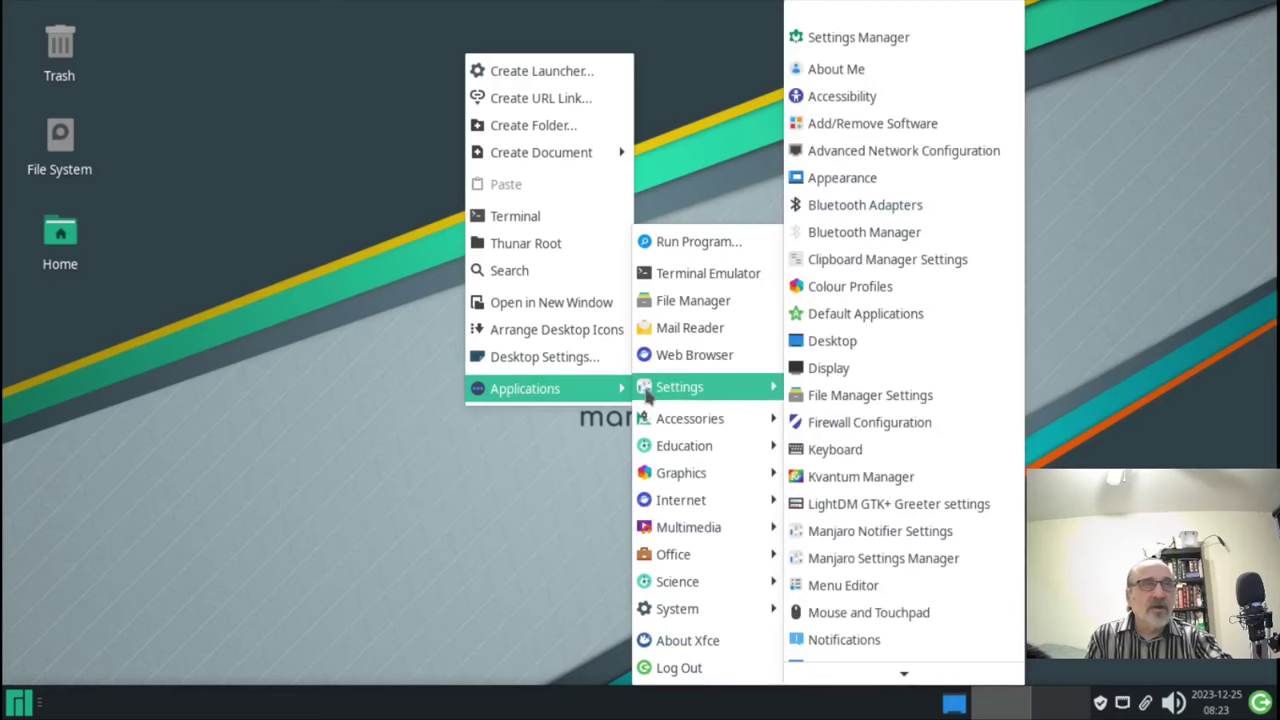
pyautogui.rightClick(265, 419)
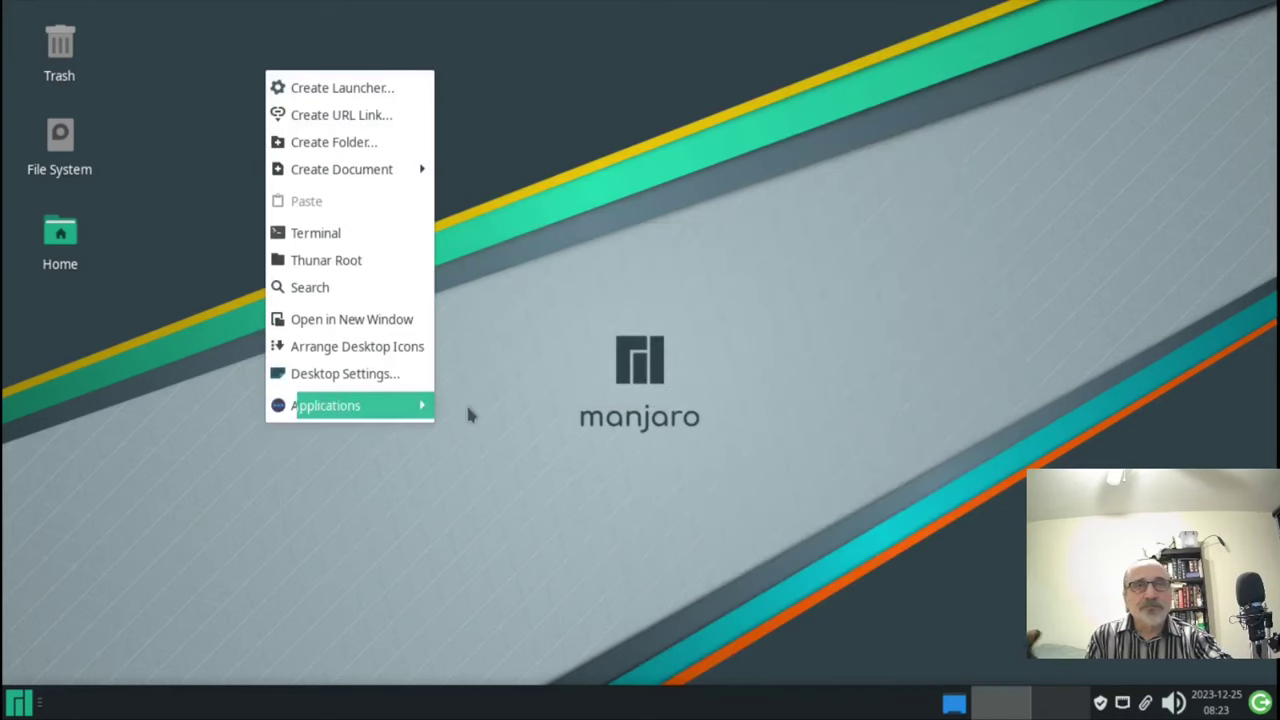
pyautogui.click(878, 412)
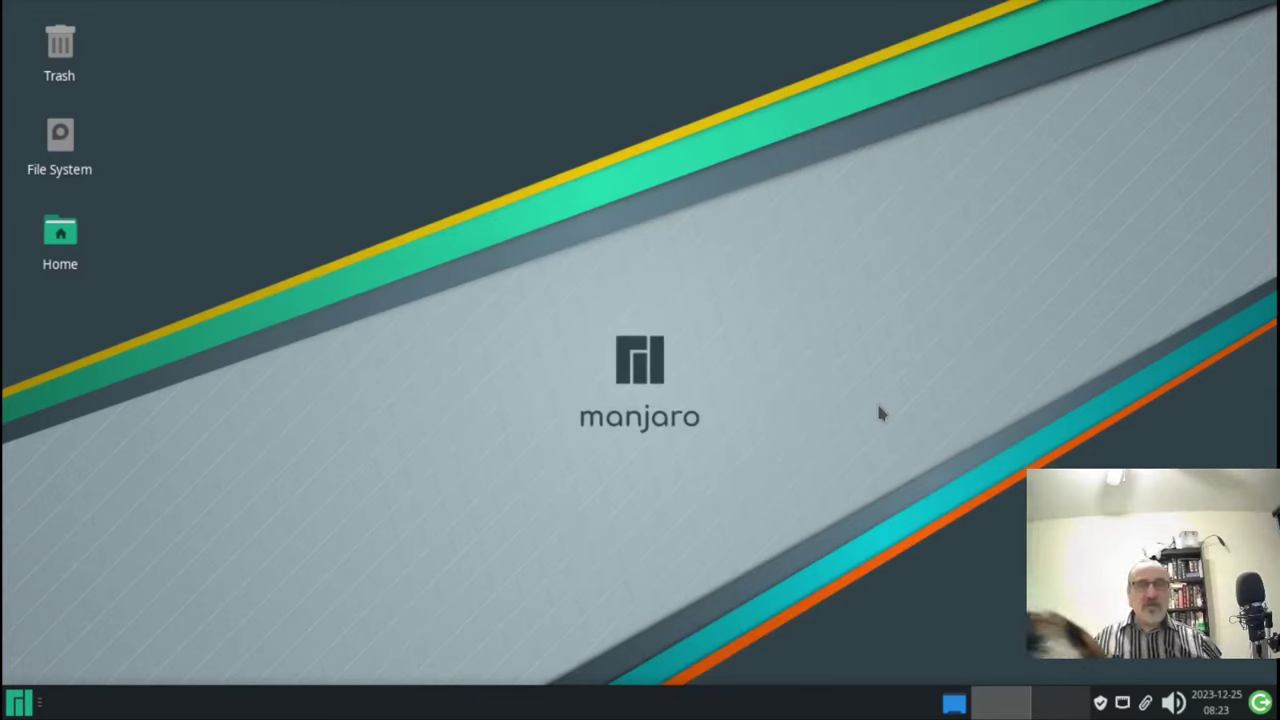